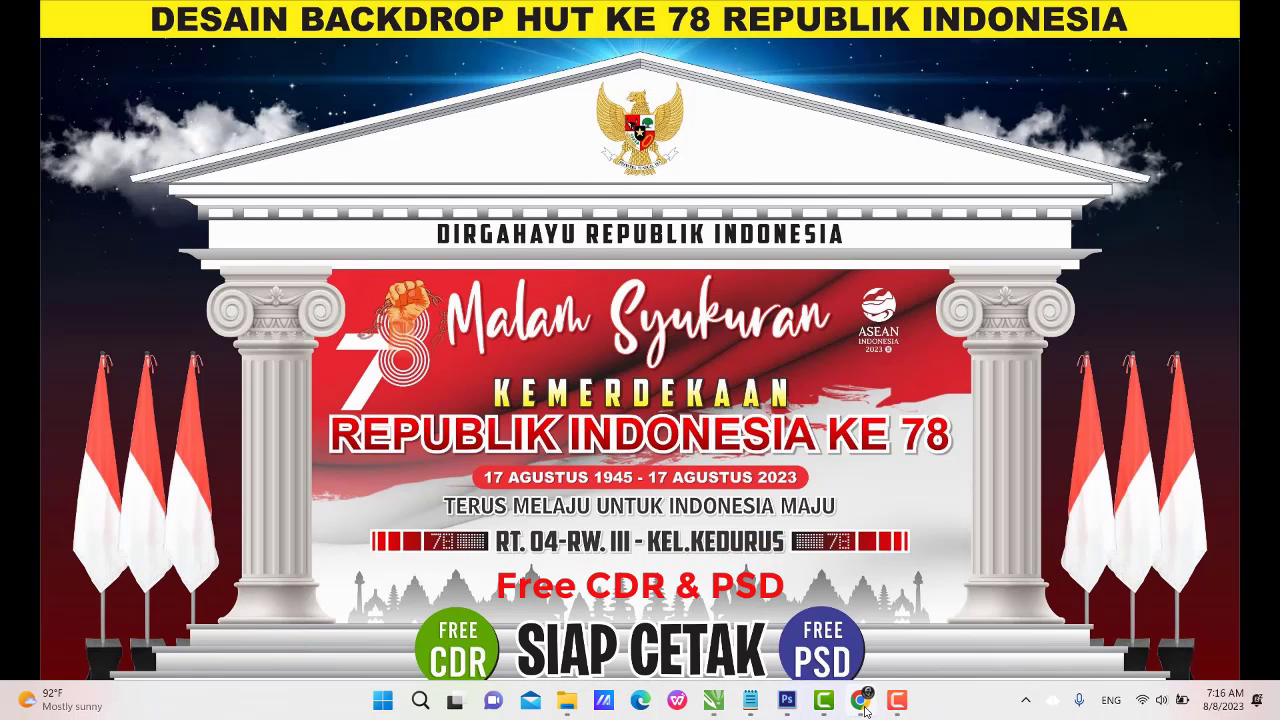
# - Switch from the full-screen backdrop preview to the TUTORiduan.com blog in Chrome
pyautogui.click(866, 710)
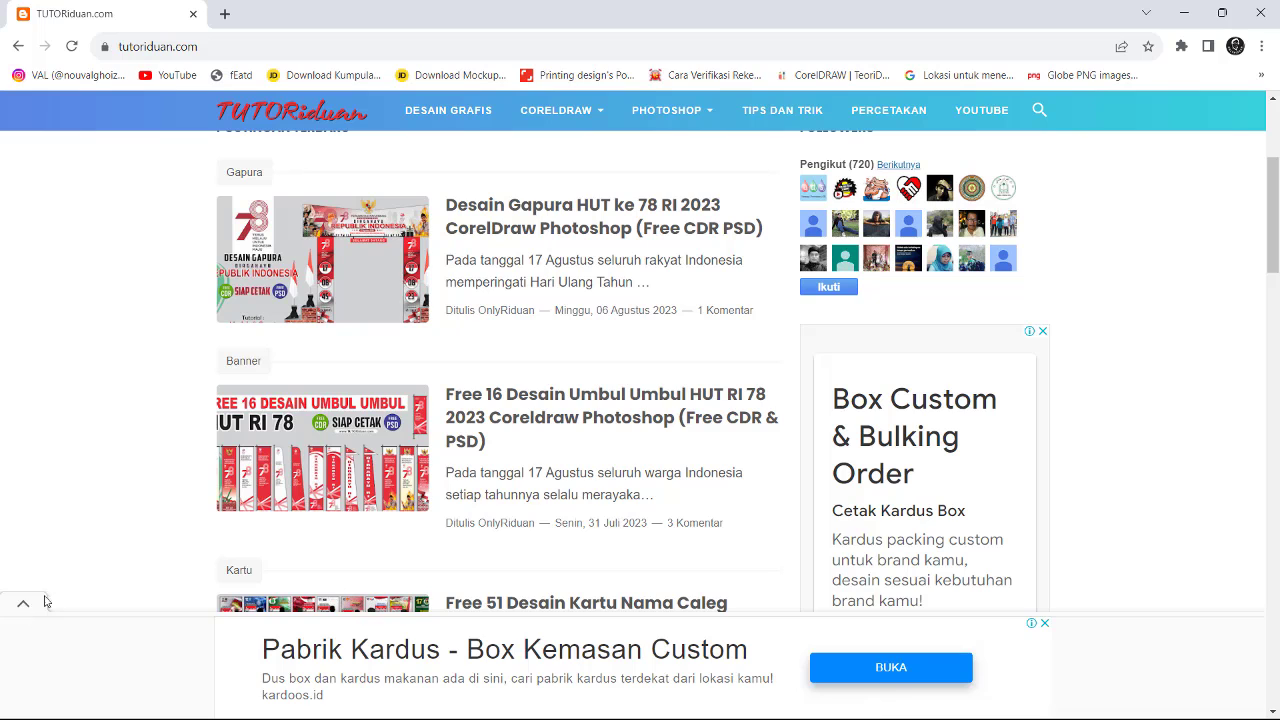
# - Search the blog for 'BACKDROP HUT RI'
pyautogui.click(1039, 111)
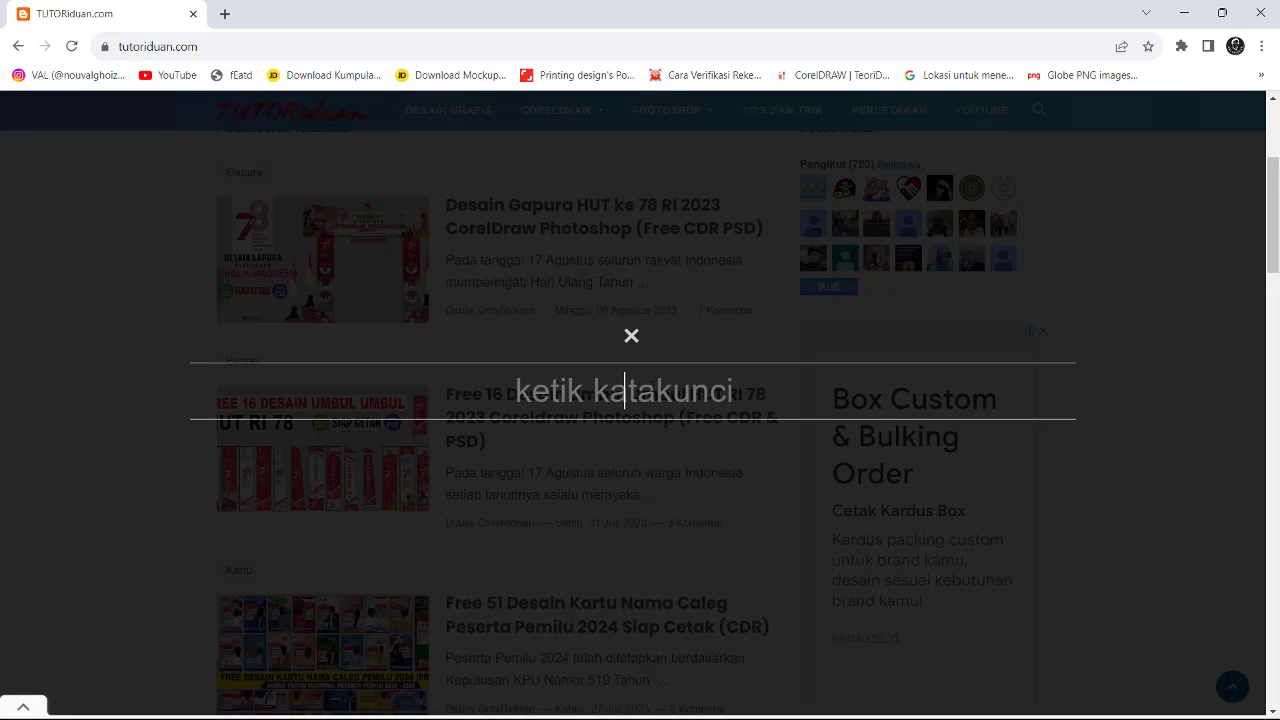
pyautogui.write('BACKD')
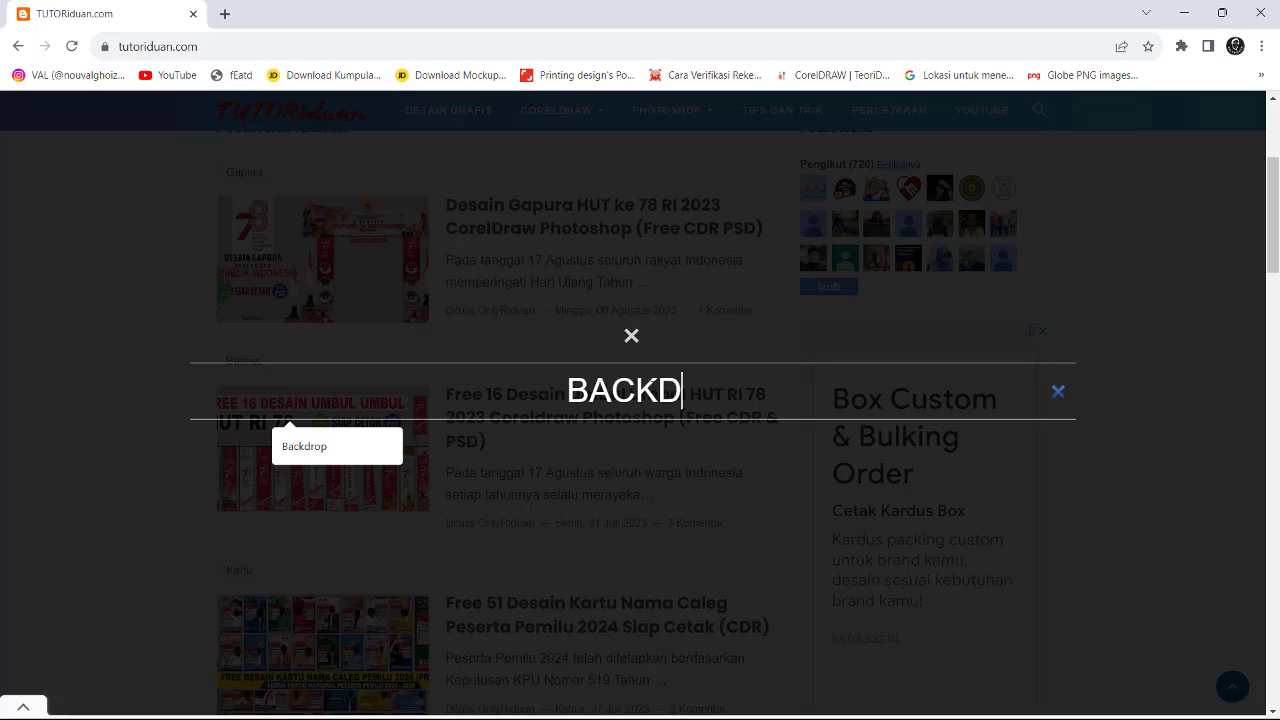
pyautogui.write('ROP')
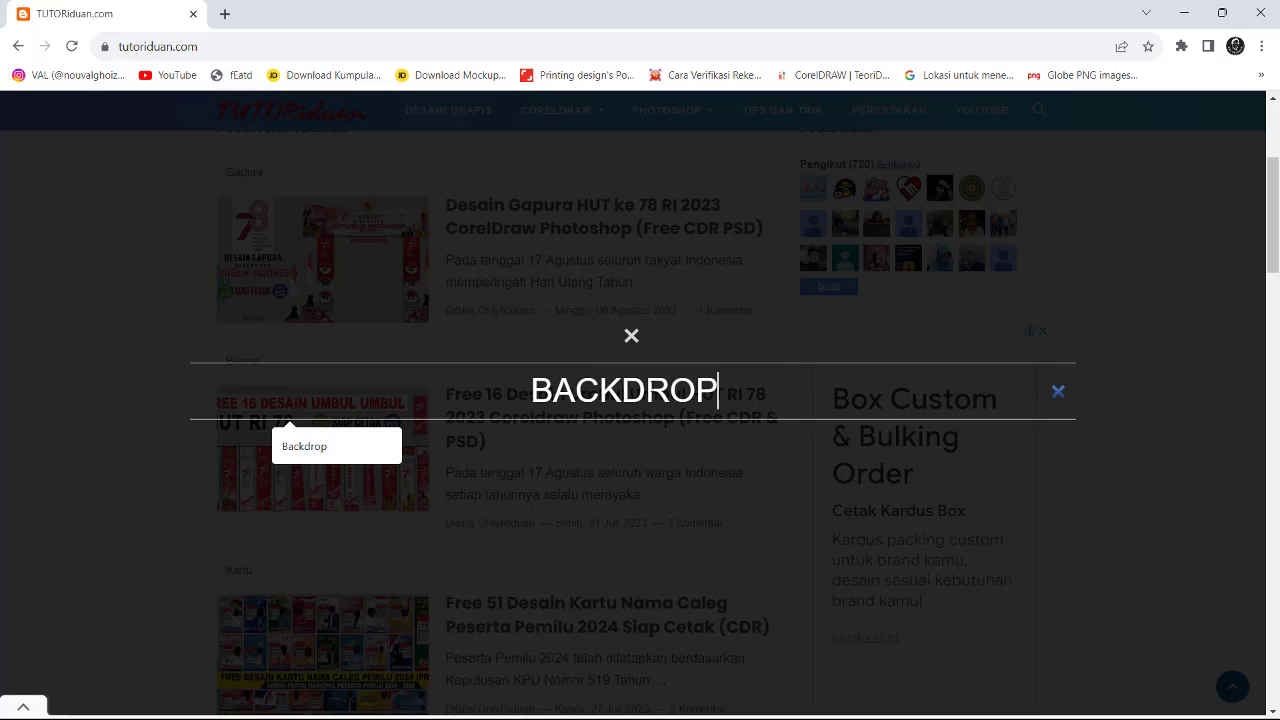
pyautogui.write(' HUT RI')
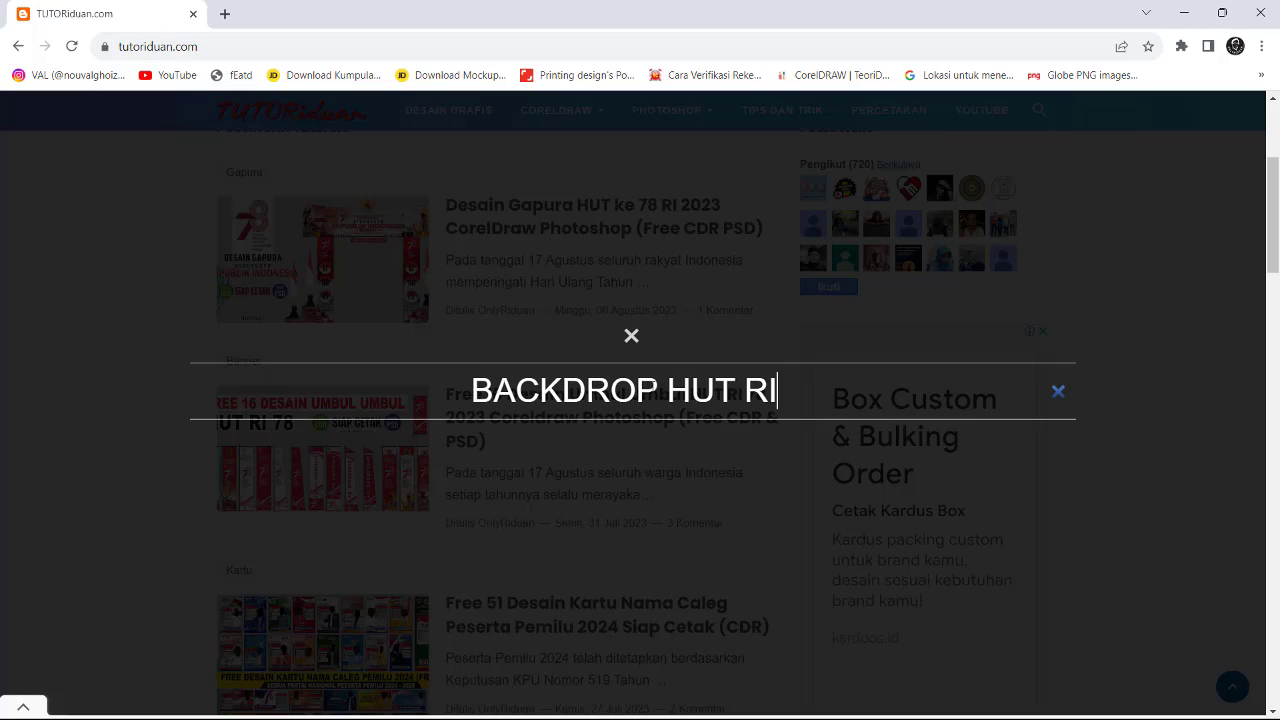
pyautogui.press('Return')
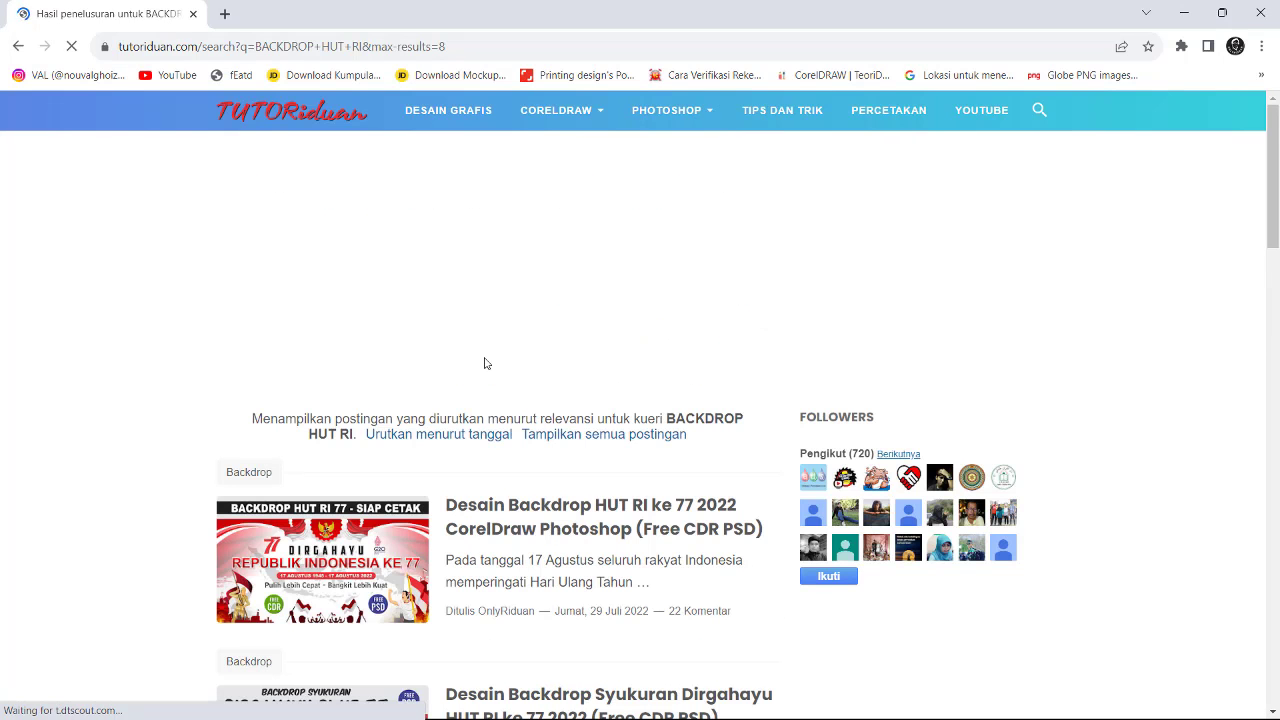
# - Dismiss the McAfee warning bar and scroll through the backdrop search results
pyautogui.scroll(-2, 490, 326)
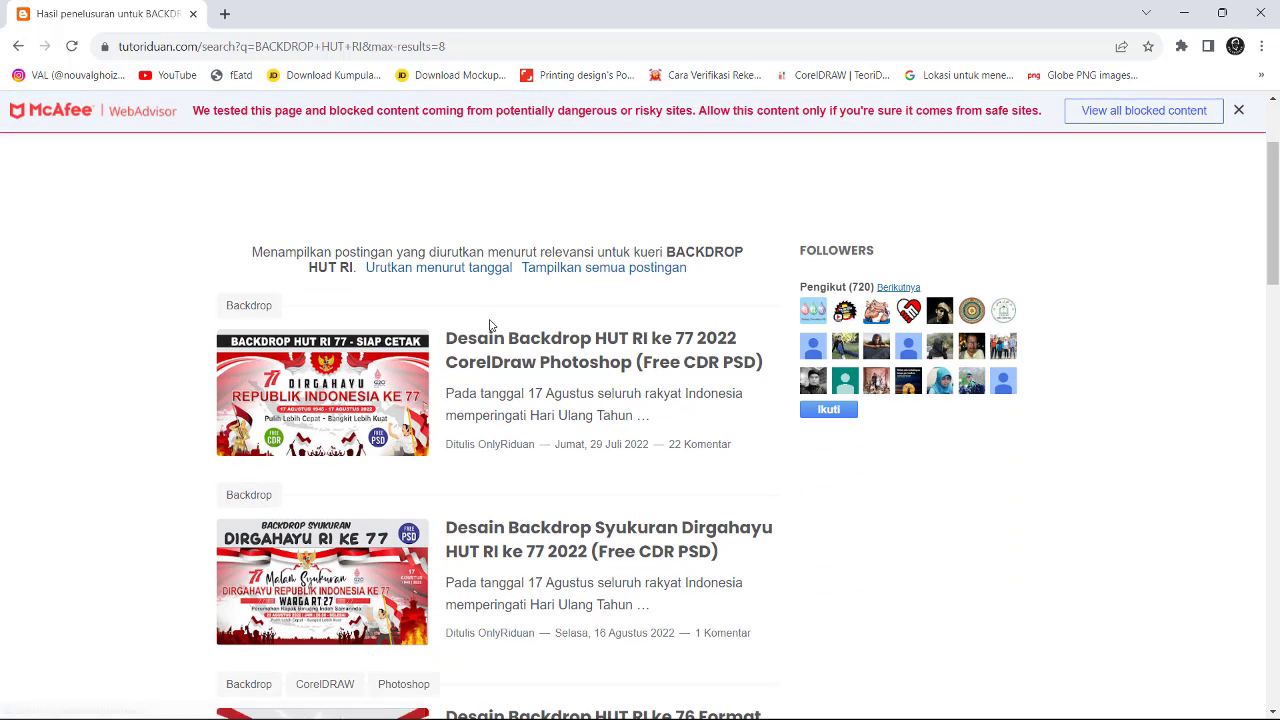
pyautogui.click(1238, 111)
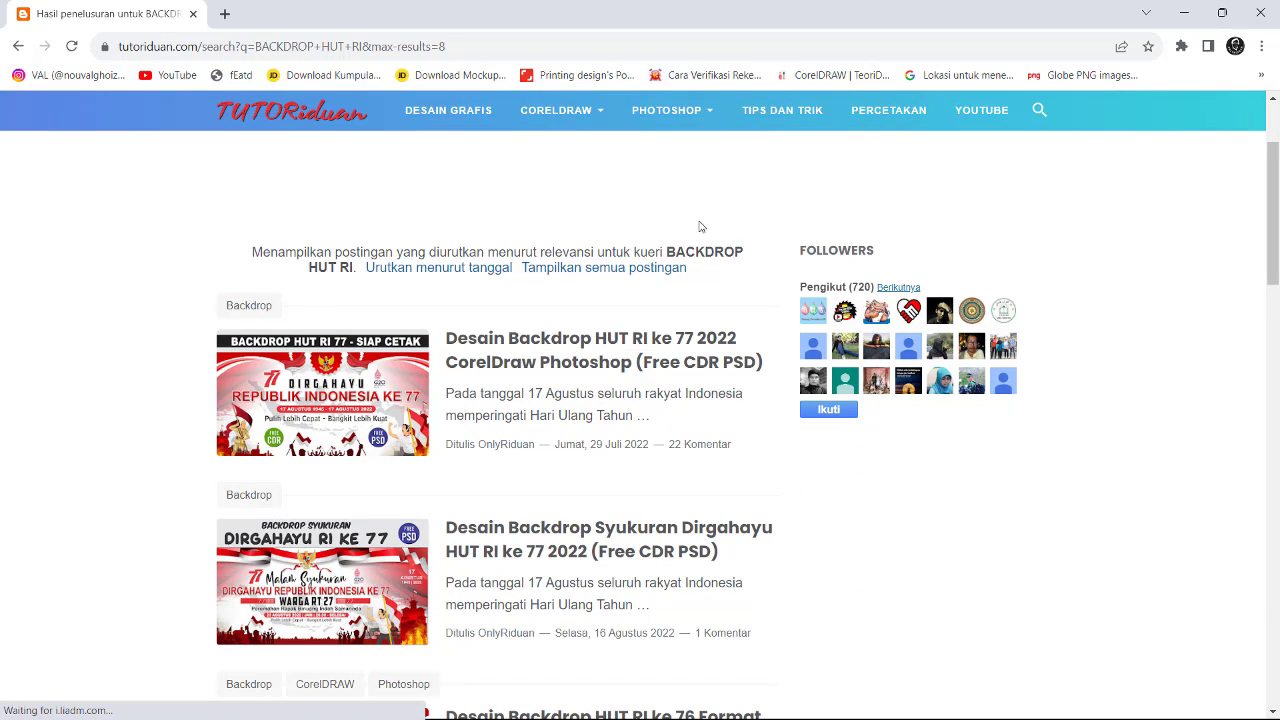
pyautogui.scroll(-1, 466, 336)
pyautogui.scroll(1, 369, 329)
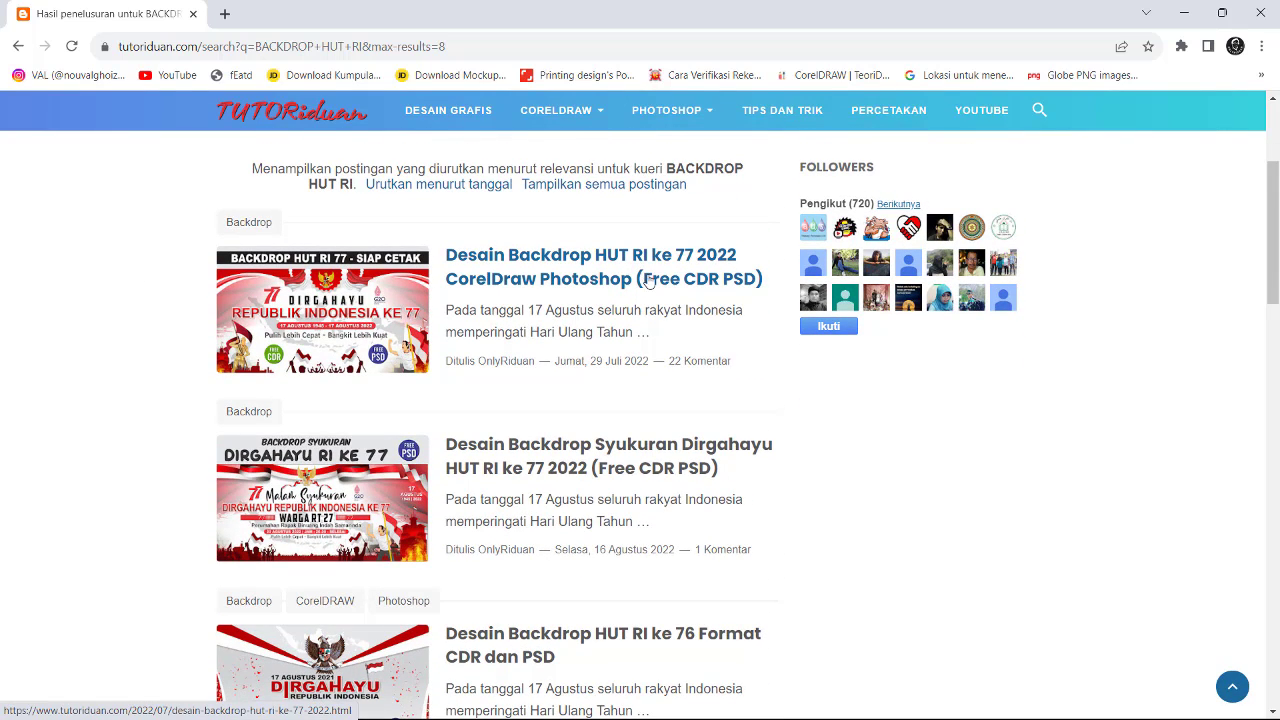
pyautogui.scroll(-1, 568, 393)
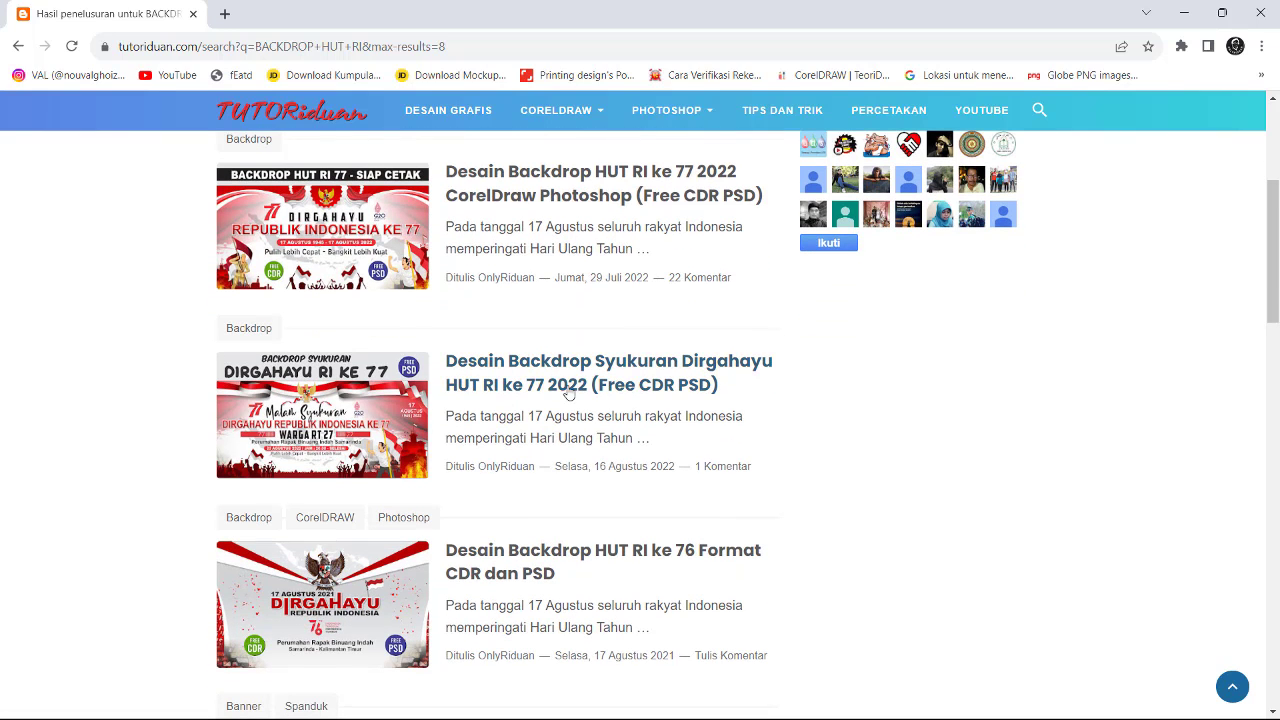
pyautogui.scroll(-2, 565, 390)
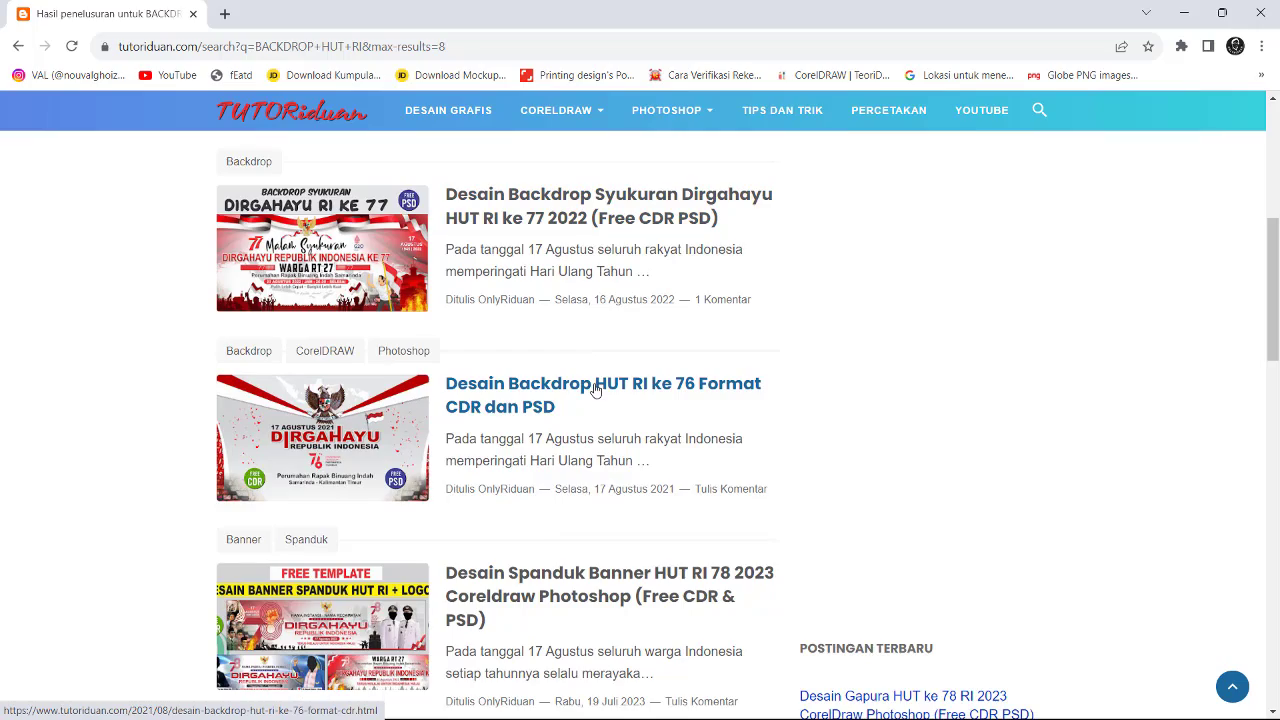
pyautogui.scroll(-1, 595, 390)
pyautogui.scroll(-2, 530, 390)
pyautogui.scroll(-2, 470, 375)
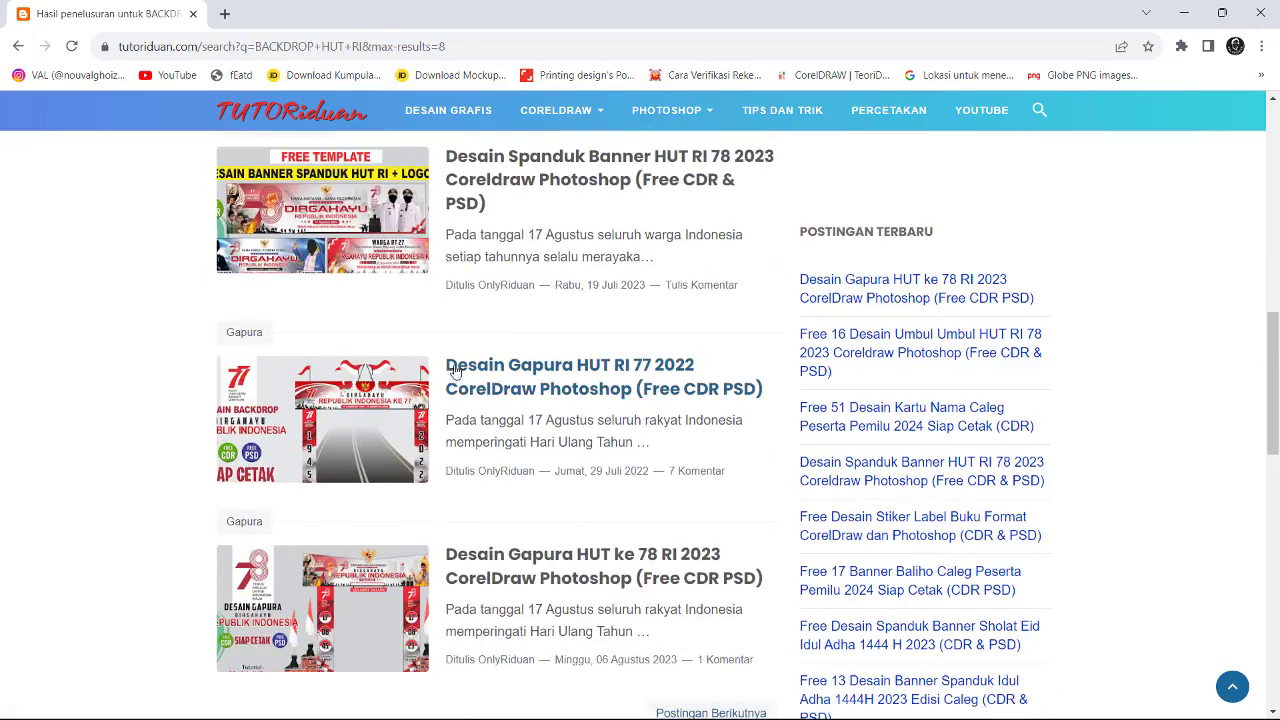
pyautogui.scroll(-2, 450, 372)
pyautogui.scroll(5, 440, 376)
pyautogui.scroll(4, 425, 382)
pyautogui.scroll(2, 410, 388)
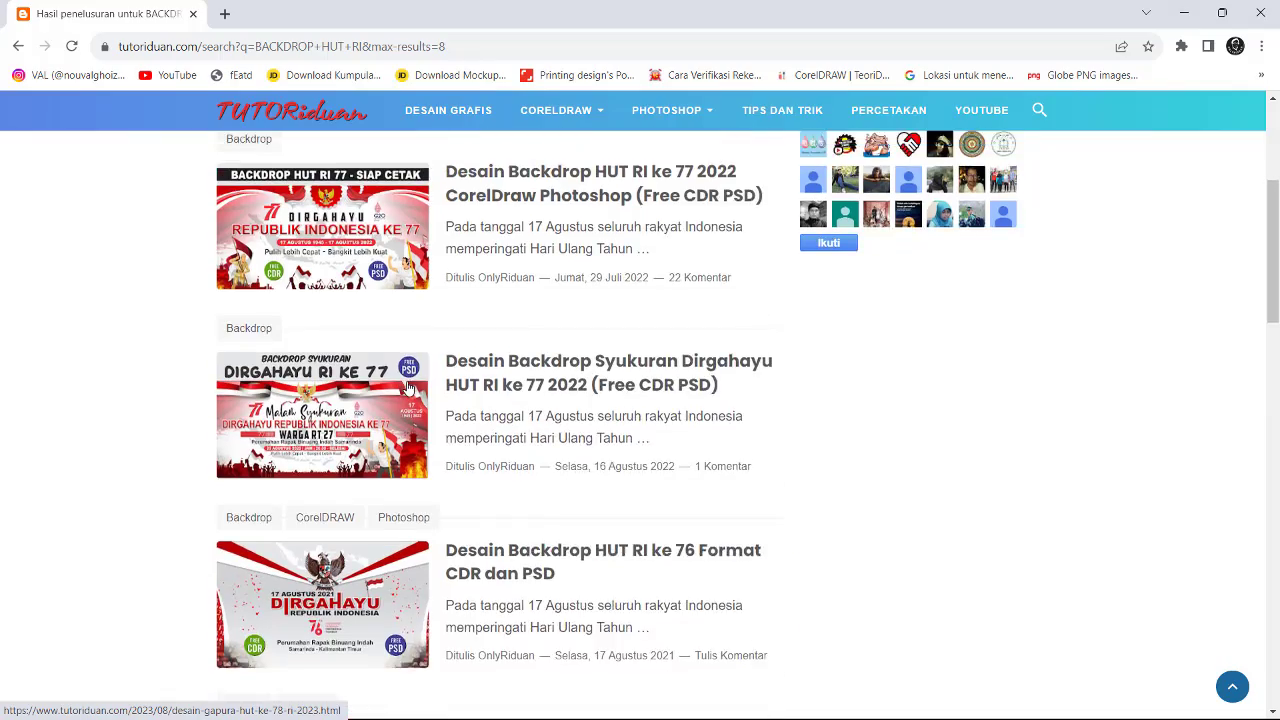
pyautogui.scroll(1, 408, 388)
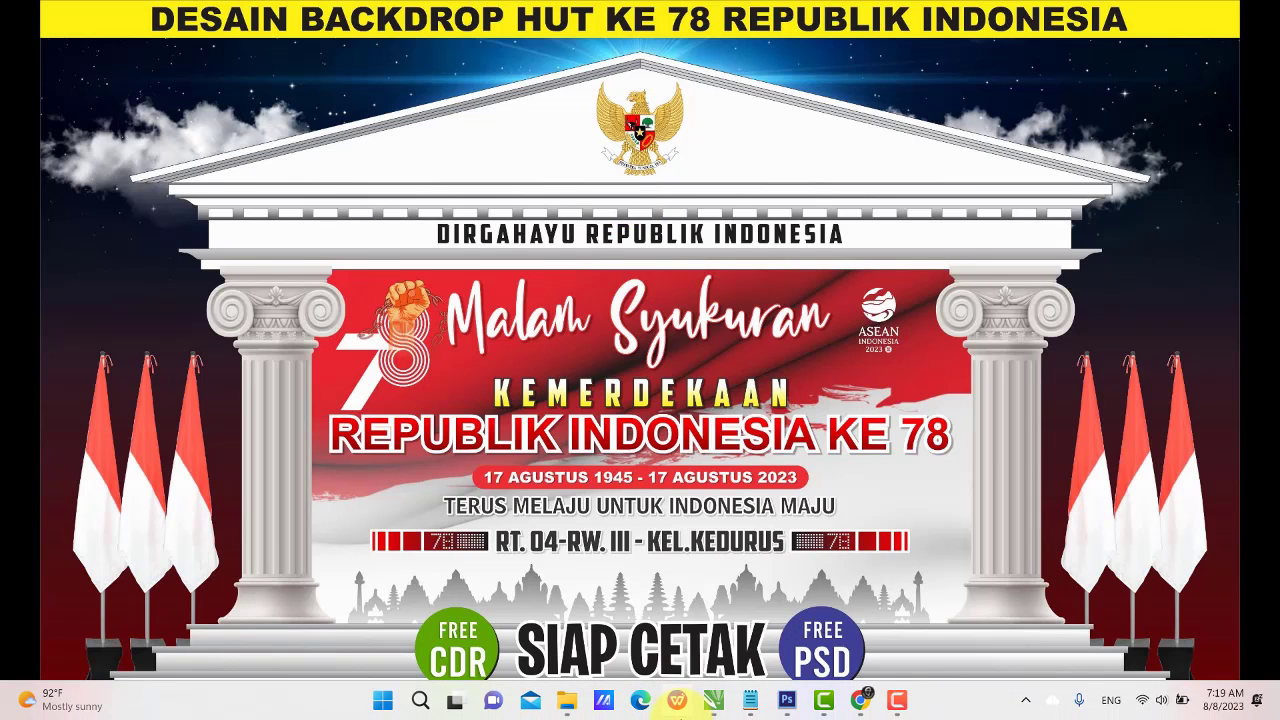
pyautogui.moveTo(713, 700)
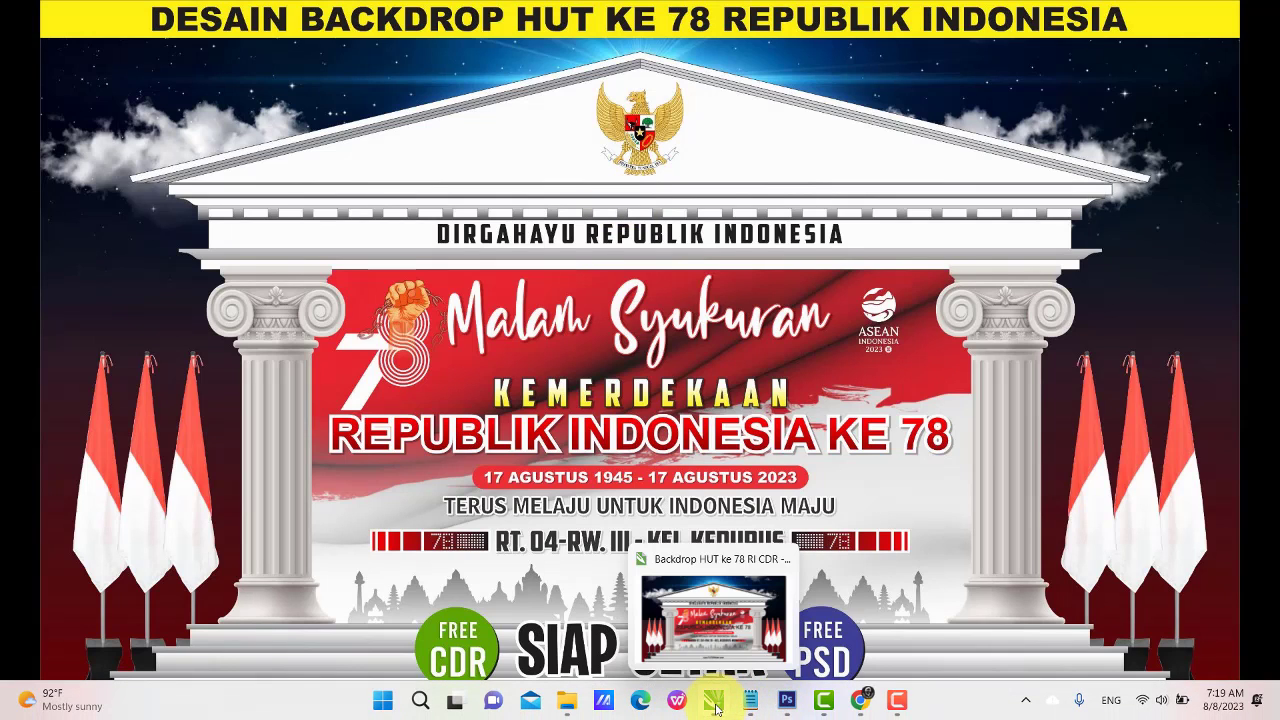
# - Return to the CorelDRAW backdrop and zoom so the whole 50 × 30 cm page fills the view
pyautogui.click(673, 655)
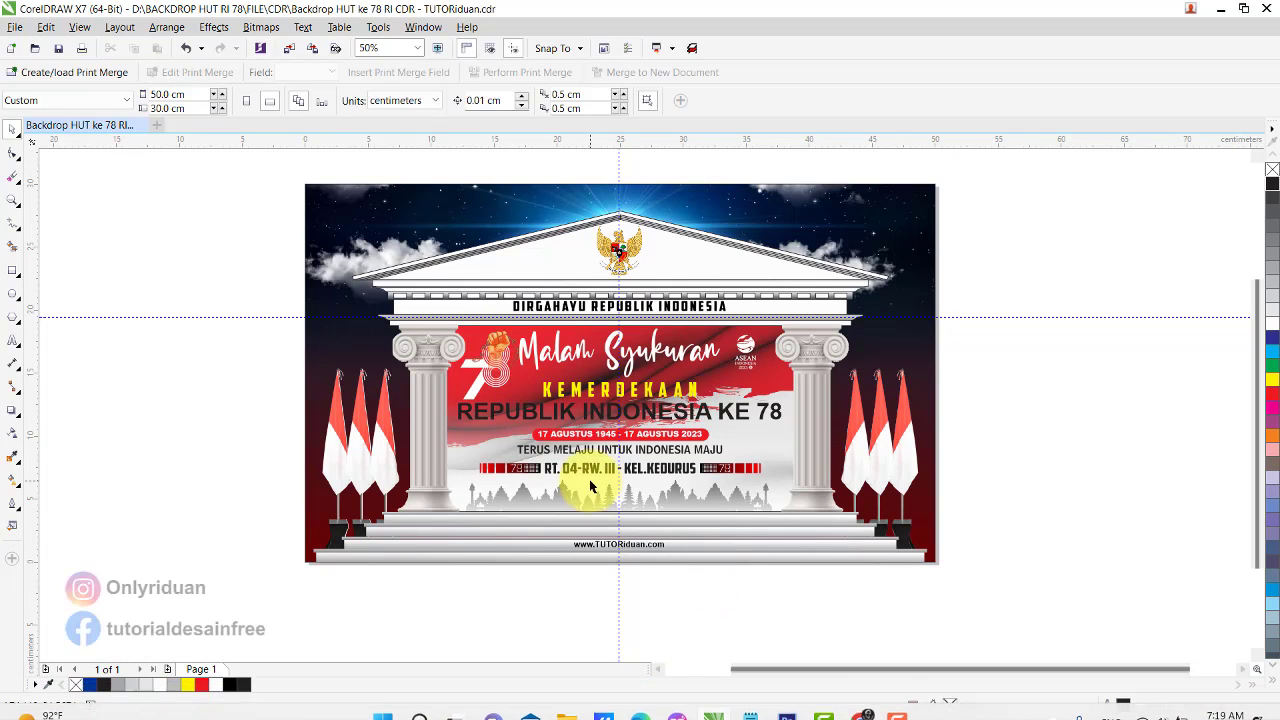
pyautogui.click(8, 204)
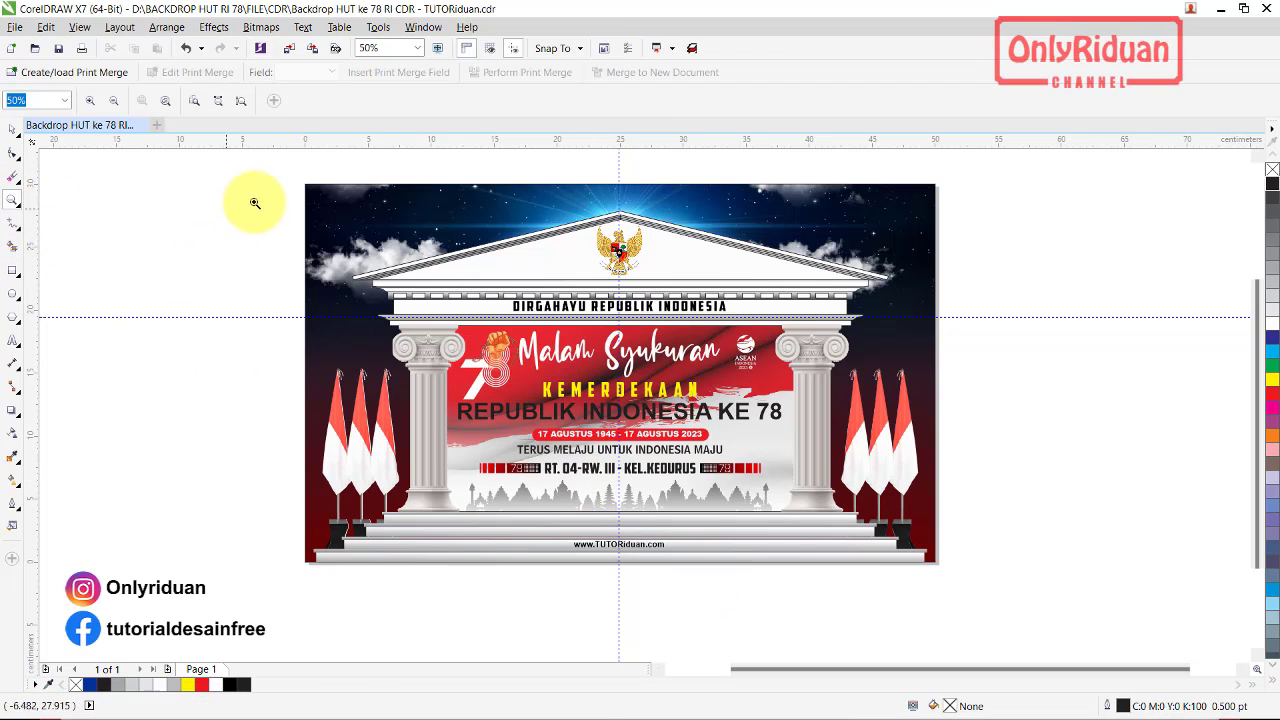
pyautogui.moveTo(291, 176); pyautogui.dragTo(996, 602)
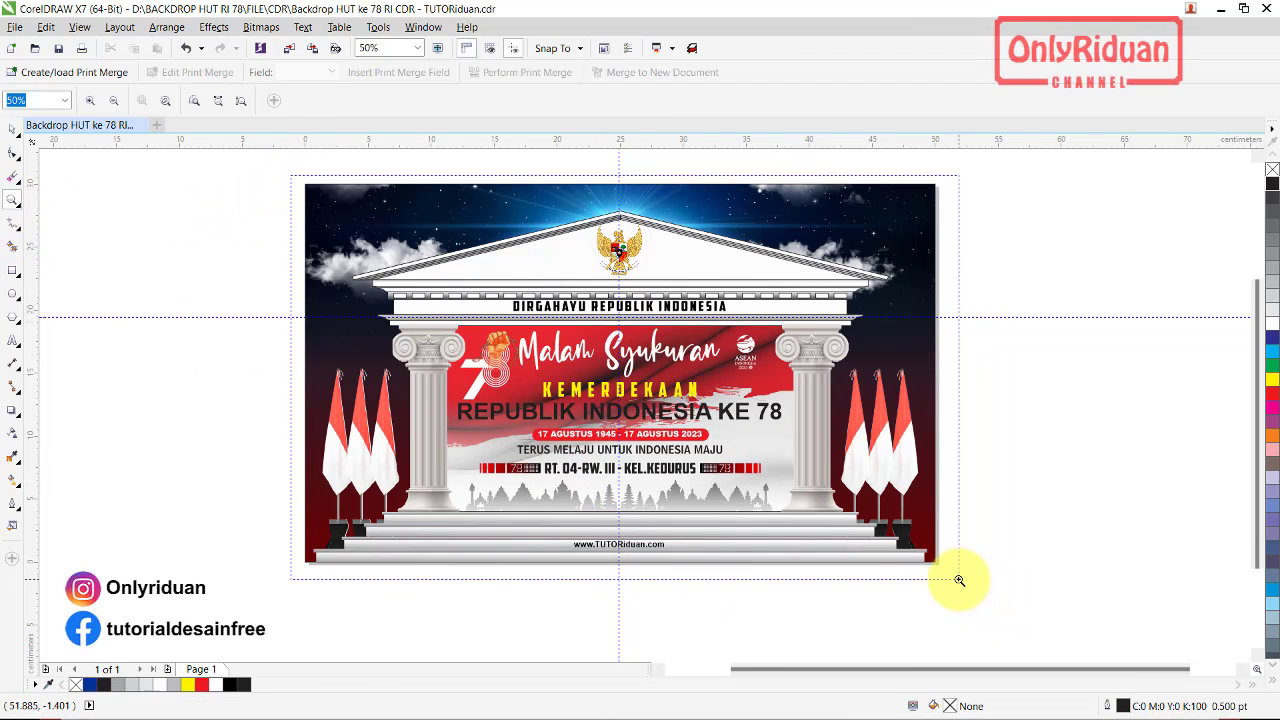
pyautogui.click(8, 131)
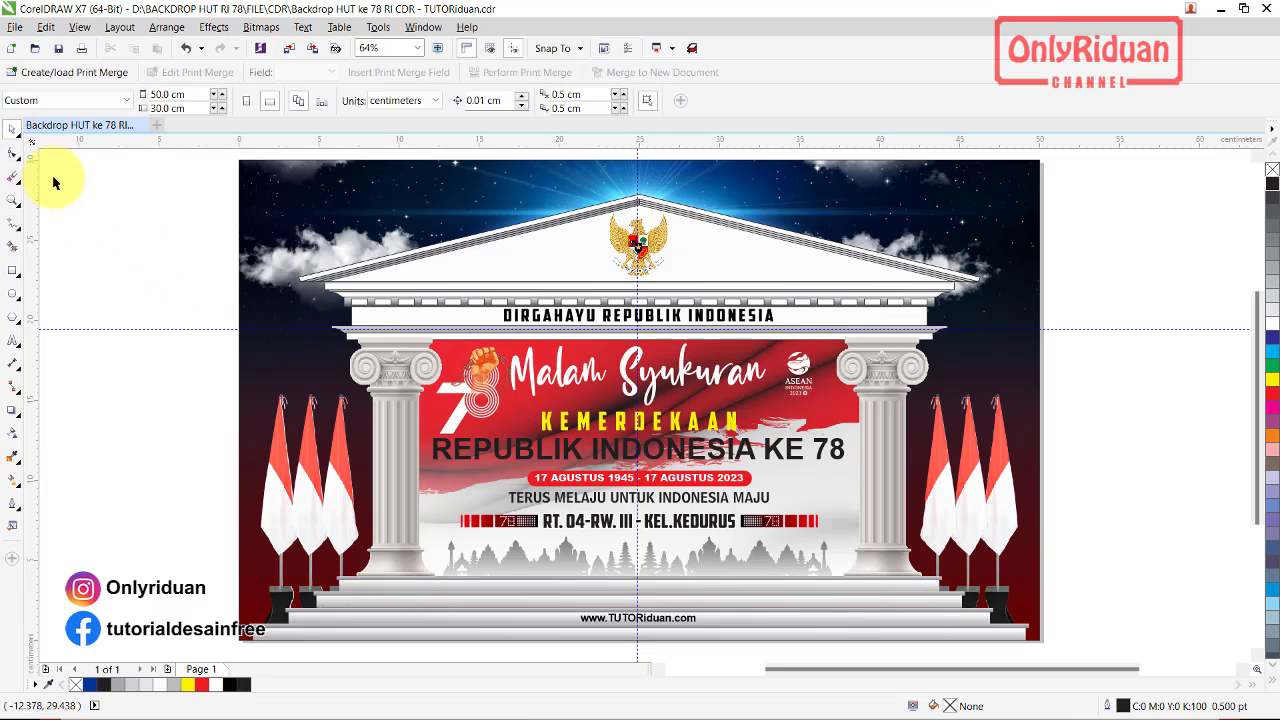
pyautogui.click(407, 592)
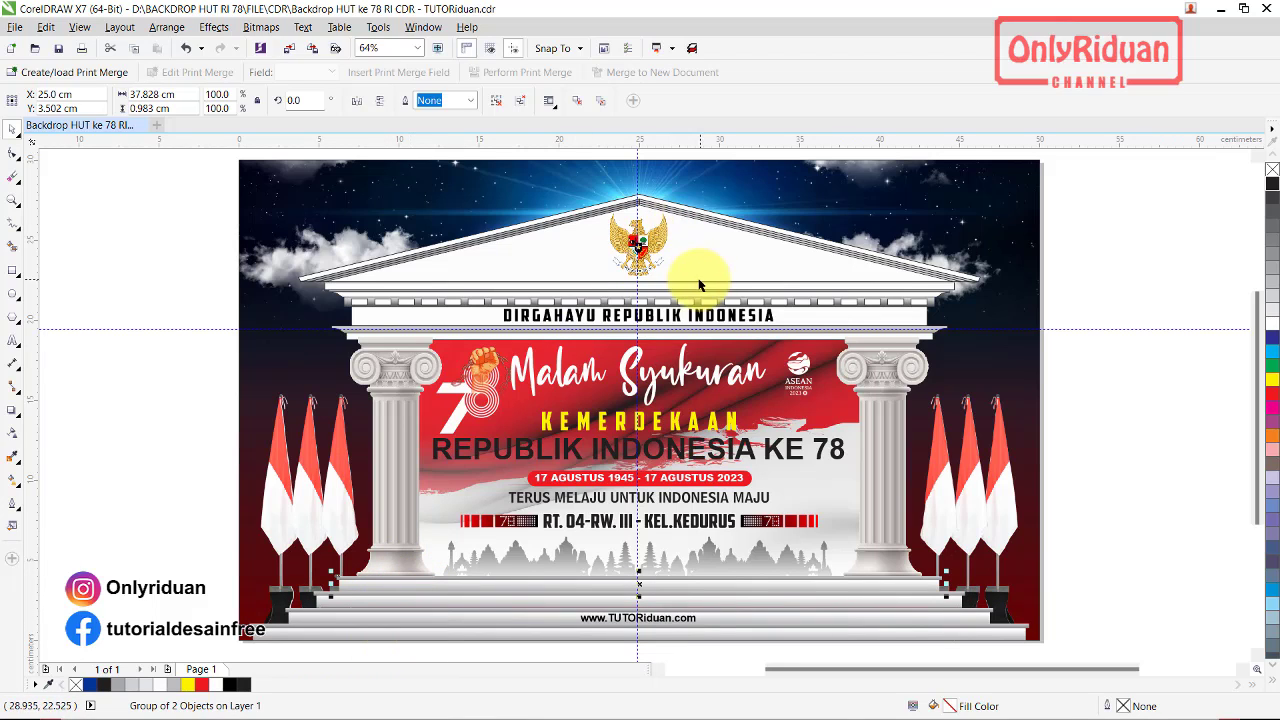
pyautogui.scroll(3, 682, 195)
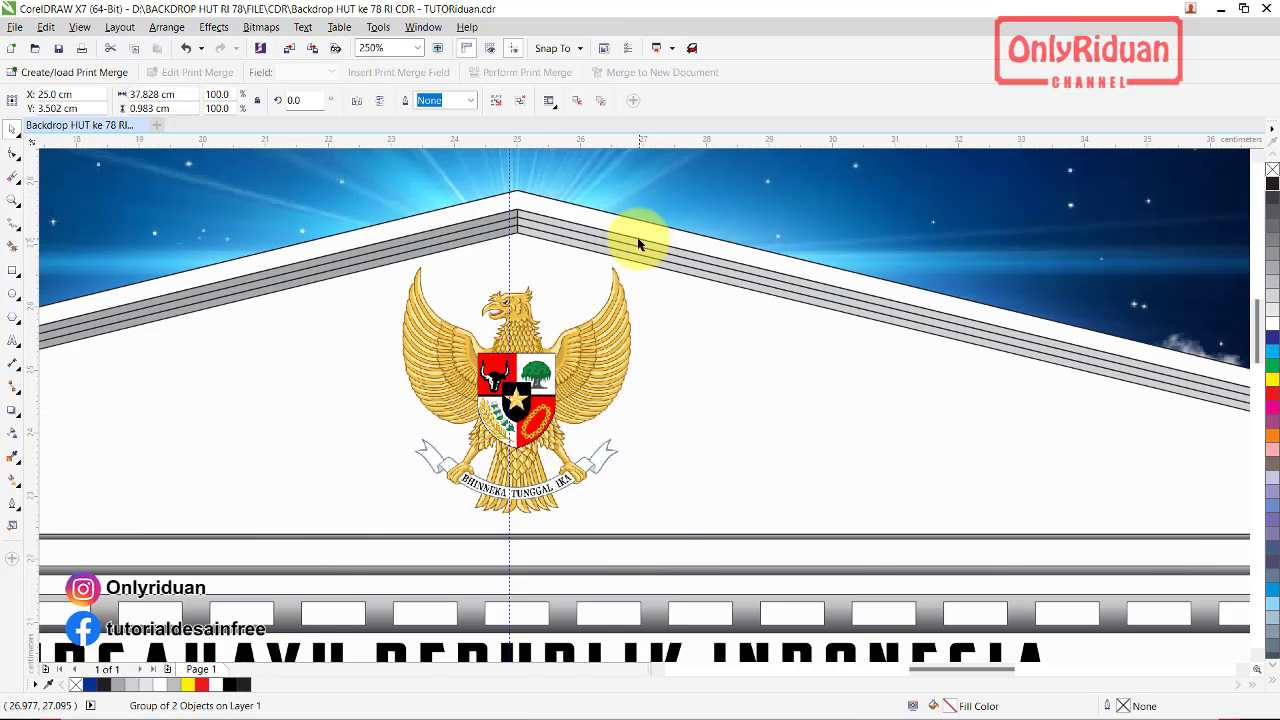
pyautogui.click(637, 240)
pyautogui.click(491, 100)
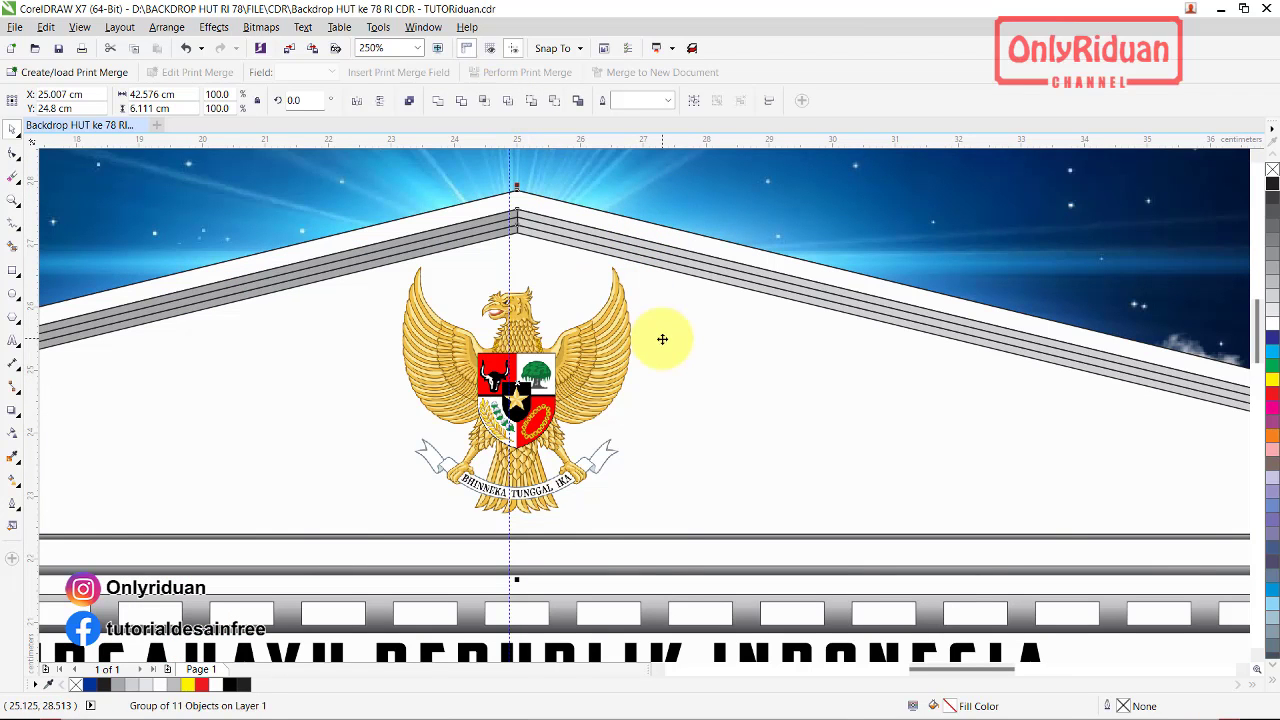
pyautogui.scroll(-2, 610, 325)
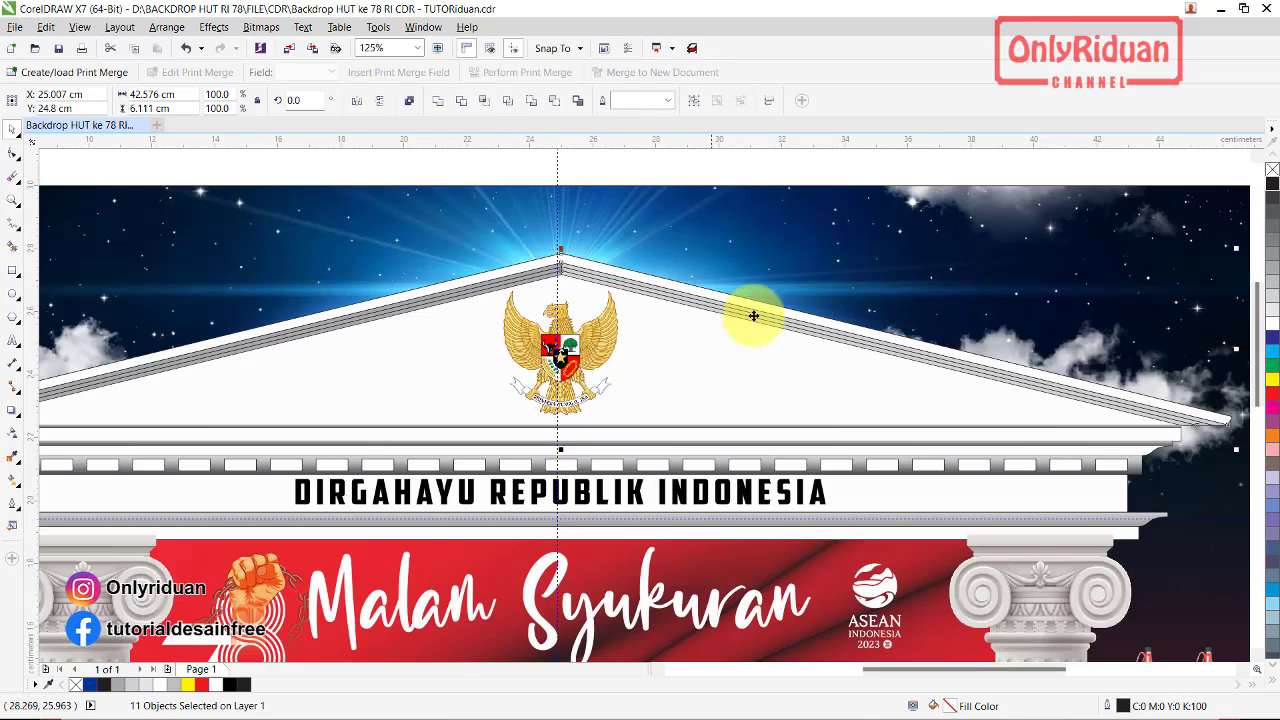
pyautogui.click(738, 167)
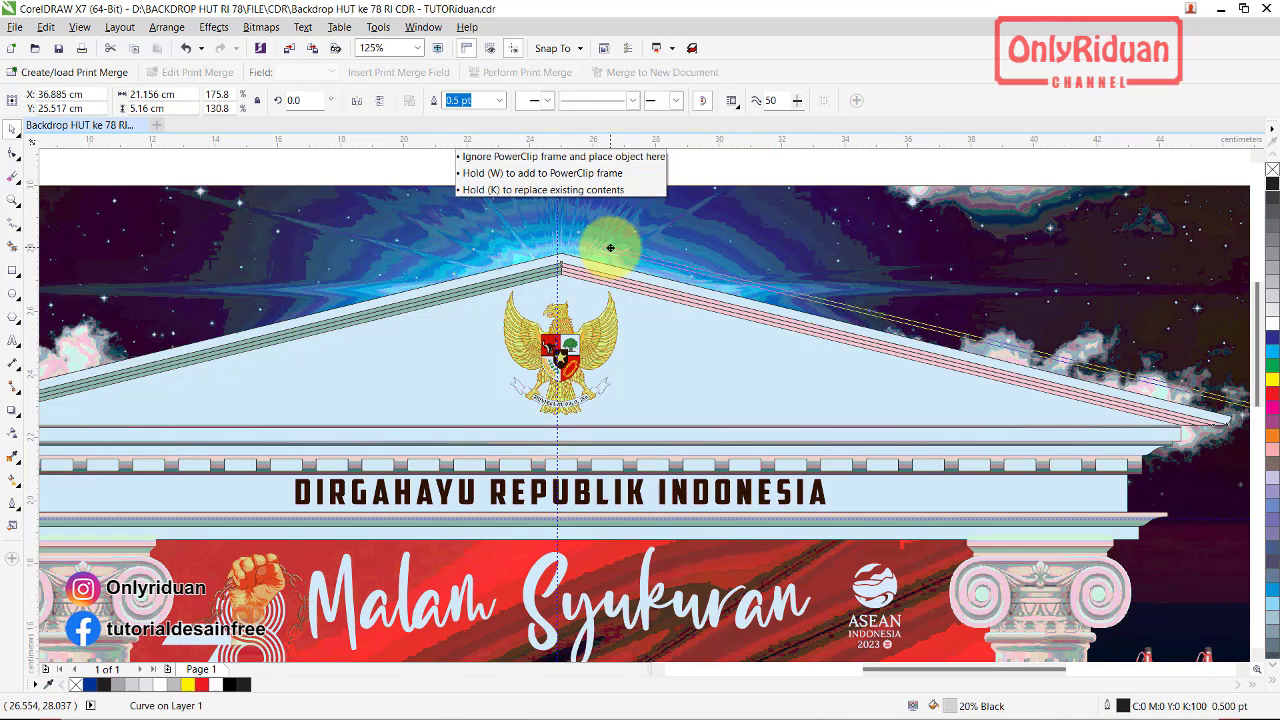
pyautogui.moveTo(568, 270); pyautogui.dragTo(606, 276)
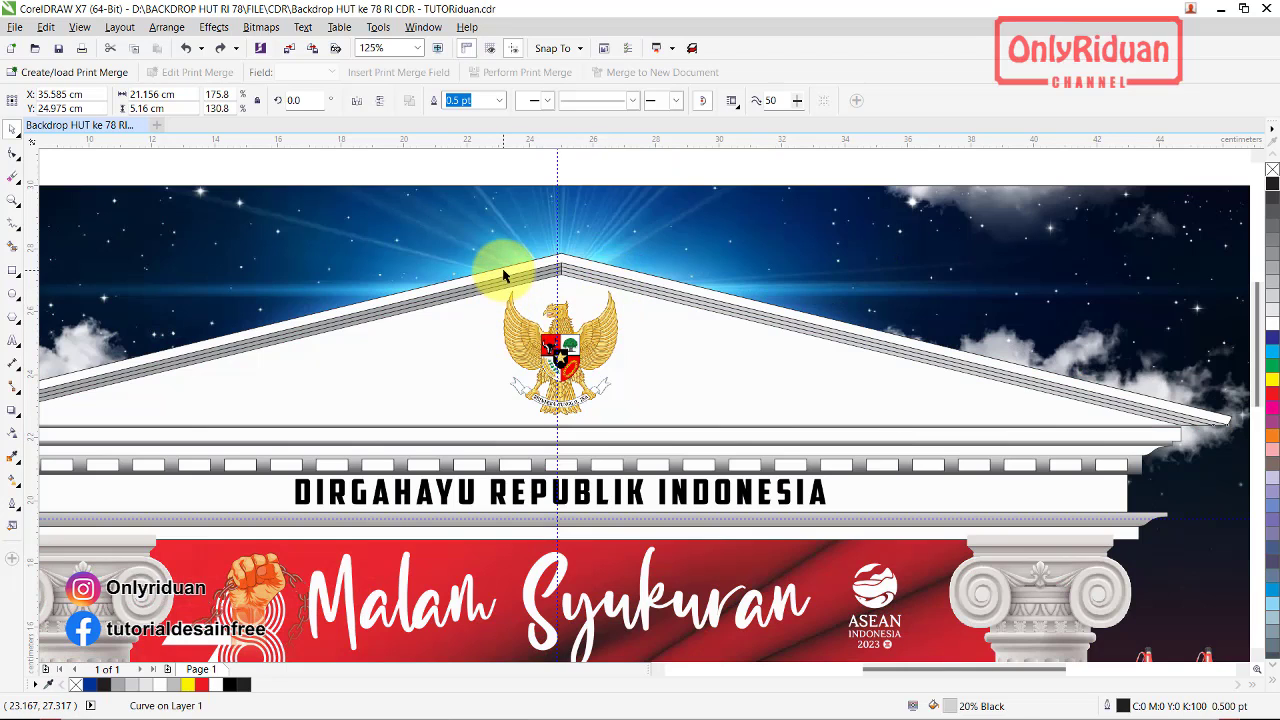
pyautogui.click(503, 274)
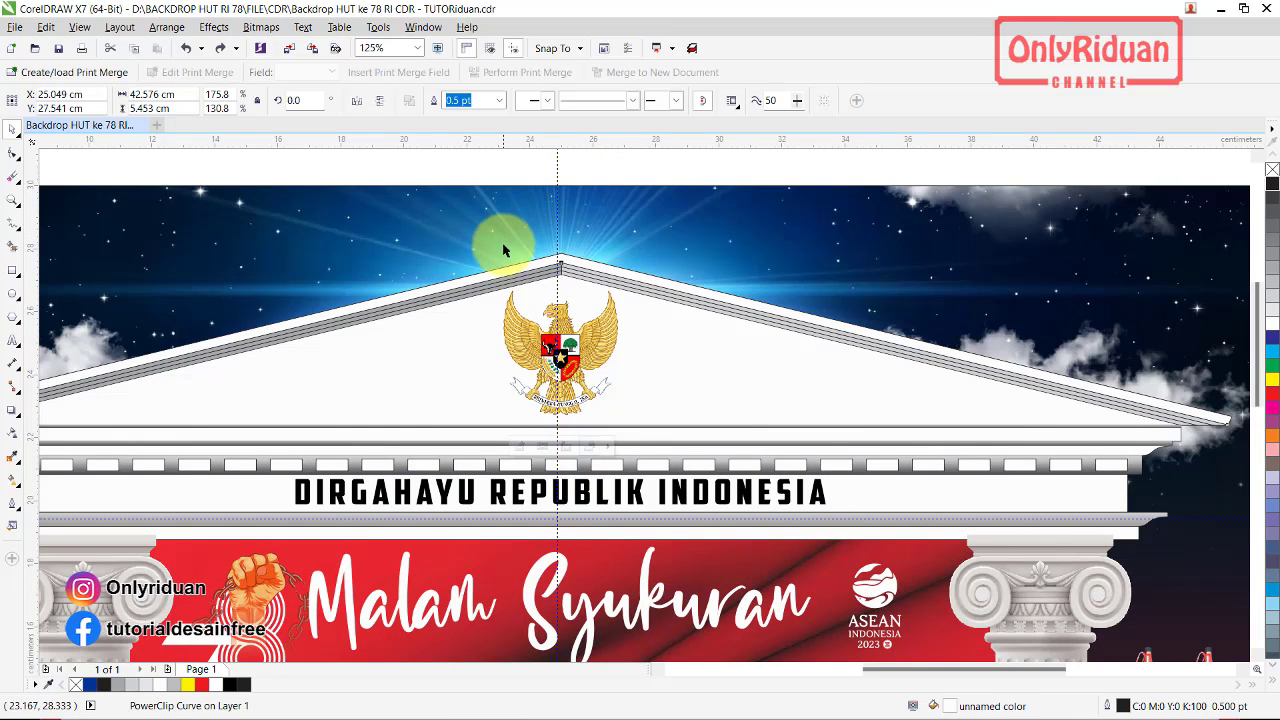
pyautogui.click(504, 255)
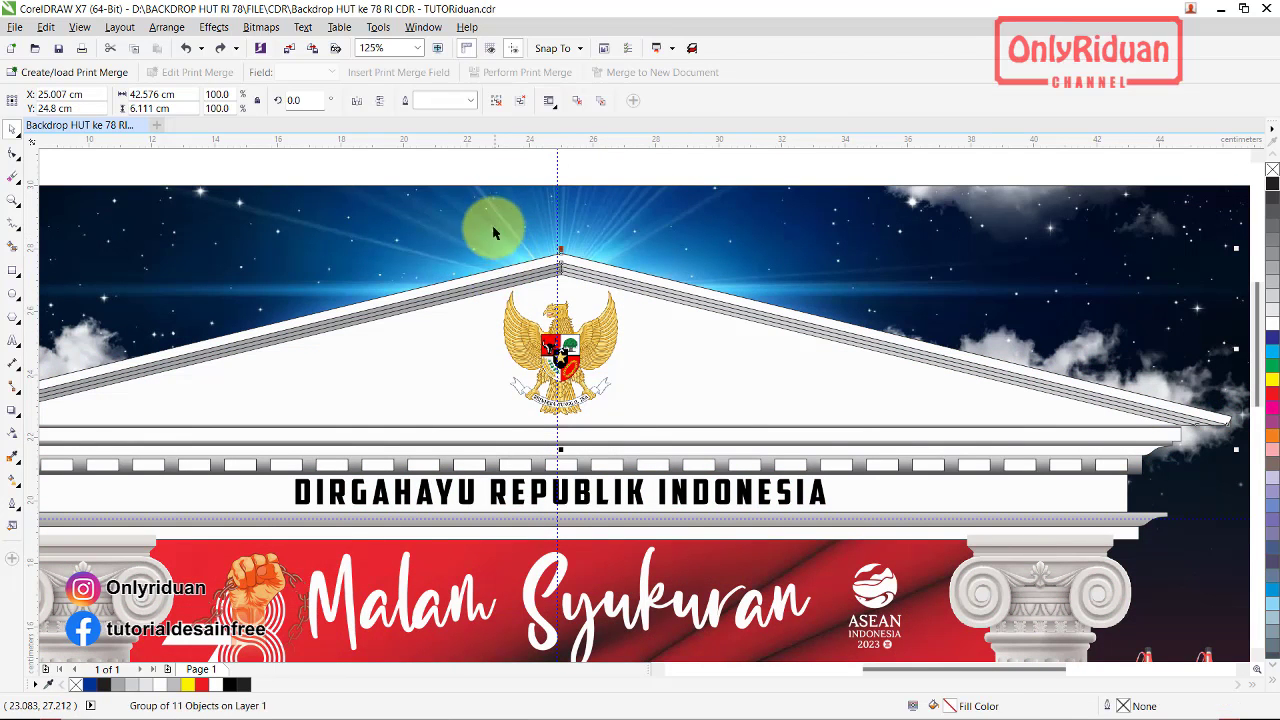
pyautogui.press('Escape')
pyautogui.moveTo(547, 268); pyautogui.dragTo(541, 226)
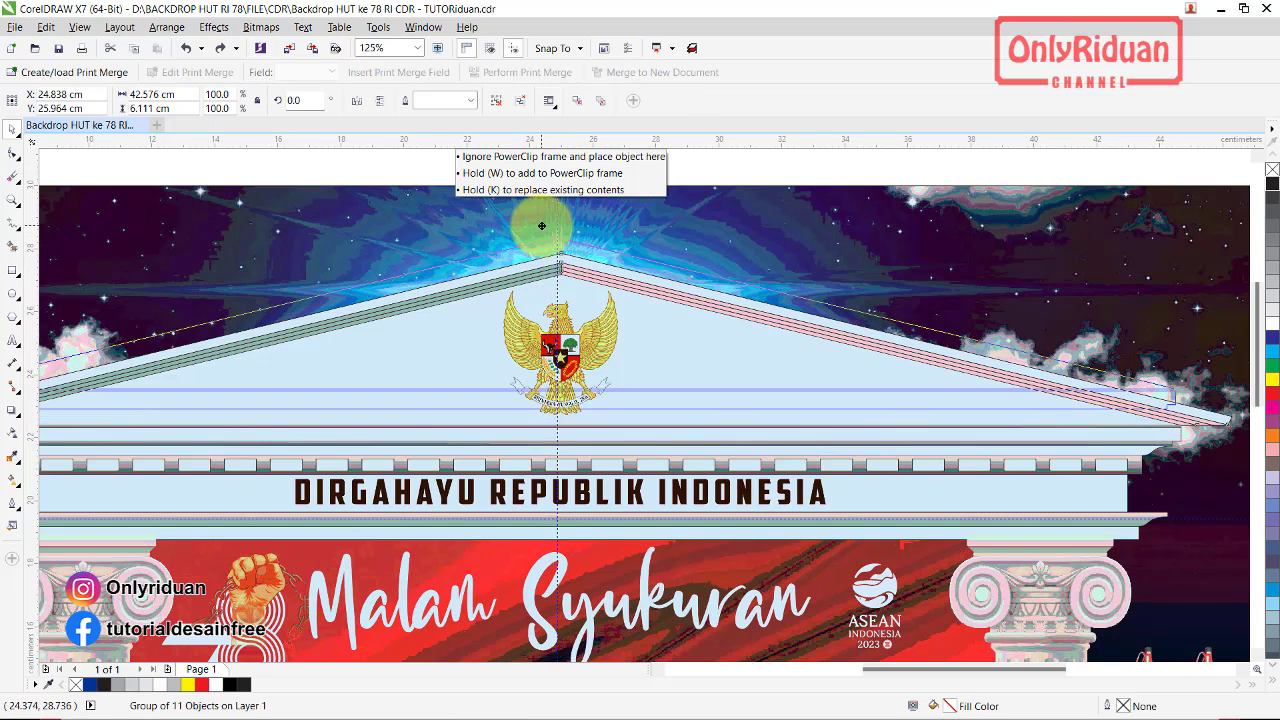
pyautogui.hotkey('ctrl', 'z')
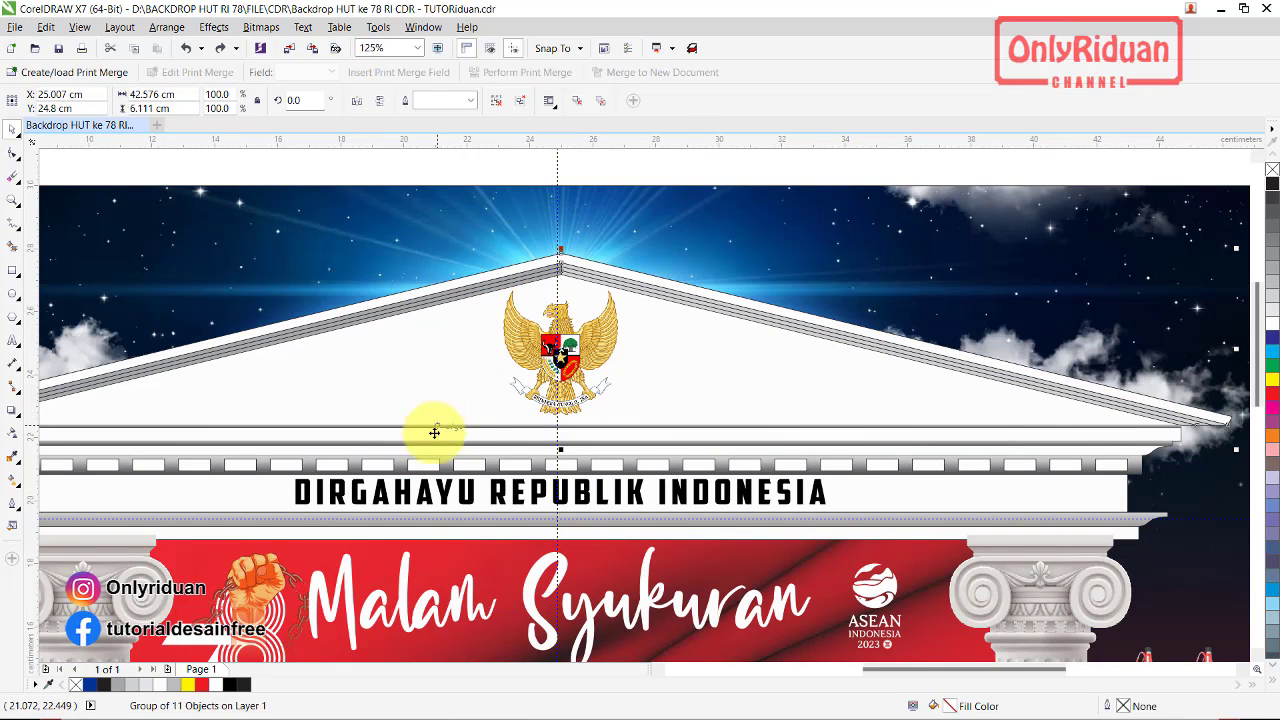
pyautogui.moveTo(405, 447); pyautogui.dragTo(409, 361)
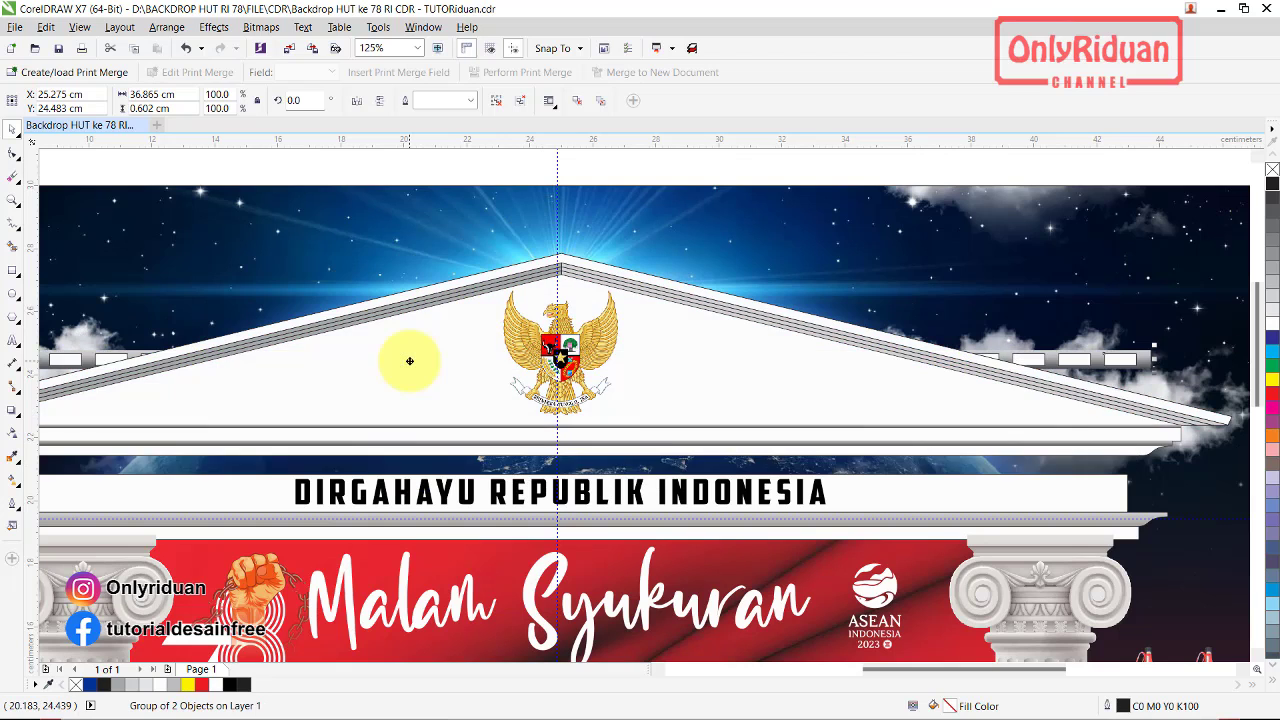
pyautogui.hotkey('ctrl', 'z')
pyautogui.scroll(-2, 595, 342)
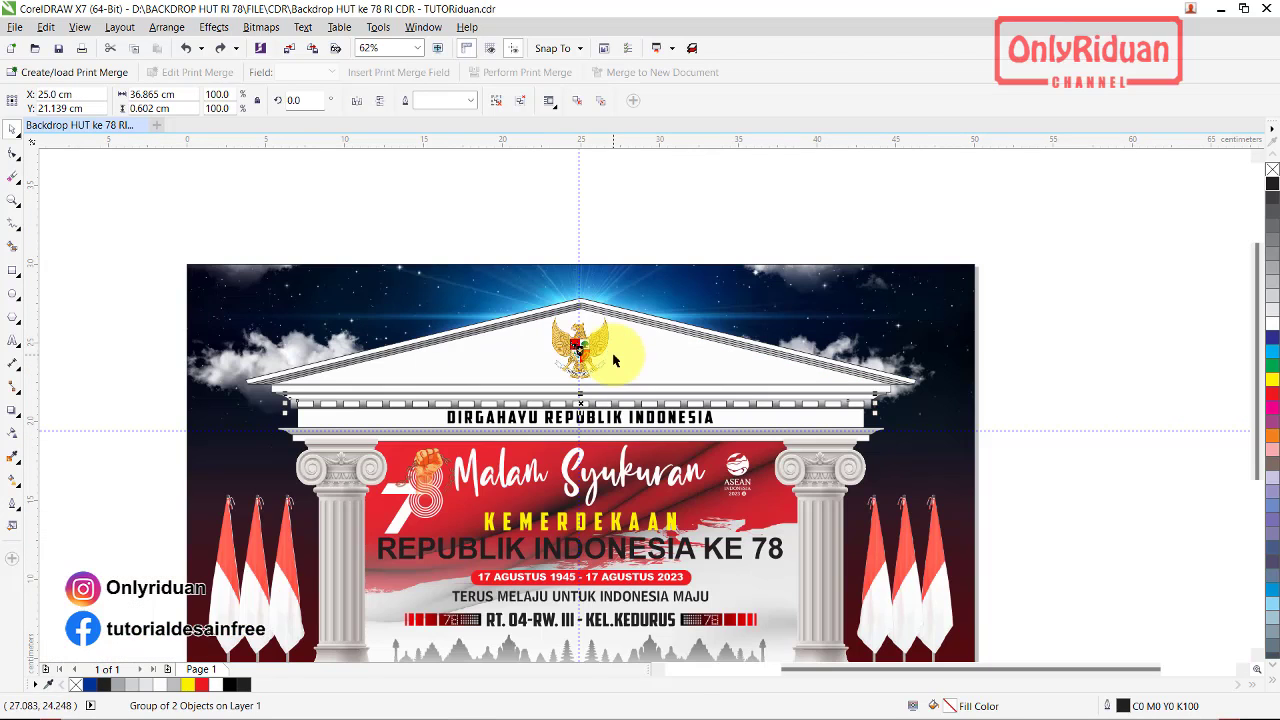
pyautogui.scroll(5, 875, 437)
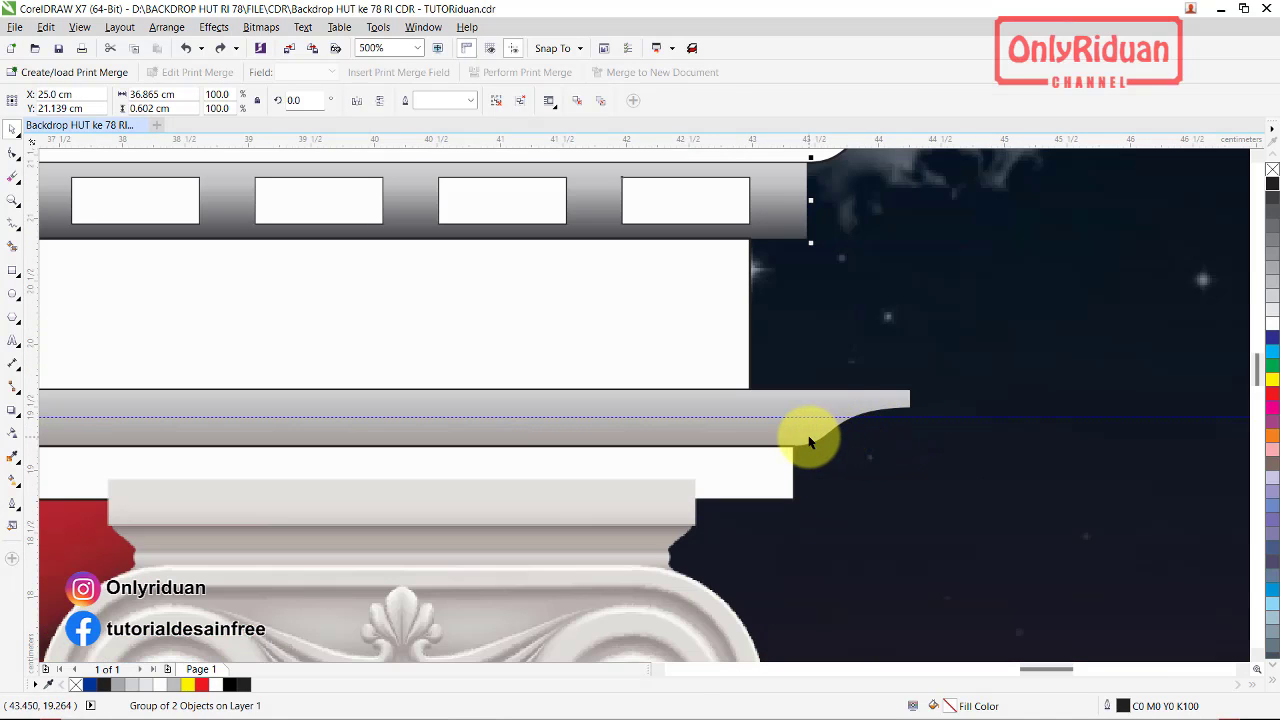
# - Select the grey strip under the title and show its gradient handles with Interactive Fill
pyautogui.moveTo(810, 441); pyautogui.dragTo(848, 363)
pyautogui.press('Escape')
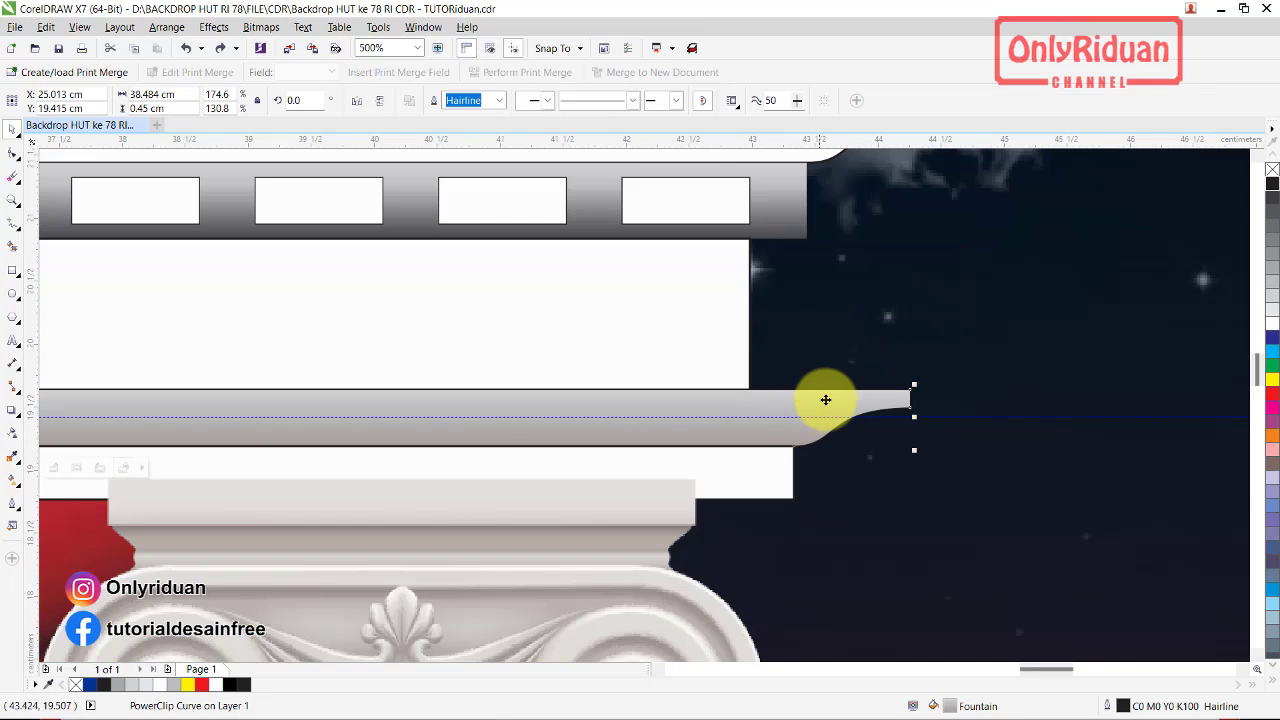
pyautogui.scroll(-3, 825, 400)
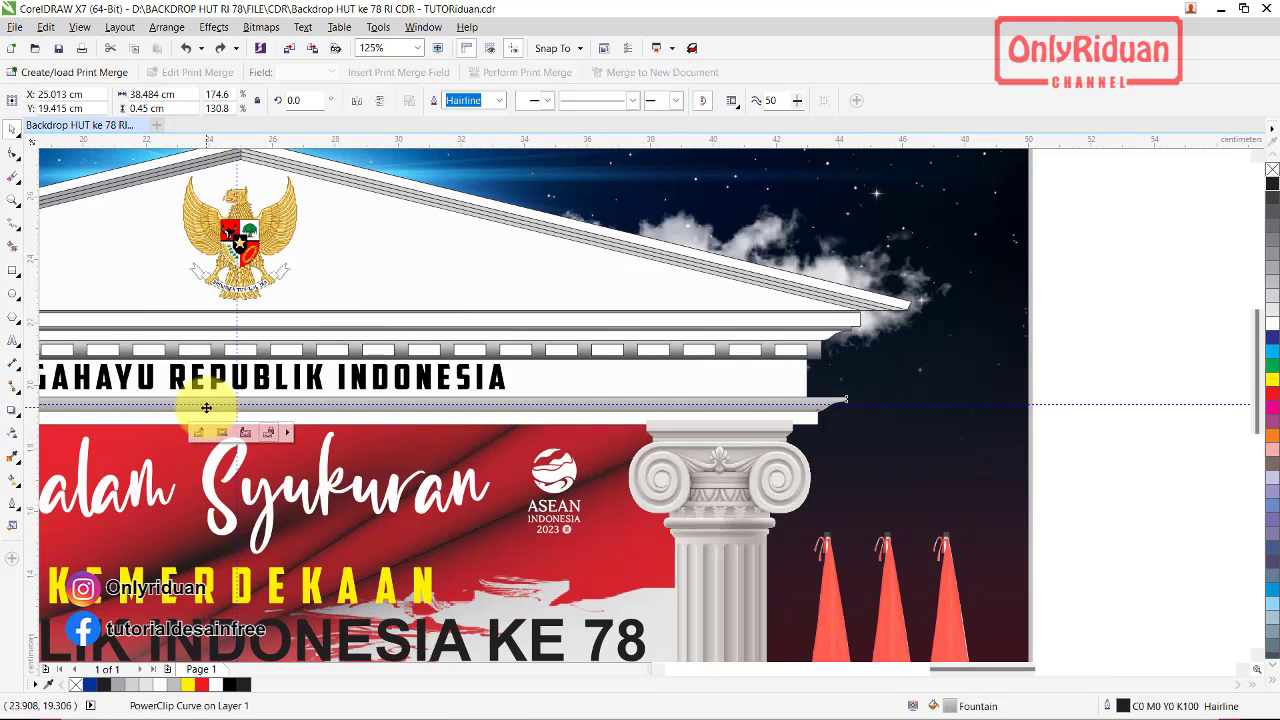
pyautogui.scroll(2, 206, 407)
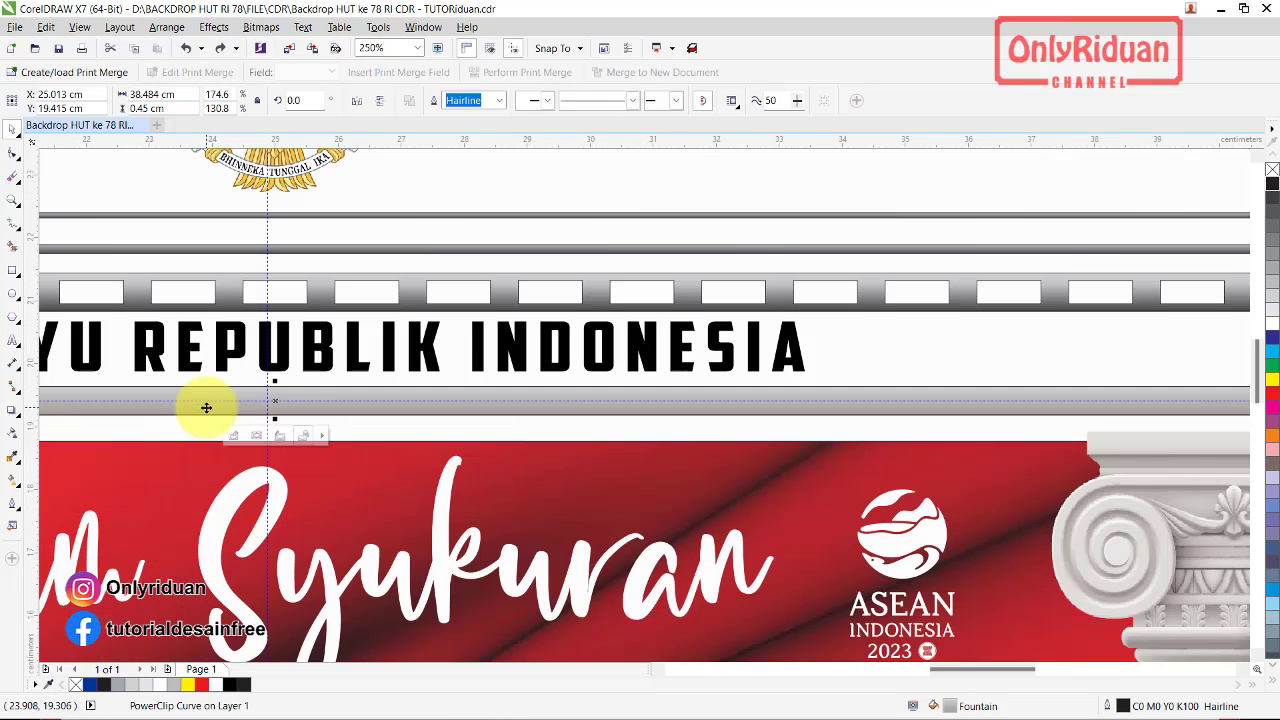
pyautogui.click(17, 481)
pyautogui.click(85, 477)
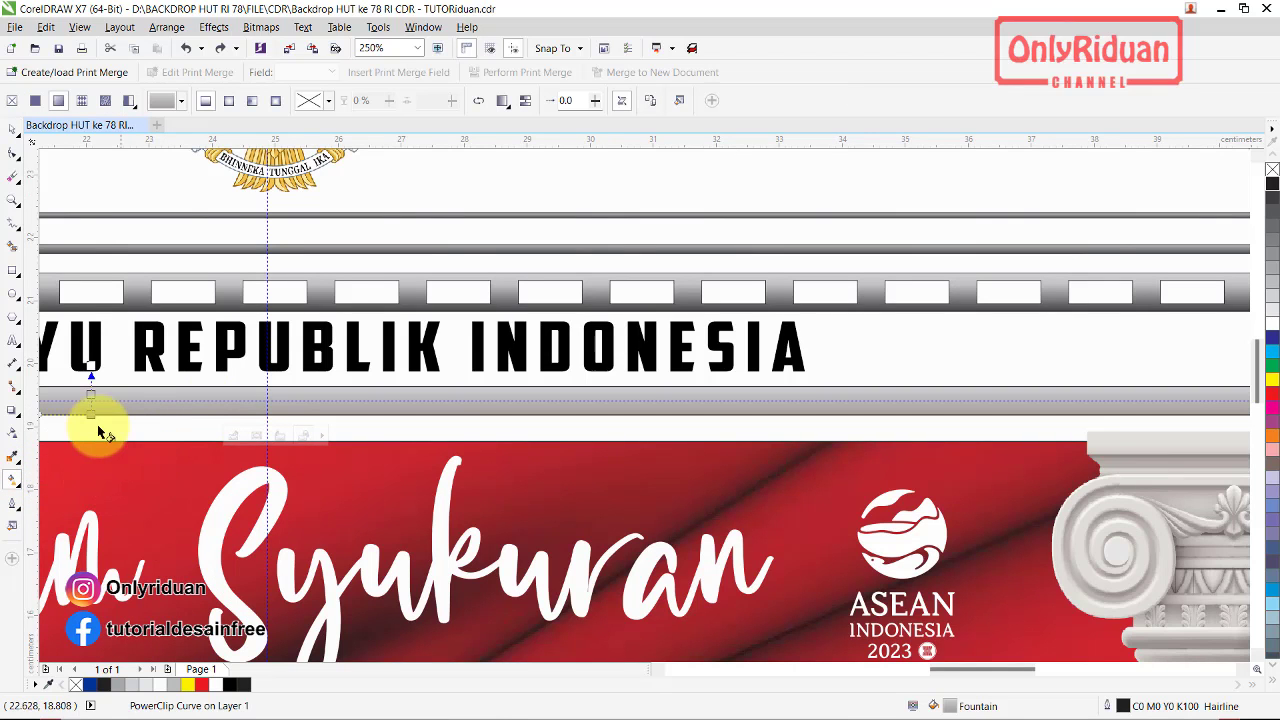
# - Reposition the gradient start and add a darker #88888F stop mid-gradient
pyautogui.scroll(-1, 70, 412)
pyautogui.scroll(2, 80, 420)
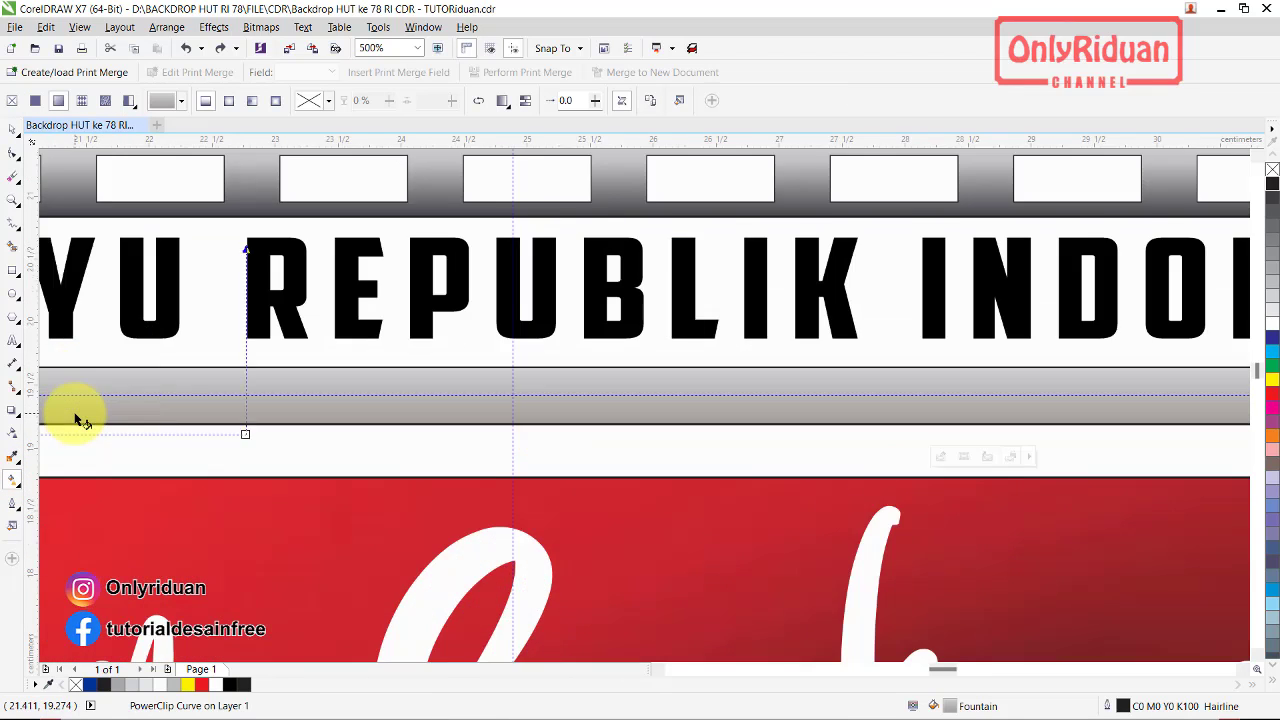
pyautogui.scroll(1, 95, 420)
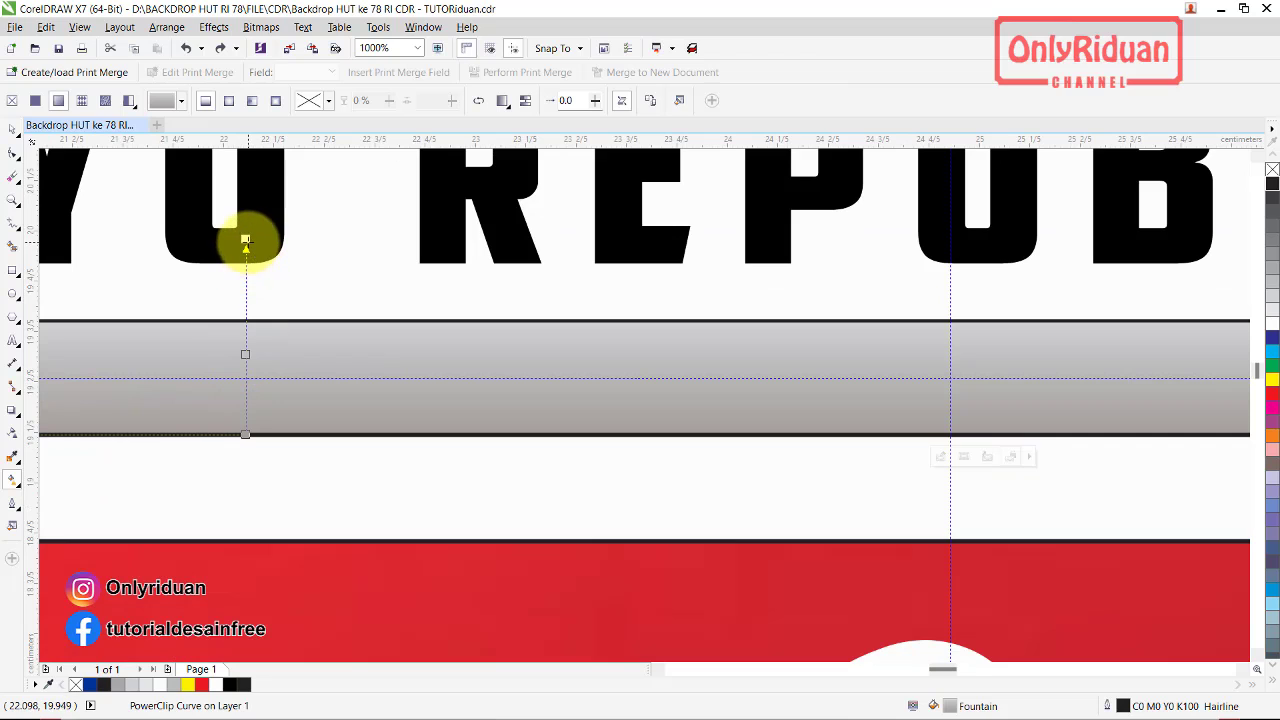
pyautogui.moveTo(245, 240); pyautogui.dragTo(246, 308)
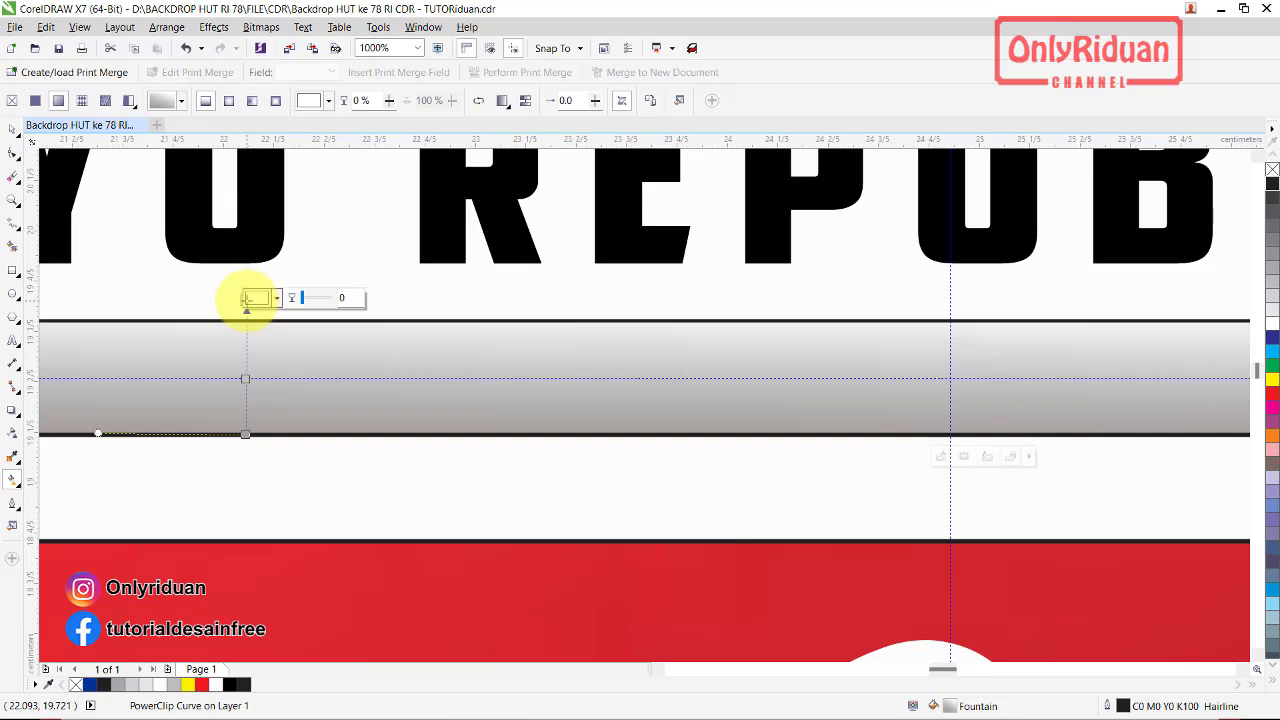
pyautogui.doubleClick(242, 380)
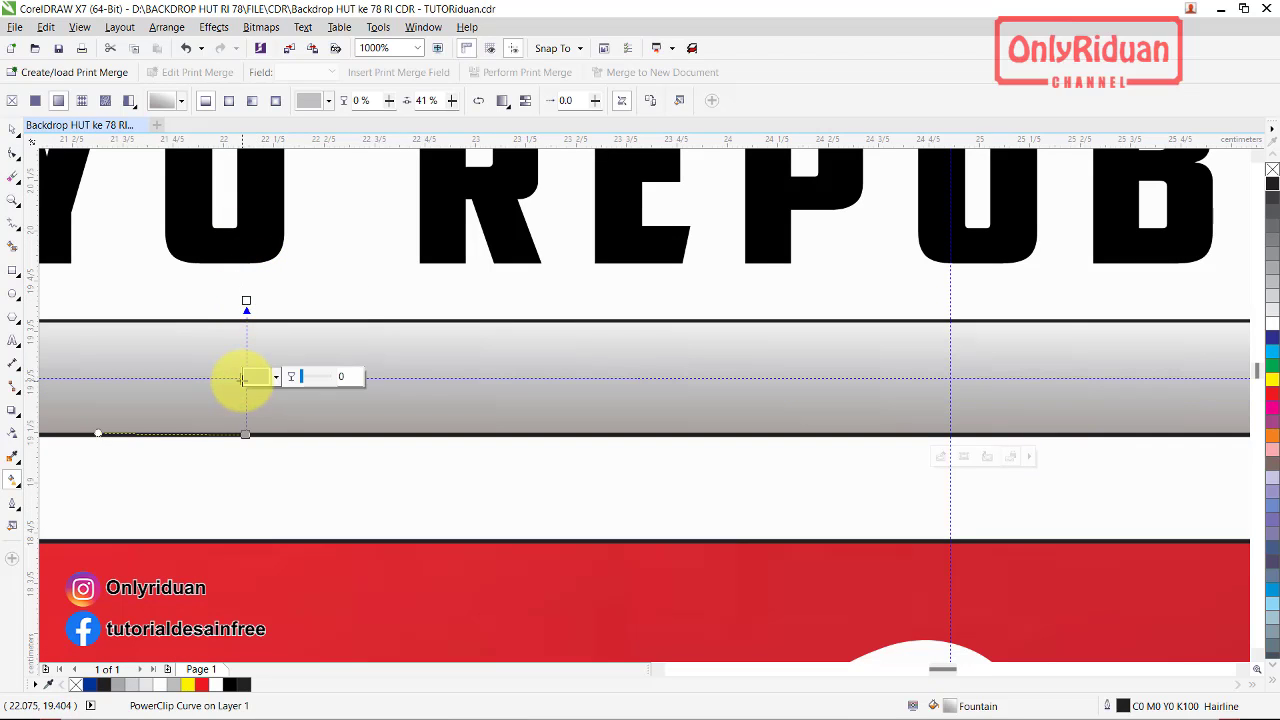
pyautogui.click(276, 378)
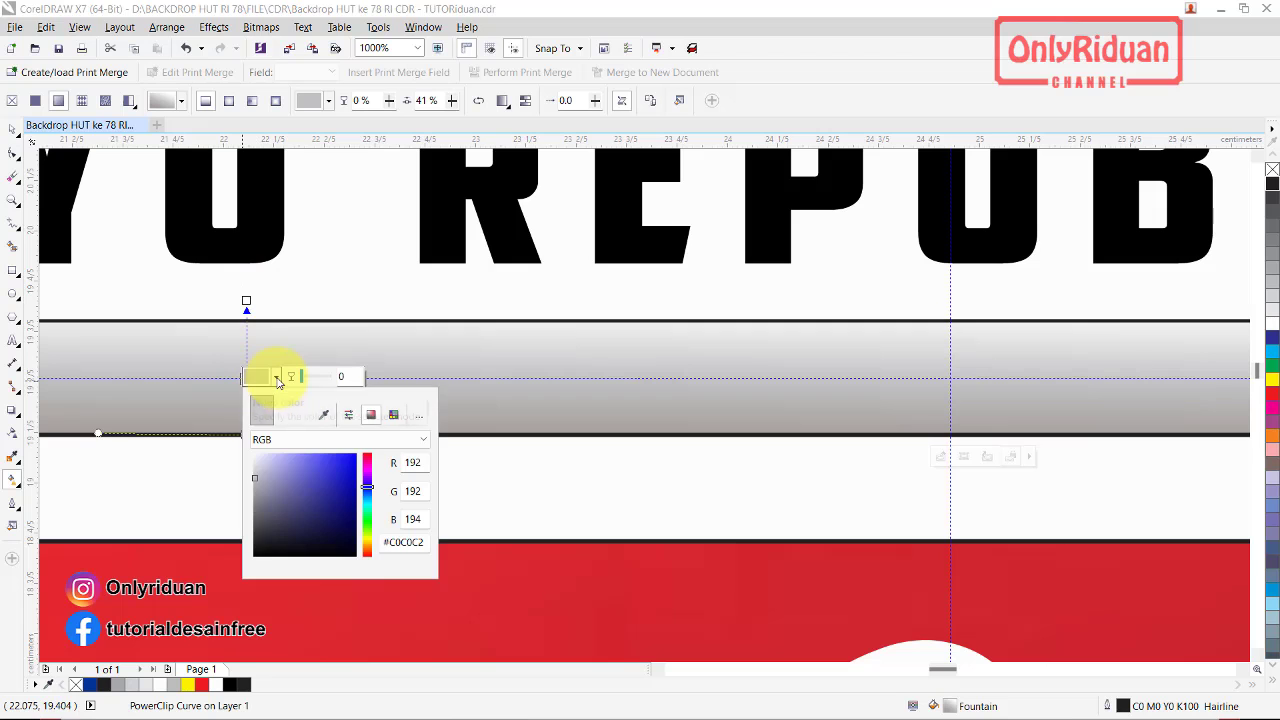
pyautogui.click(258, 499)
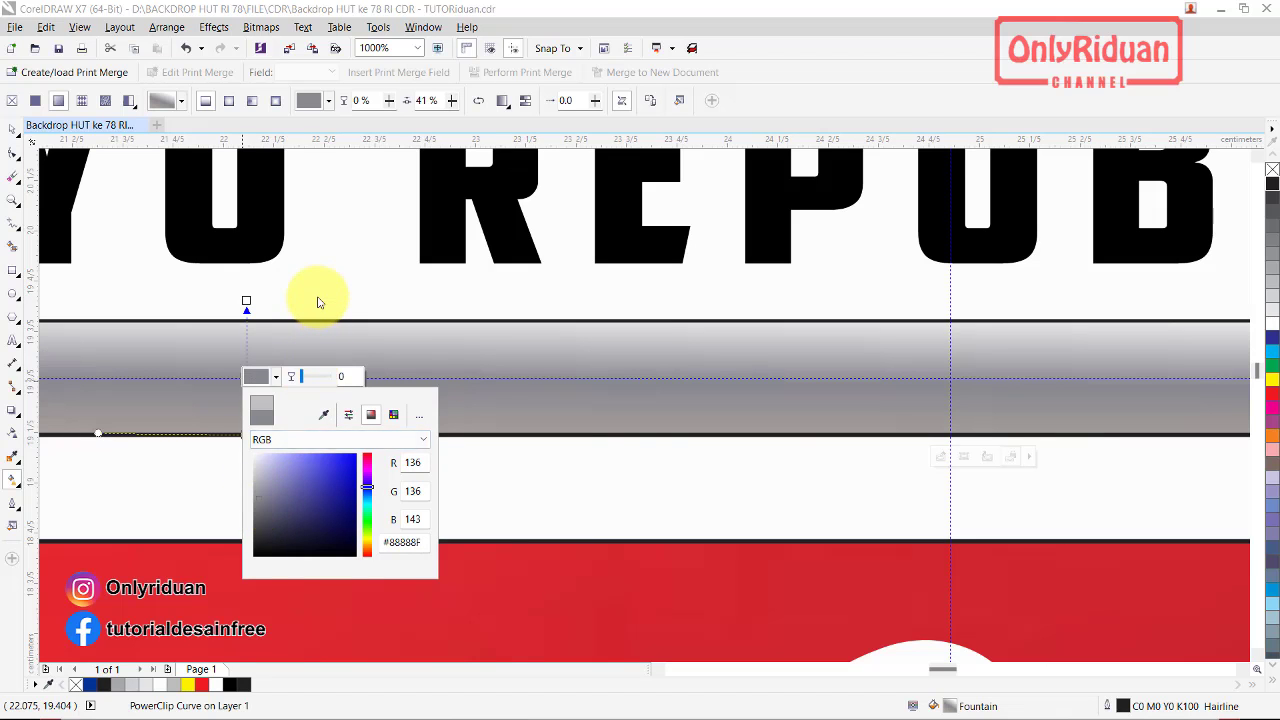
pyautogui.click(320, 301)
# - Close the stop colour picker and zoom out to see the backdrop down to the steps
pyautogui.click(329, 295)
pyautogui.scroll(-3, 329, 290)
pyautogui.scroll(-2, 327, 292)
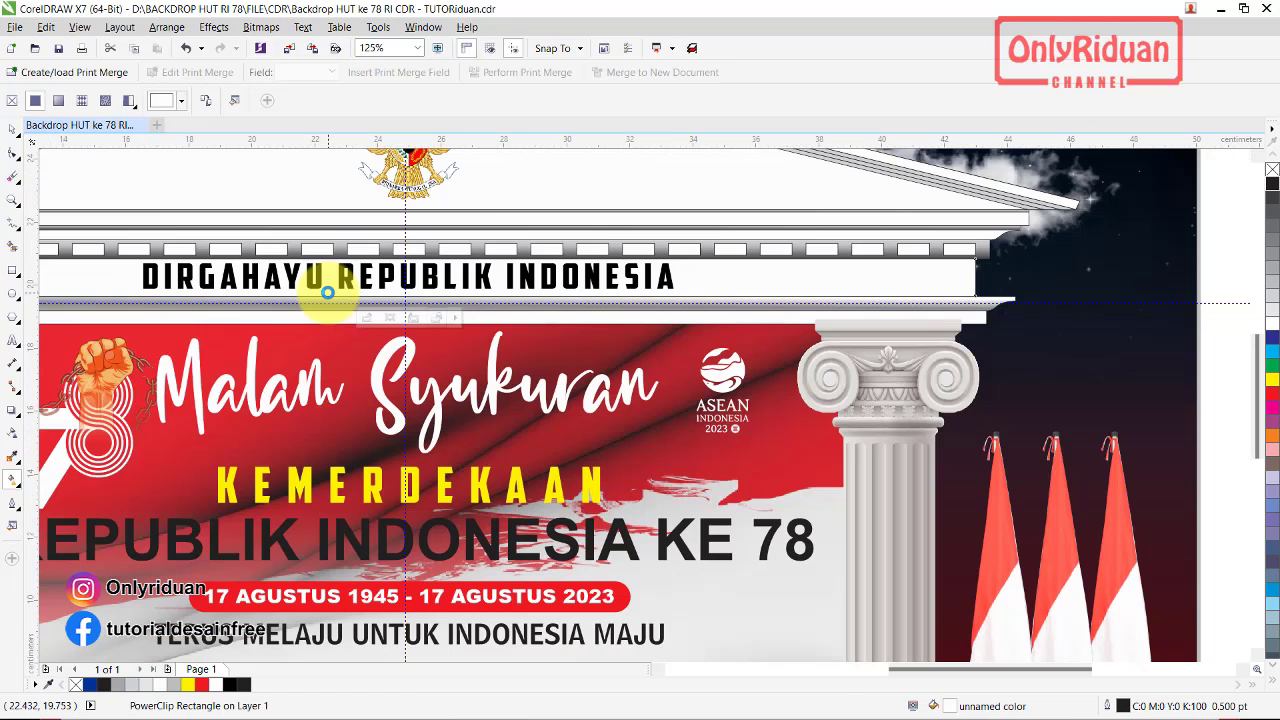
pyautogui.scroll(-1, 327, 292)
pyautogui.scroll(2, 590, 300)
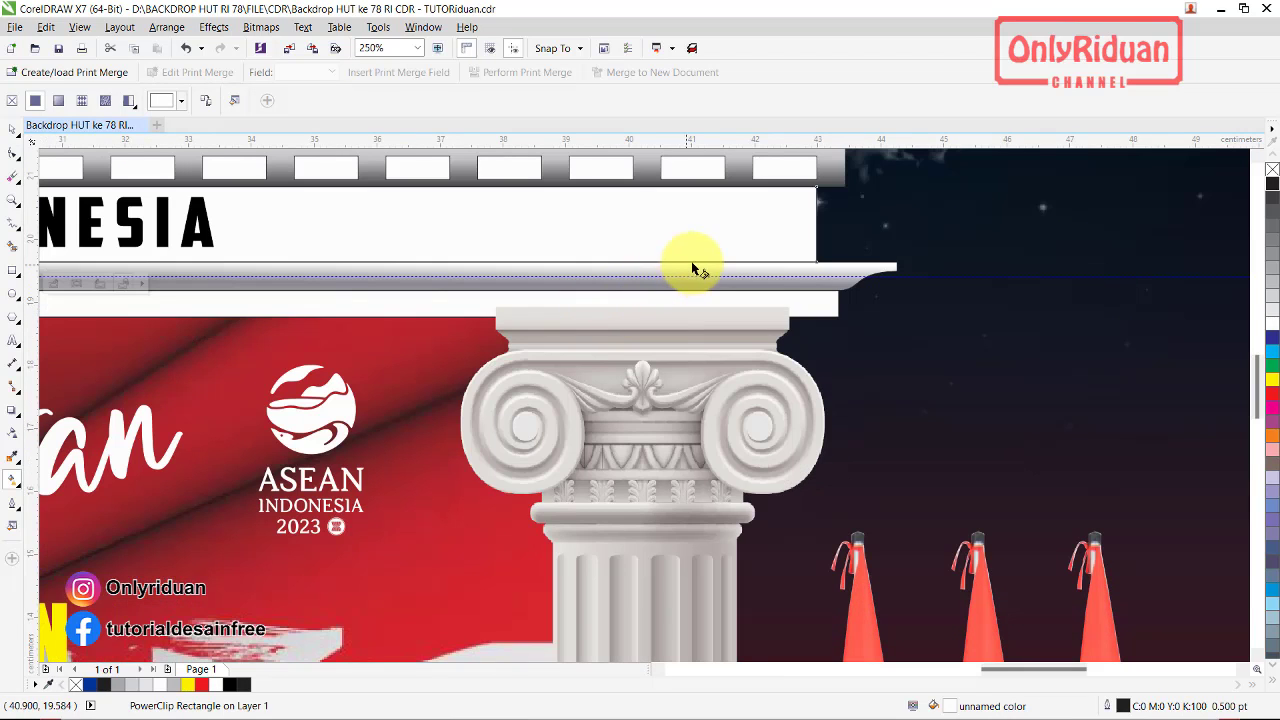
pyautogui.scroll(-2, 768, 274)
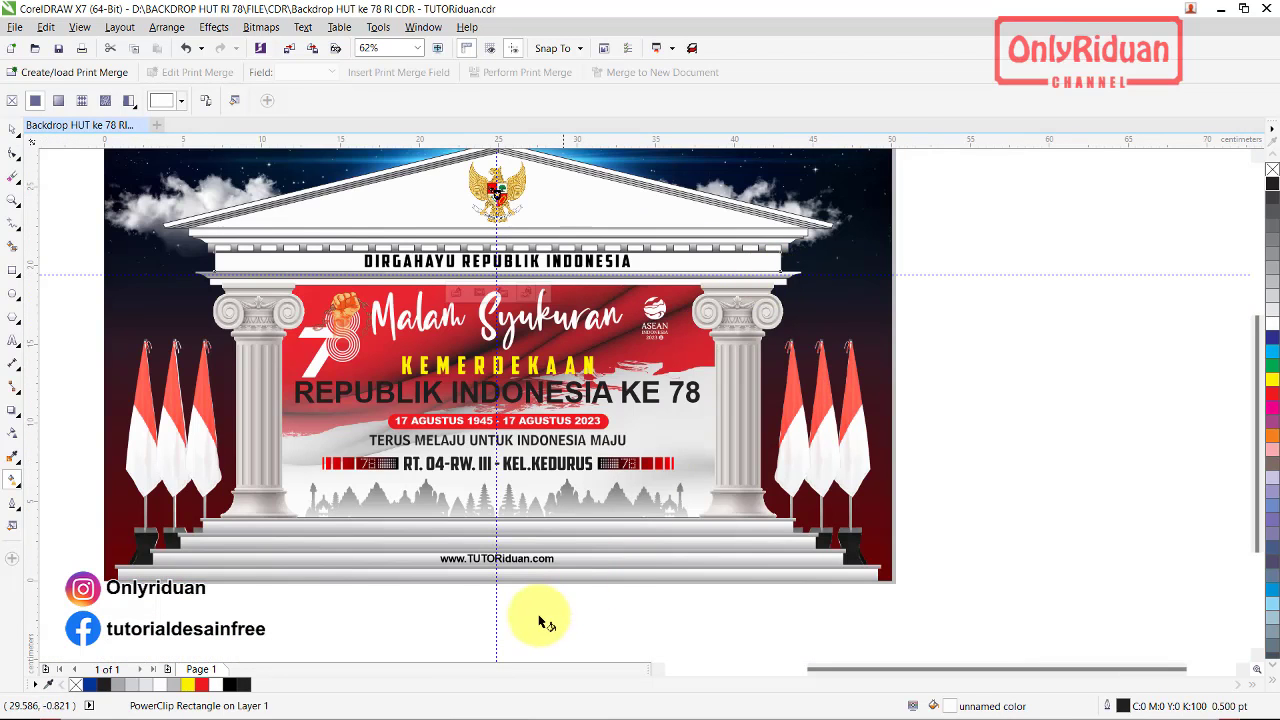
pyautogui.scroll(1, 516, 598)
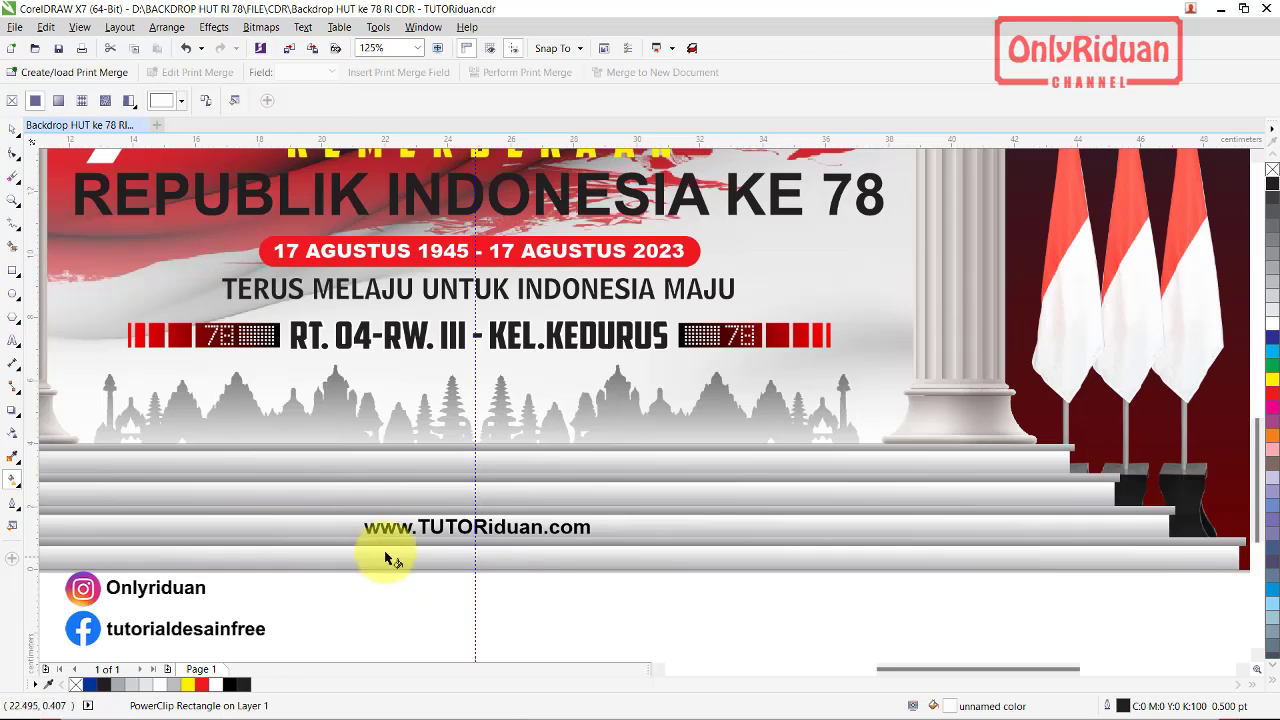
# - Select the object group on the grey steps, then clear the selection
pyautogui.click(14, 131)
pyautogui.click(263, 457)
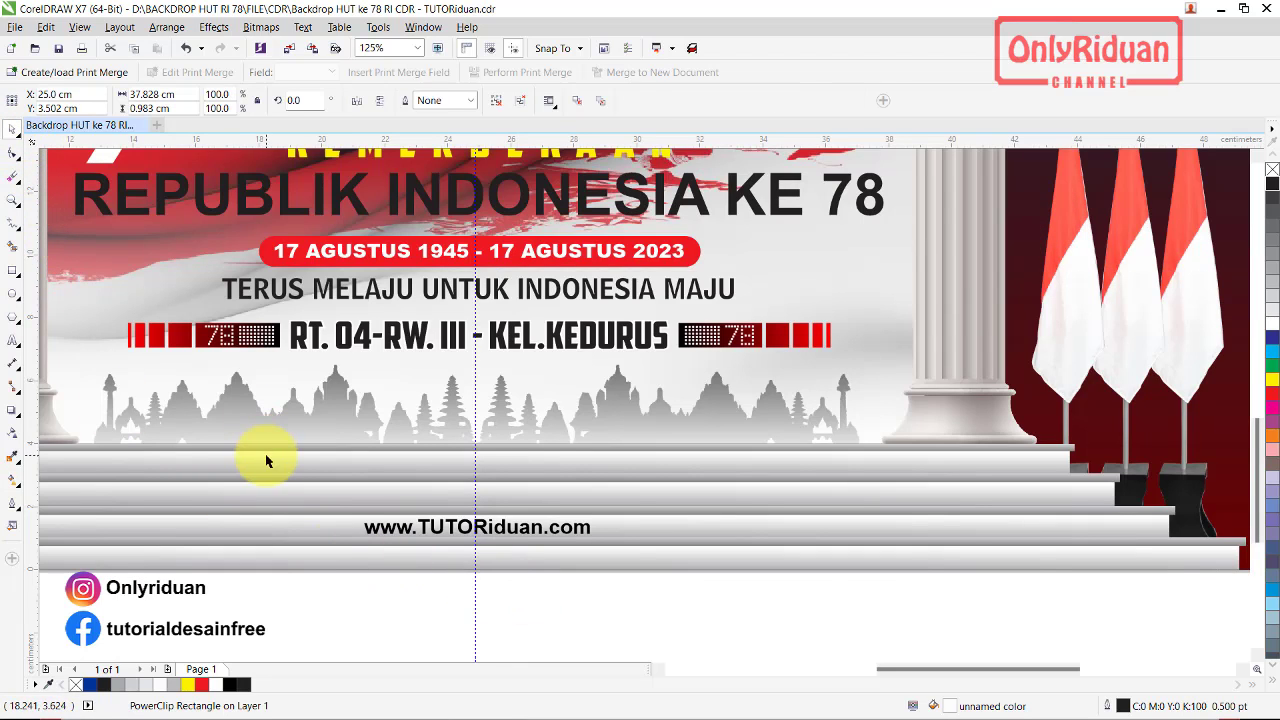
pyautogui.click(591, 614)
pyautogui.scroll(-1, 671, 591)
pyautogui.scroll(2, 348, 557)
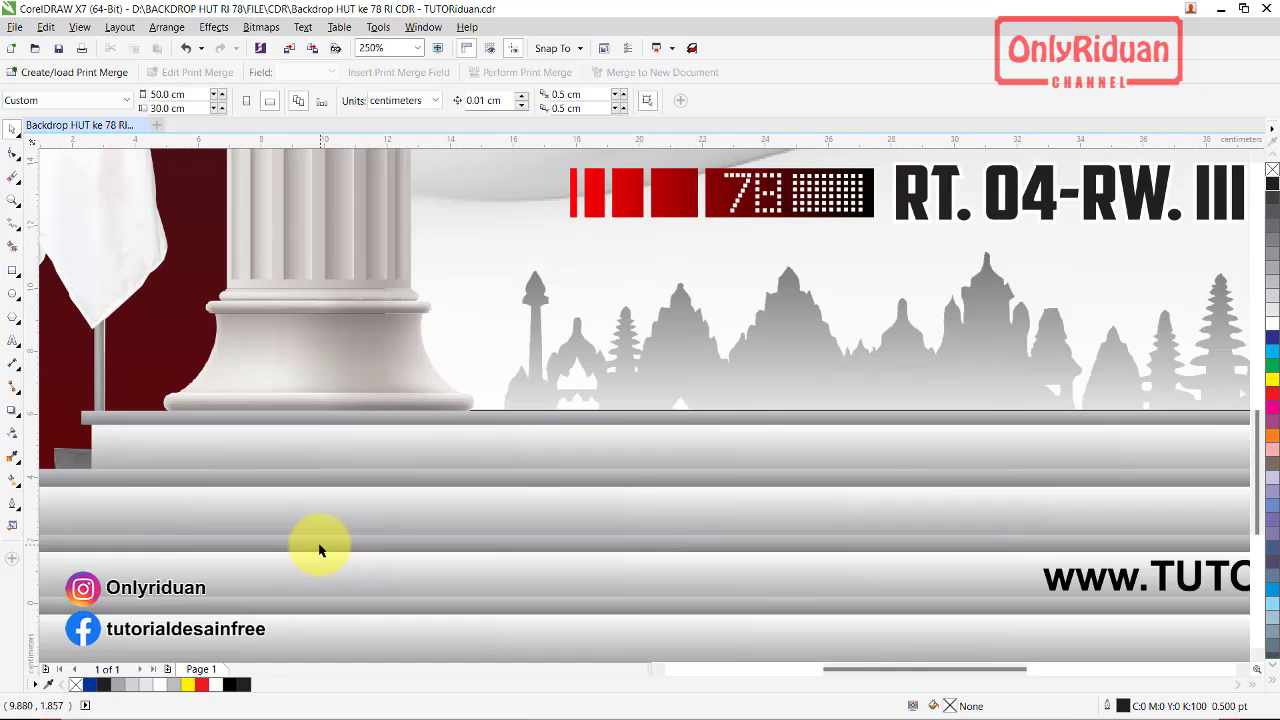
pyautogui.scroll(-1, 320, 540)
pyautogui.scroll(1, 875, 525)
# - Select the clipped grey step band and show its fountain-fill handles
pyautogui.click(755, 441)
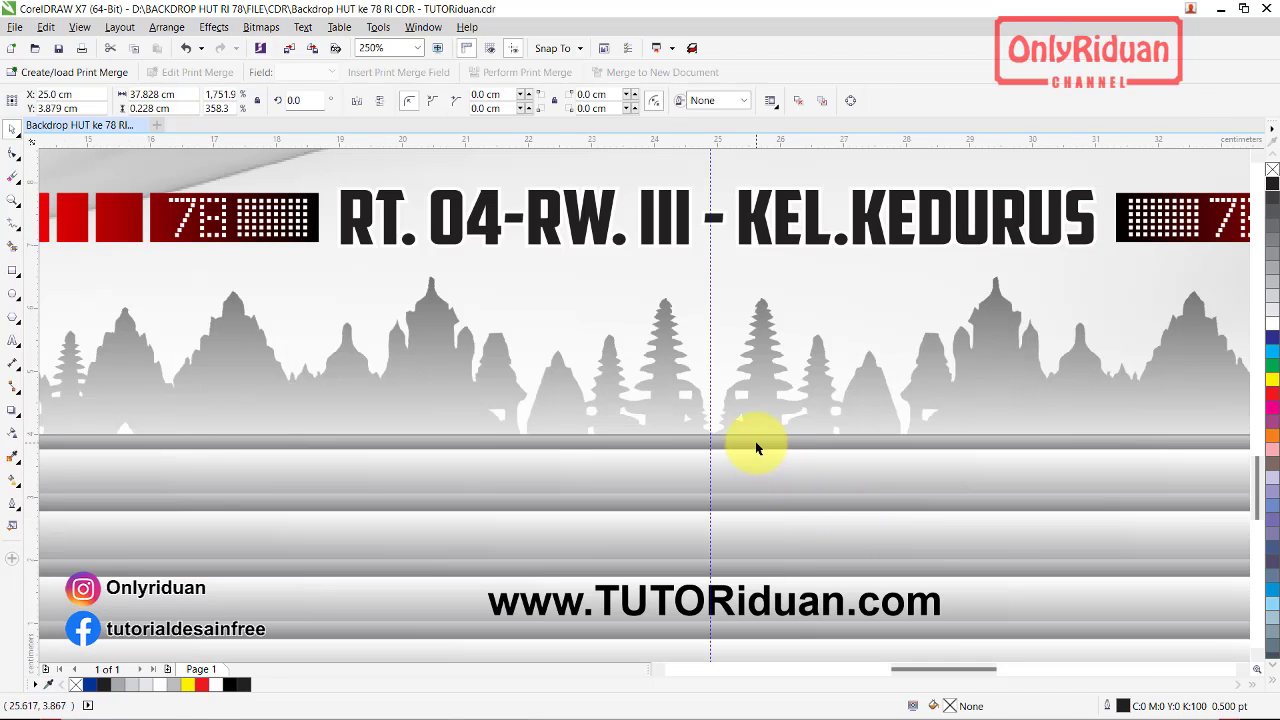
pyautogui.click(9, 485)
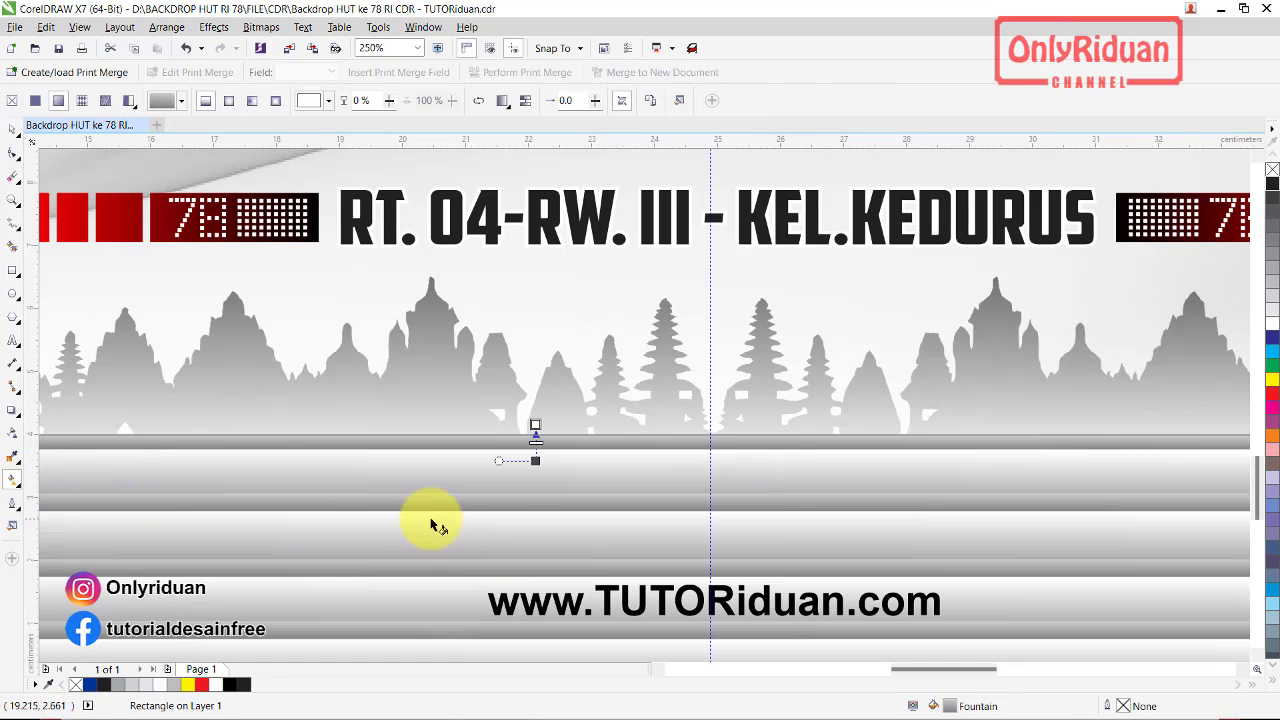
pyautogui.scroll(1, 537, 443)
pyautogui.scroll(1, 540, 448)
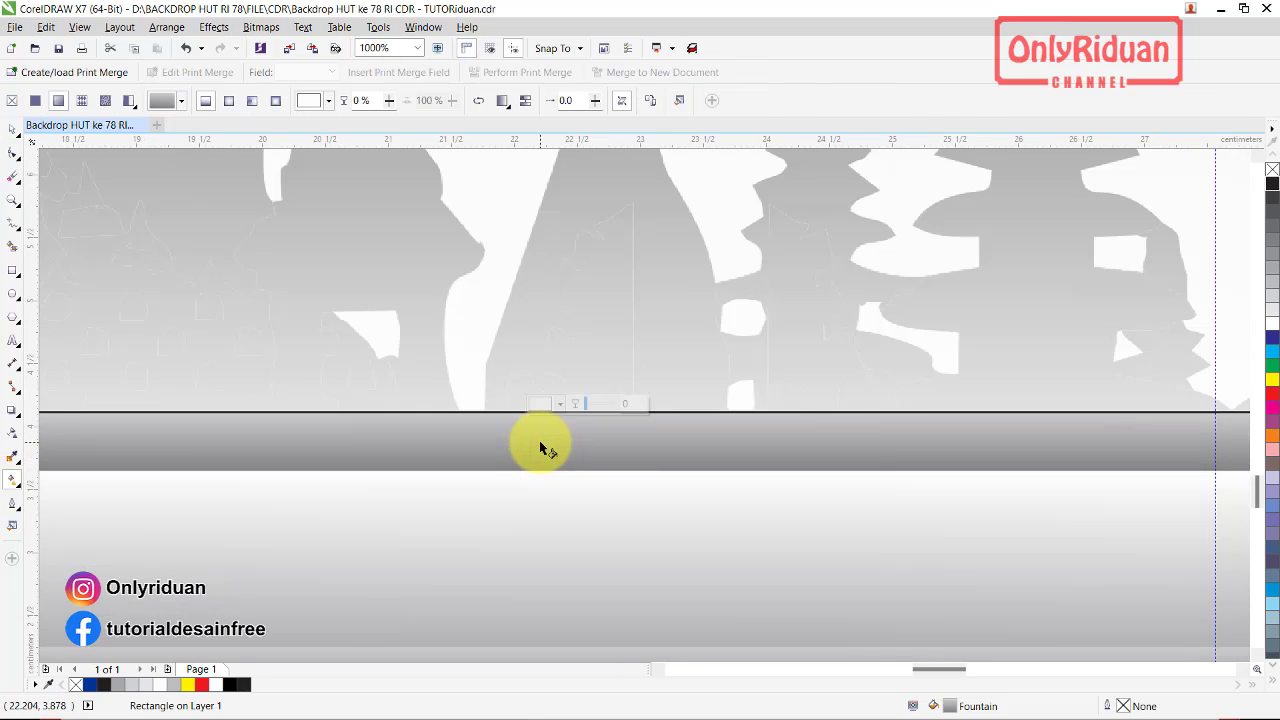
pyautogui.scroll(-2, 543, 449)
pyautogui.click(560, 482)
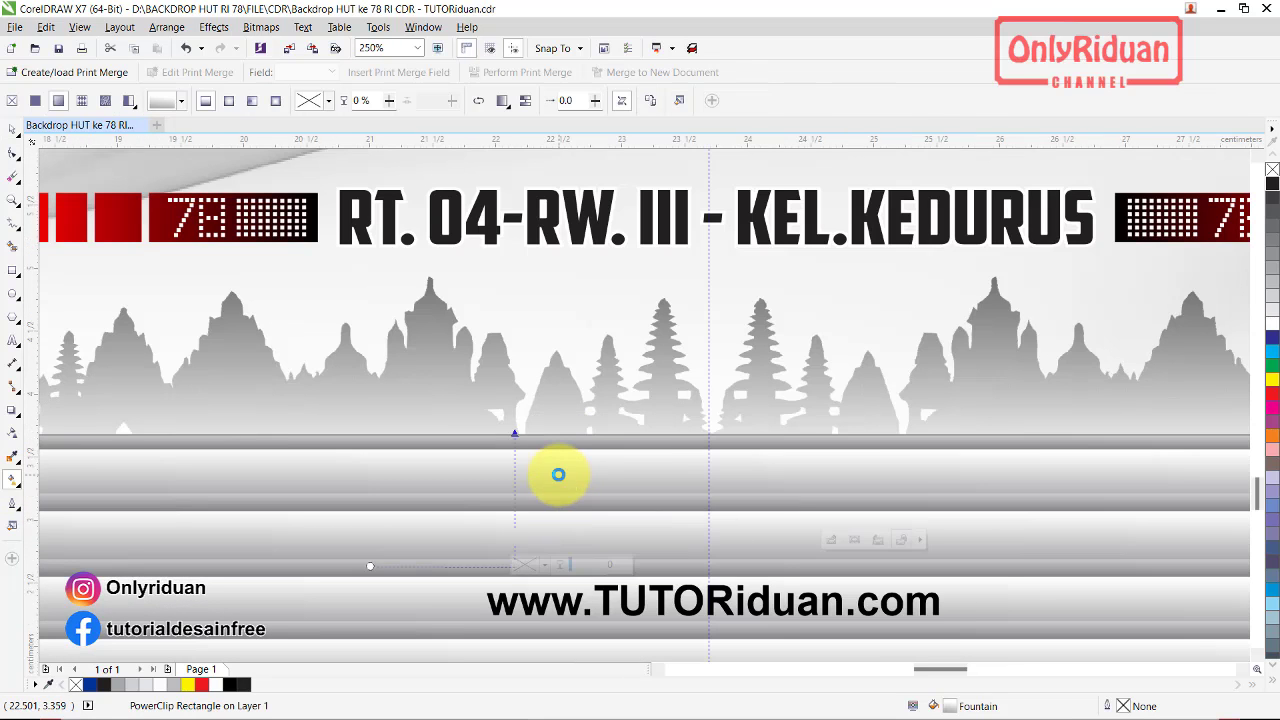
pyautogui.scroll(2, 558, 474)
pyautogui.scroll(-2, 560, 478)
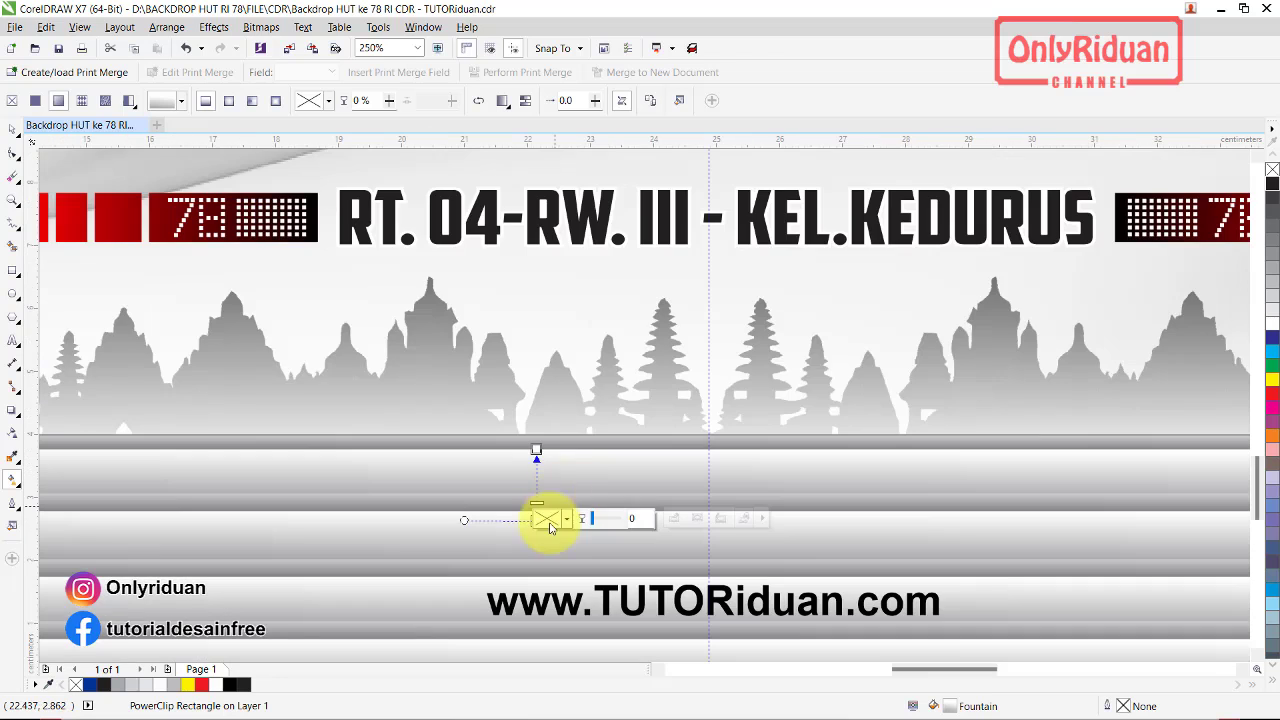
# - Drag the step band's gradient handles lower so the band looks brighter
pyautogui.moveTo(530, 499); pyautogui.dragTo(543, 494)
pyautogui.scroll(-1, 423, 452)
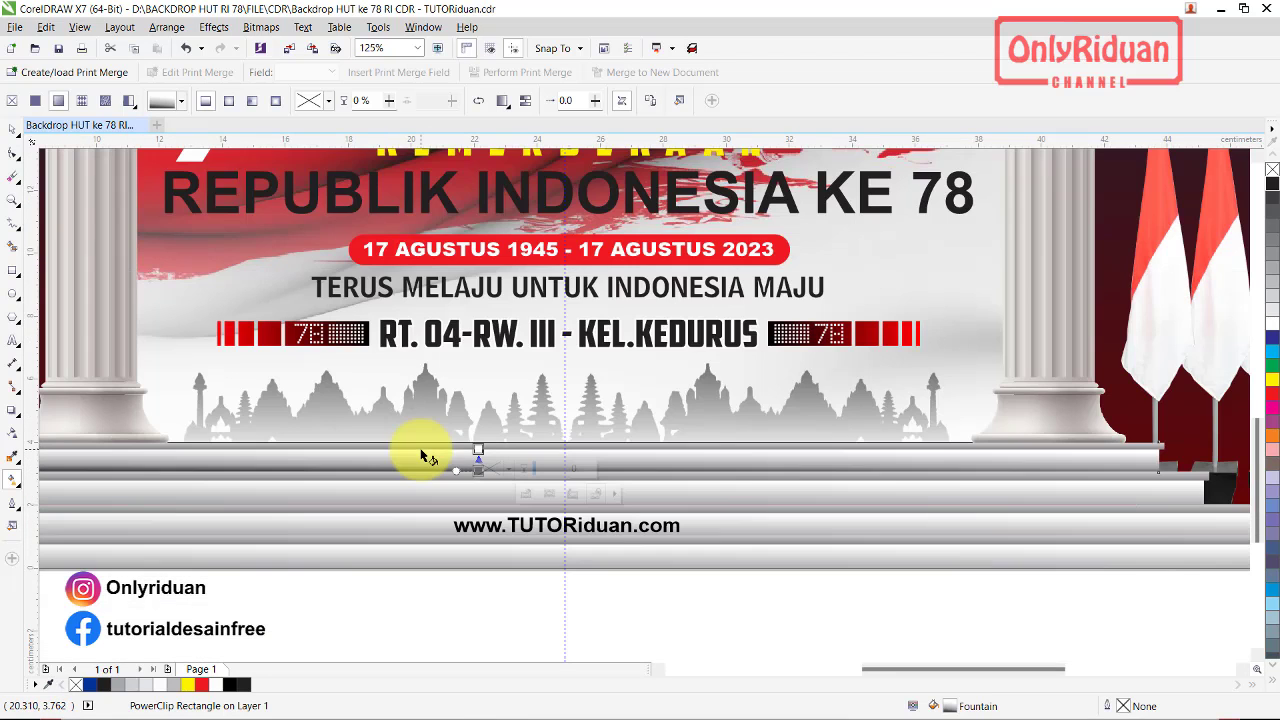
pyautogui.scroll(1, 423, 472)
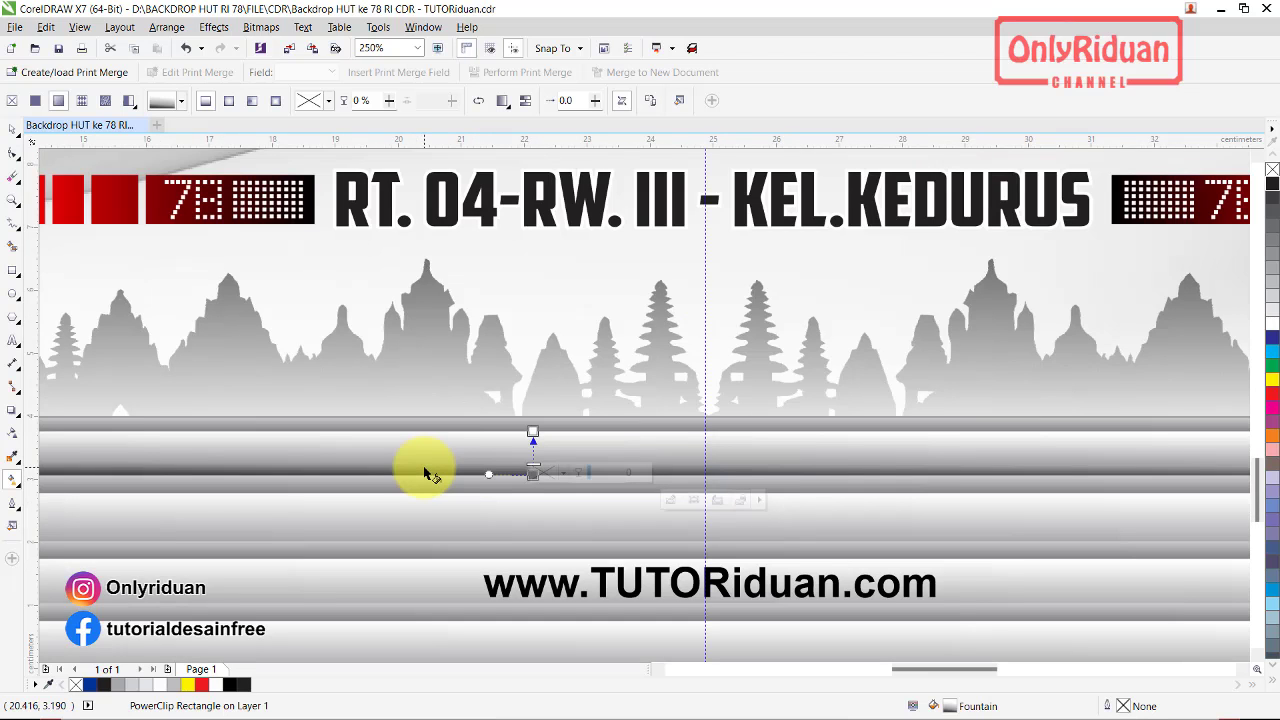
pyautogui.hotkey('ctrl', 'z')
pyautogui.scroll(-2, 437, 473)
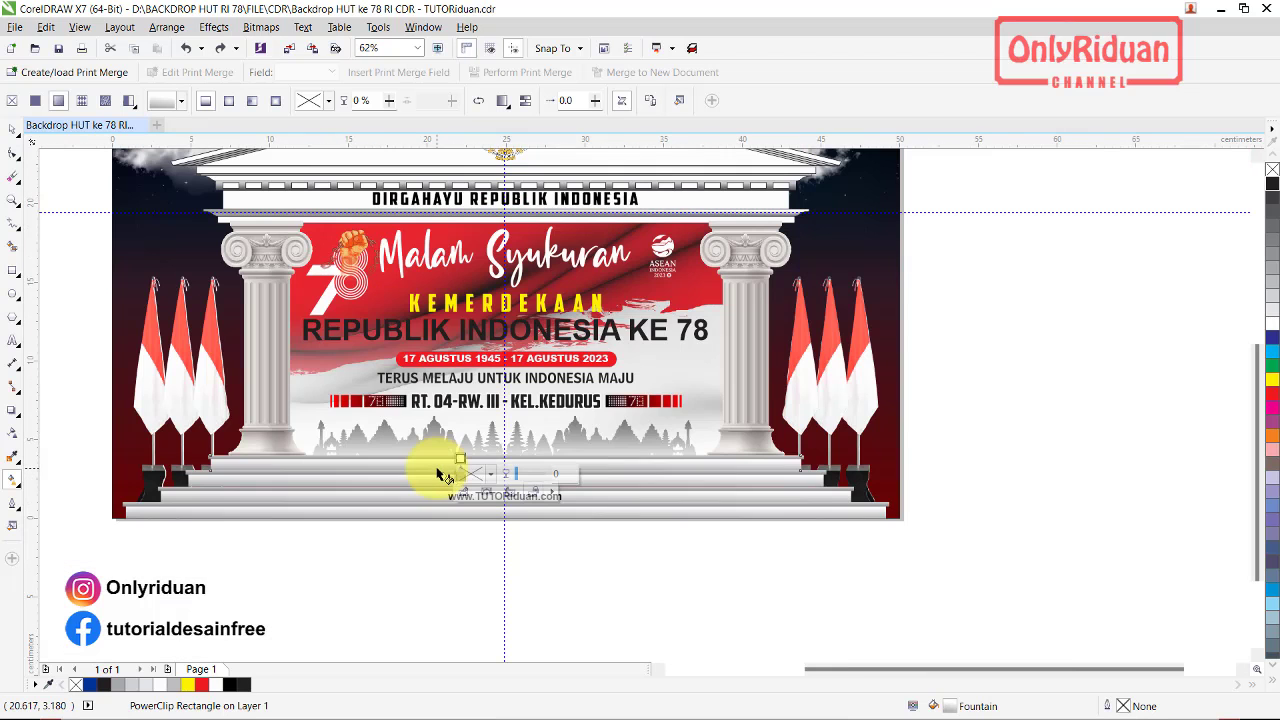
# - Try moving the left and right column images, undoing each move
pyautogui.click(12, 129)
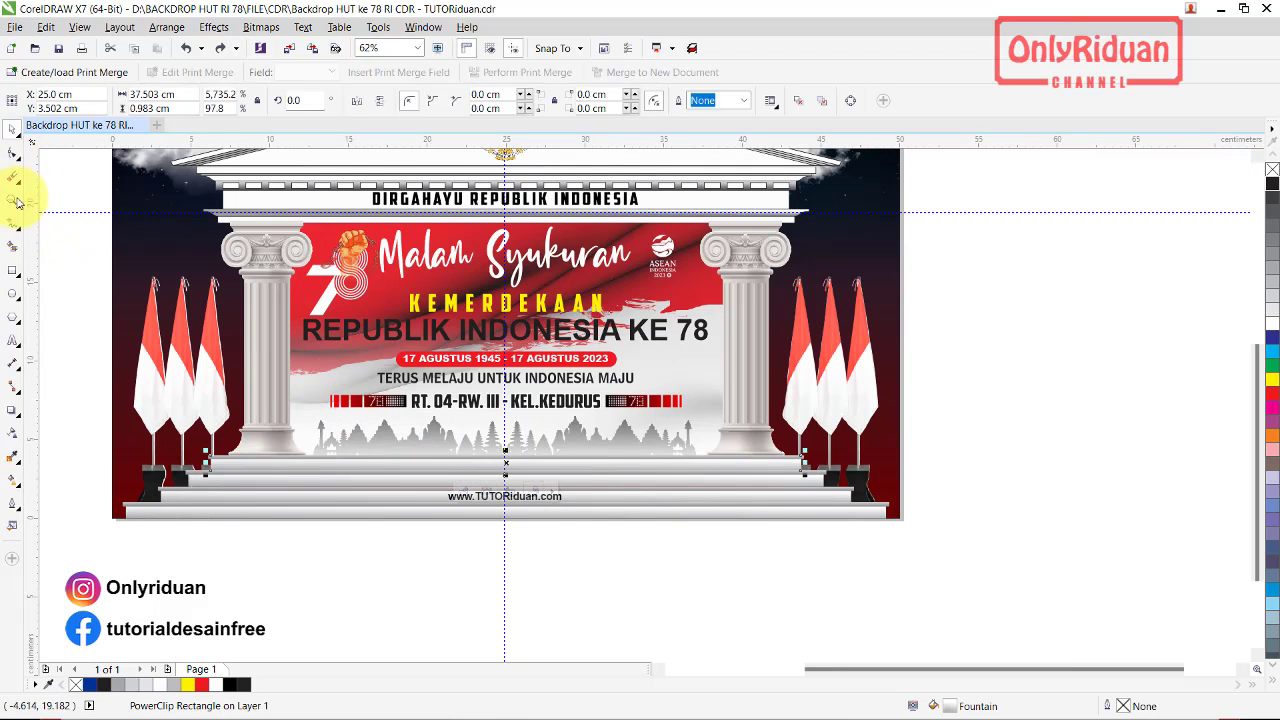
pyautogui.click(260, 323)
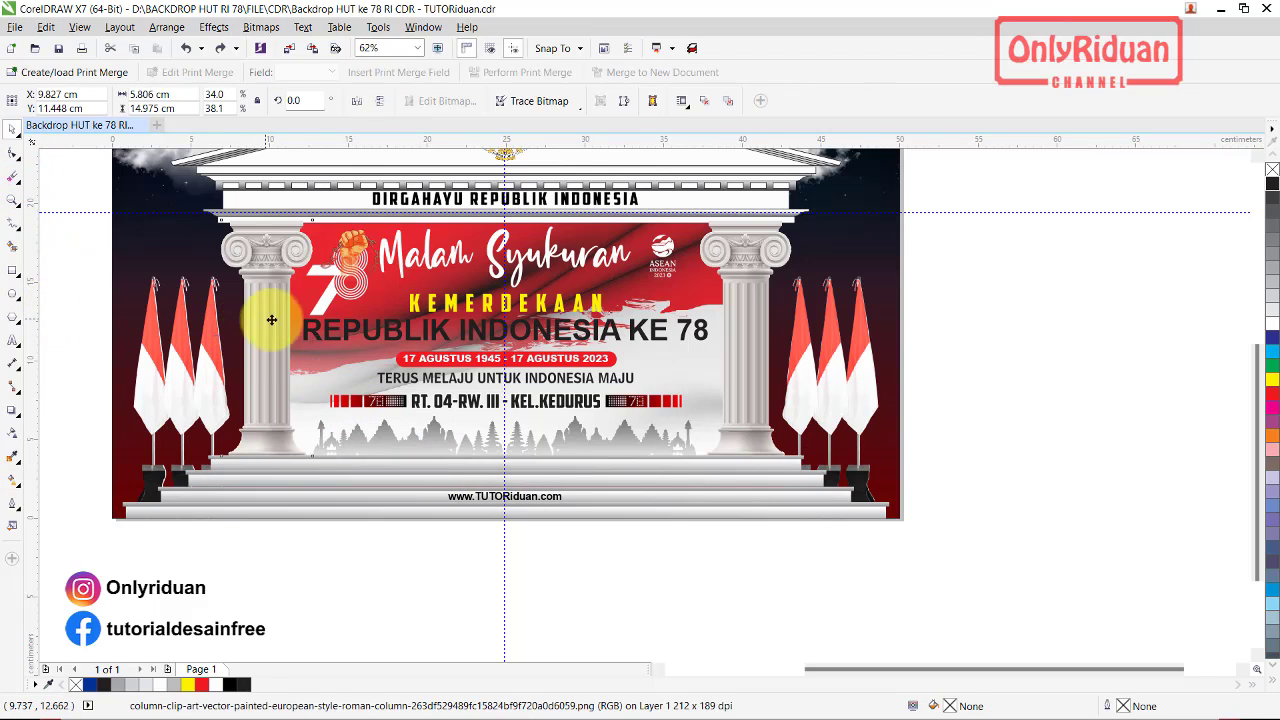
pyautogui.moveTo(271, 319); pyautogui.dragTo(207, 322)
pyautogui.hotkey('ctrl', 'z')
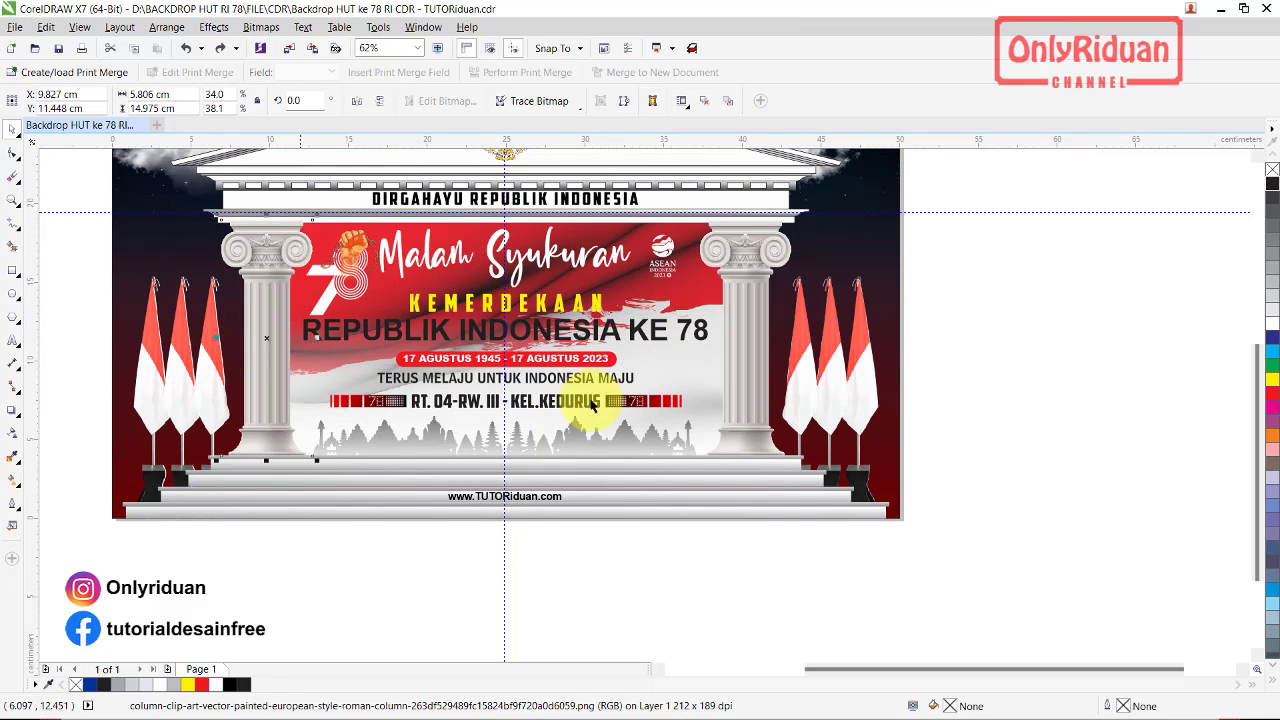
pyautogui.moveTo(753, 326); pyautogui.dragTo(866, 336)
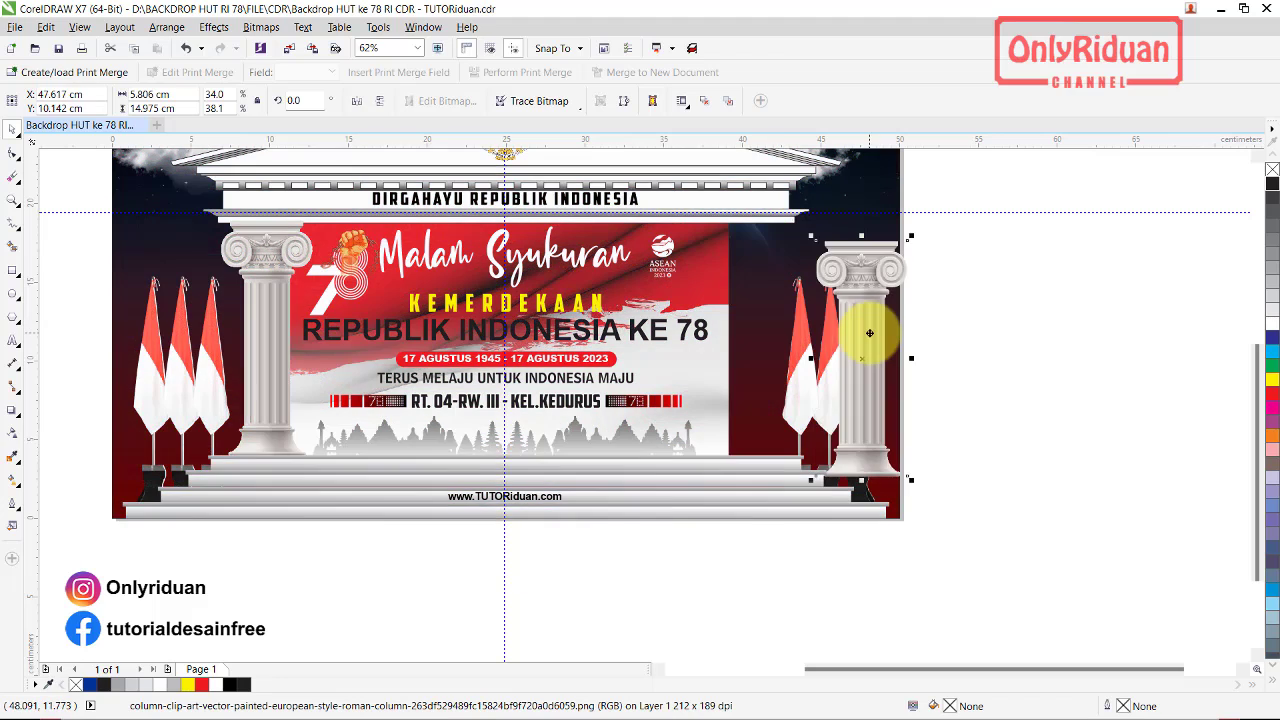
pyautogui.hotkey('ctrl', 'z')
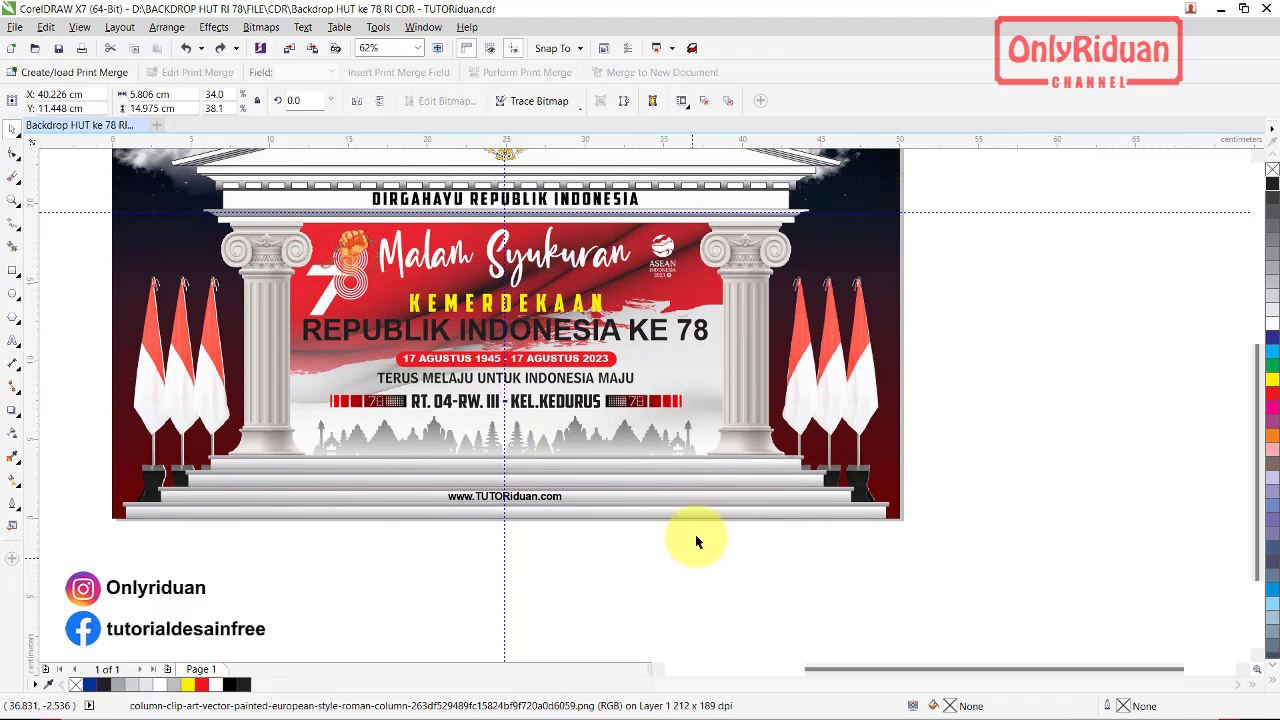
pyautogui.click(694, 545)
pyautogui.click(750, 335)
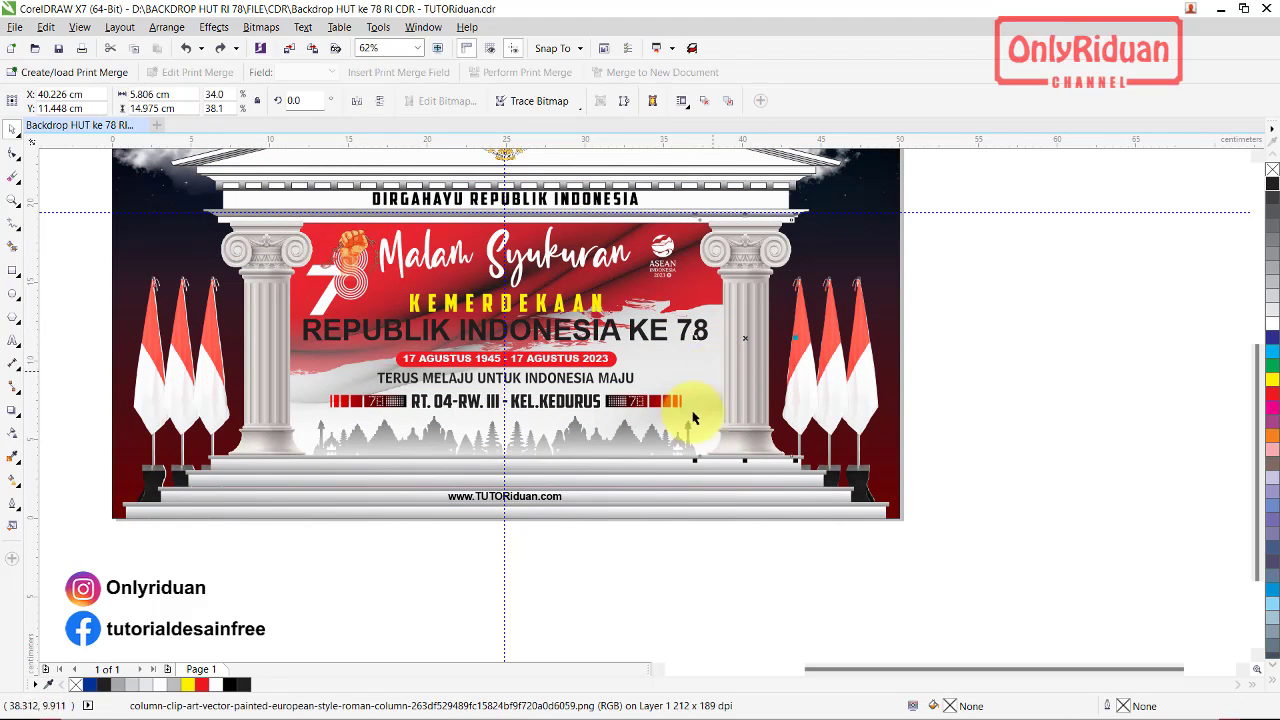
# - Move the leftmost flag left, then undo it back beside the other flags
pyautogui.click(151, 355)
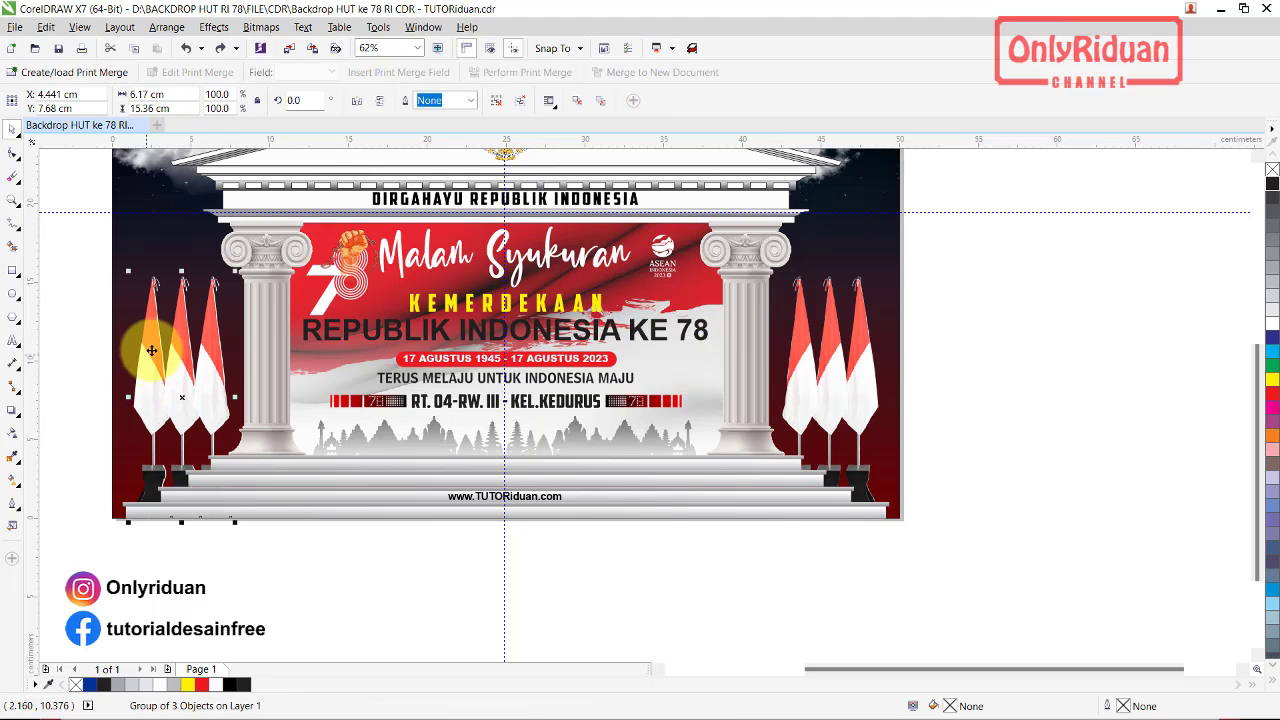
pyautogui.click(100, 280)
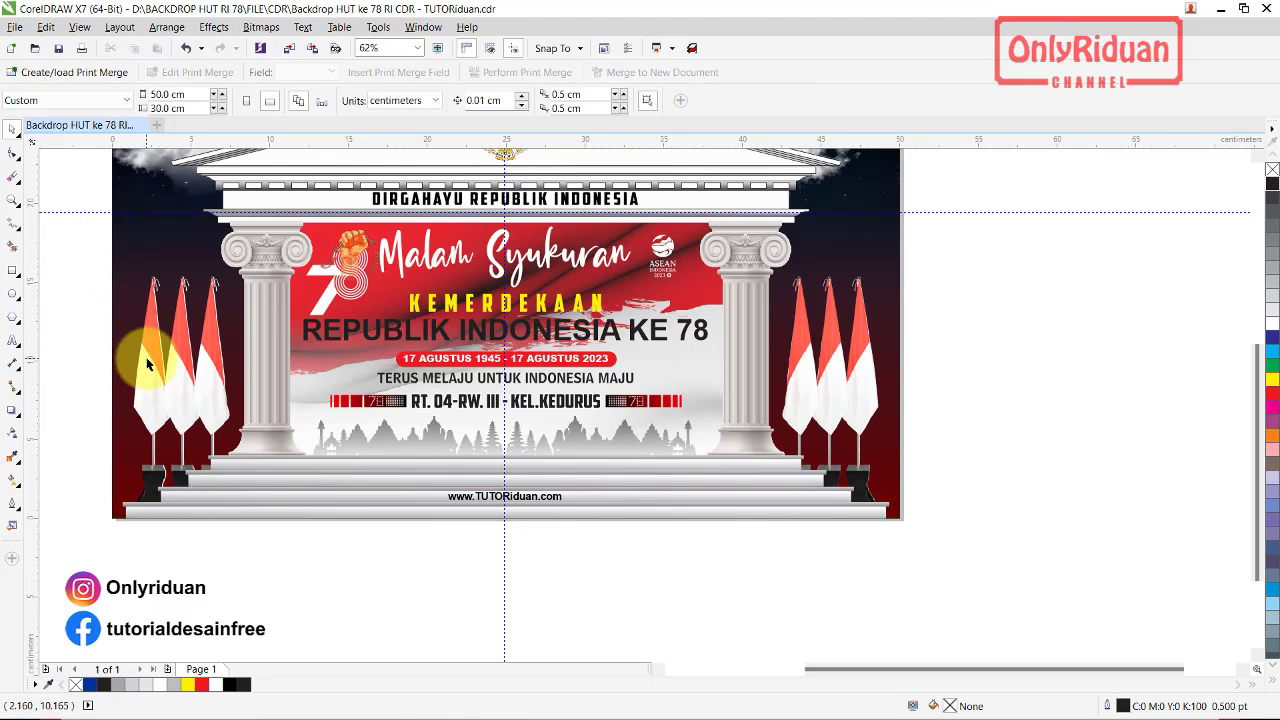
pyautogui.moveTo(147, 365); pyautogui.dragTo(95, 352)
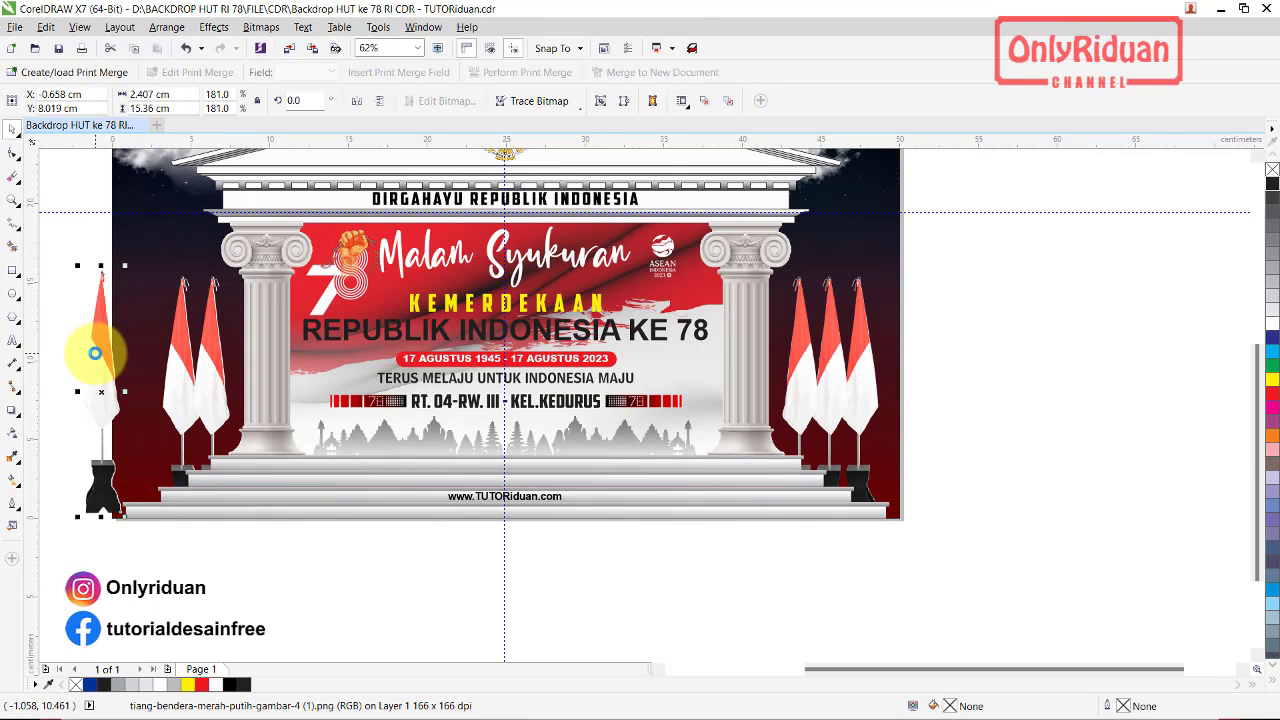
pyautogui.hotkey('ctrl', 'z')
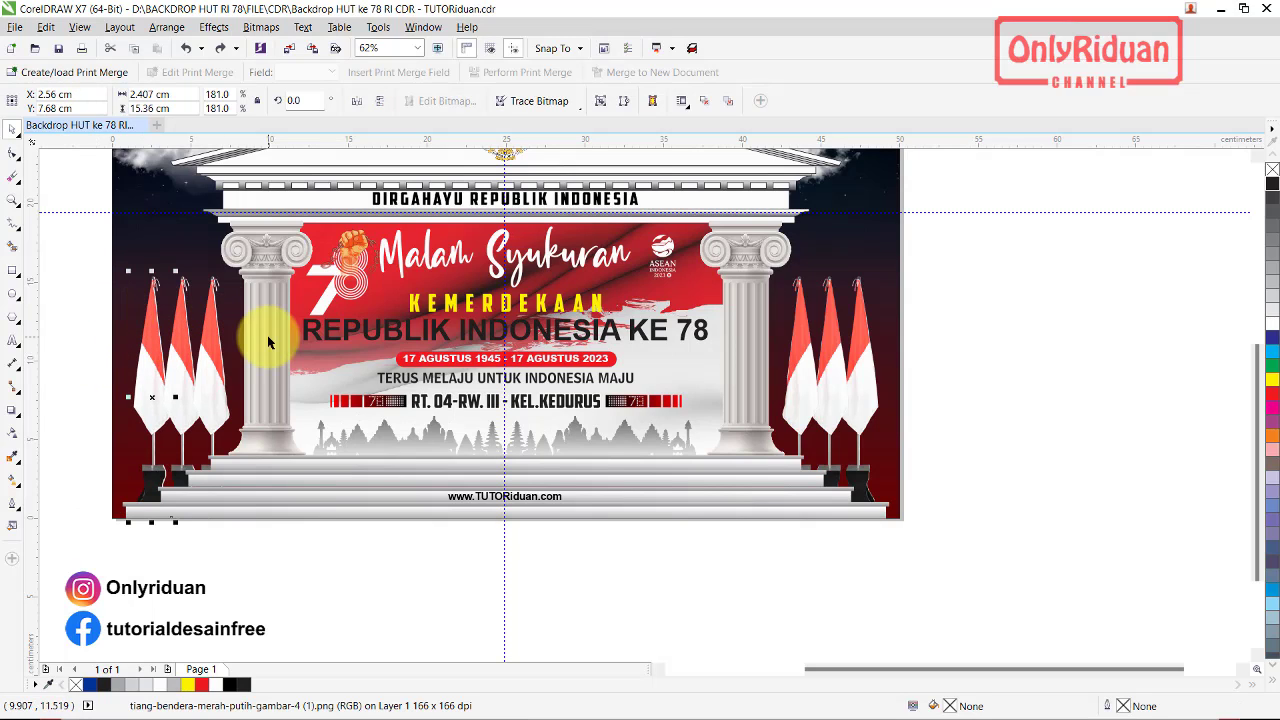
pyautogui.click(750, 545)
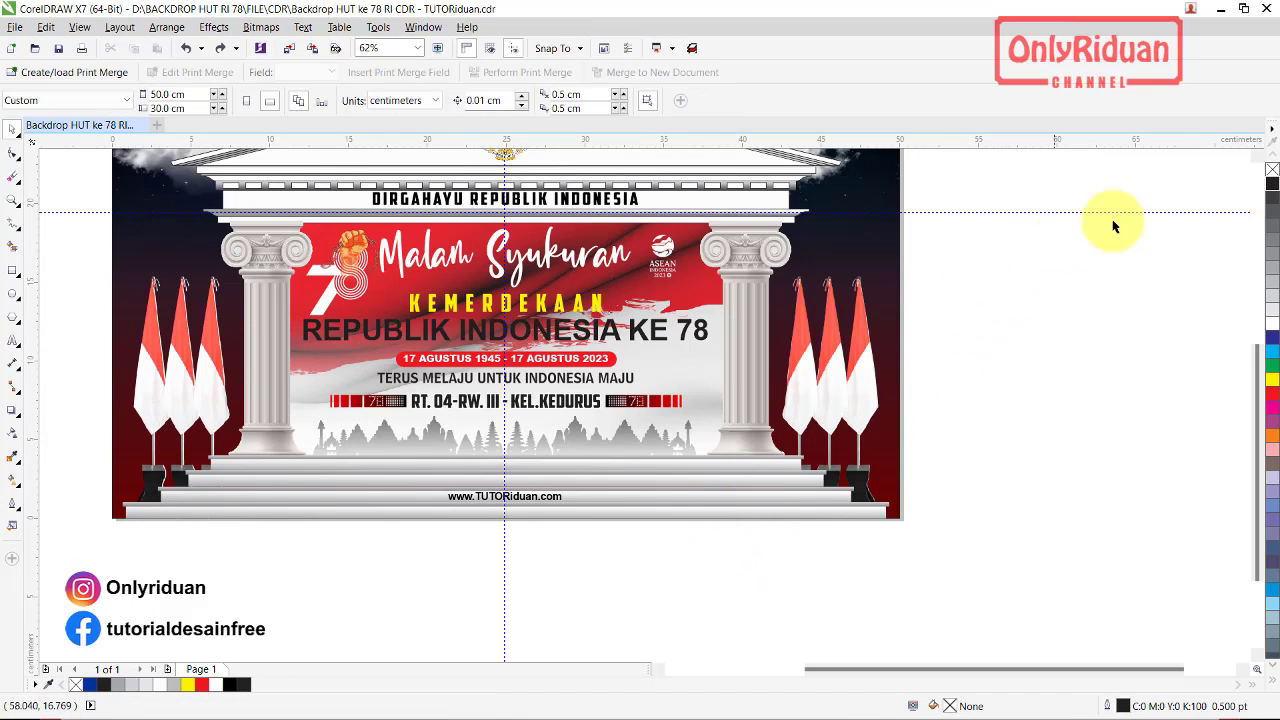
pyautogui.scroll(2, 1260, 162)
# - Retype the RT. 04-RW. III neighbourhood line as 'PERUMAHAN PONDOK SURYA'
pyautogui.scroll(1, 1257, 143)
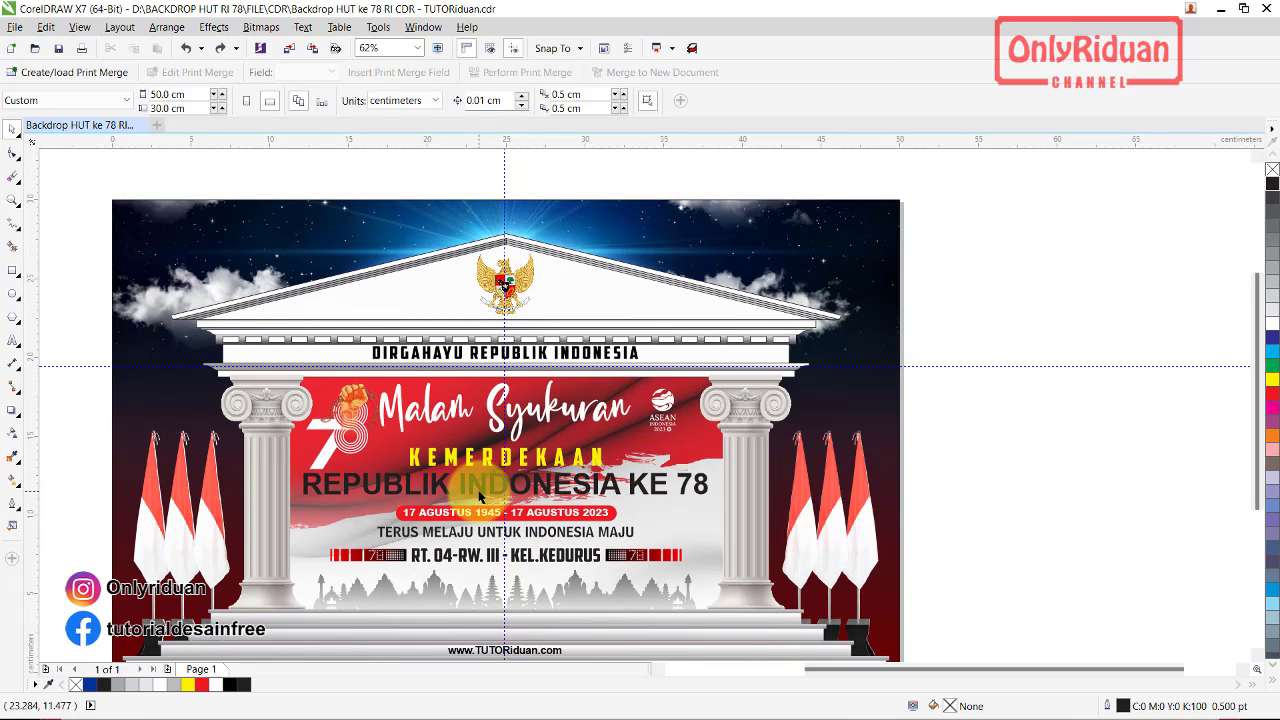
pyautogui.moveTo(1257, 429); pyautogui.dragTo(1257, 484)
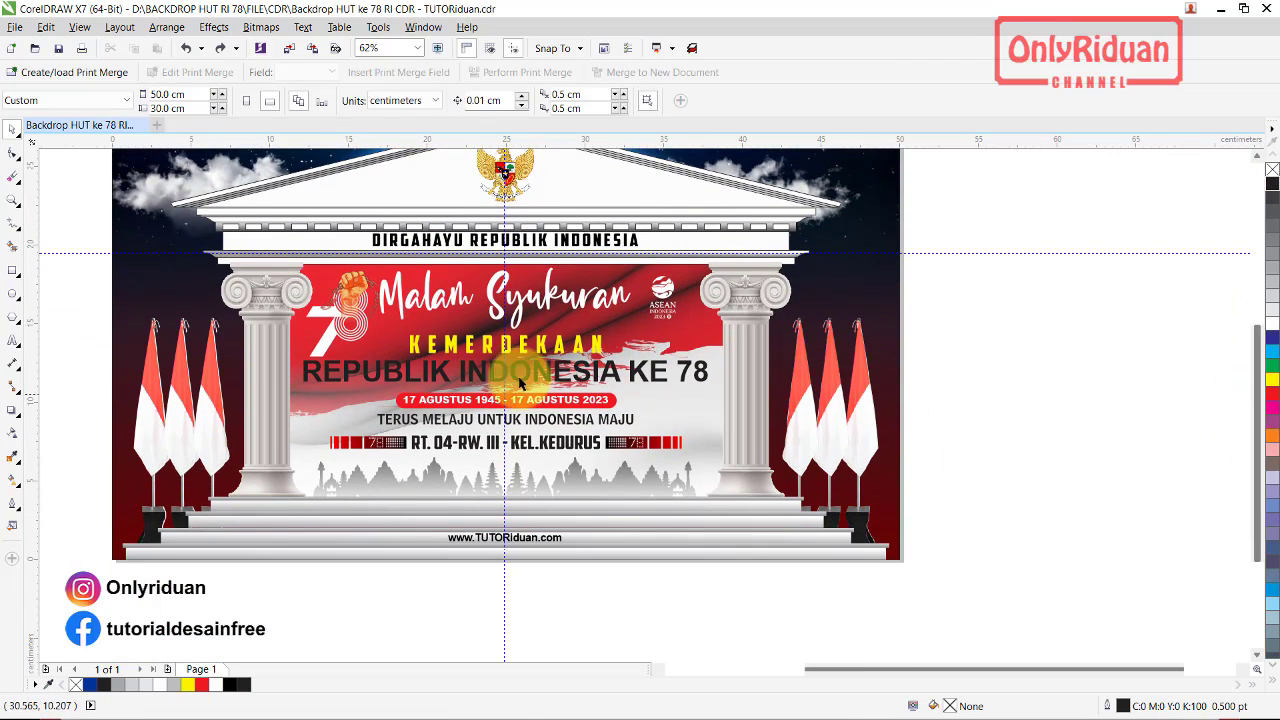
pyautogui.scroll(2, 497, 330)
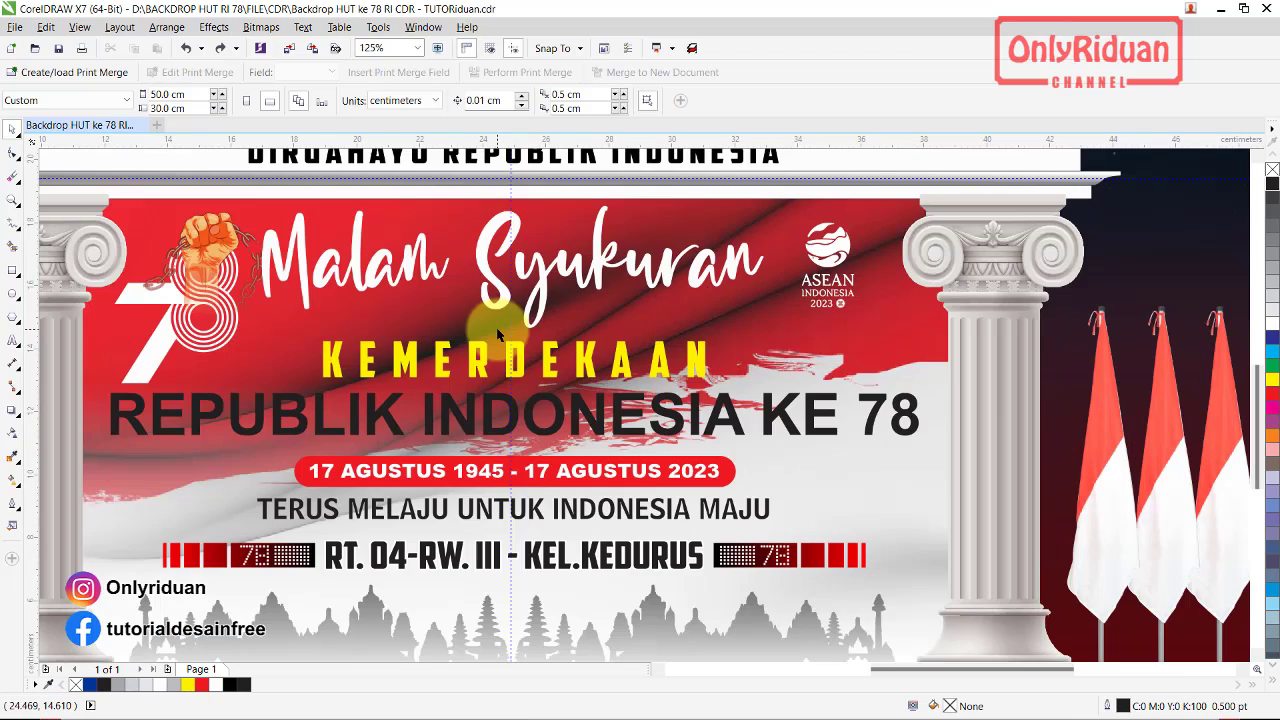
pyautogui.click(455, 560)
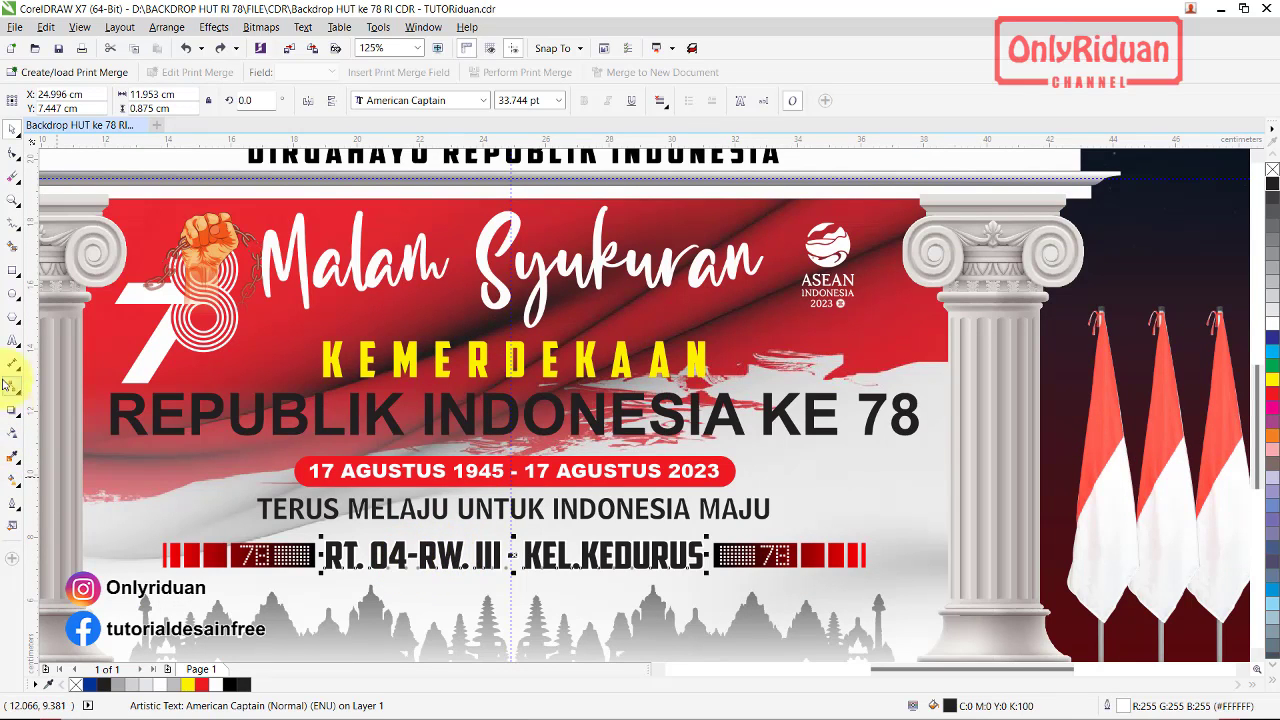
pyautogui.click(15, 342)
pyautogui.write('PERUMAHAN PONDOK SURYA')
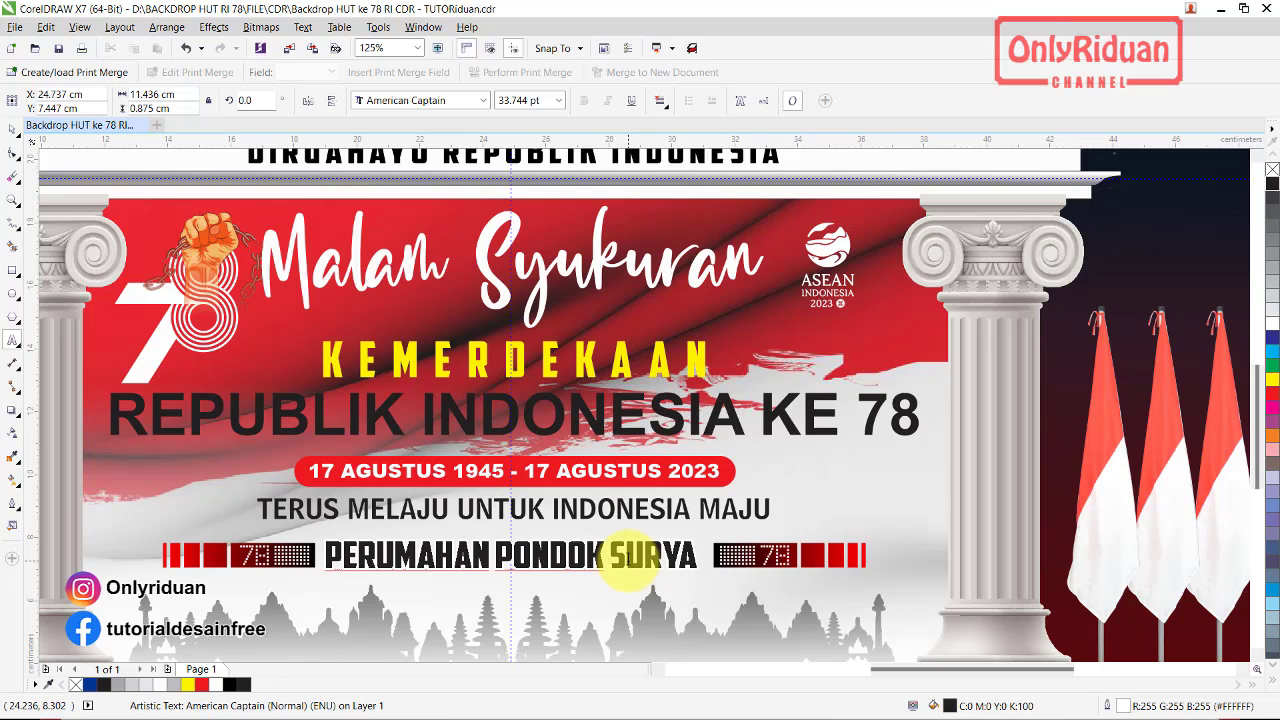
pyautogui.click(12, 128)
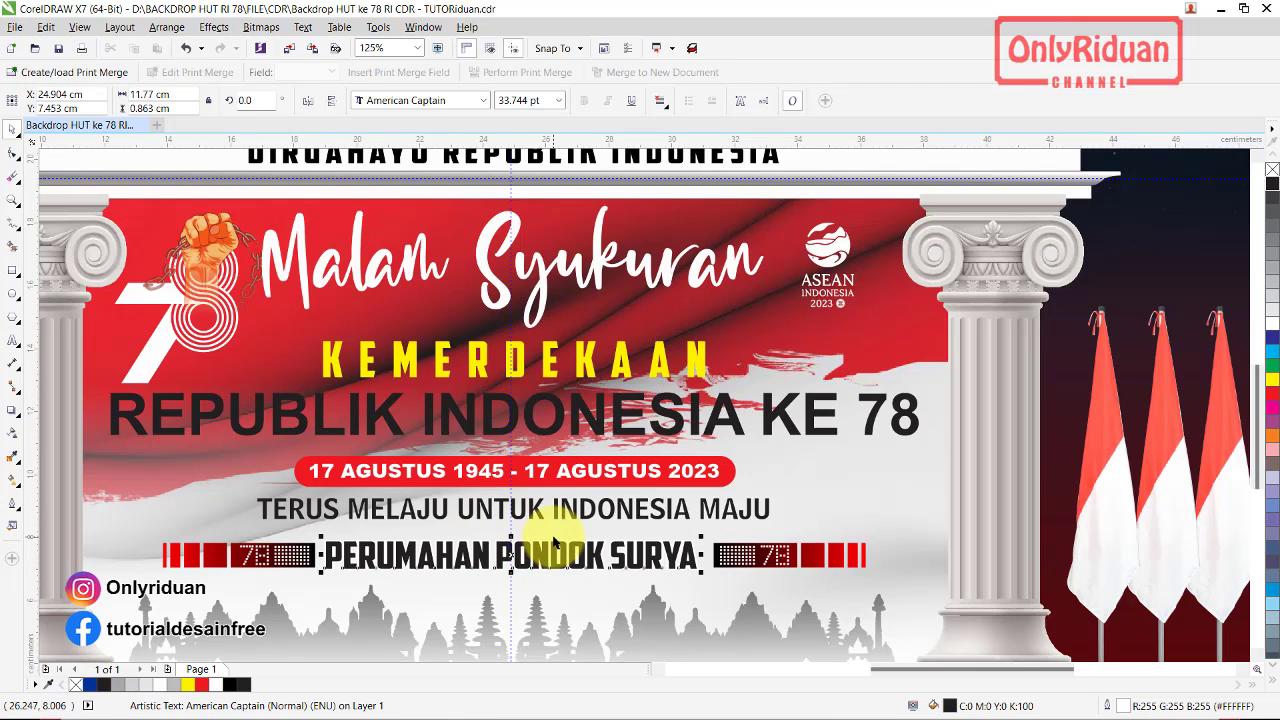
# - Fill KEMERDEKAAN with a yellow-to-white fountain gradient, raising its start handle above the letters
pyautogui.click(484, 363)
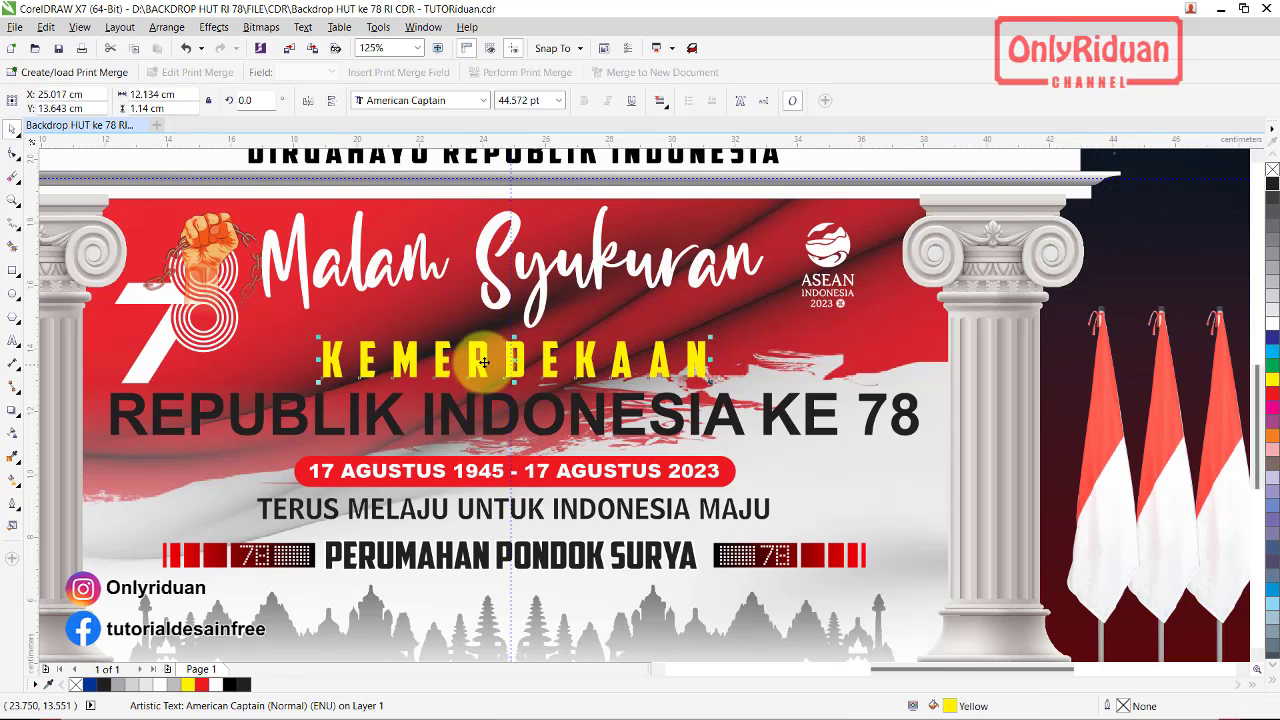
pyautogui.scroll(2, 481, 365)
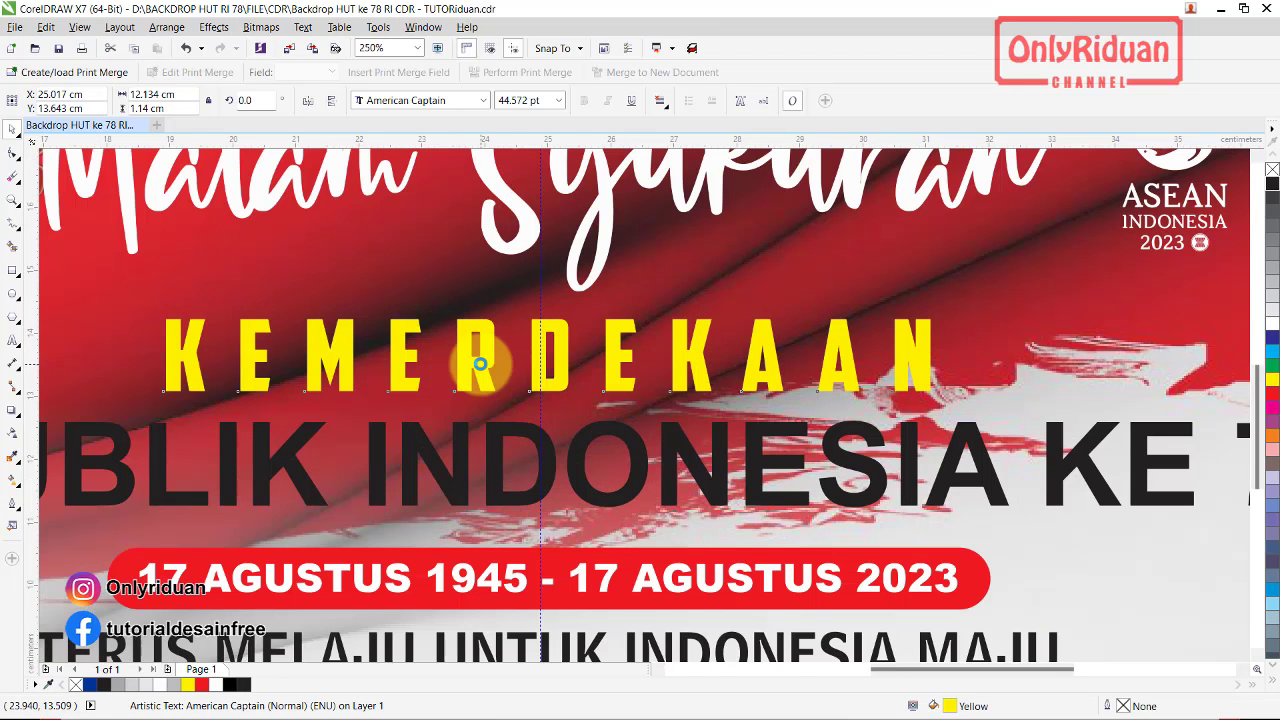
pyautogui.scroll(-2, 481, 365)
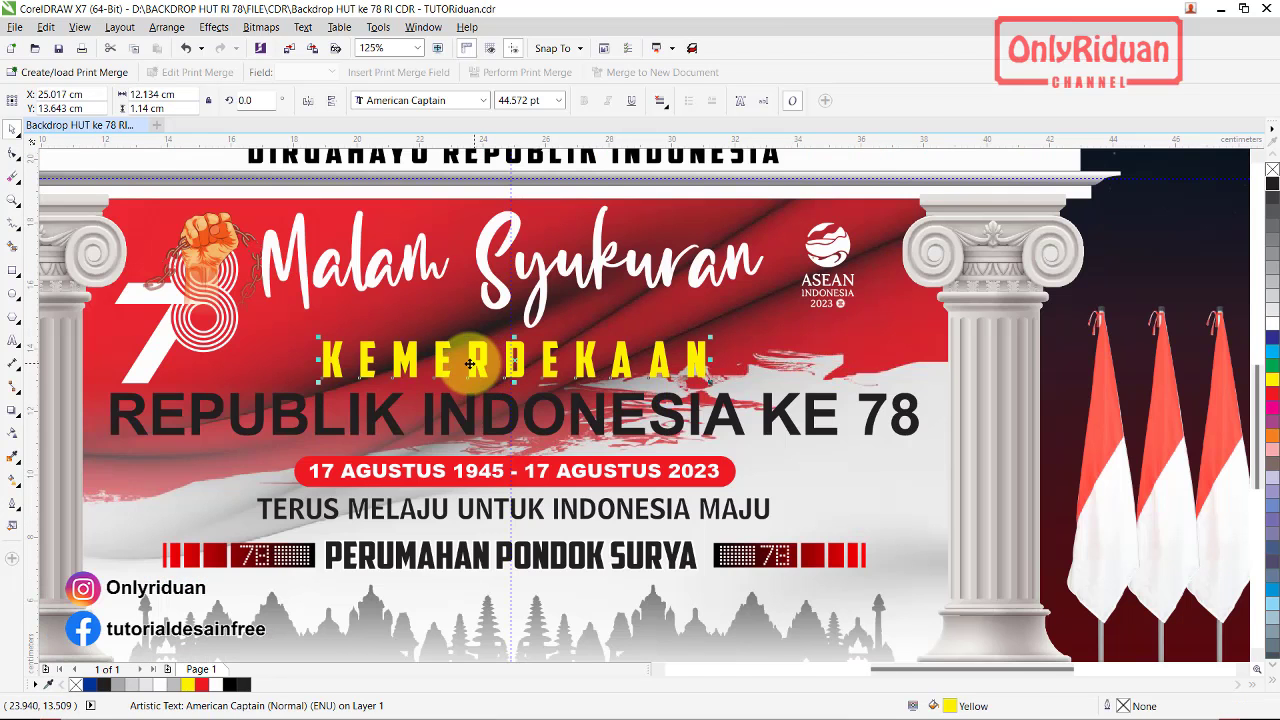
pyautogui.click(7, 483)
pyautogui.click(50, 477)
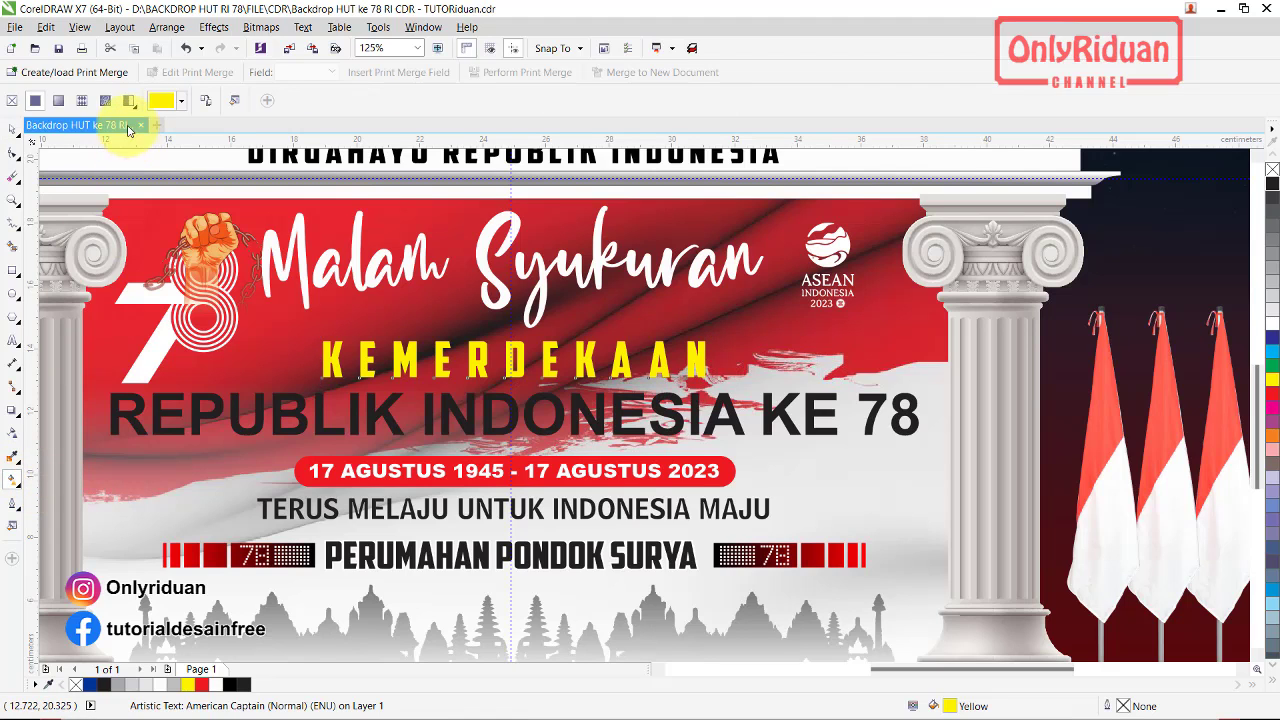
pyautogui.click(59, 101)
pyautogui.scroll(2, 520, 370)
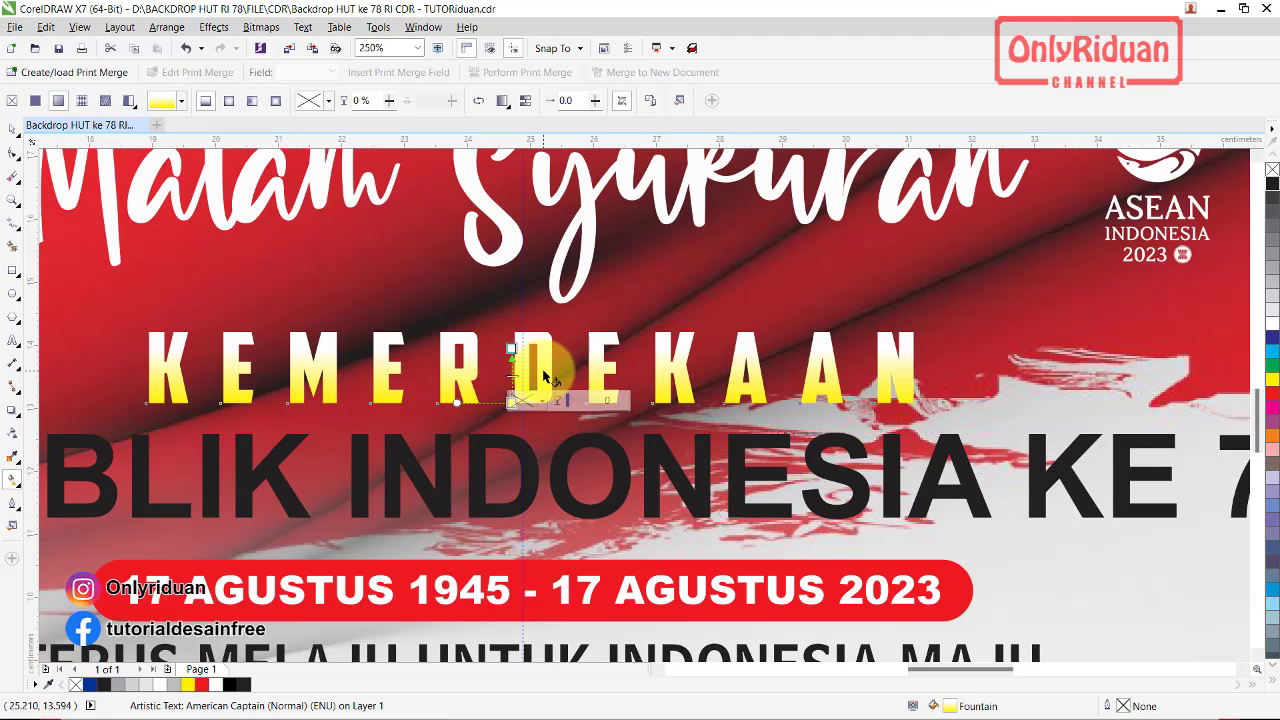
pyautogui.moveTo(511, 348)
pyautogui.mouseDown()
pyautogui.moveTo(511, 333)
pyautogui.moveTo(511, 347)
pyautogui.mouseUp()
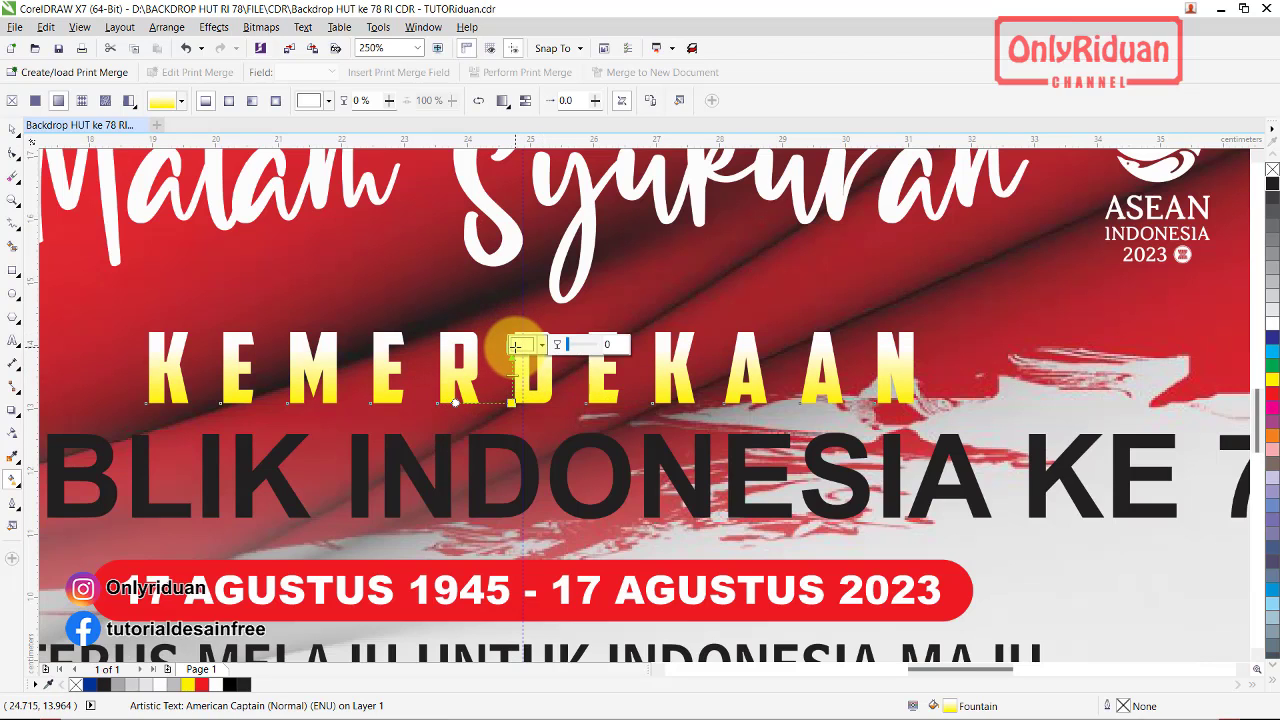
pyautogui.scroll(-2, 514, 366)
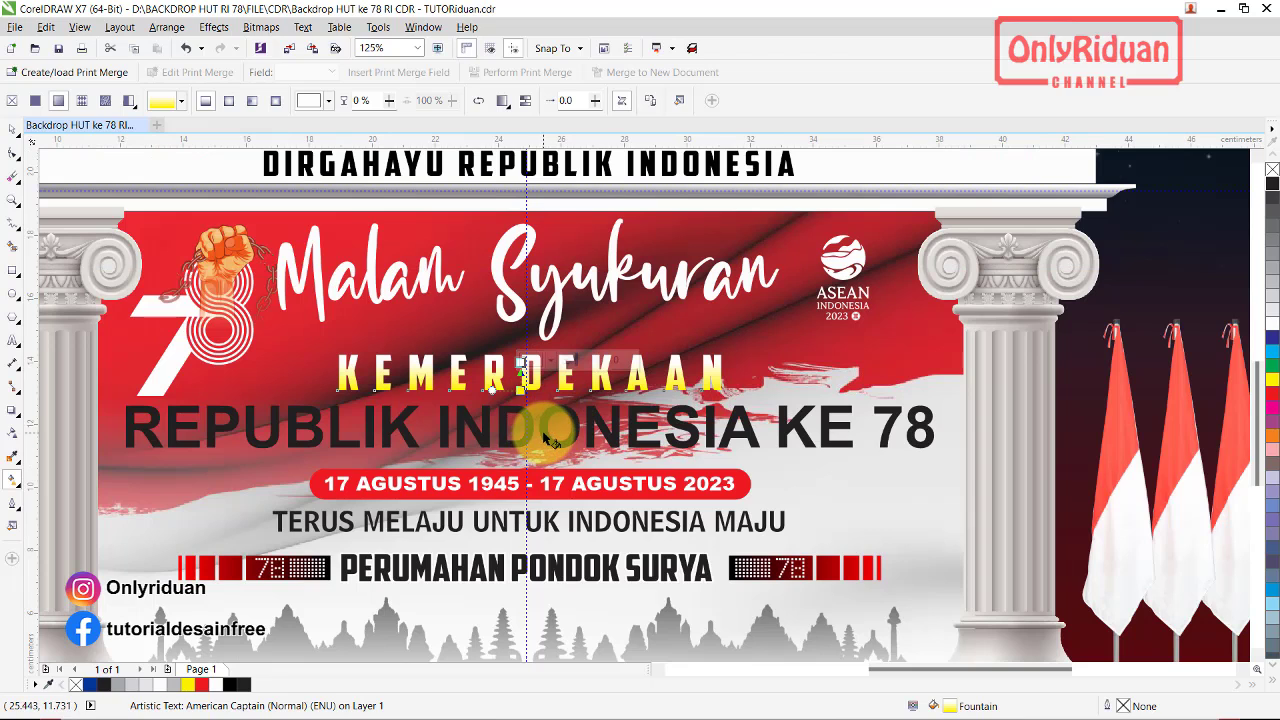
pyautogui.click(548, 440)
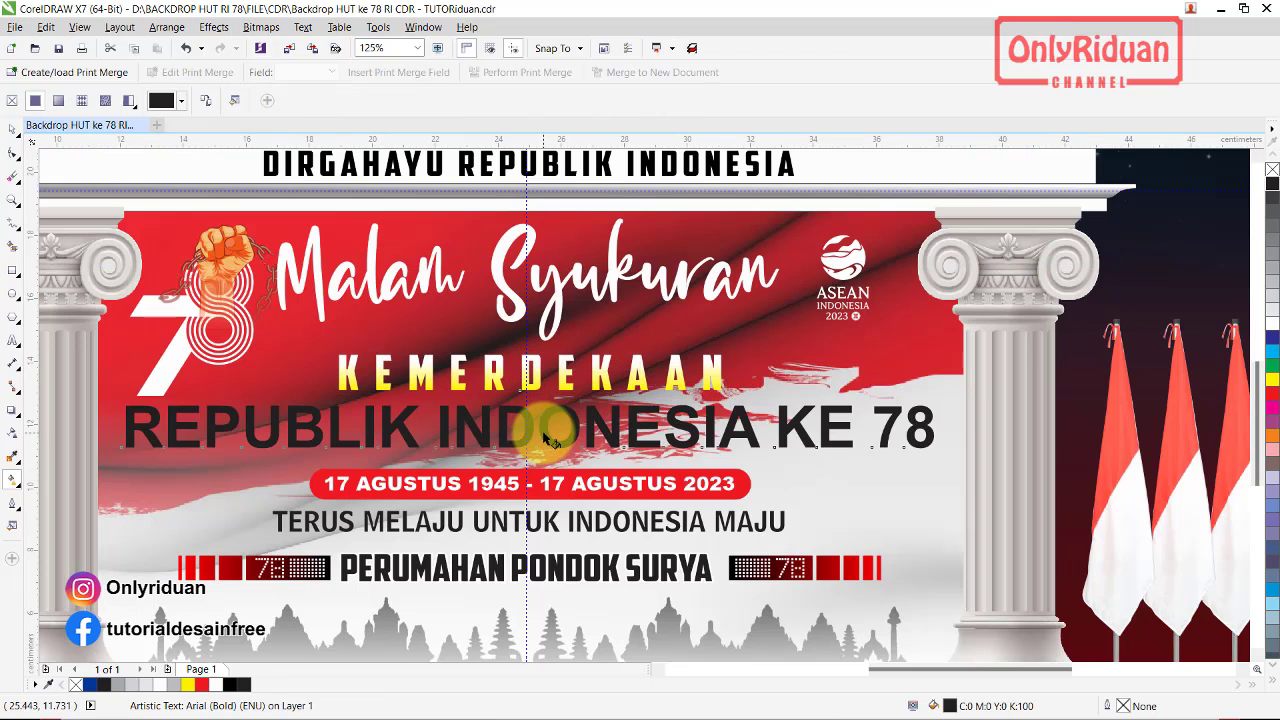
# - Apply a vertical fountain fill to REPUBLIK INDONESIA KE 78 with a dark red top node
pyautogui.click(61, 104)
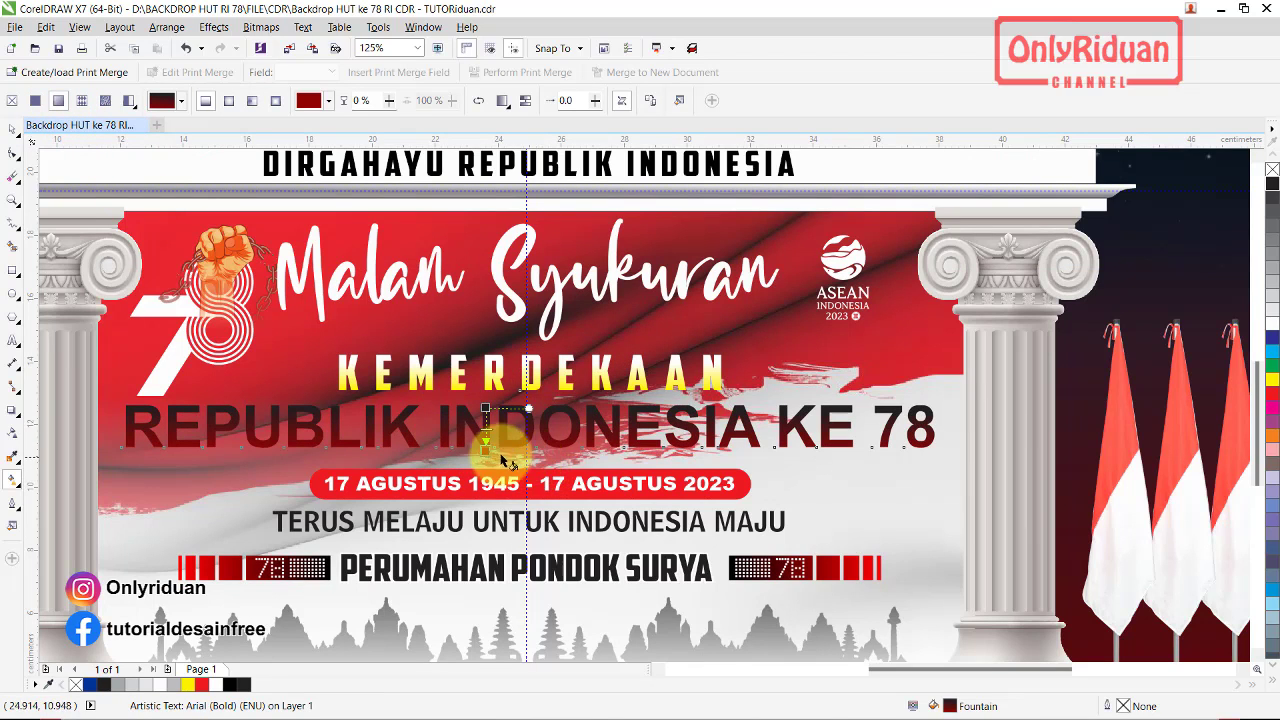
pyautogui.scroll(2, 486, 446)
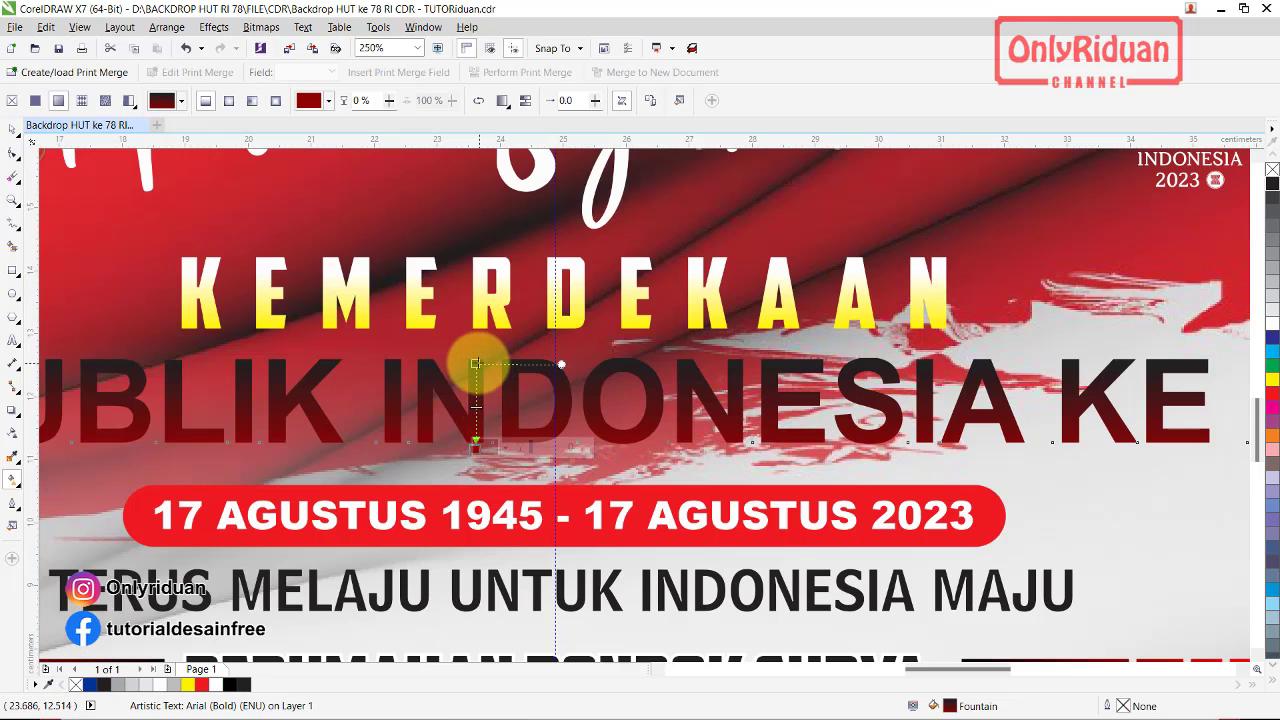
pyautogui.moveTo(476, 363)
pyautogui.mouseDown()
pyautogui.moveTo(514, 390)
pyautogui.moveTo(512, 423)
pyautogui.moveTo(516, 368)
pyautogui.mouseUp()
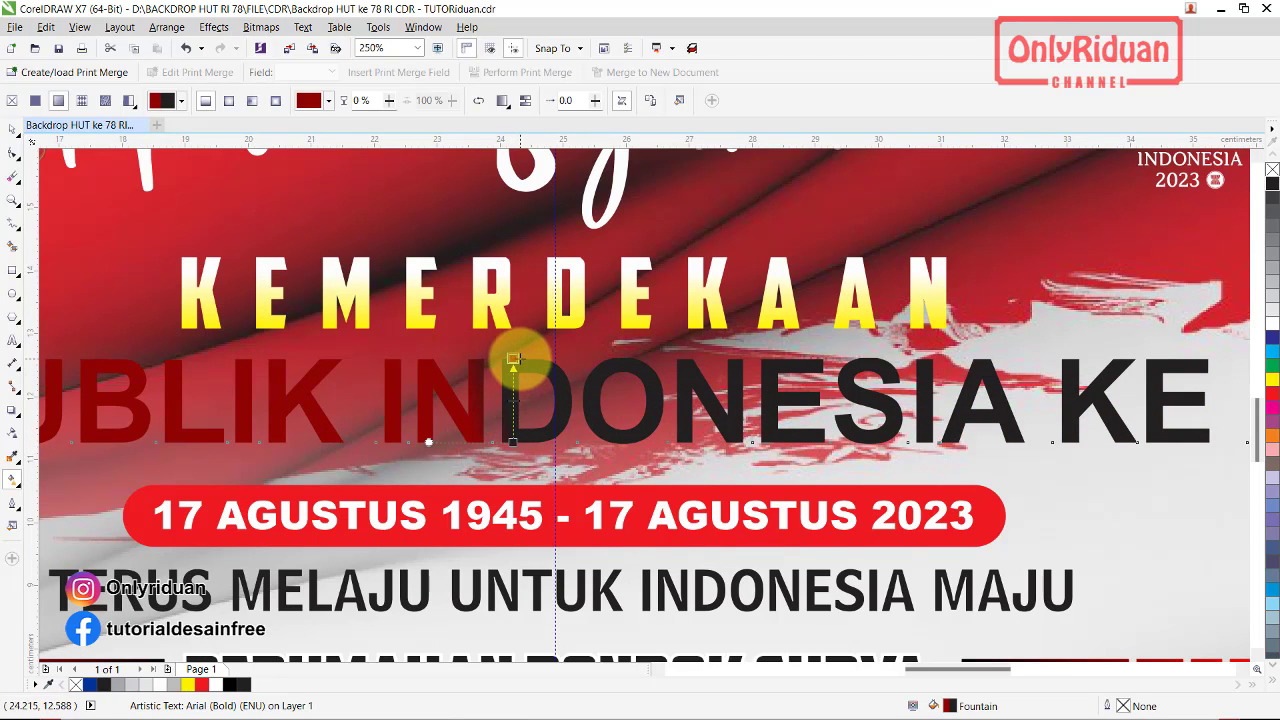
pyautogui.click(512, 358)
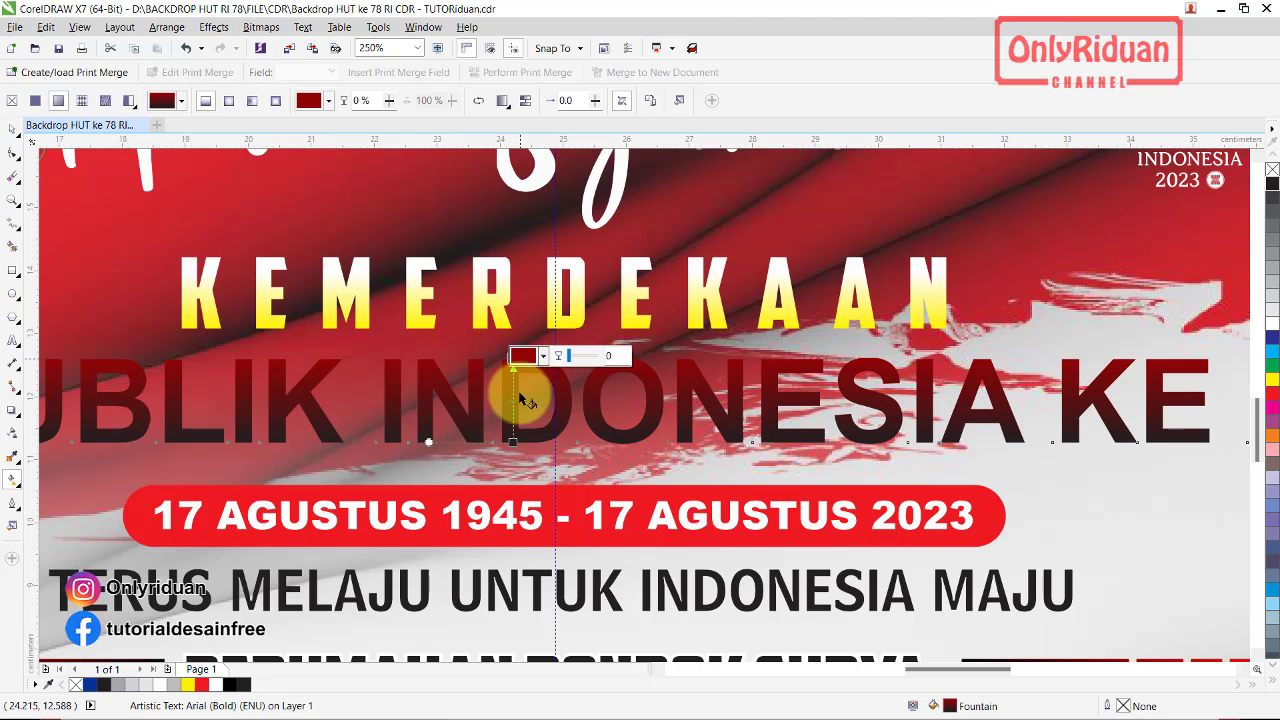
pyautogui.scroll(-2, 515, 410)
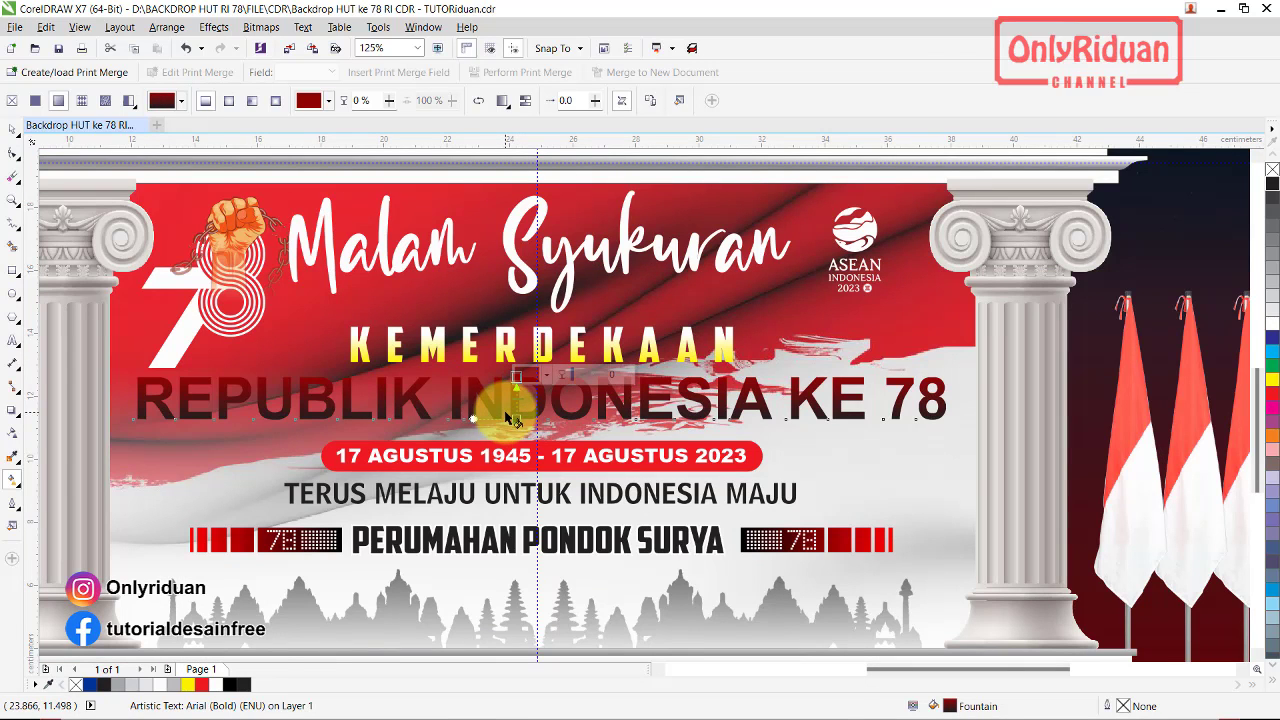
# - Return to the Pick tool, check each text line, and finish with the Malam Syukuran title selected
pyautogui.click(13, 129)
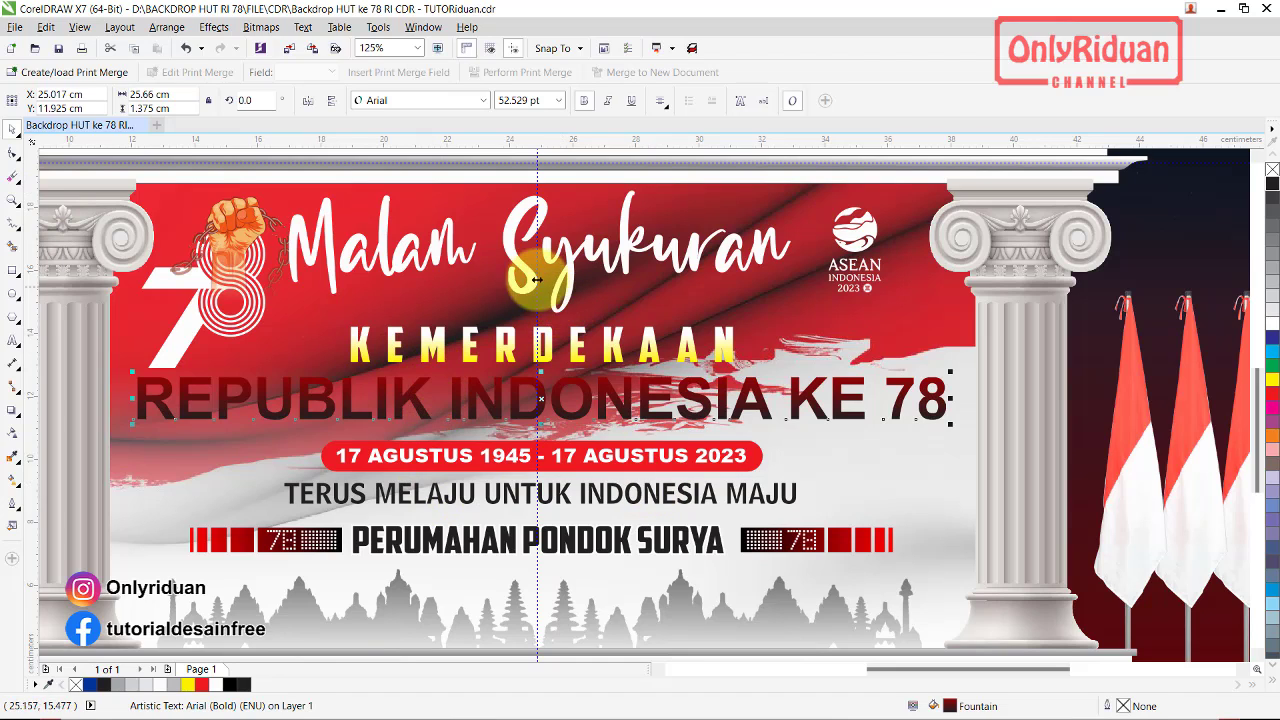
pyautogui.click(508, 248)
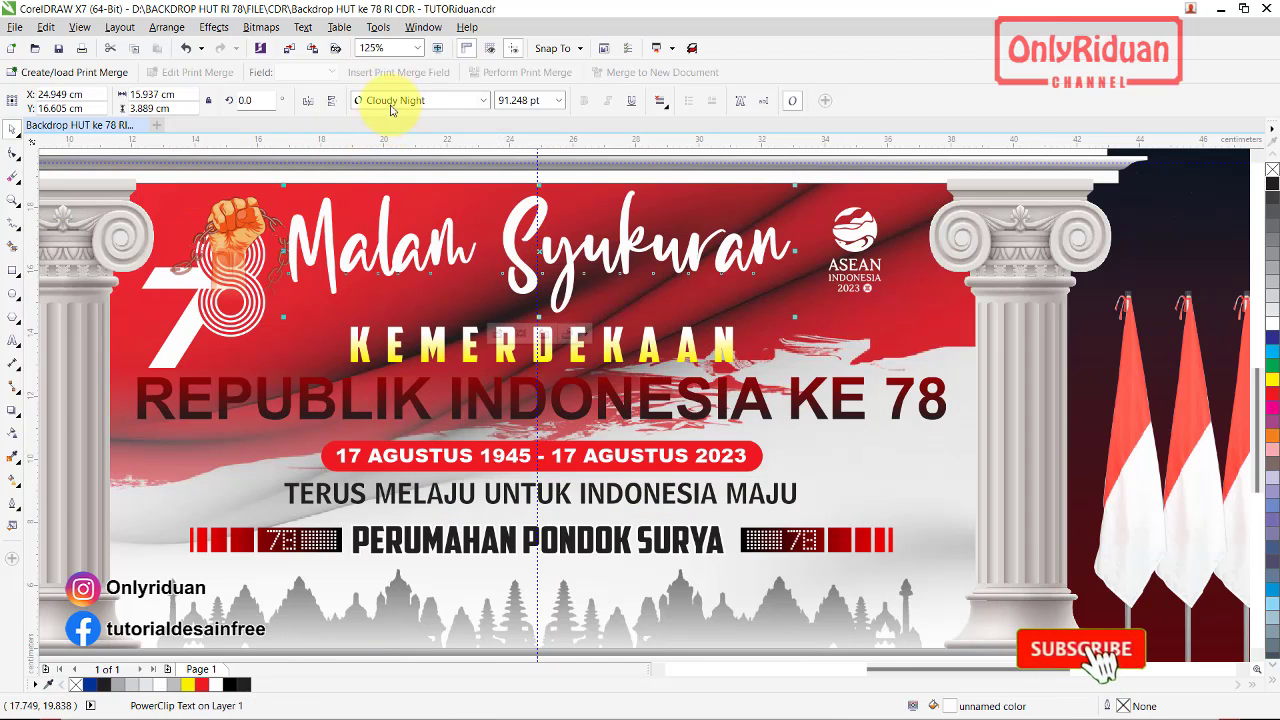
pyautogui.click(465, 338)
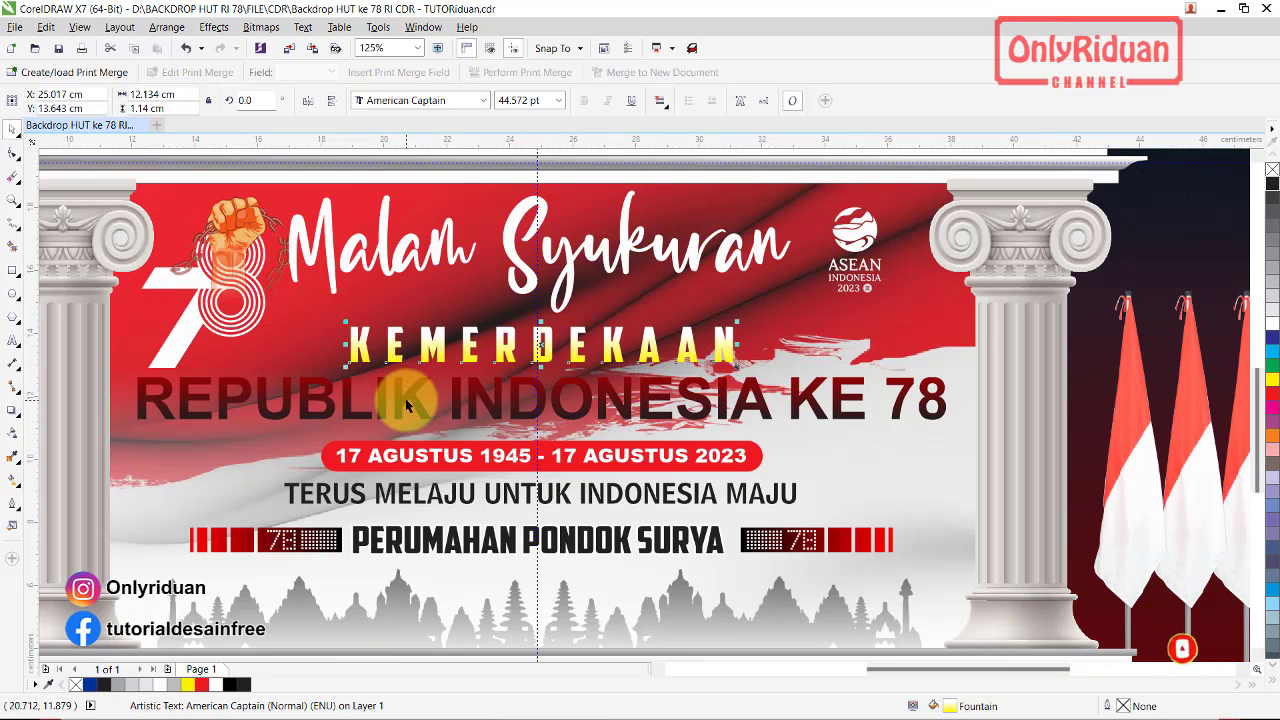
pyautogui.click(405, 392)
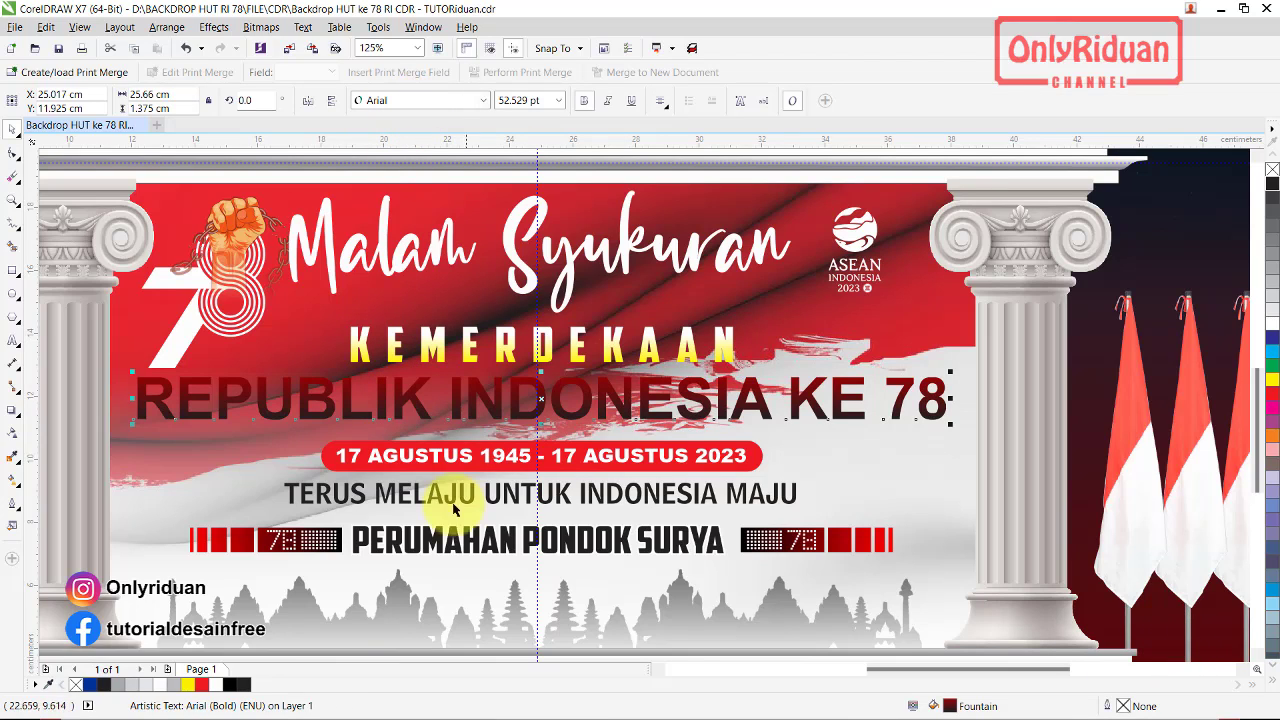
pyautogui.click(430, 540)
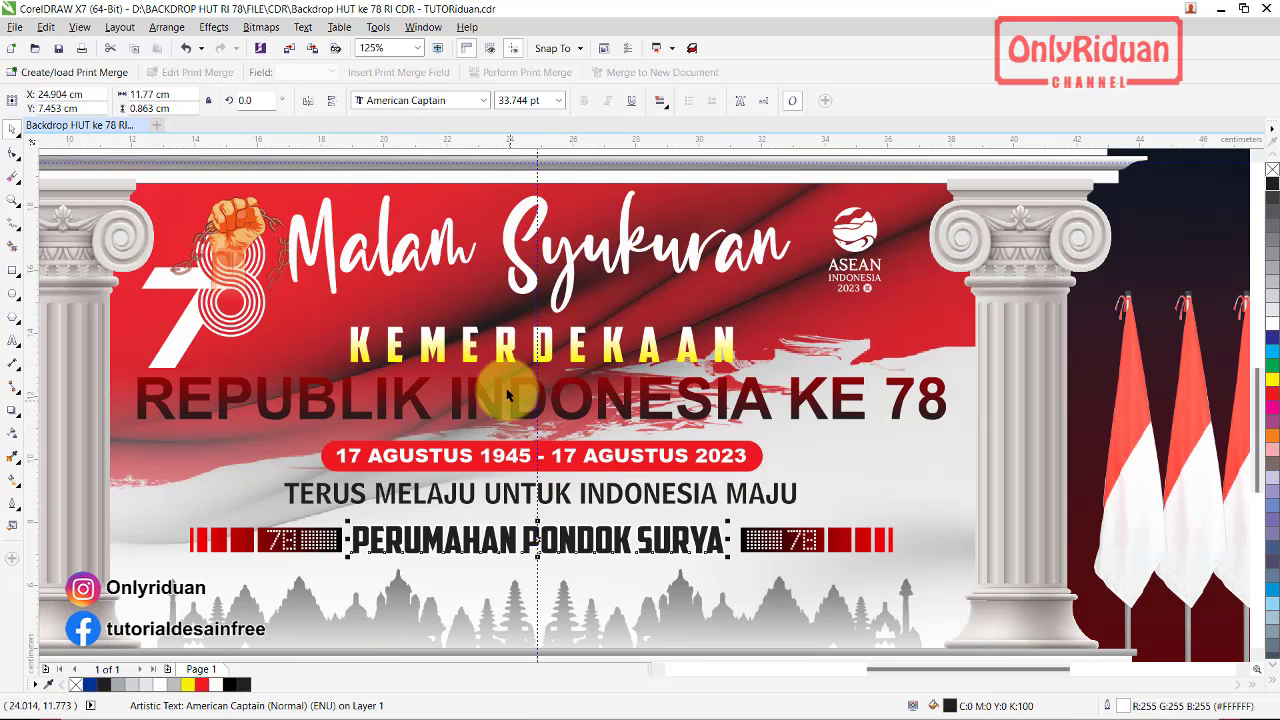
pyautogui.click(522, 260)
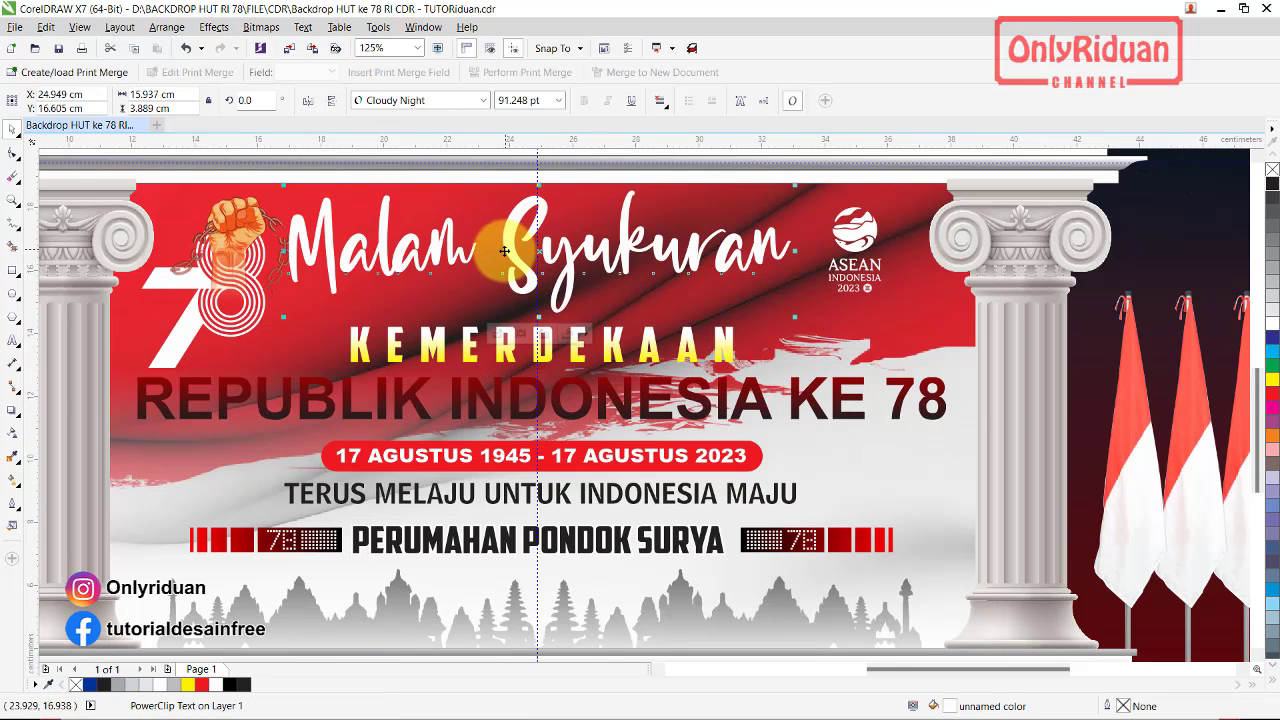
# - Give the Malam Syukuran title a 1.5 pt pure red outline
pyautogui.doubleClick(1122, 706)
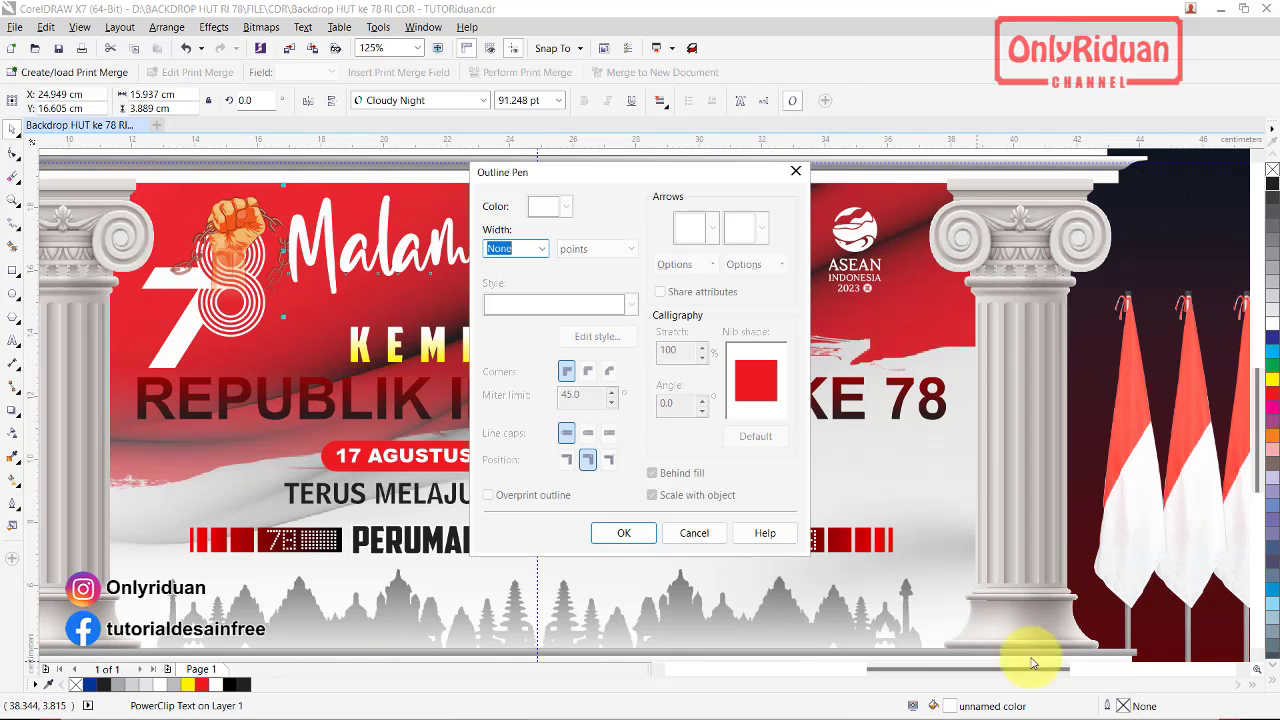
pyautogui.moveTo(651, 163)
pyautogui.mouseDown()
pyautogui.moveTo(631, 243)
pyautogui.moveTo(658, 345)
pyautogui.mouseUp()
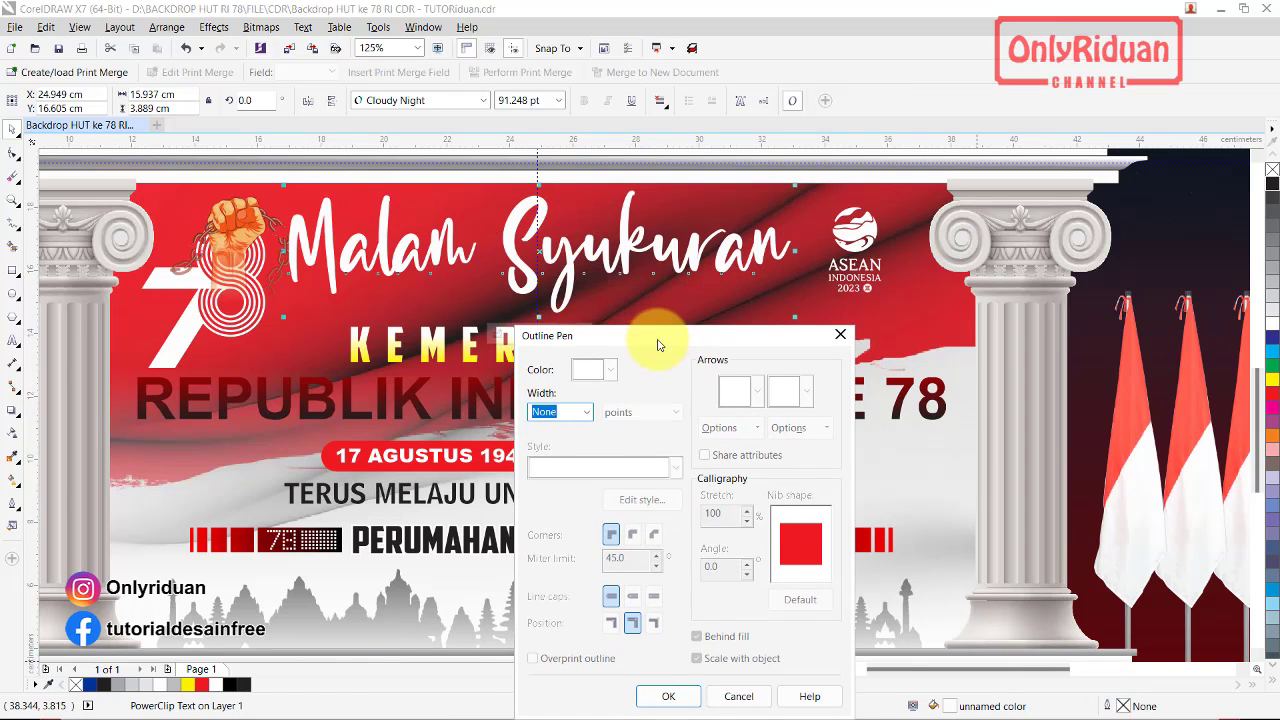
pyautogui.click(586, 412)
pyautogui.click(559, 497)
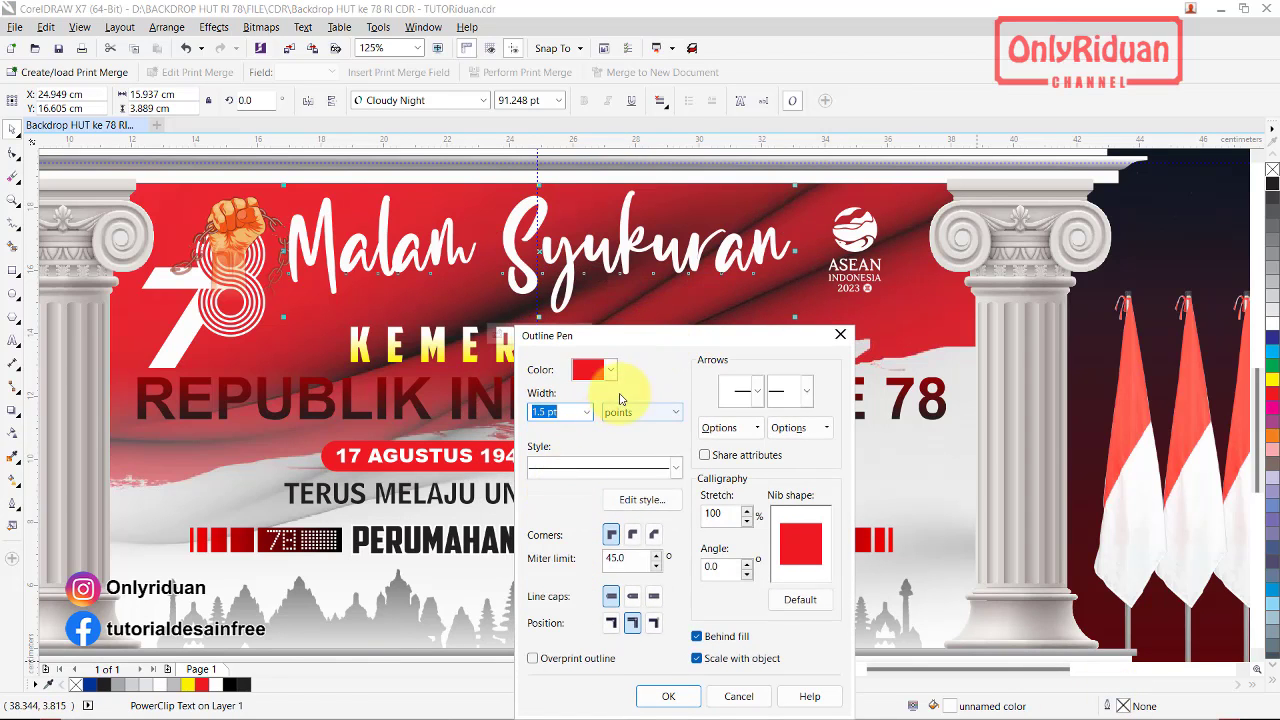
pyautogui.click(610, 370)
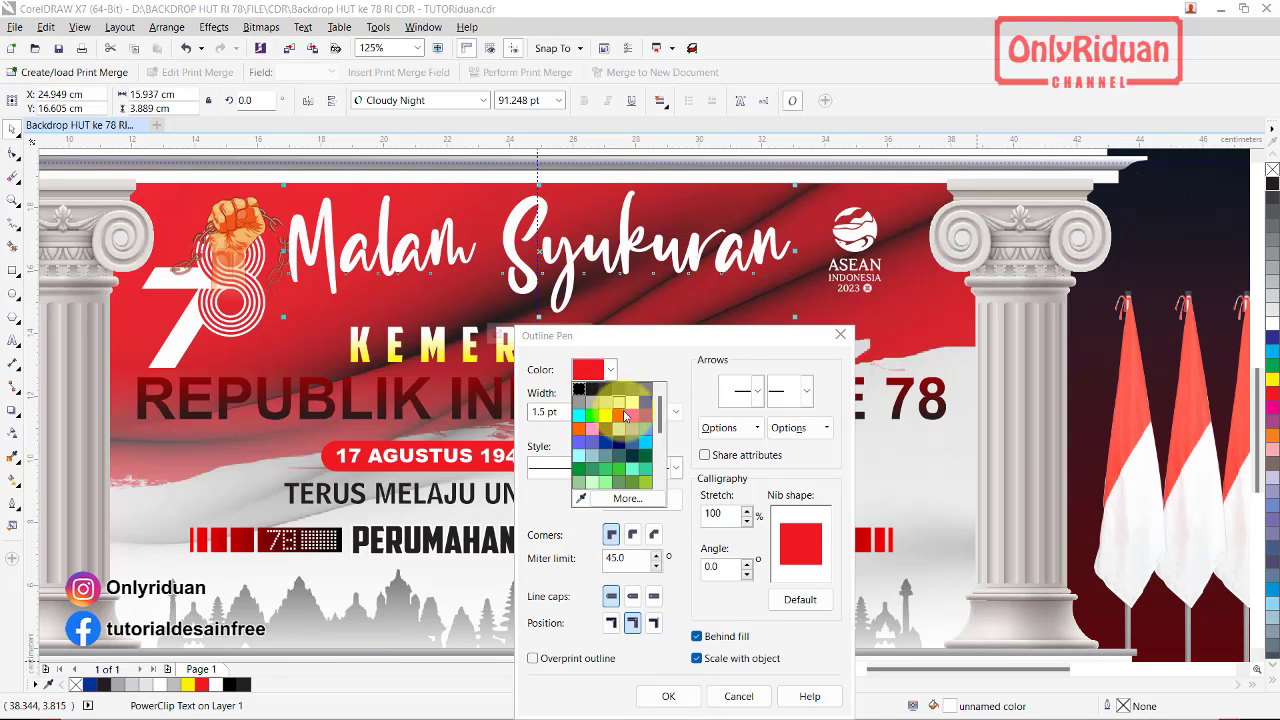
pyautogui.click(619, 416)
pyautogui.click(668, 696)
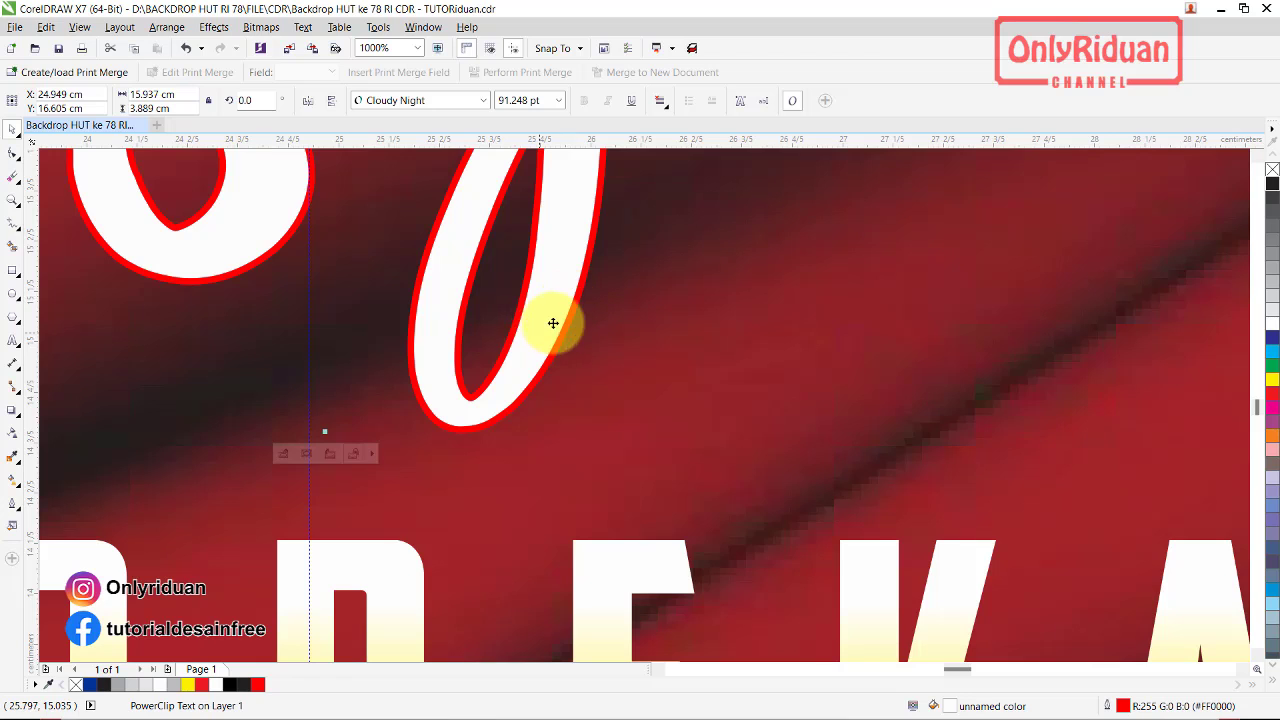
# - Zoom out and back in, then select the KEMERDEKAAN heading
pyautogui.scroll(-3, 569, 300)
pyautogui.scroll(-3, 540, 320)
pyautogui.scroll(2, 521, 332)
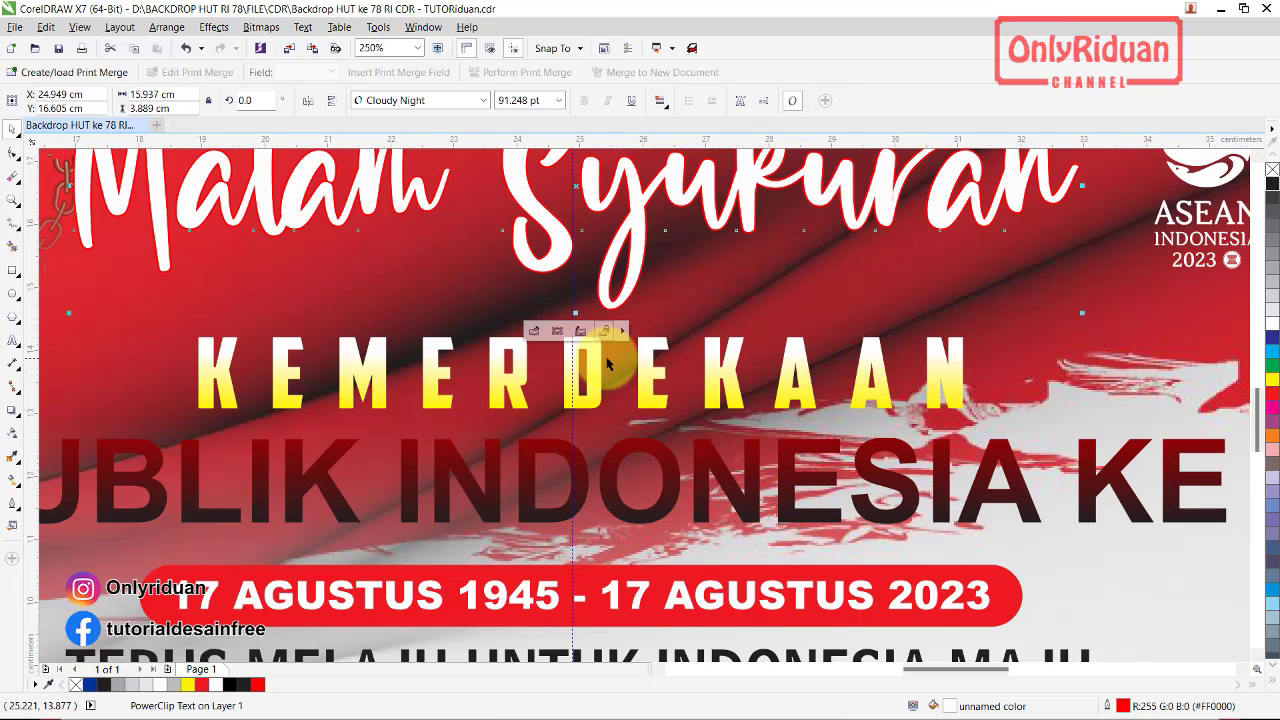
pyautogui.click(595, 363)
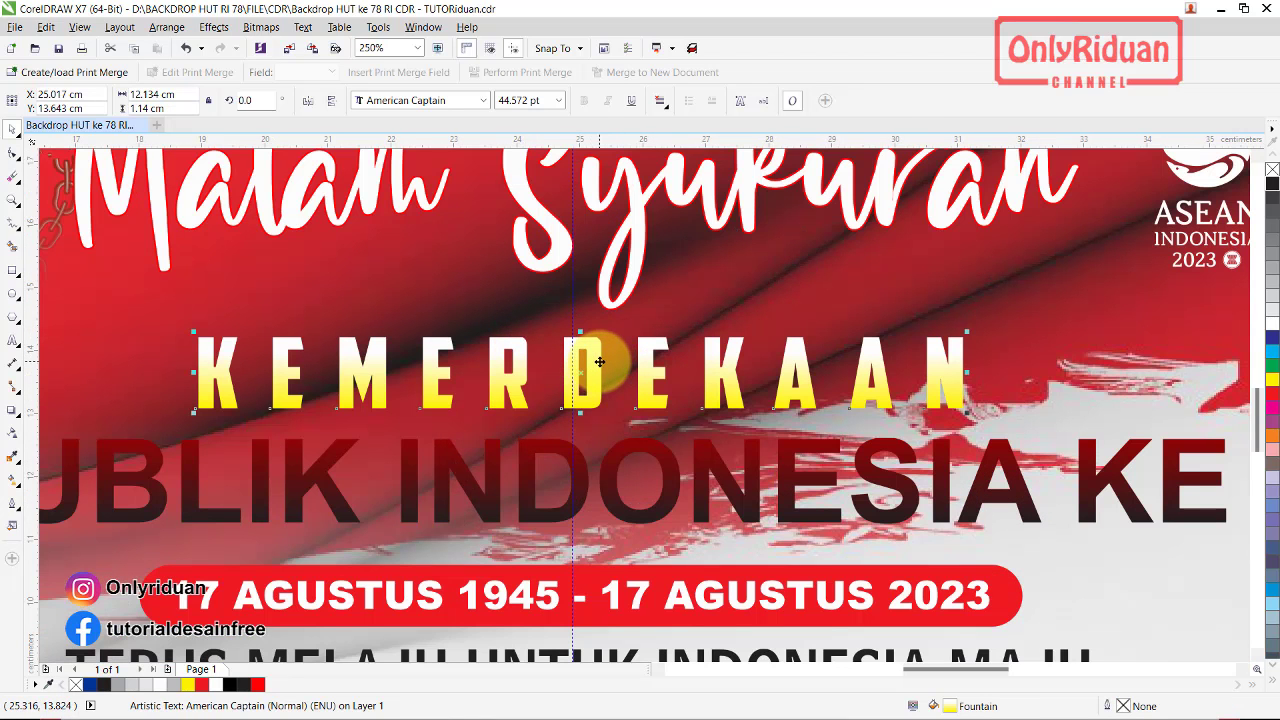
# - Give KEMERDEKAAN a 2.0 pt black outline
pyautogui.doubleClick(1121, 707)
pyautogui.click(541, 249)
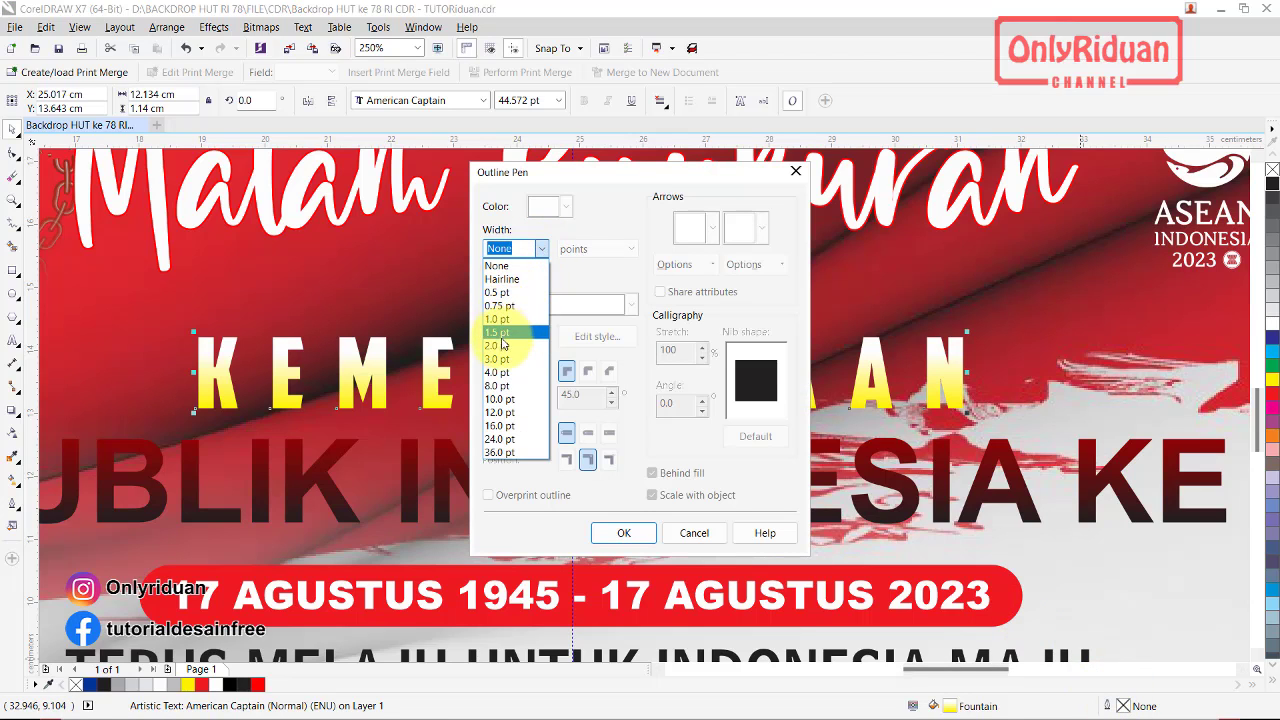
pyautogui.click(501, 347)
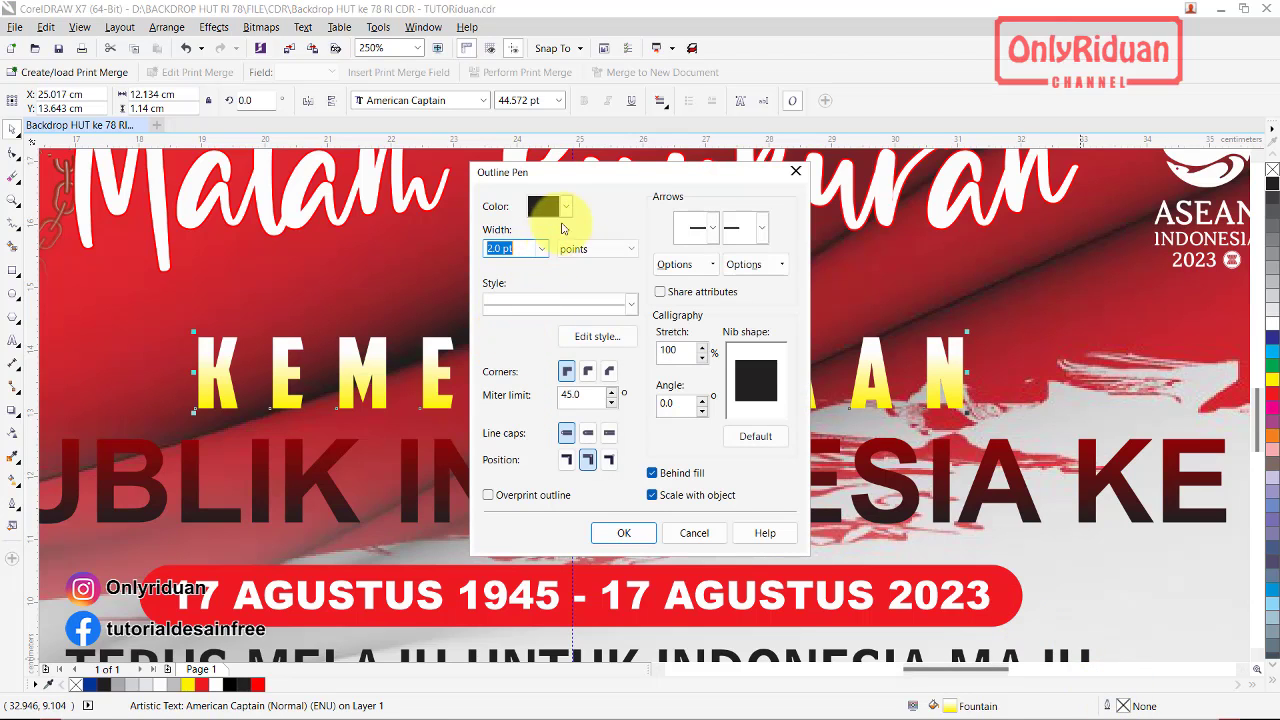
pyautogui.click(623, 532)
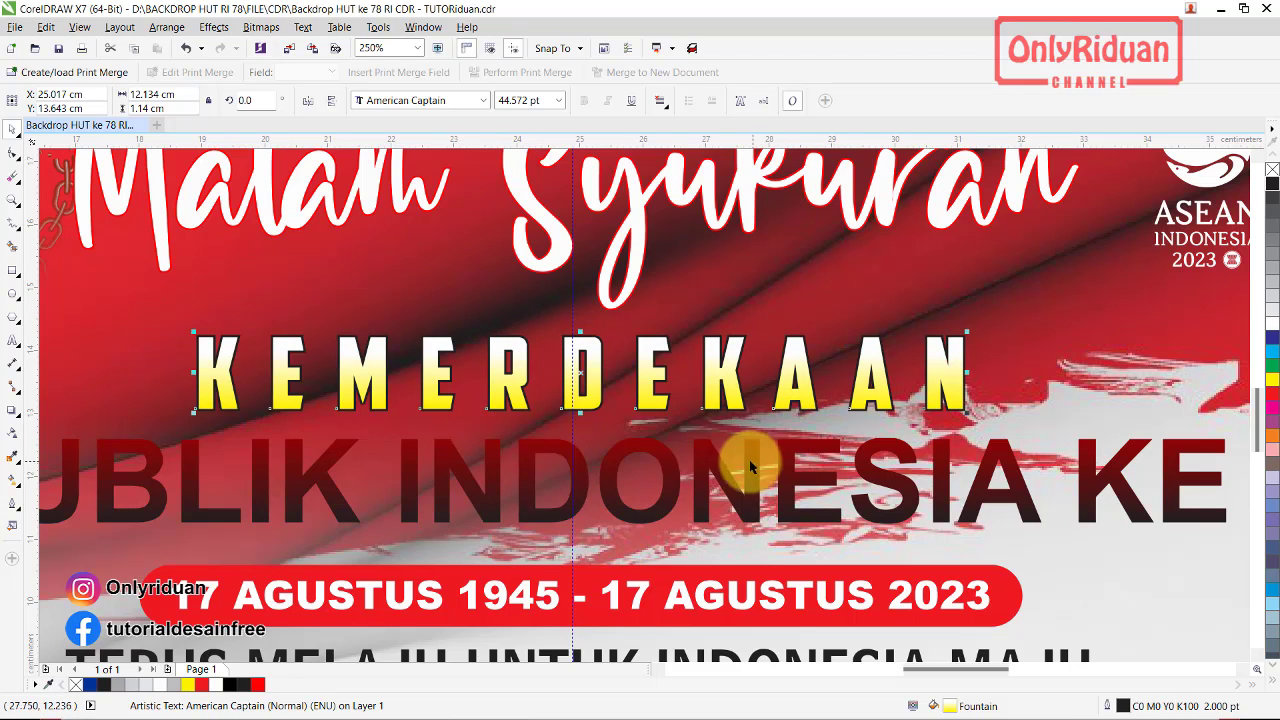
# - Give the REPUBLIK INDONESIA KE 78 heading a 4.0 pt white outline
pyautogui.click(718, 460)
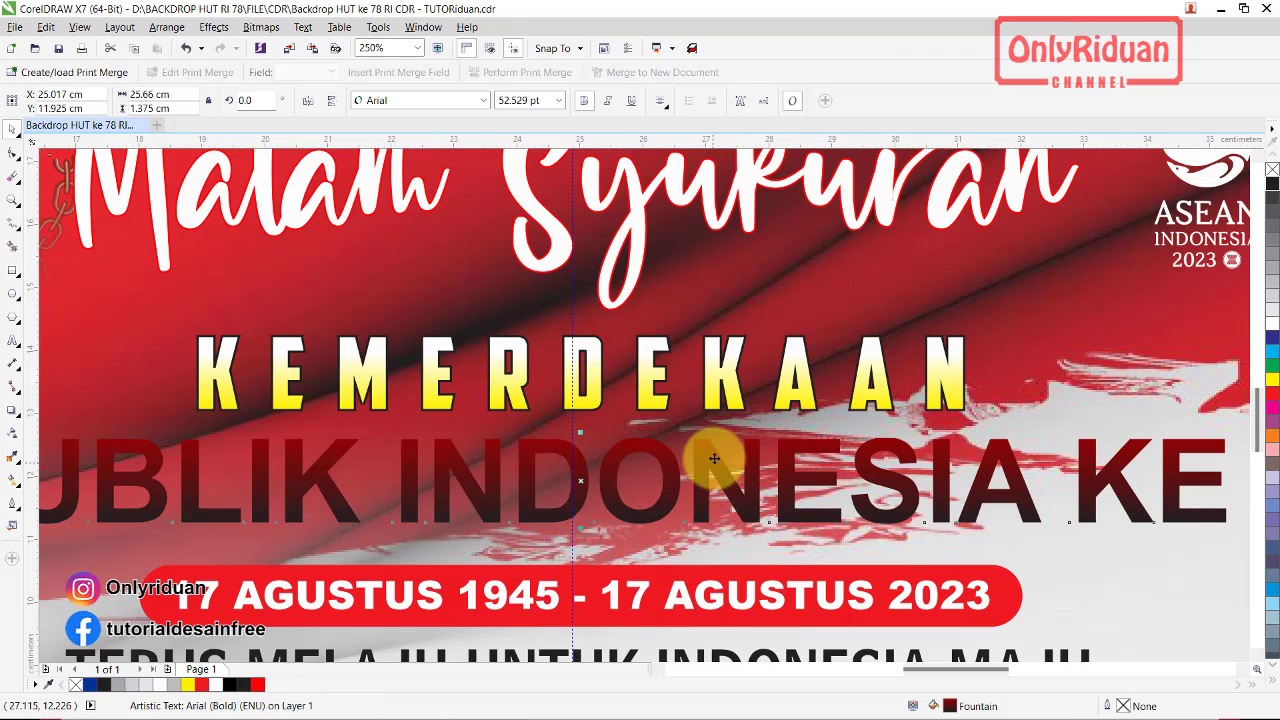
pyautogui.doubleClick(1124, 708)
pyautogui.click(543, 249)
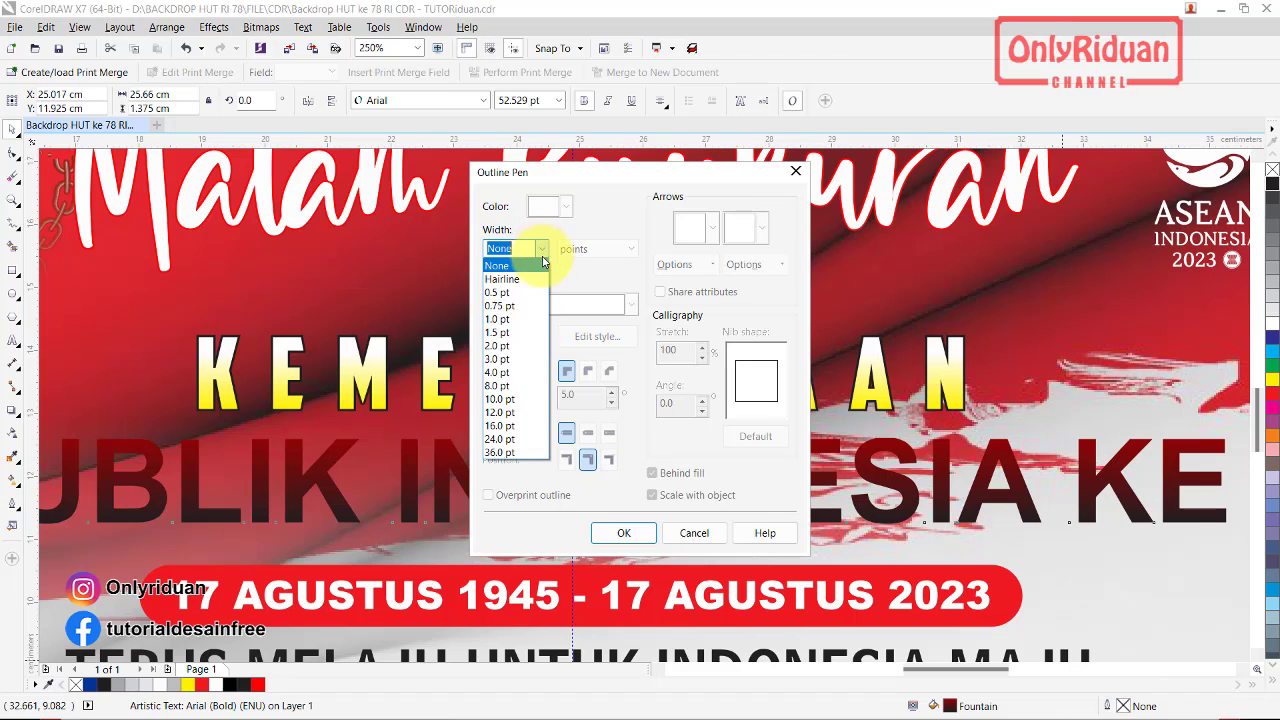
pyautogui.click(510, 340)
pyautogui.click(566, 207)
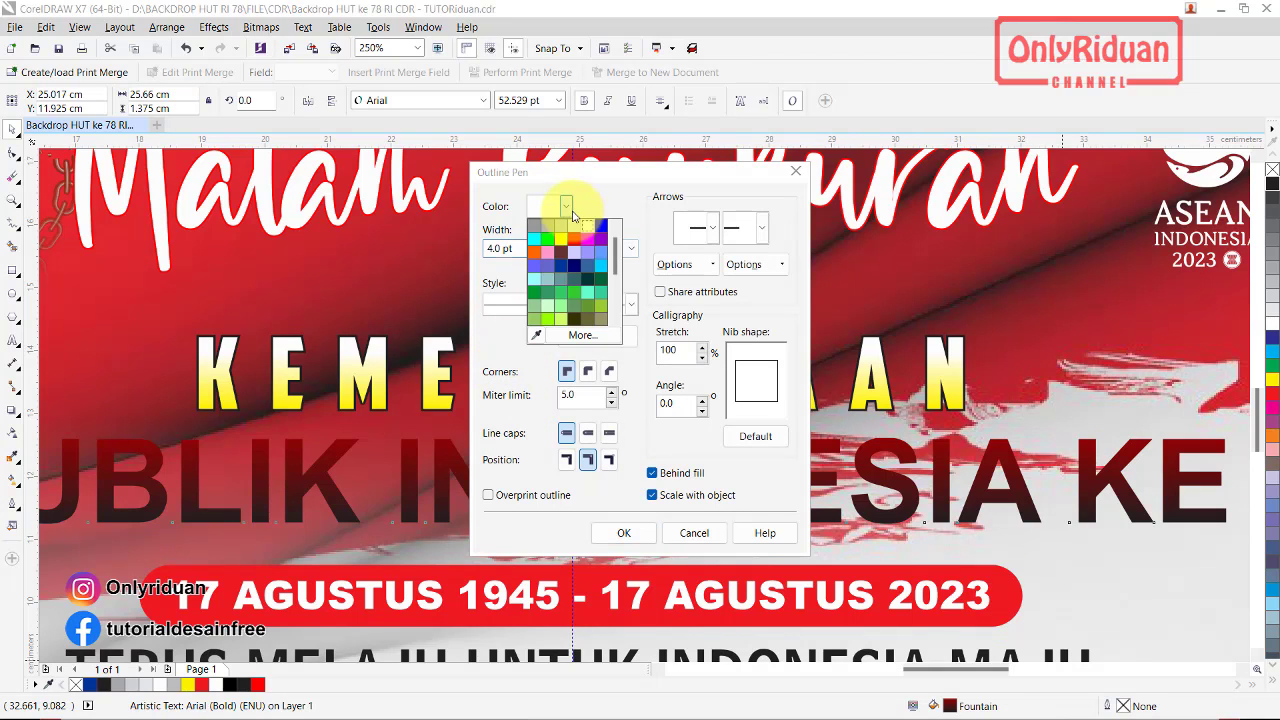
pyautogui.click(587, 232)
pyautogui.click(622, 532)
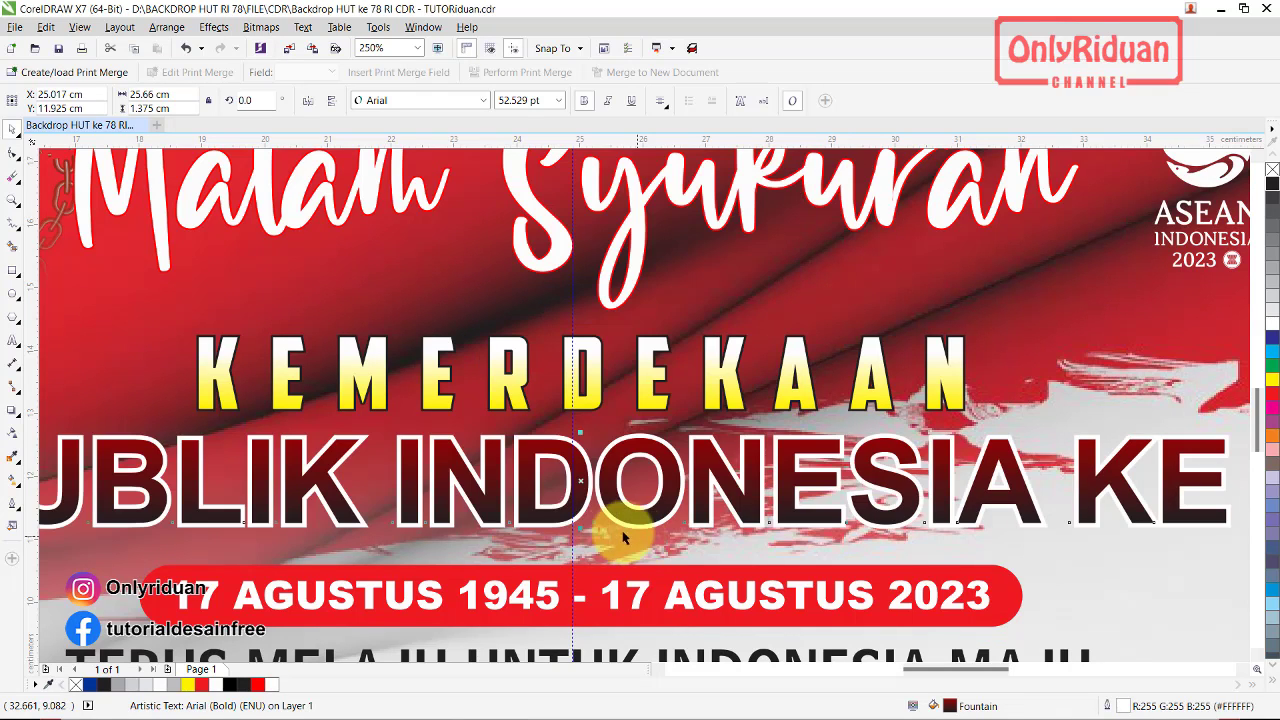
pyautogui.scroll(-2, 551, 432)
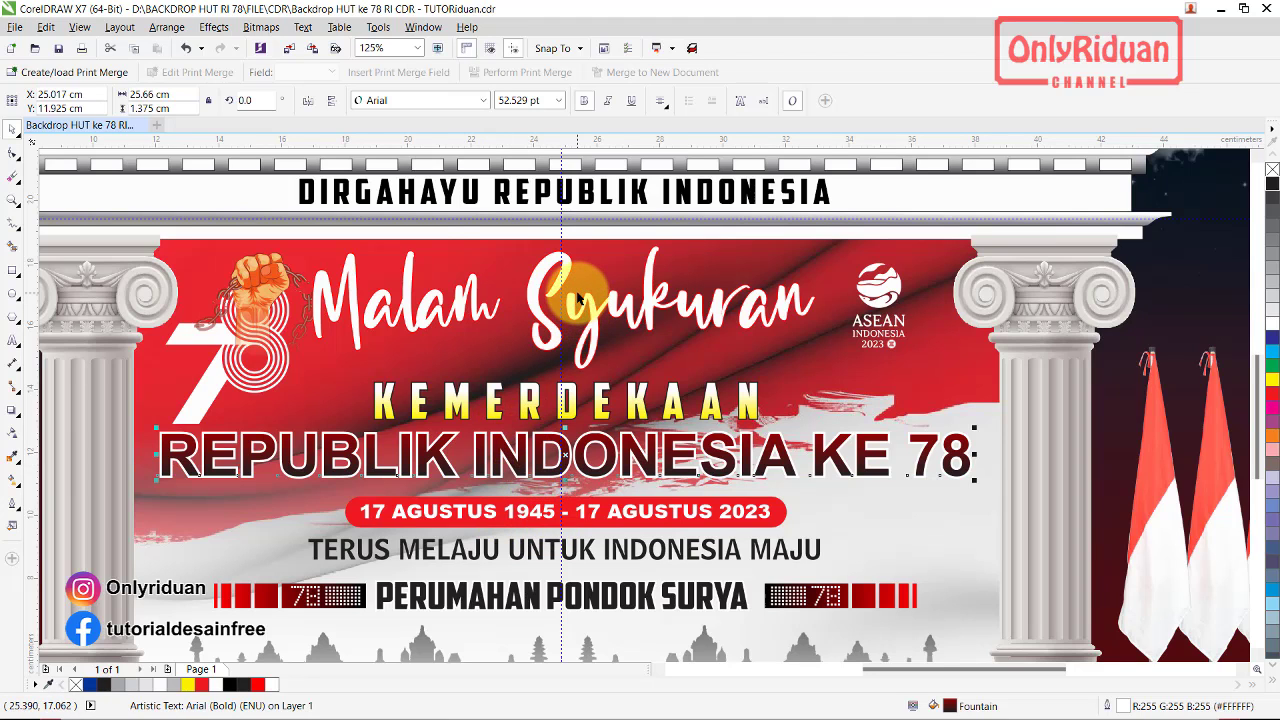
# - Apply a Flat Bottom Right drop shadow to Malam Syukuran, pulled close to the text
pyautogui.scroll(3, 577, 297)
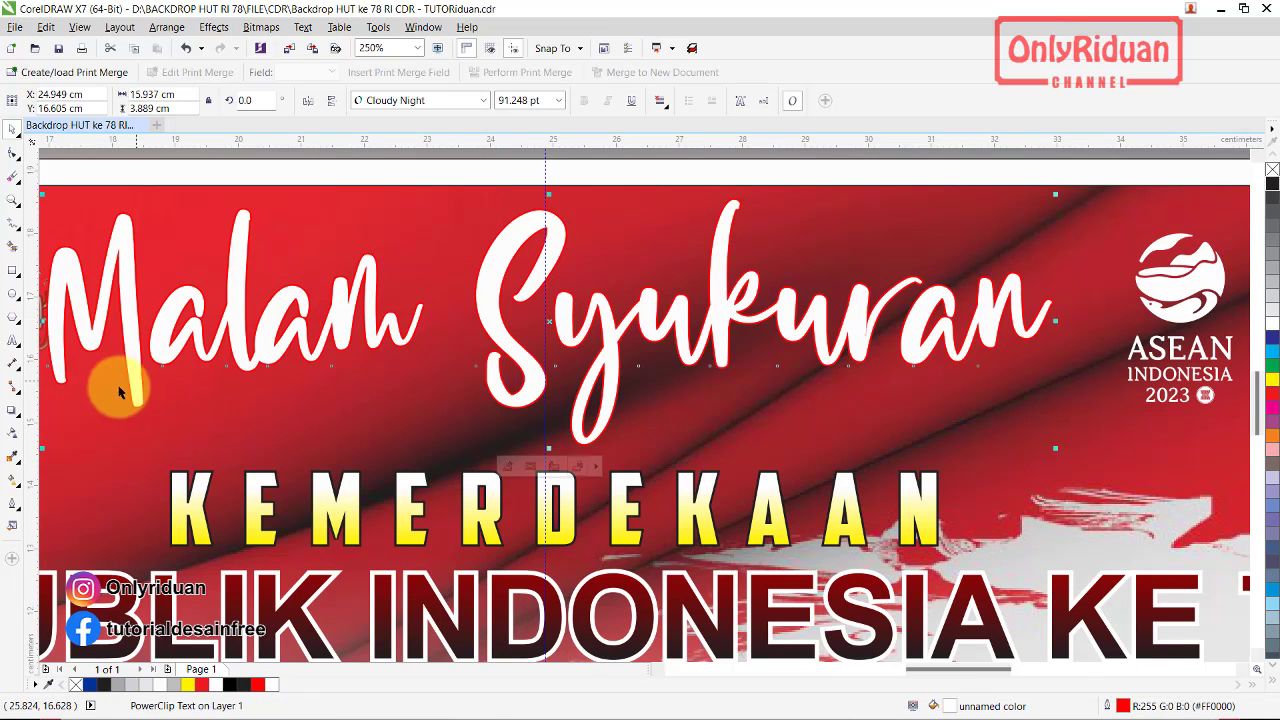
pyautogui.click(13, 410)
pyautogui.click(73, 100)
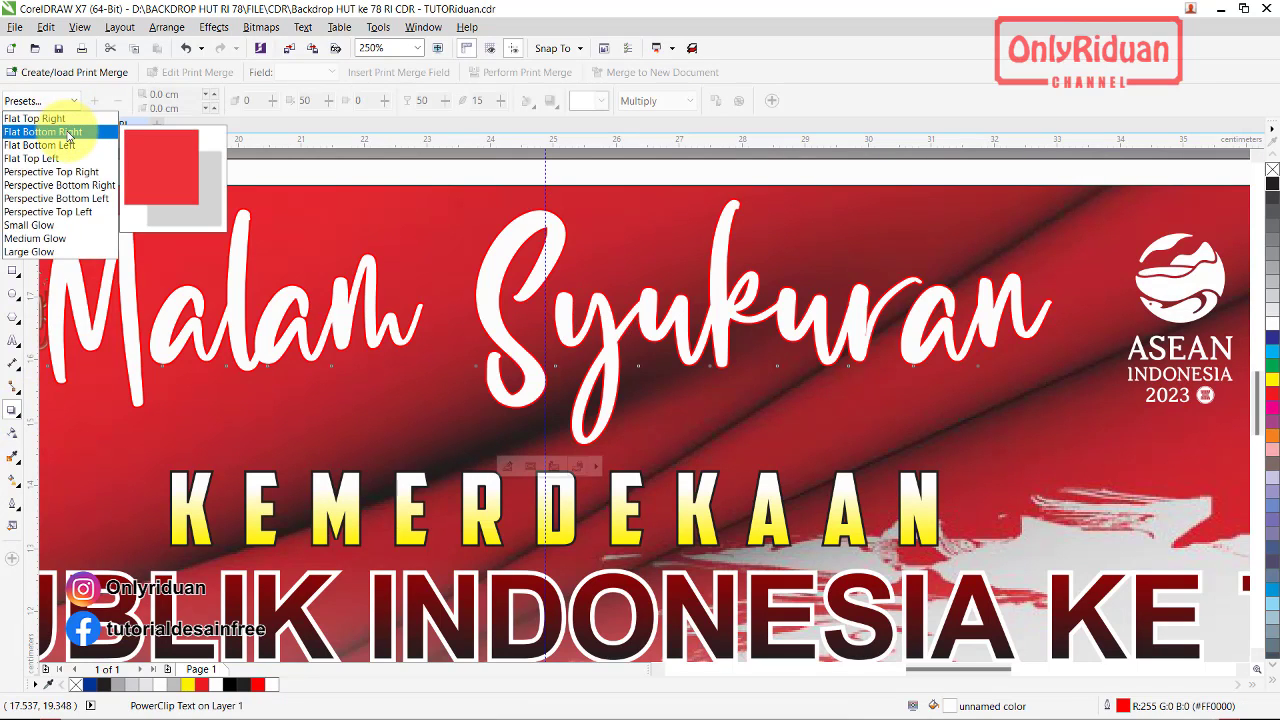
pyautogui.click(68, 133)
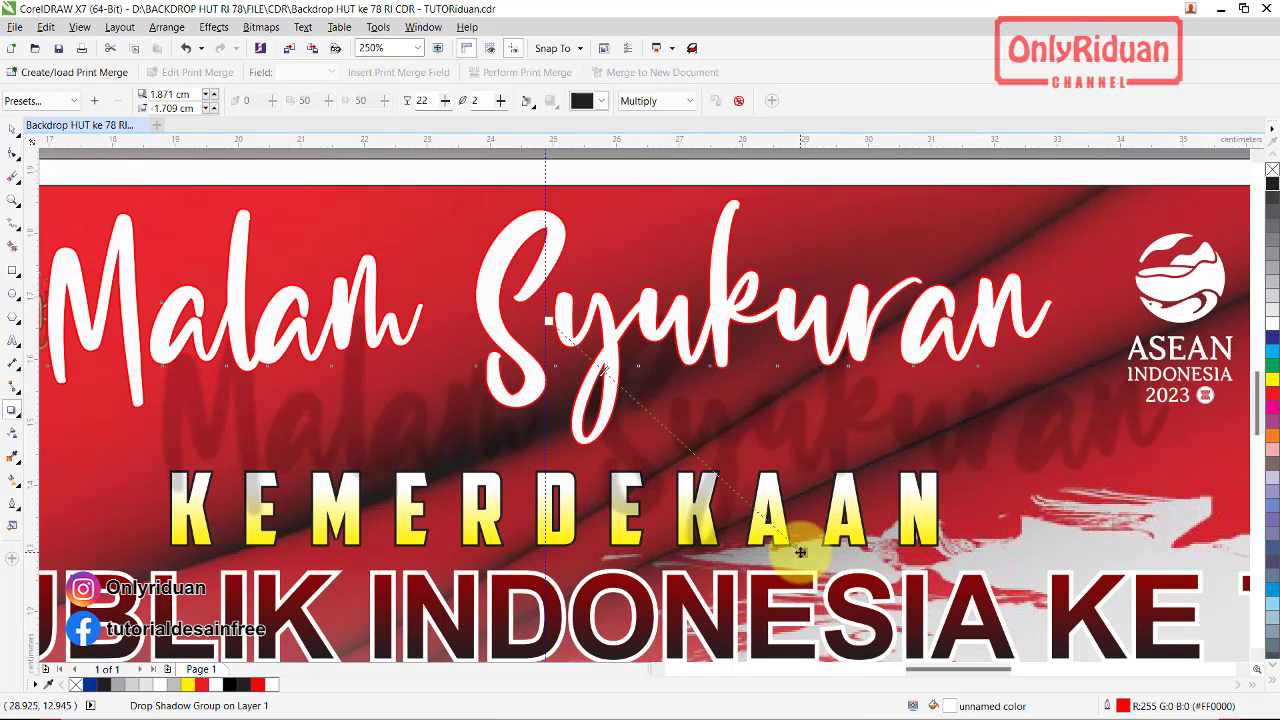
pyautogui.moveTo(800, 552); pyautogui.dragTo(677, 460)
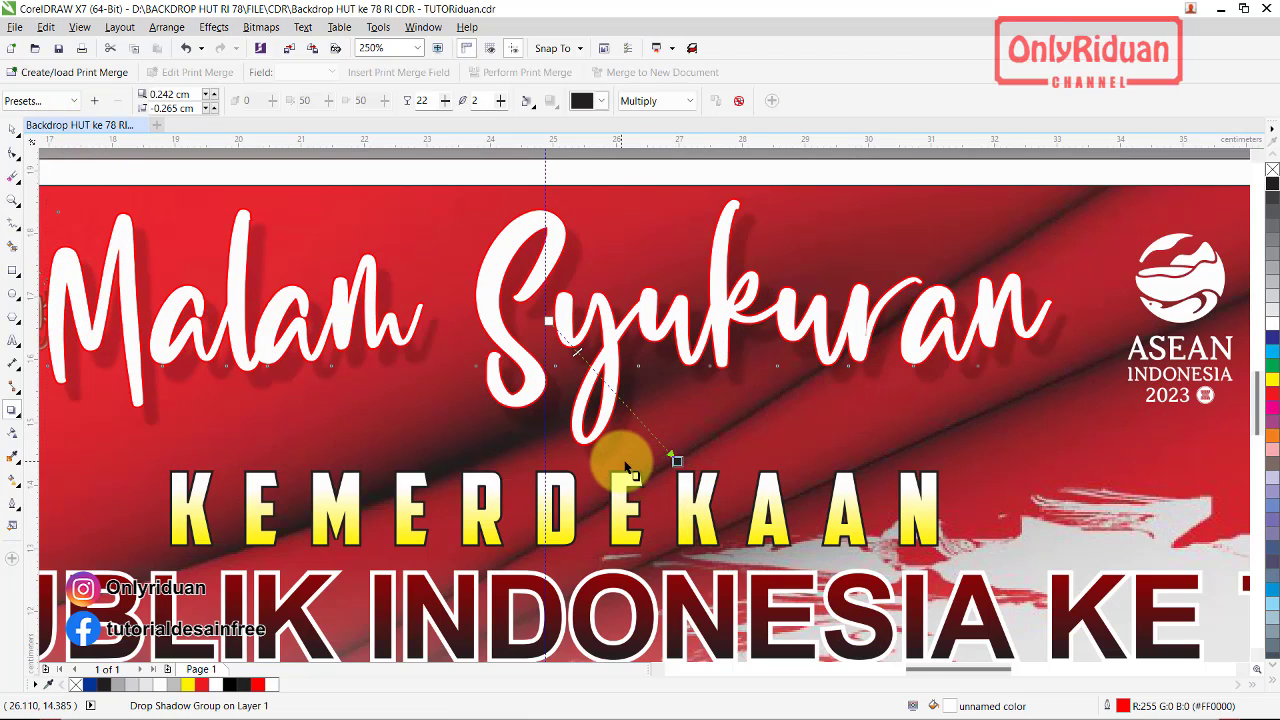
pyautogui.scroll(2, 627, 468)
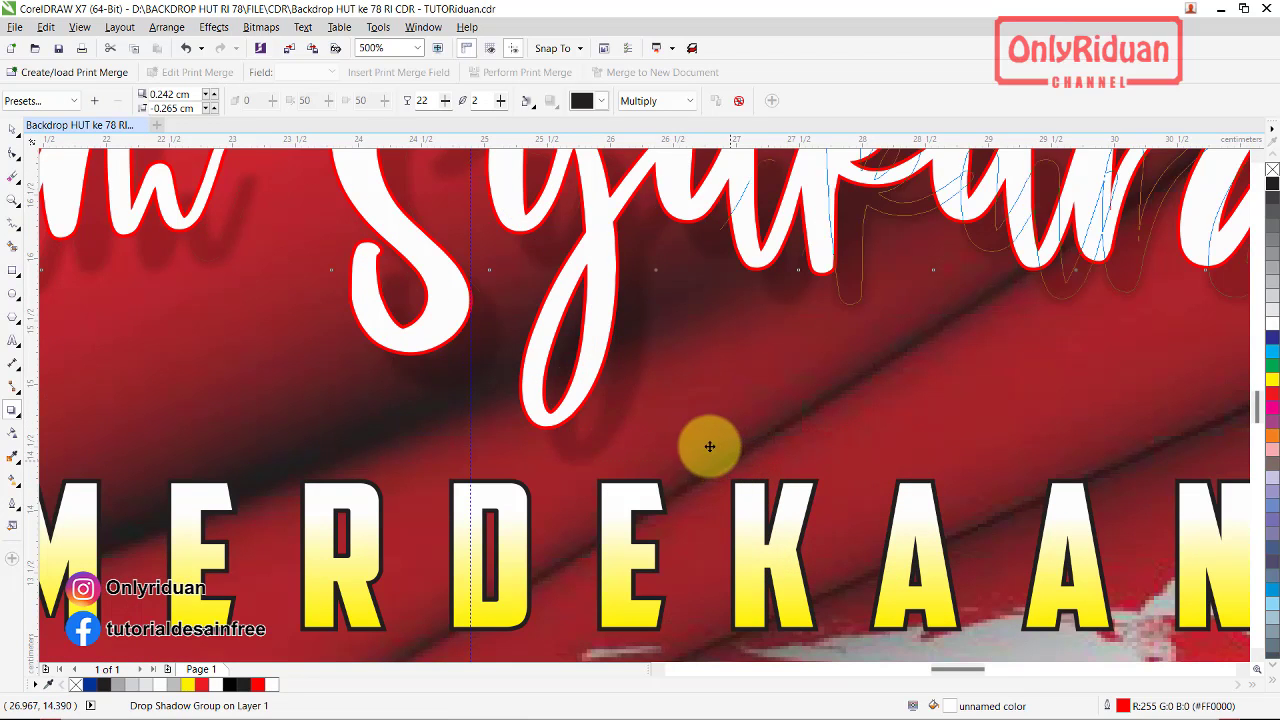
pyautogui.moveTo(709, 446); pyautogui.dragTo(580, 477)
# - Zoom around the design and select the KEMERDEKAAN heading
pyautogui.scroll(-2, 580, 477)
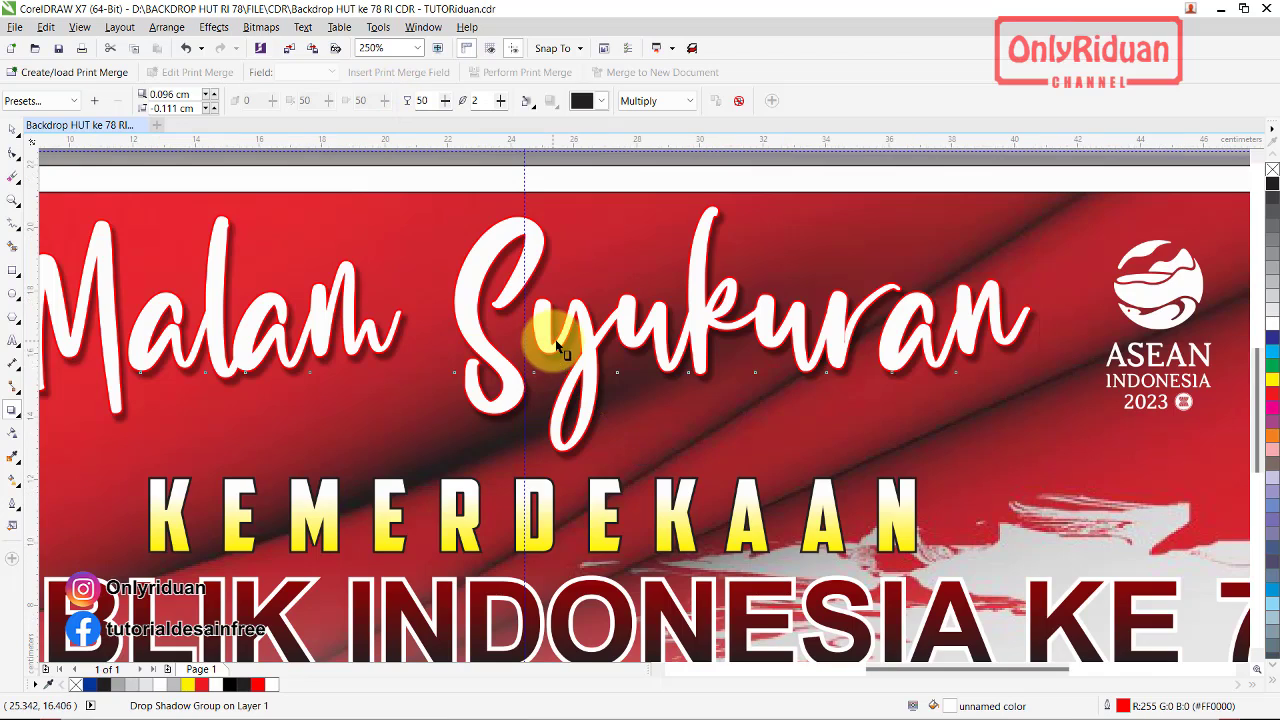
pyautogui.scroll(-2, 510, 385)
pyautogui.scroll(2, 510, 385)
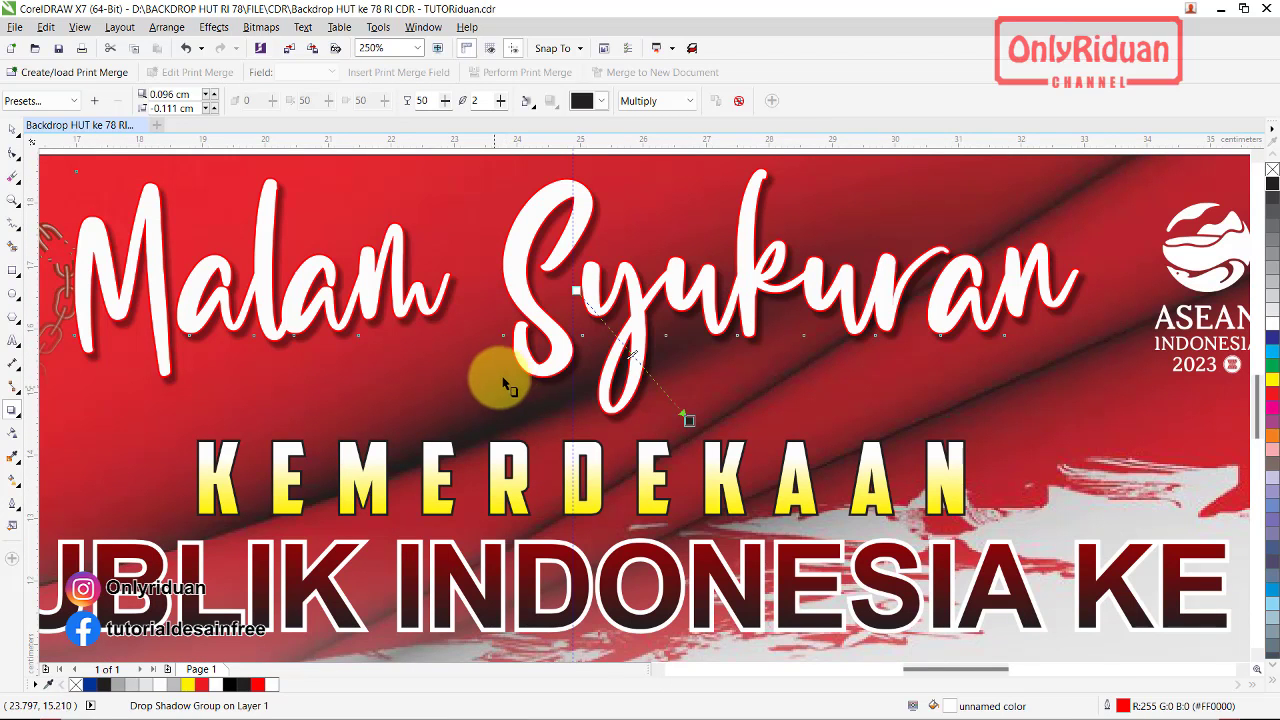
pyautogui.click(597, 462)
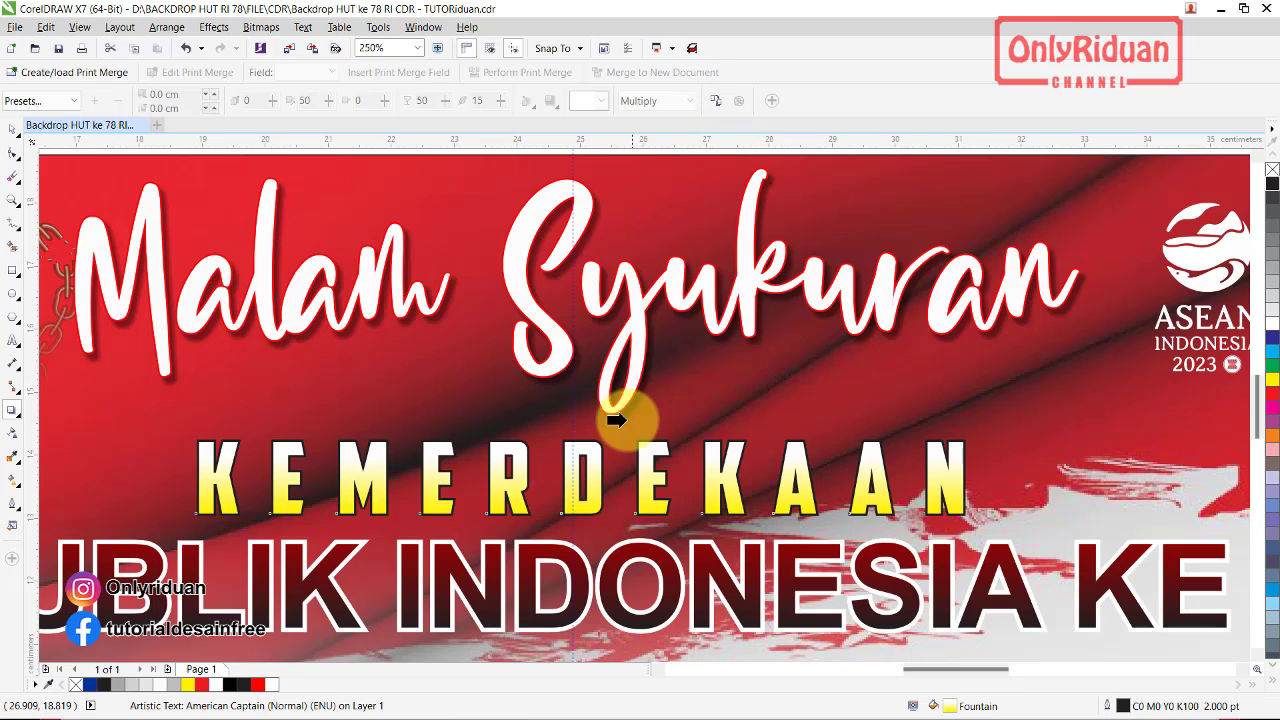
# - Copy the title's shadow onto KEMERDEKAAN, then onto REPUBLIK INDONESIA KE 78, and zoom out
pyautogui.click(716, 101)
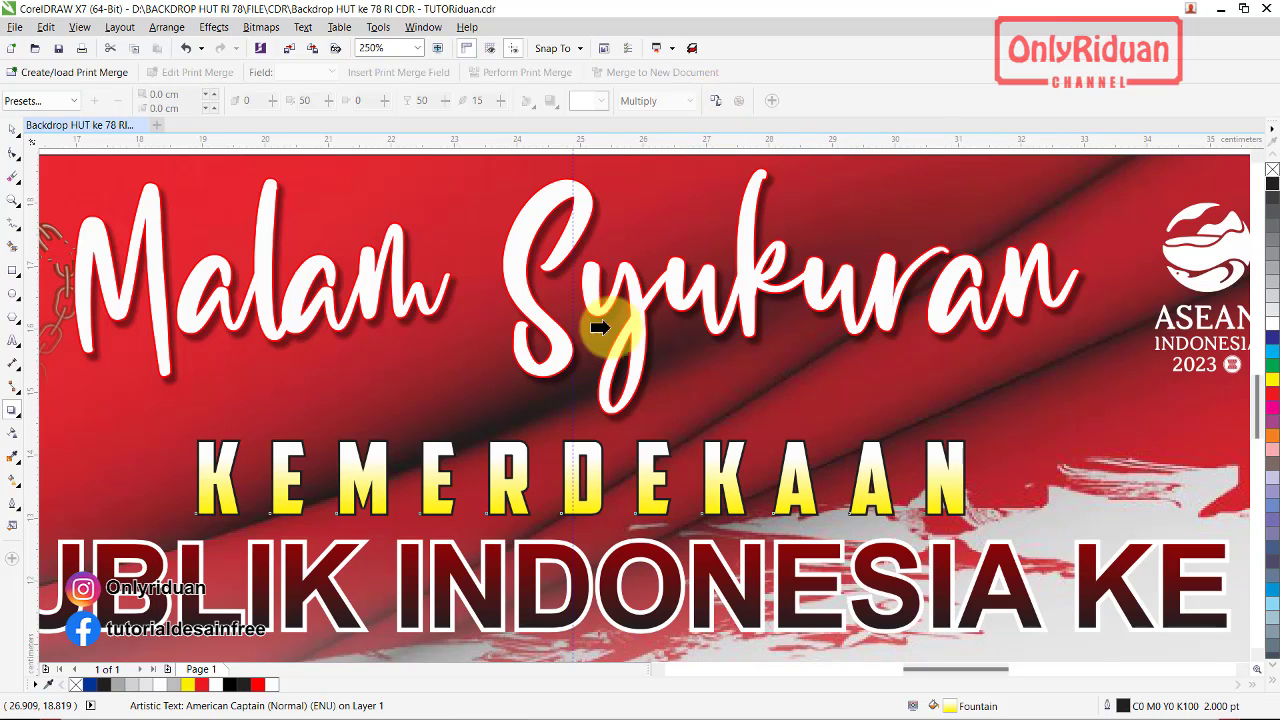
pyautogui.click(603, 420)
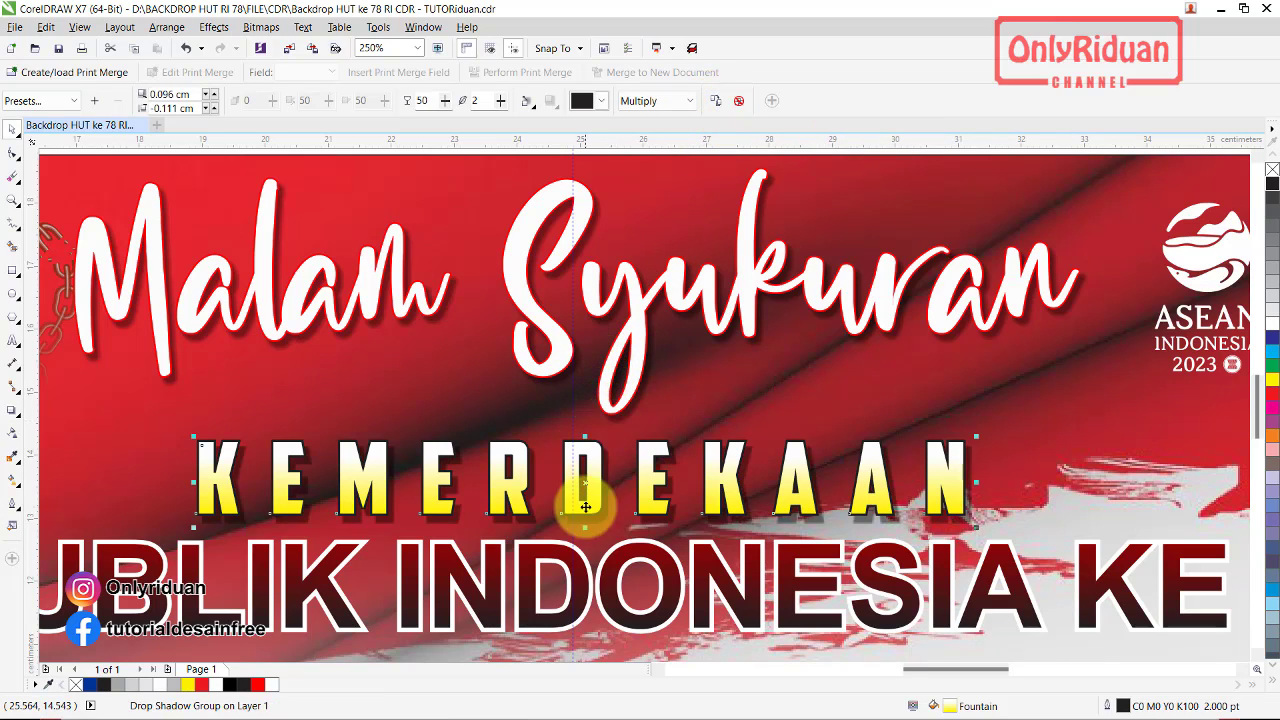
pyautogui.click(550, 557)
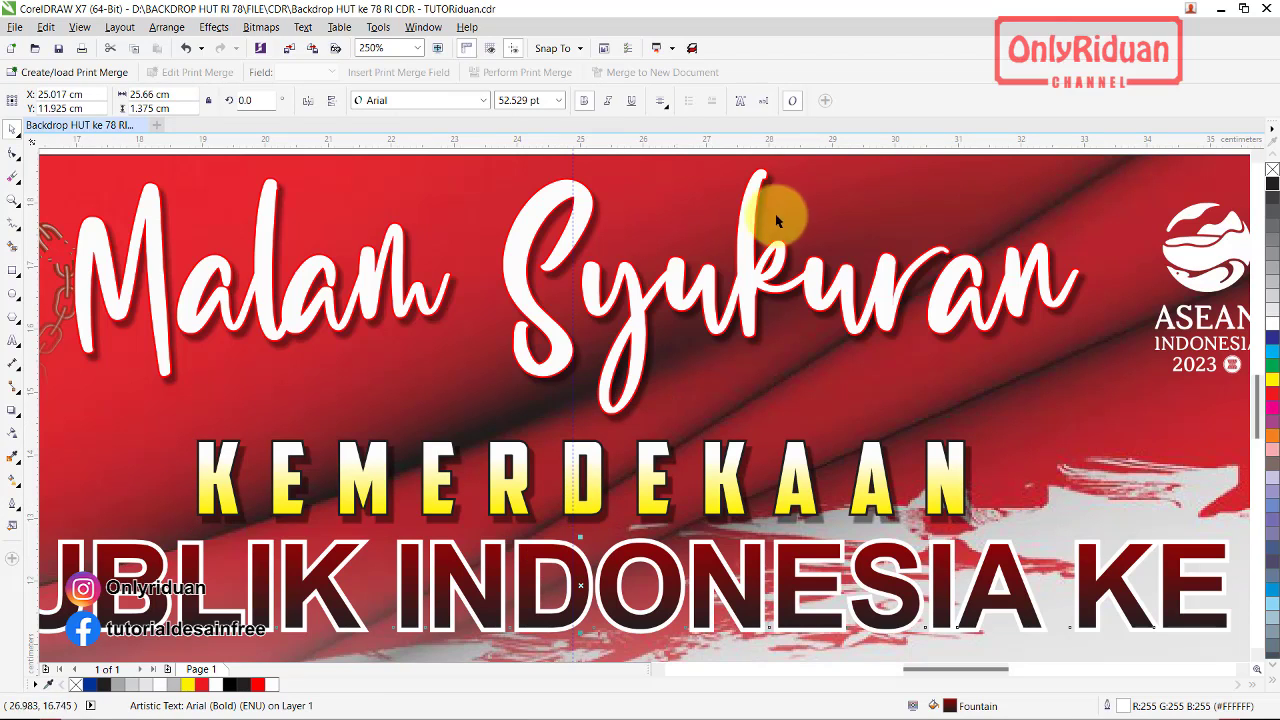
pyautogui.click(12, 410)
pyautogui.click(719, 107)
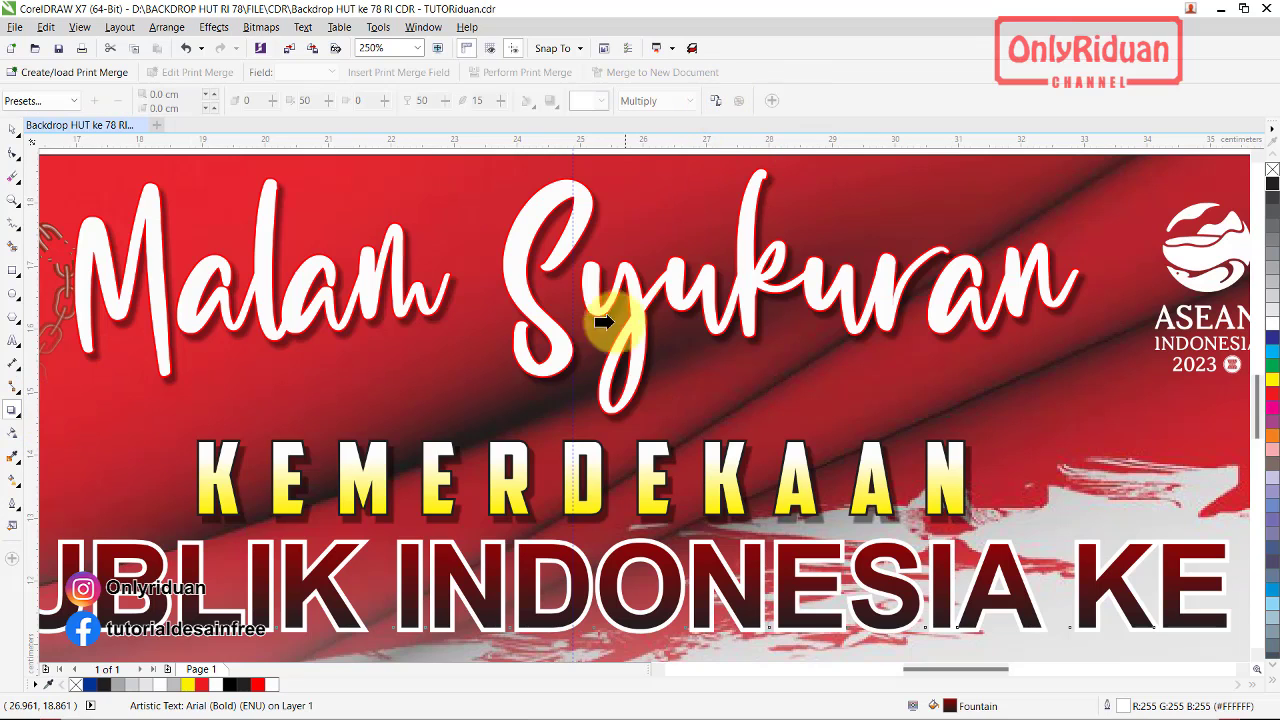
pyautogui.click(603, 419)
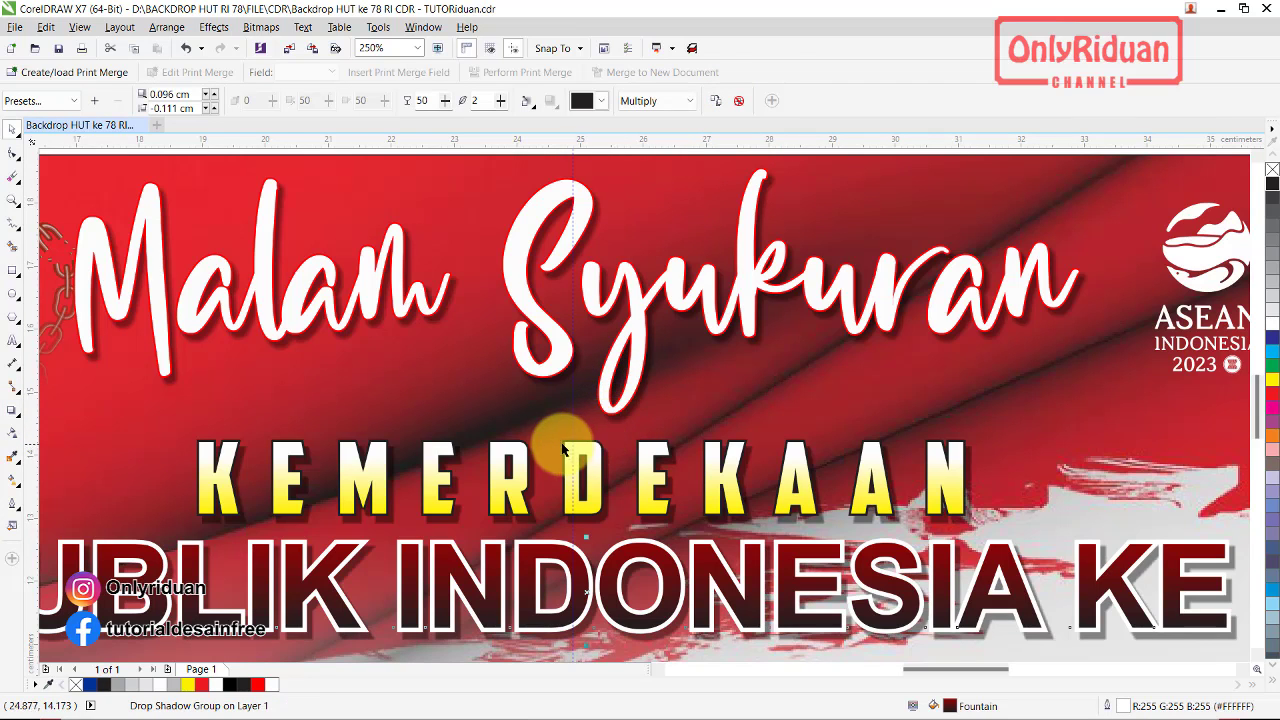
pyautogui.scroll(-2, 543, 400)
pyautogui.scroll(2, 797, 576)
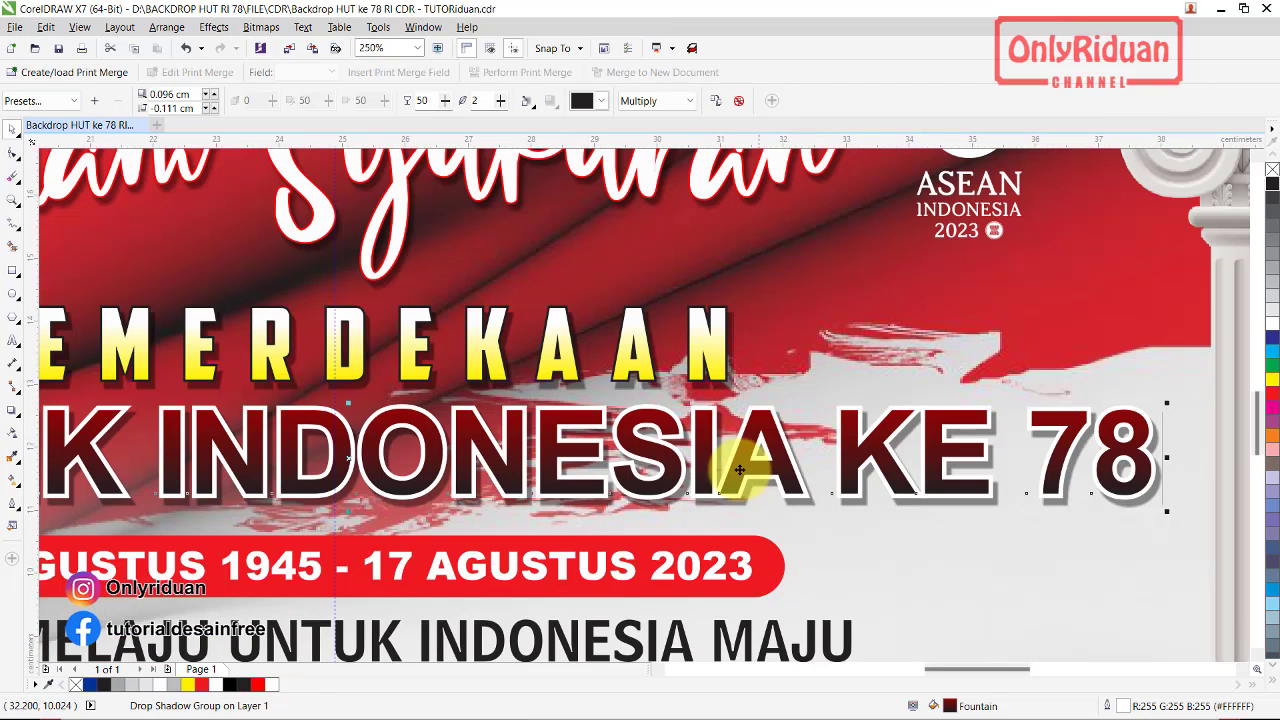
pyautogui.scroll(-3, 729, 440)
pyautogui.scroll(2, 709, 427)
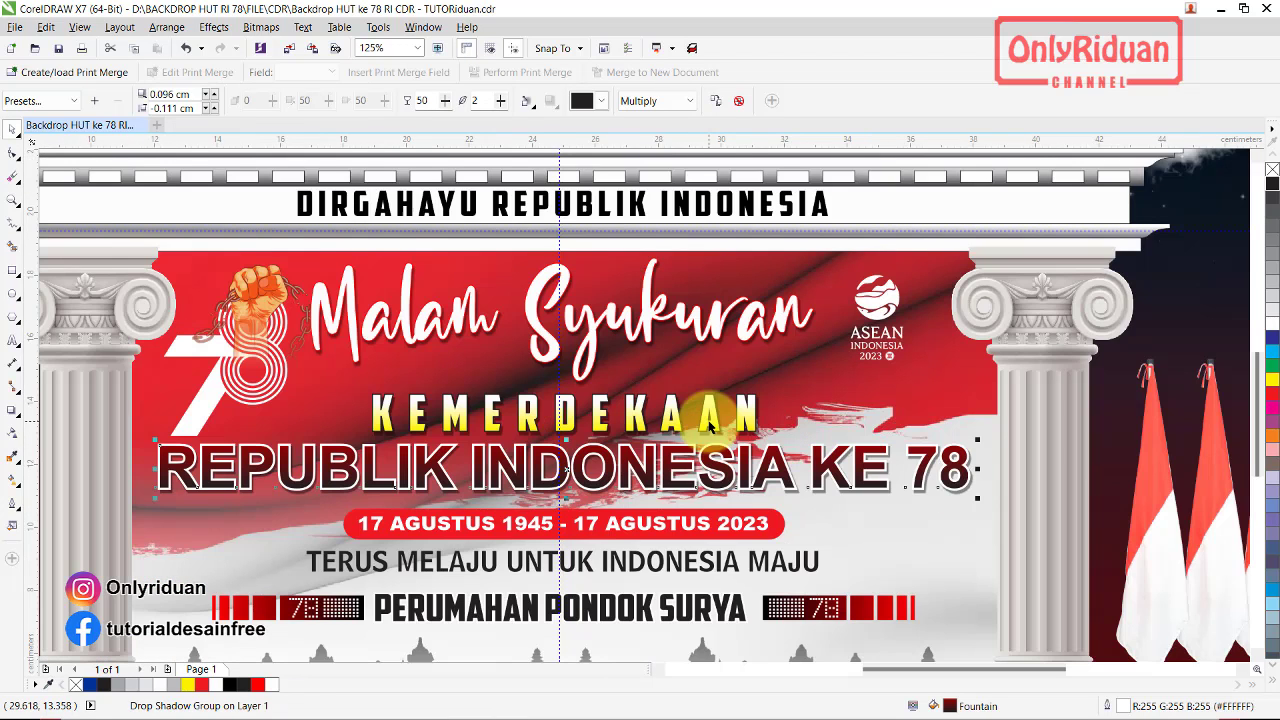
pyautogui.scroll(-2, 535, 372)
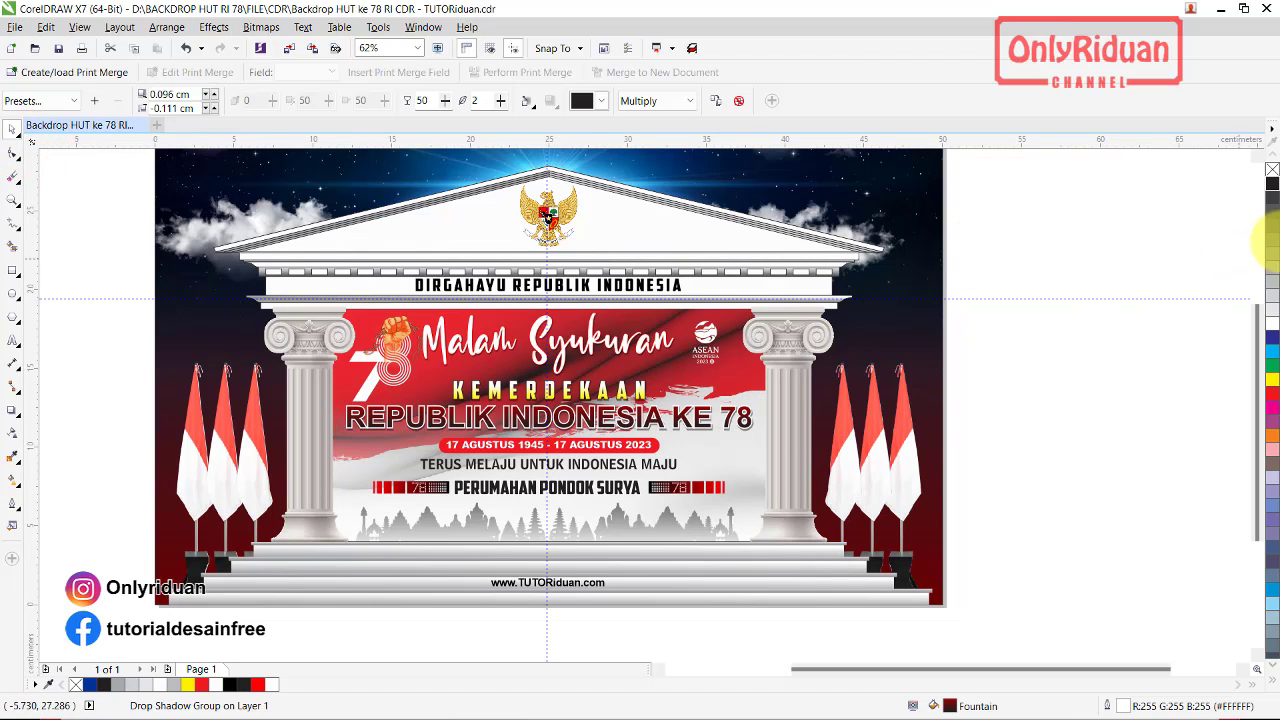
pyautogui.click(1245, 190)
pyautogui.click(1256, 155)
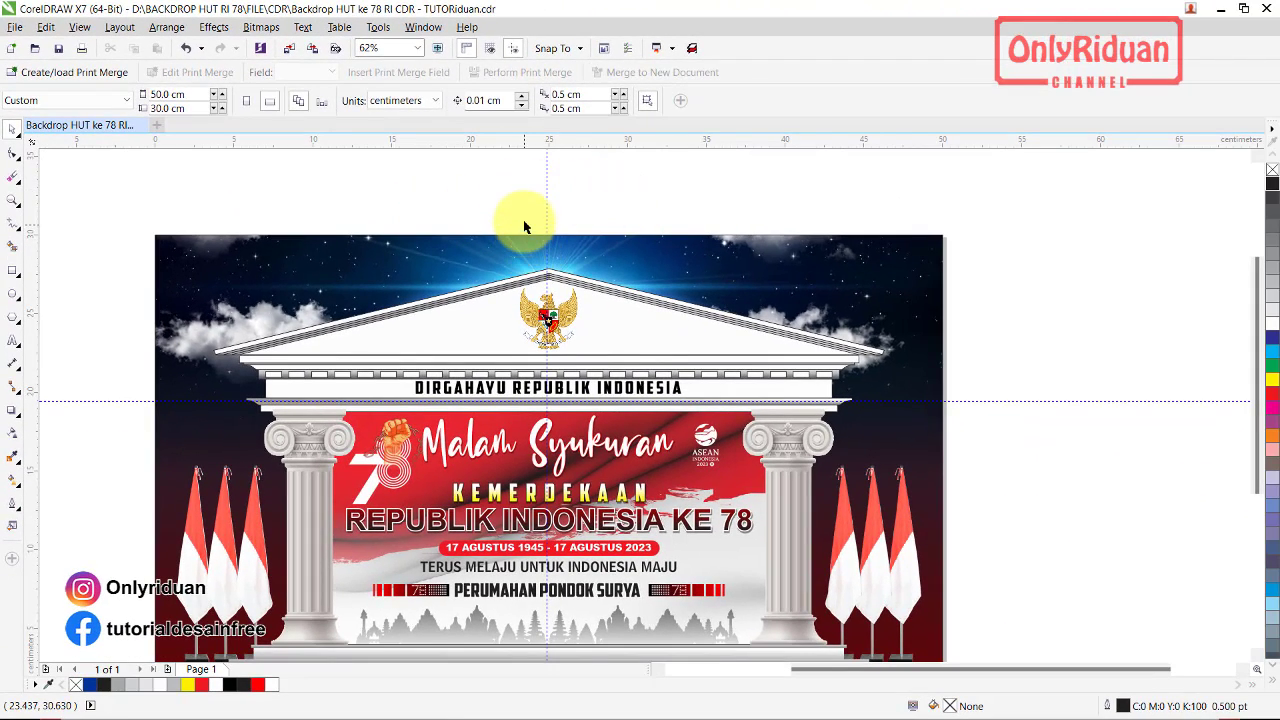
pyautogui.scroll(-2, 523, 225)
pyautogui.scroll(2, 523, 225)
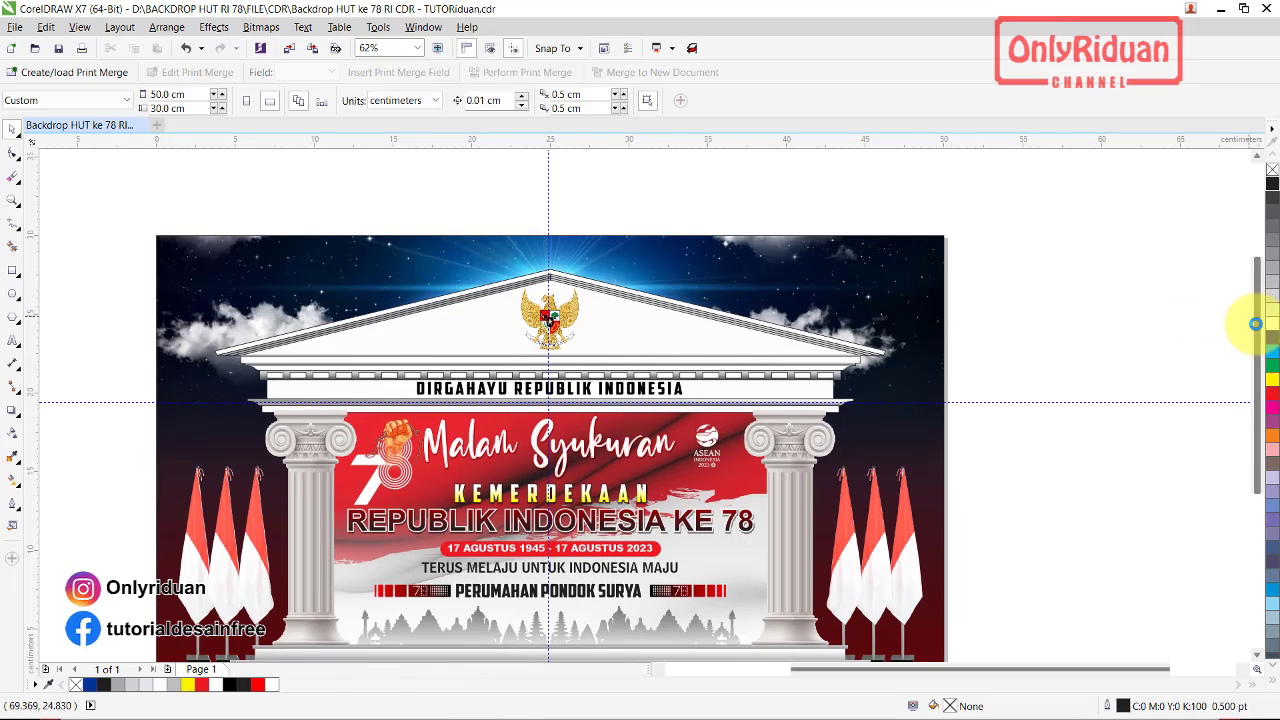
pyautogui.moveTo(1256, 312); pyautogui.dragTo(1255, 350)
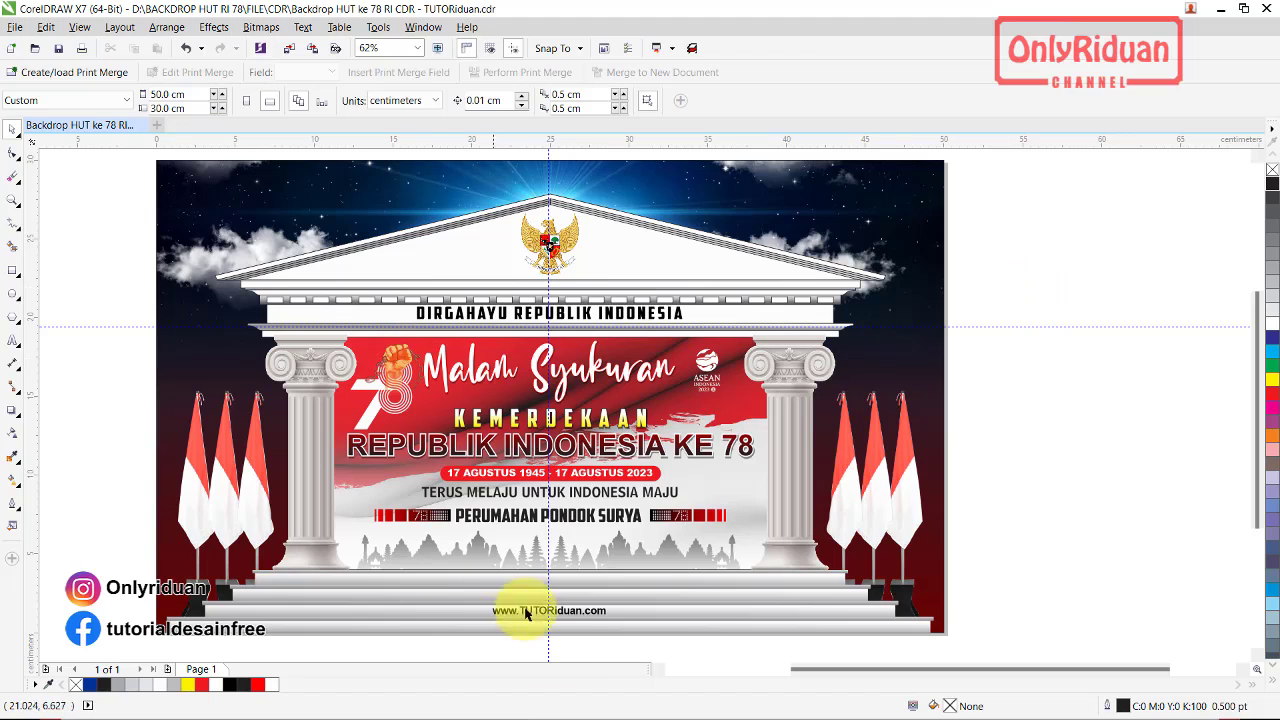
pyautogui.click(567, 702)
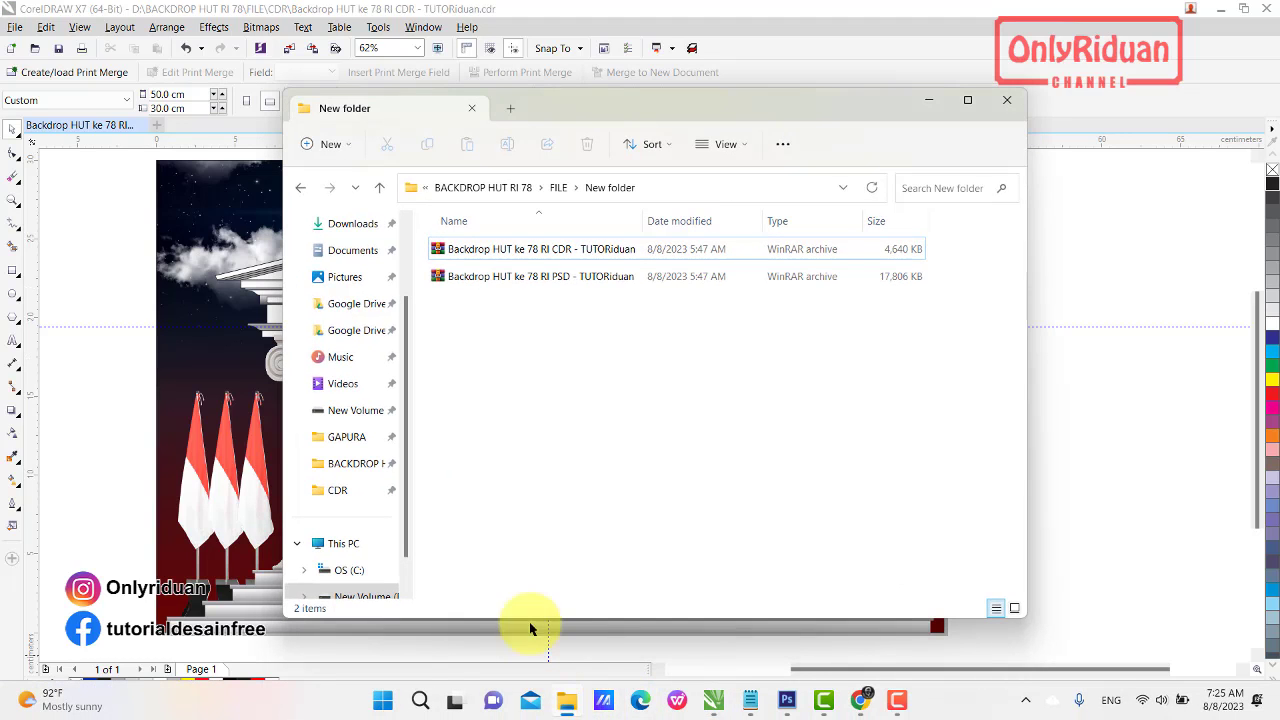
pyautogui.click(519, 259)
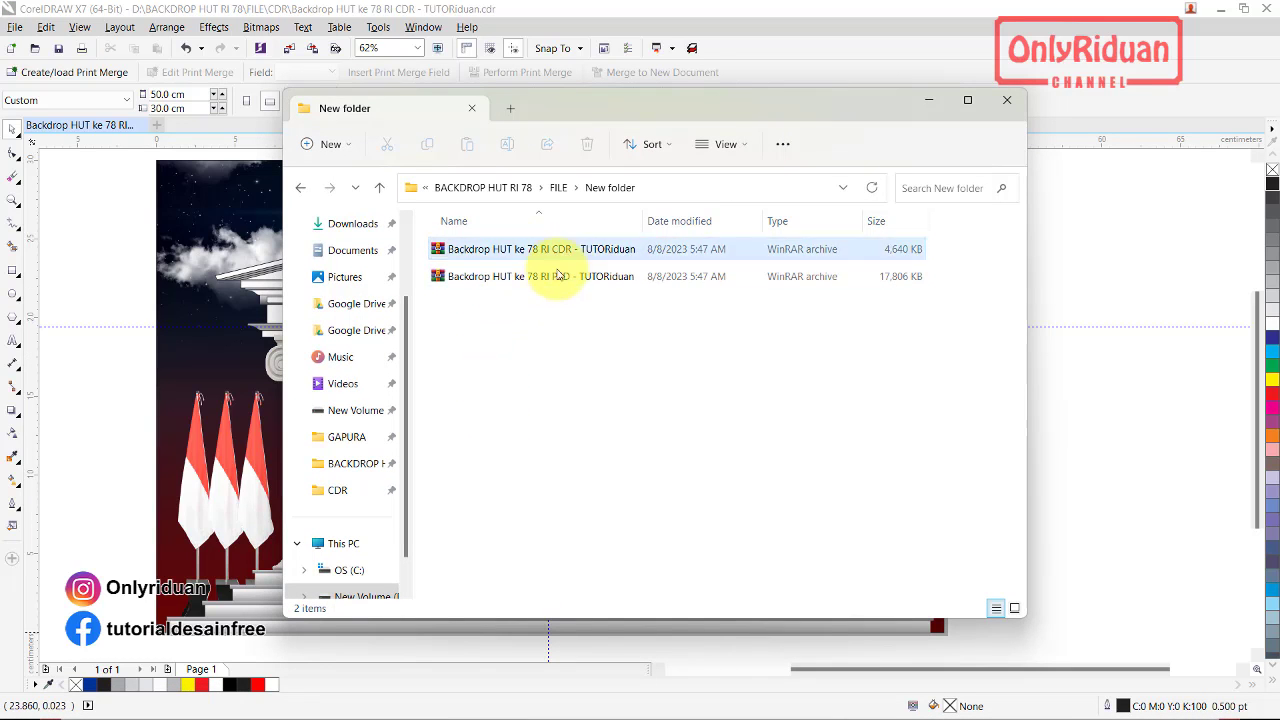
pyautogui.click(530, 277)
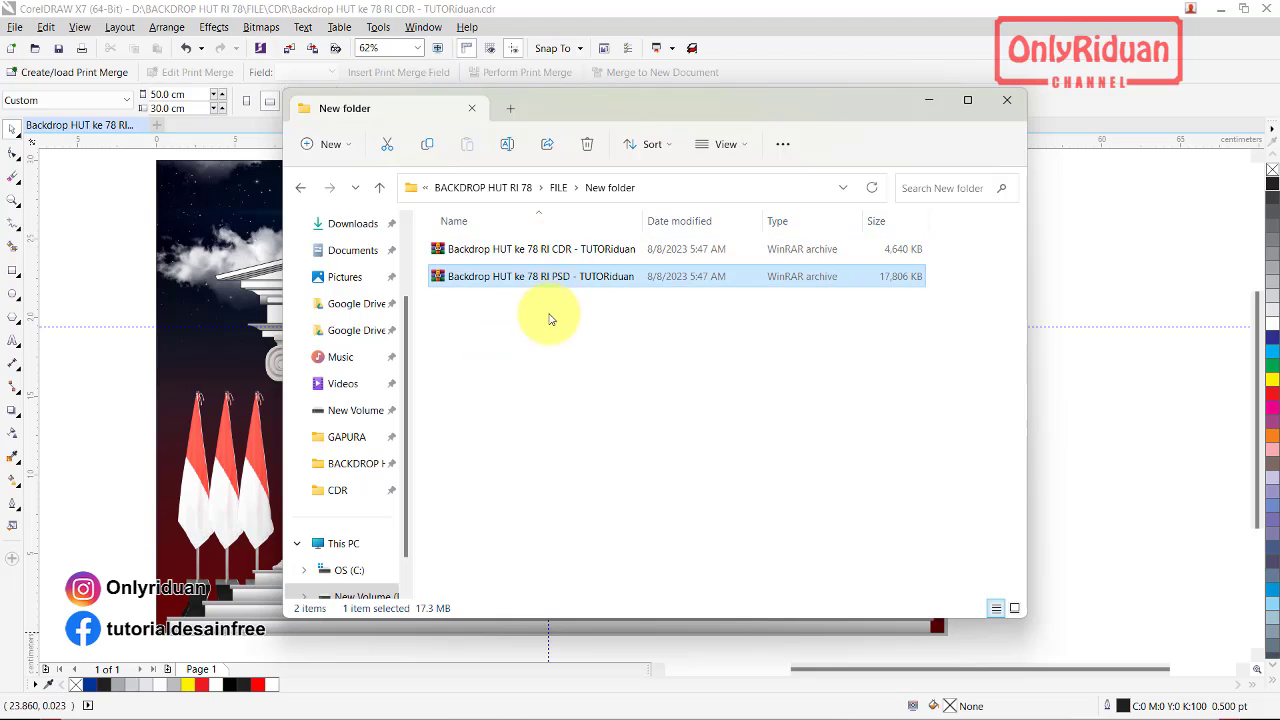
pyautogui.click(551, 249)
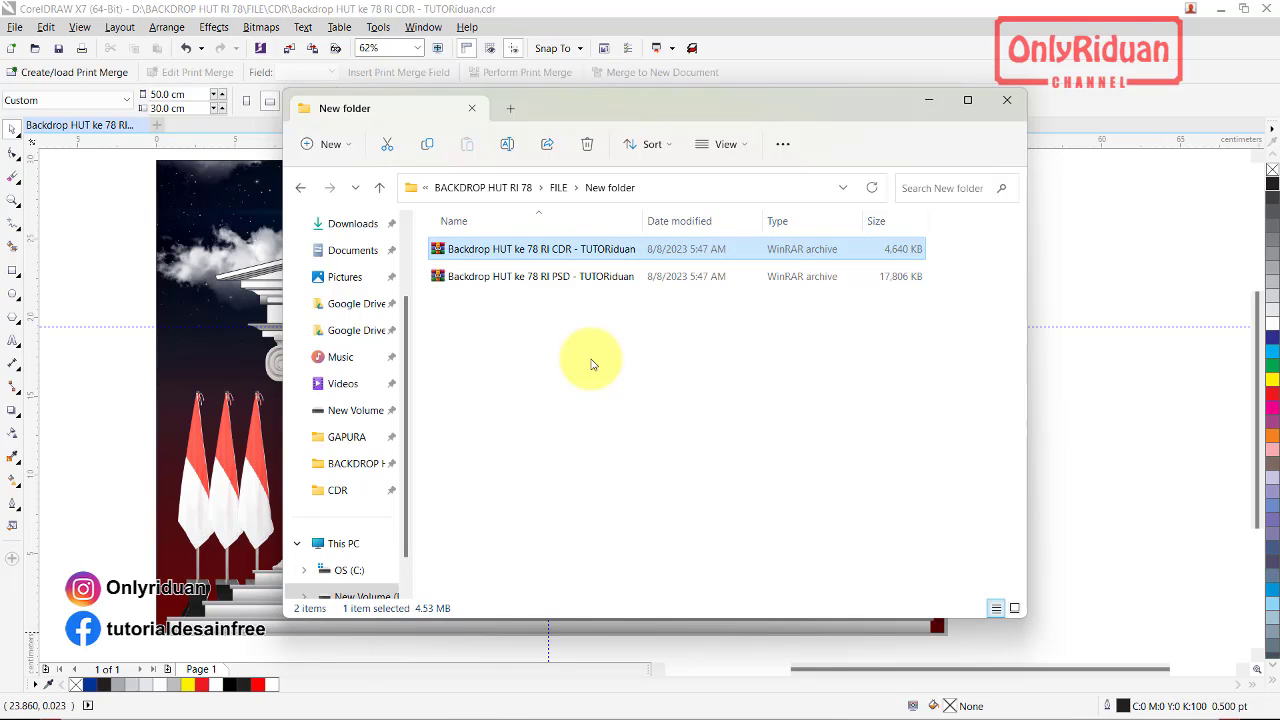
pyautogui.moveTo(640, 120)
pyautogui.mouseDown()
pyautogui.moveTo(716, 227)
pyautogui.moveTo(676, 155)
pyautogui.moveTo(686, 151)
pyautogui.mouseUp()
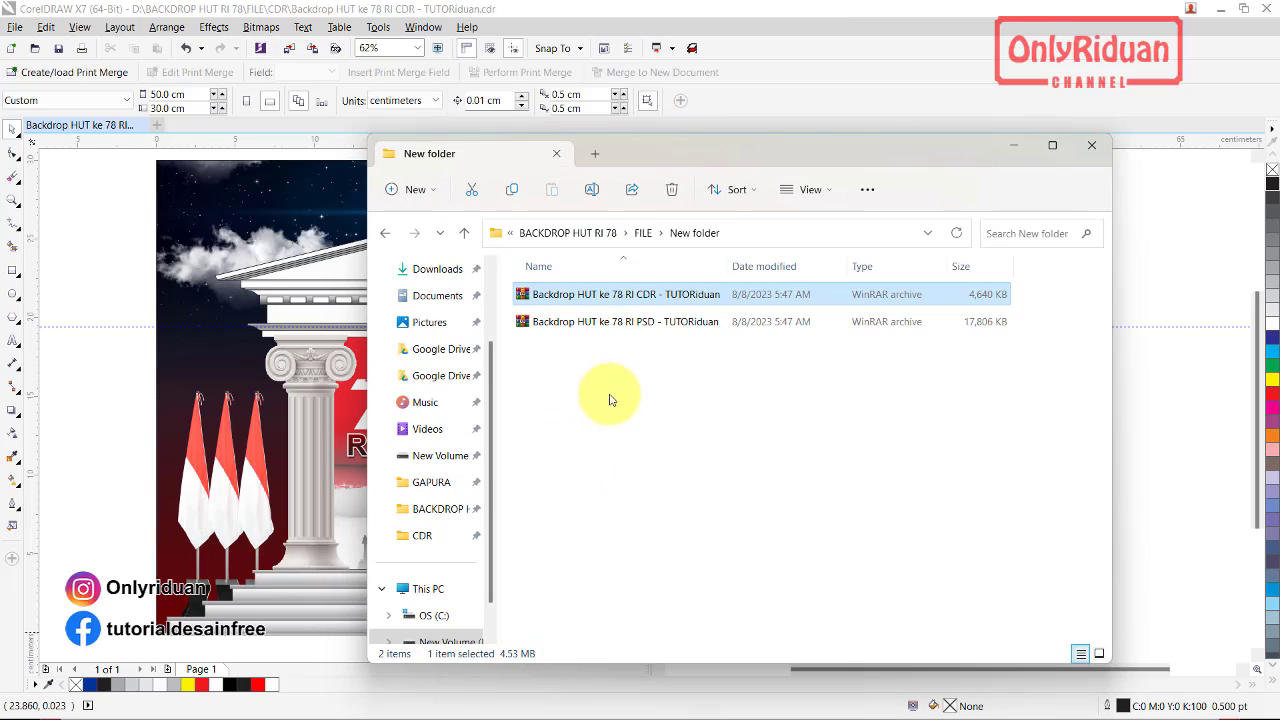
# - Extract the CDR archive here with WinRAR and type the archive password
pyautogui.rightClick(612, 296)
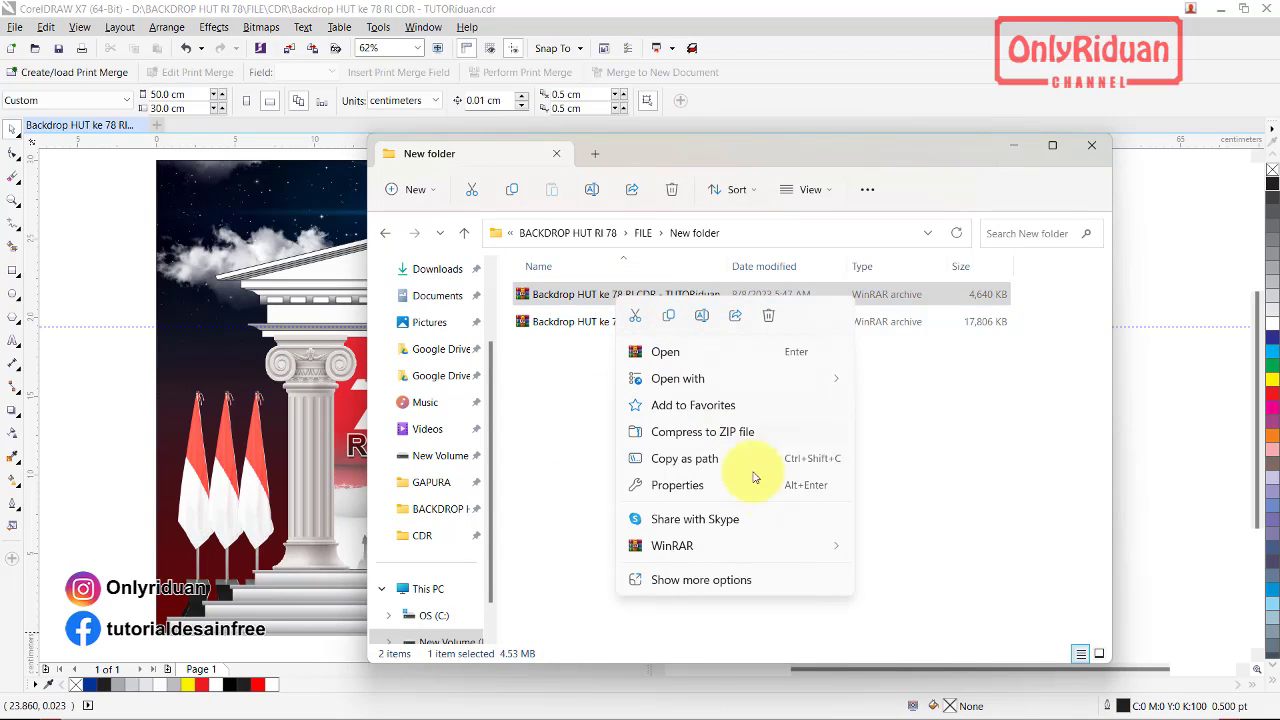
pyautogui.moveTo(700, 546)
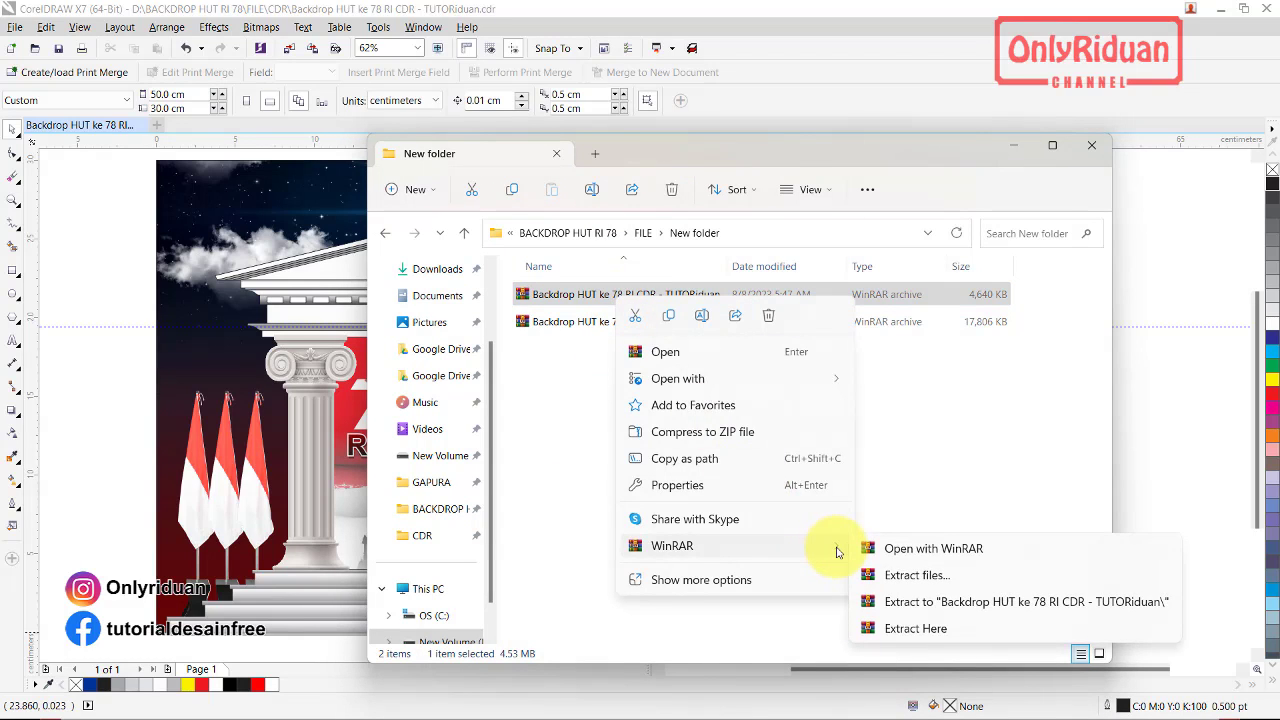
pyautogui.click(898, 632)
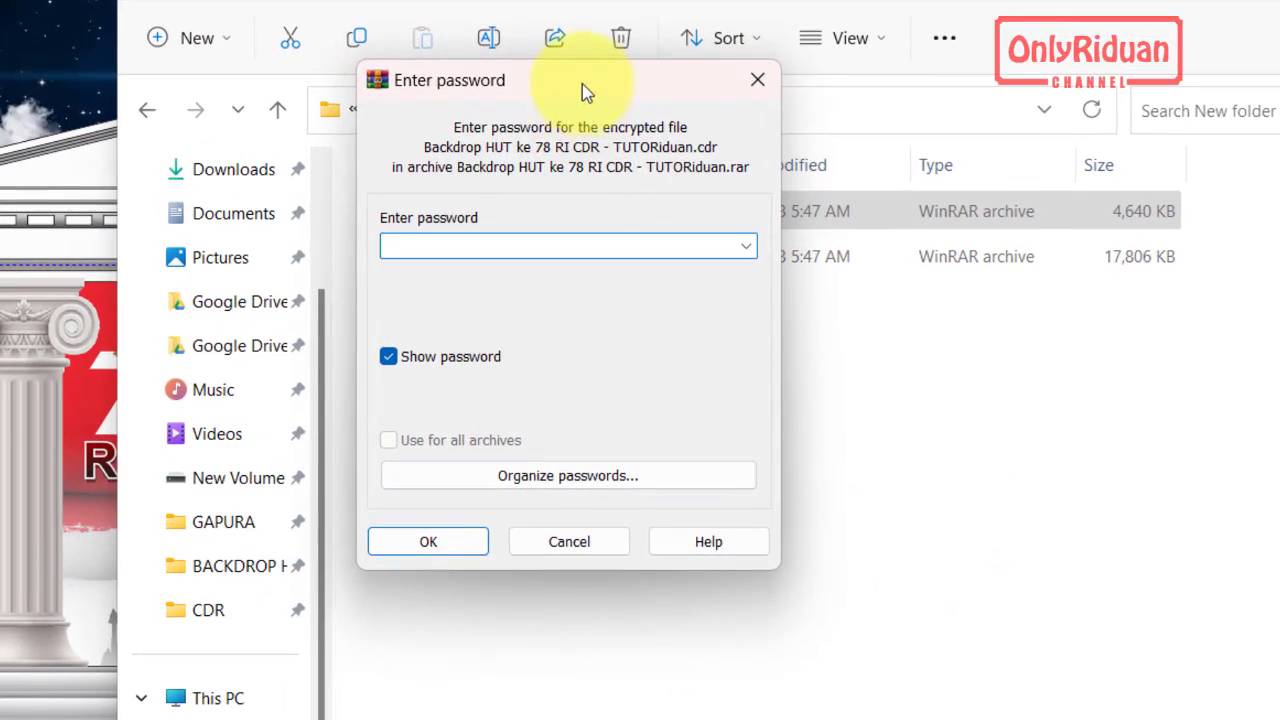
pyautogui.moveTo(676, 230)
pyautogui.mouseDown()
pyautogui.moveTo(771, 214)
pyautogui.moveTo(720, 144)
pyautogui.mouseUp()
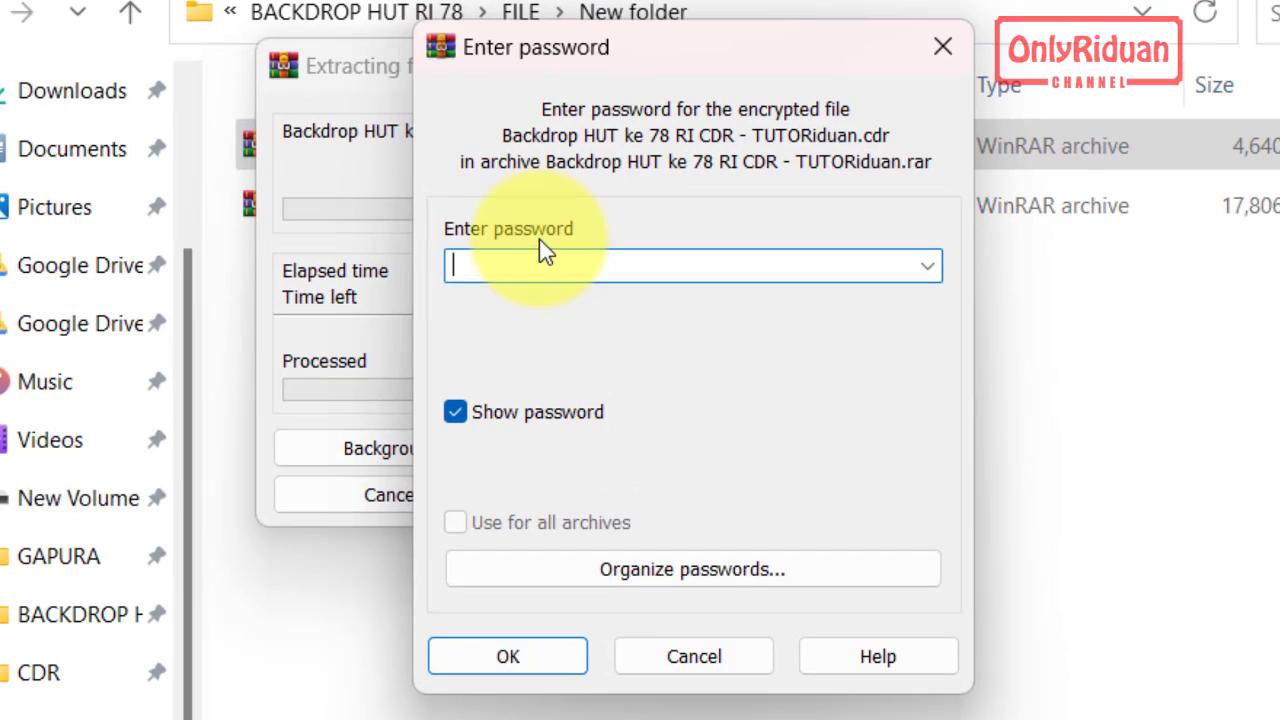
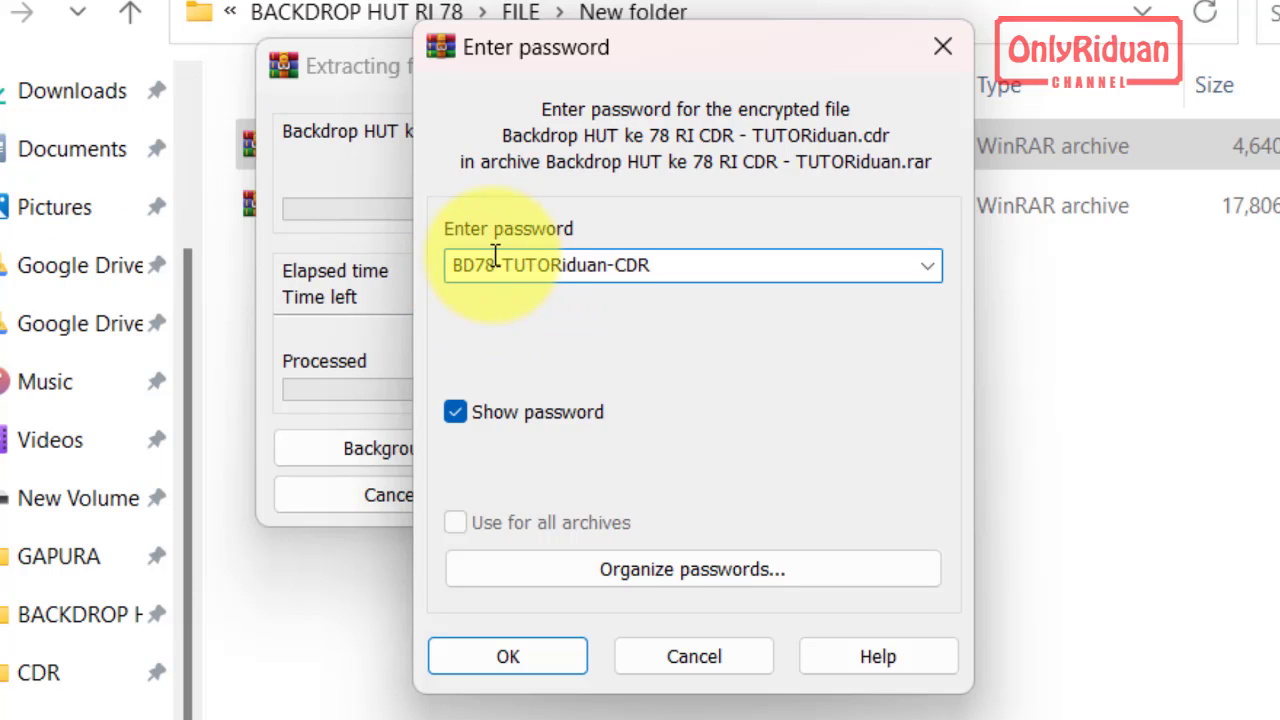
# - Confirm the password to finish extraction, then return to the CorelDRAW backdrop
pyautogui.click(513, 660)
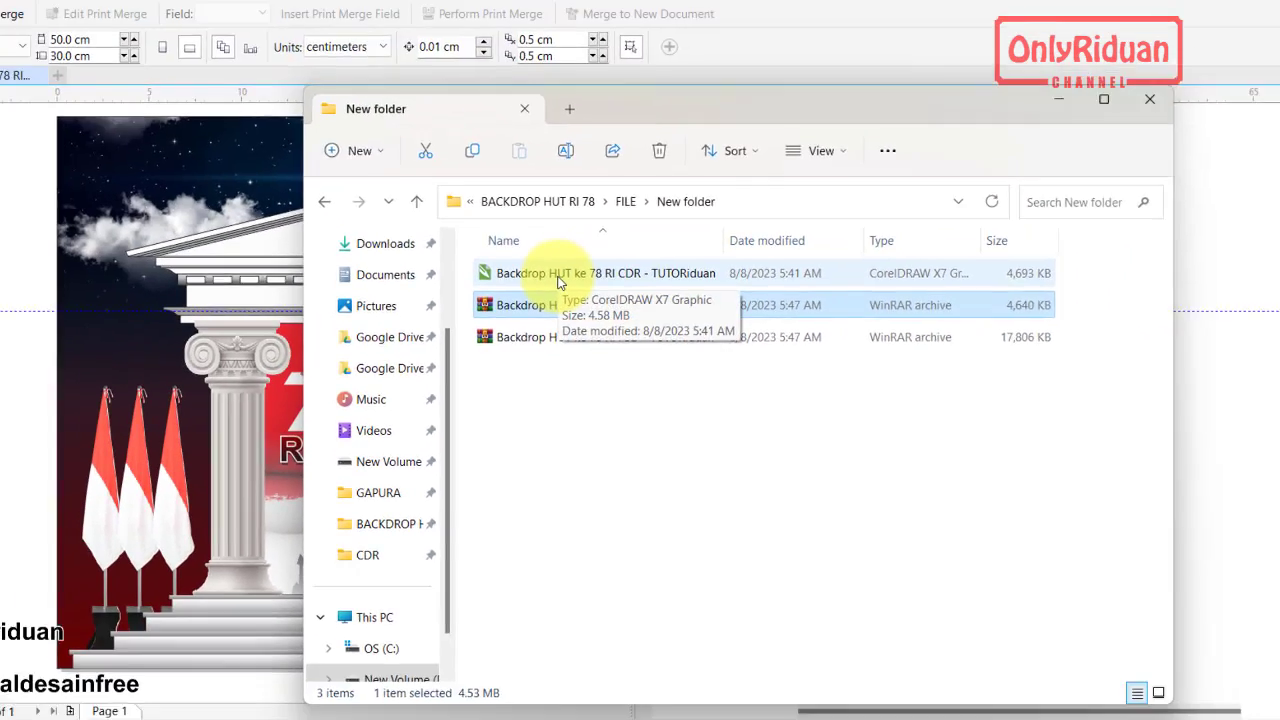
pyautogui.click(125, 275)
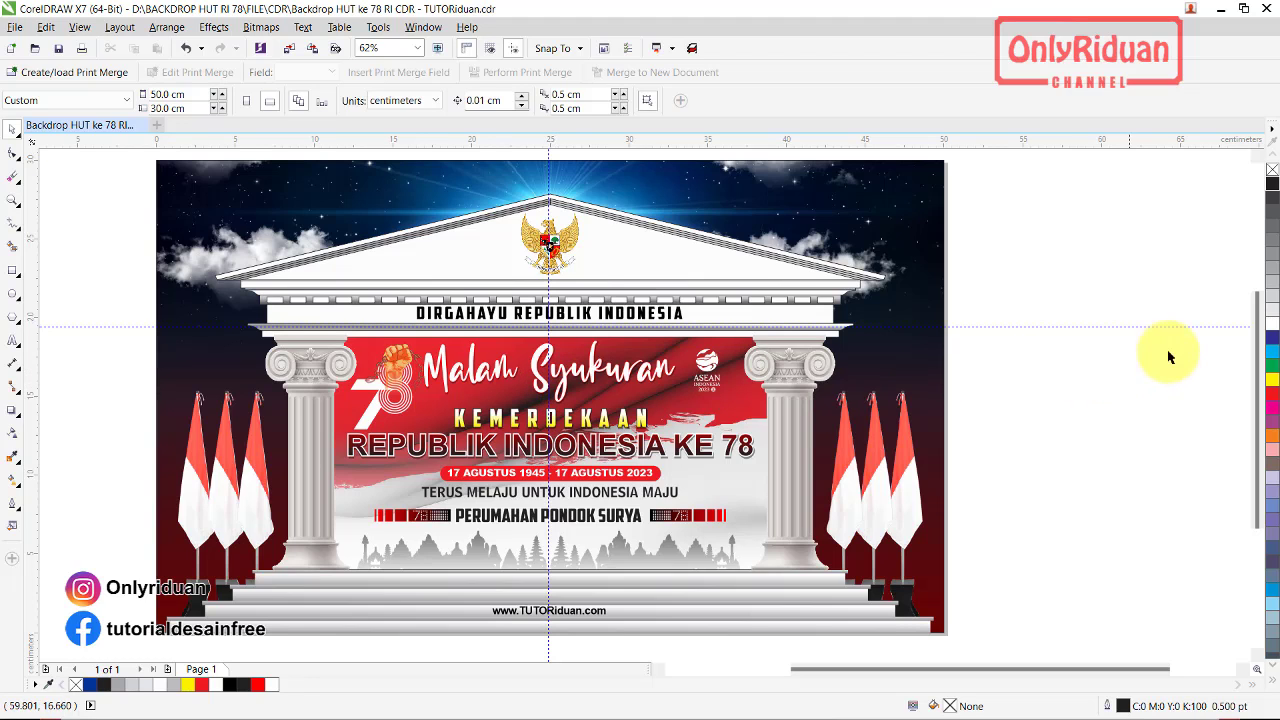
# - Select all 41 backdrop objects with Ctrl+A and open File > Export
pyautogui.moveTo(1260, 343); pyautogui.dragTo(1260, 342)
pyautogui.scroll(-1, 1260, 343)
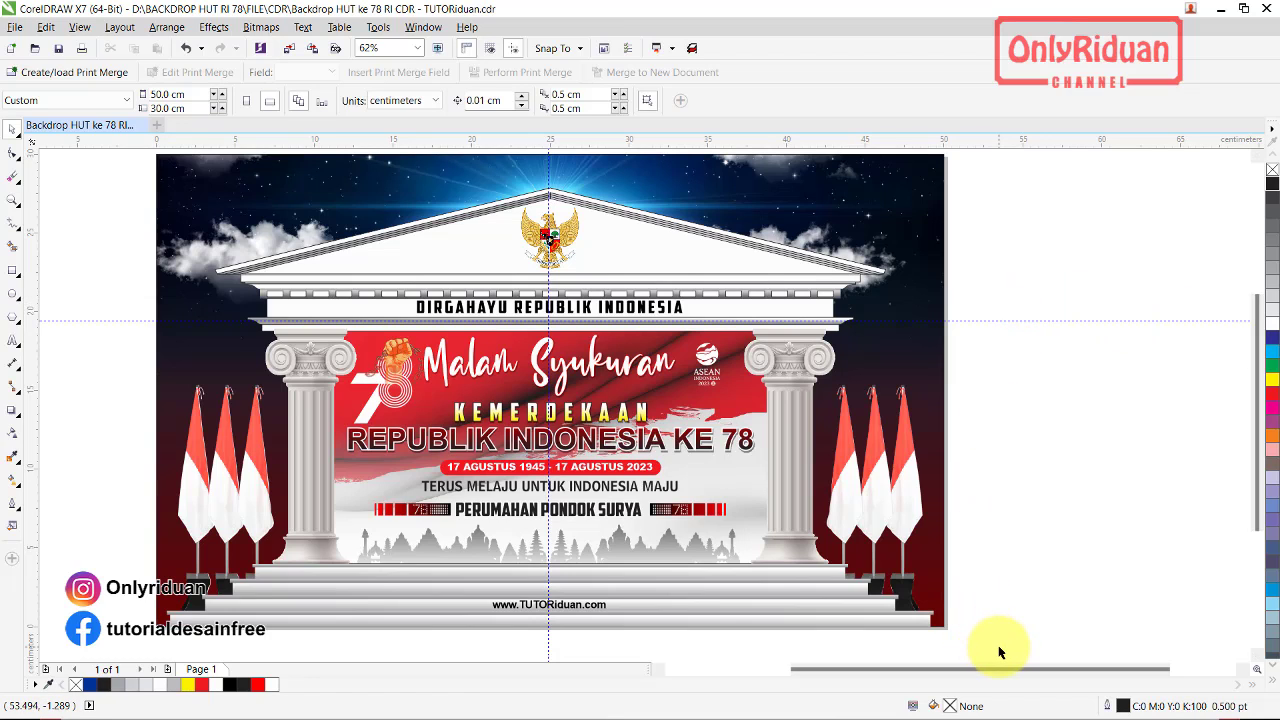
pyautogui.scroll(1, 150, 170)
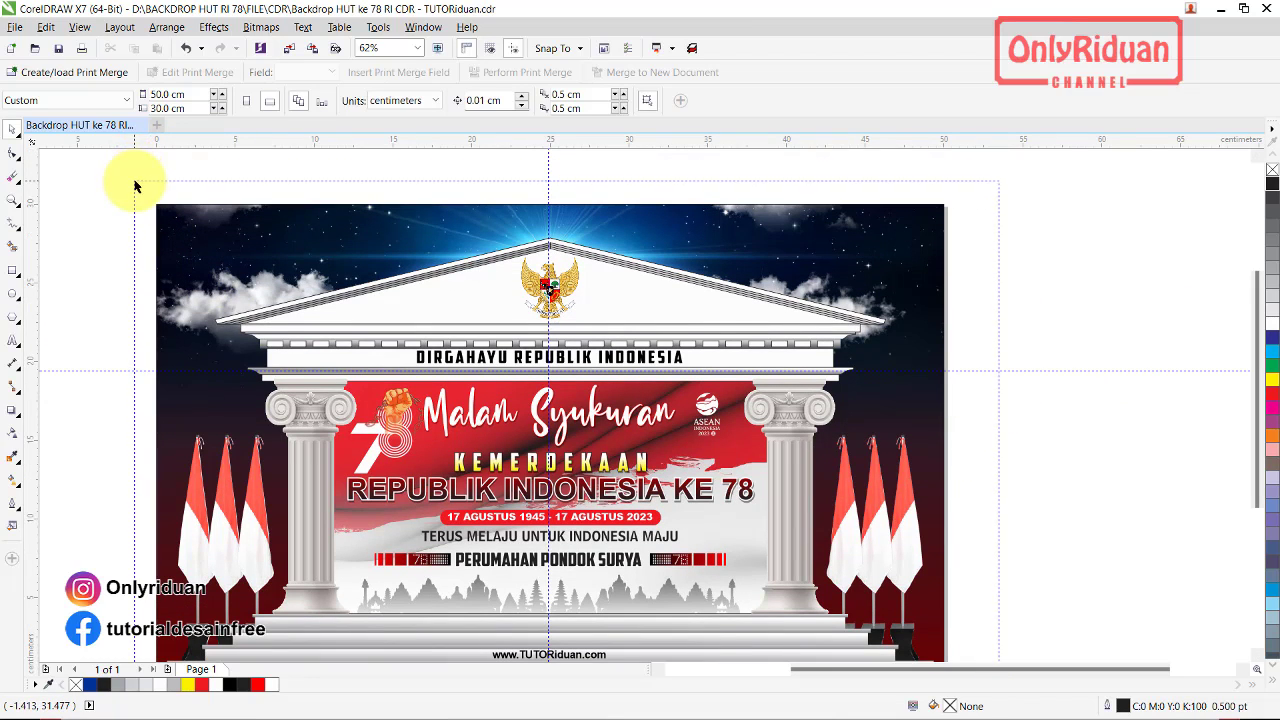
pyautogui.hotkey('ctrl', 'a')
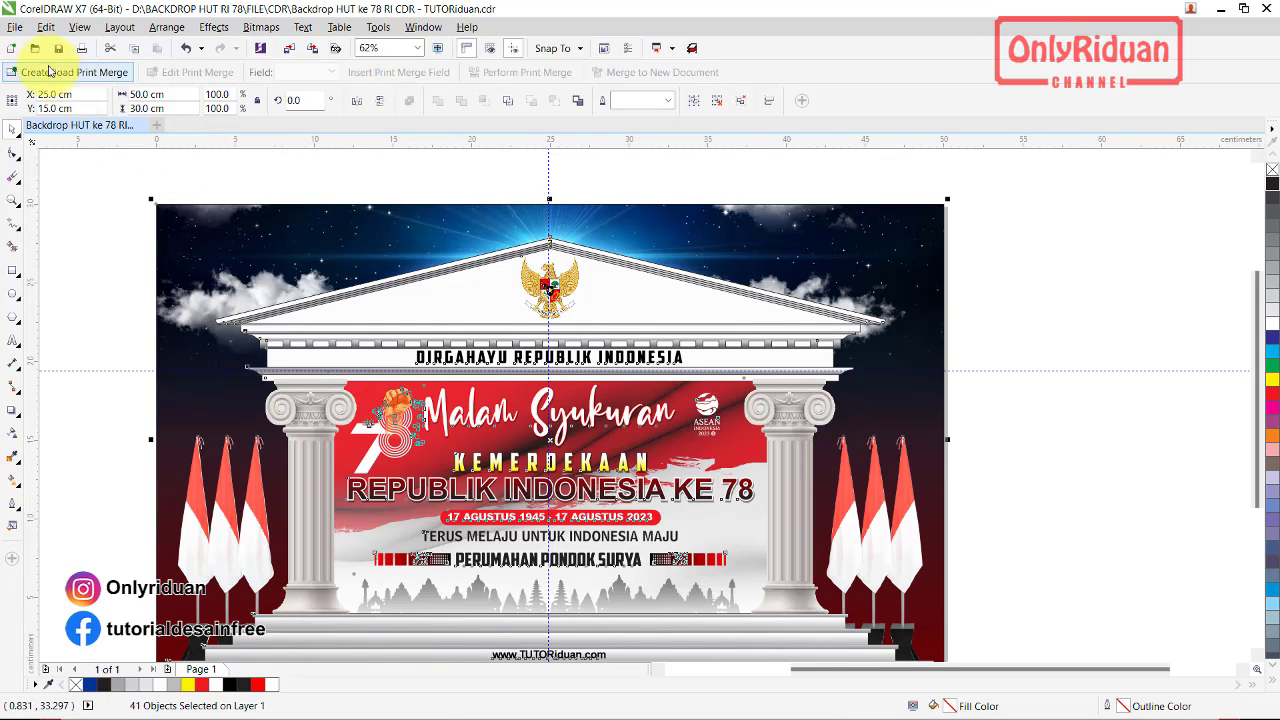
pyautogui.click(15, 28)
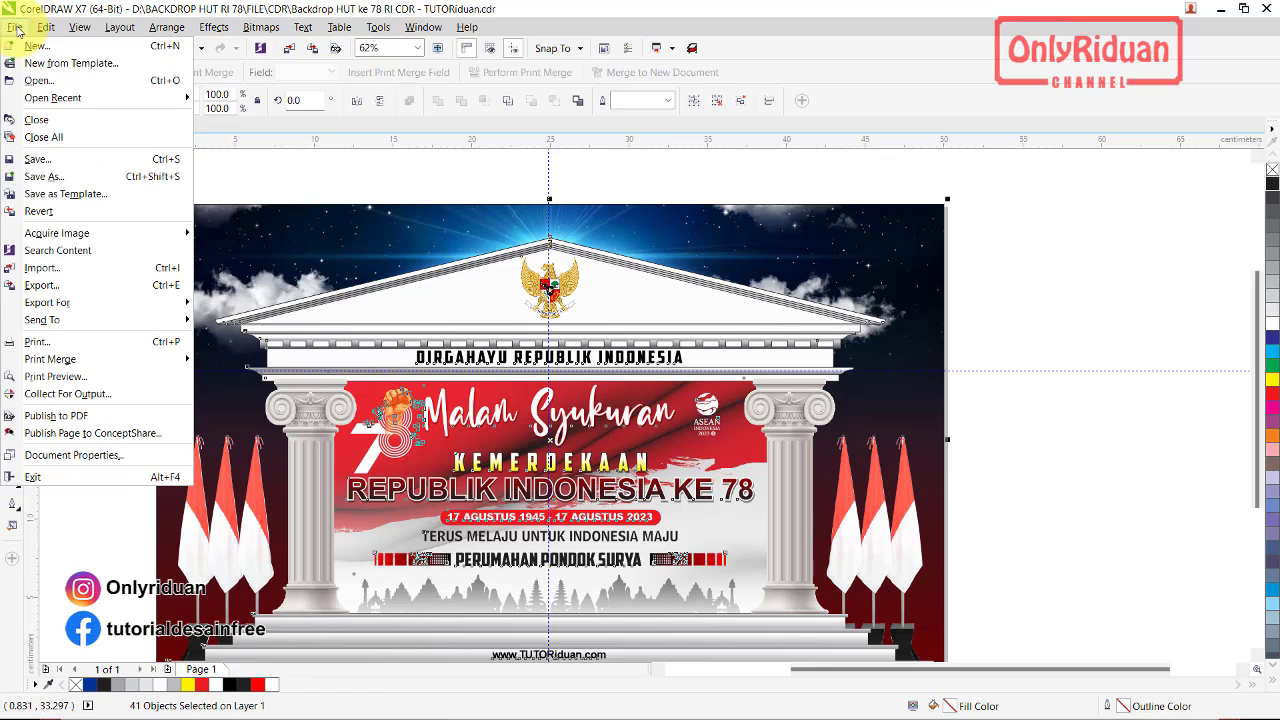
pyautogui.click(58, 289)
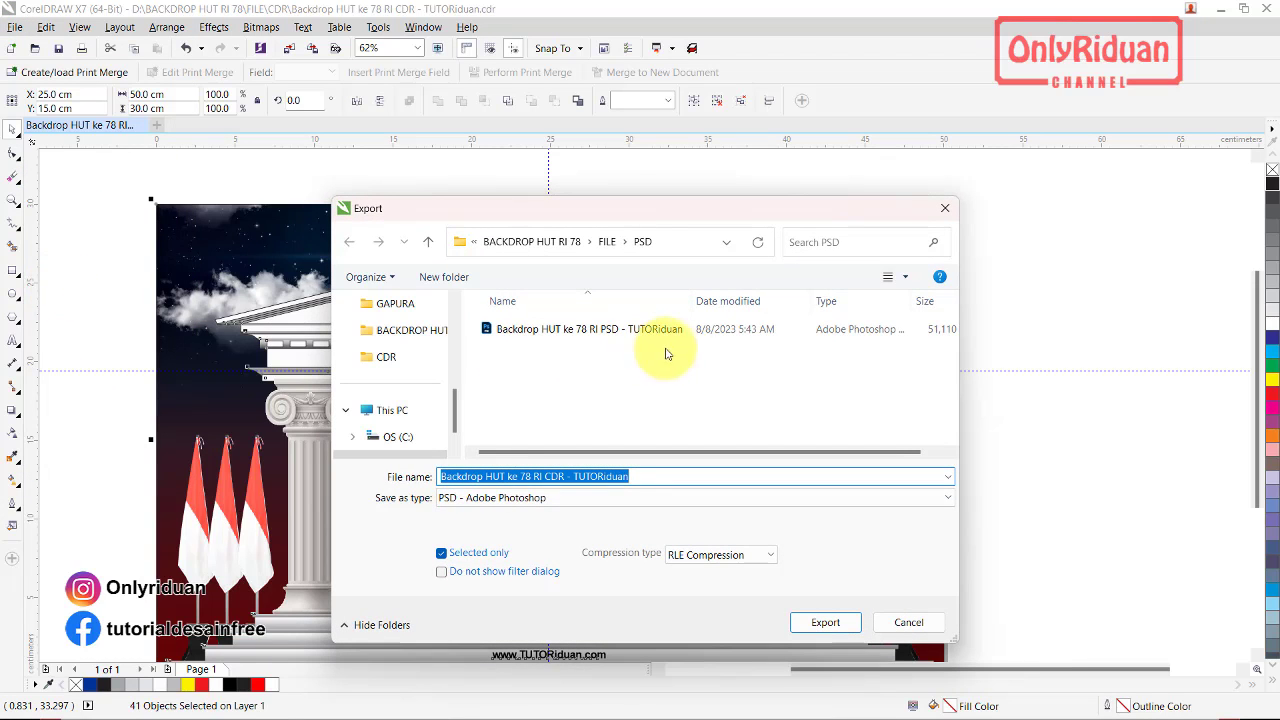
# - Create and open a CETAK folder in BACKDROP HUT RI 78, with JPG as export type
pyautogui.click(553, 245)
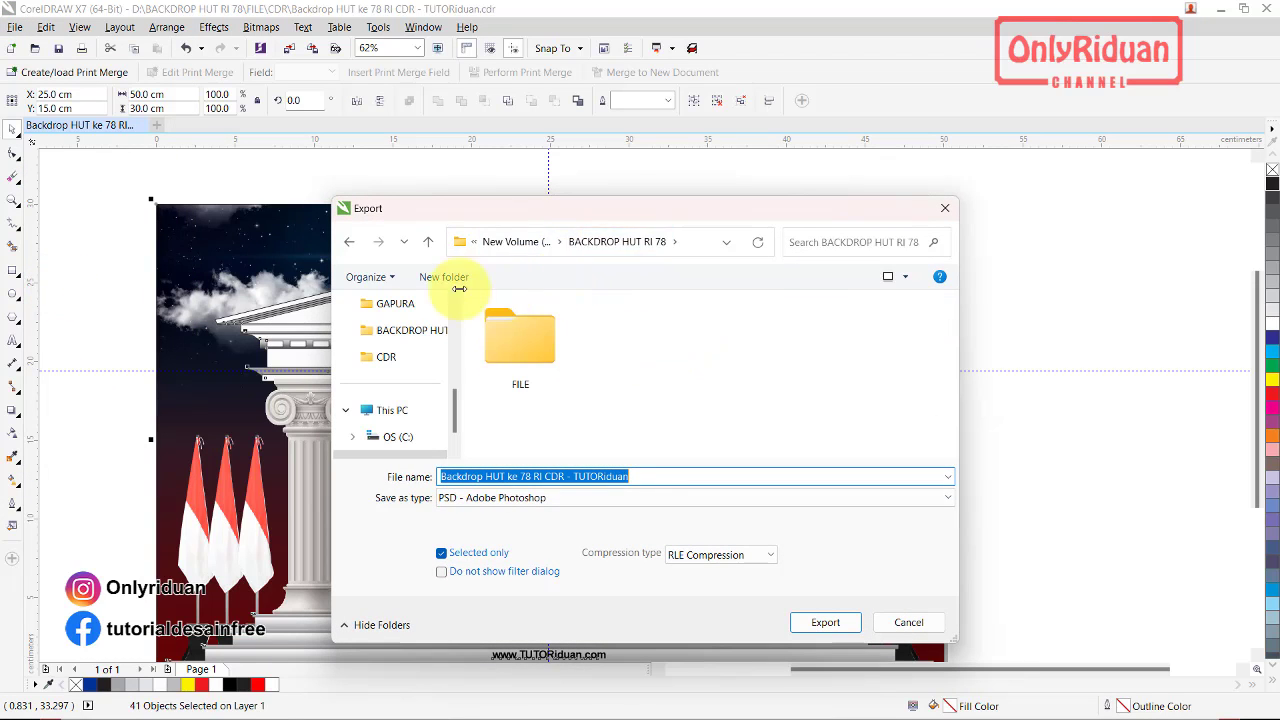
pyautogui.click(430, 277)
pyautogui.write('CETAK')
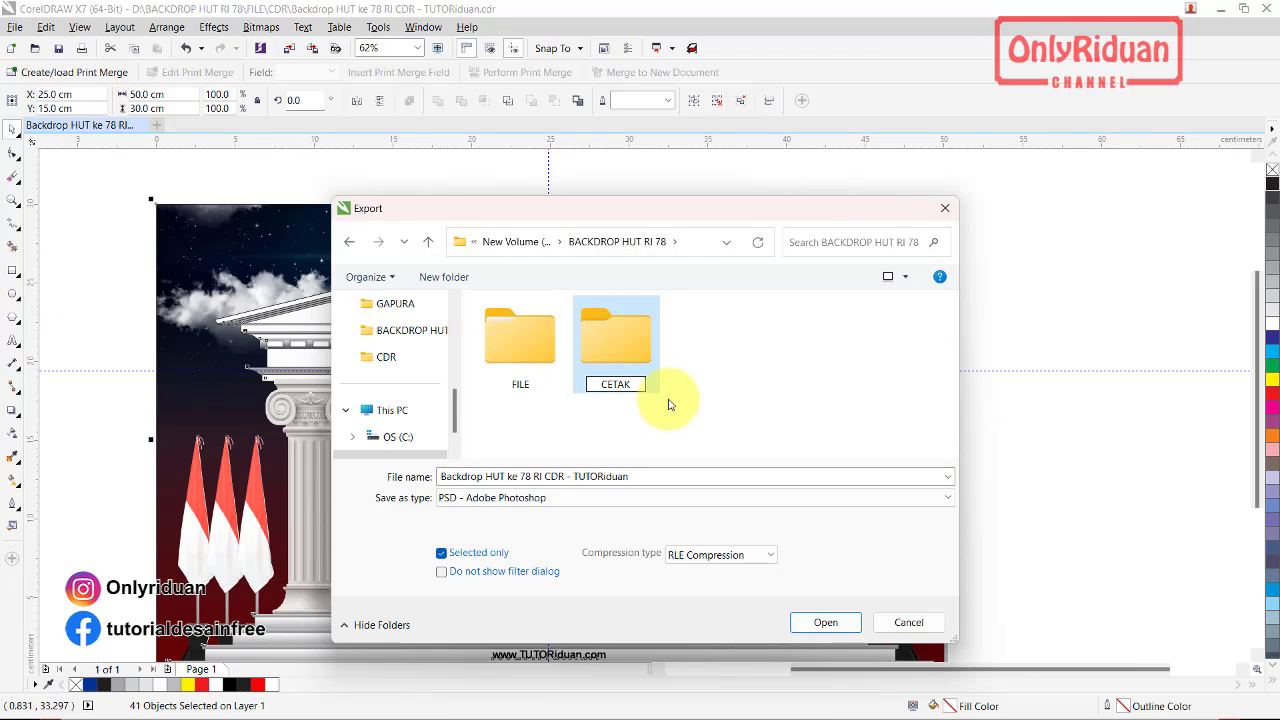
pyautogui.press('Return')
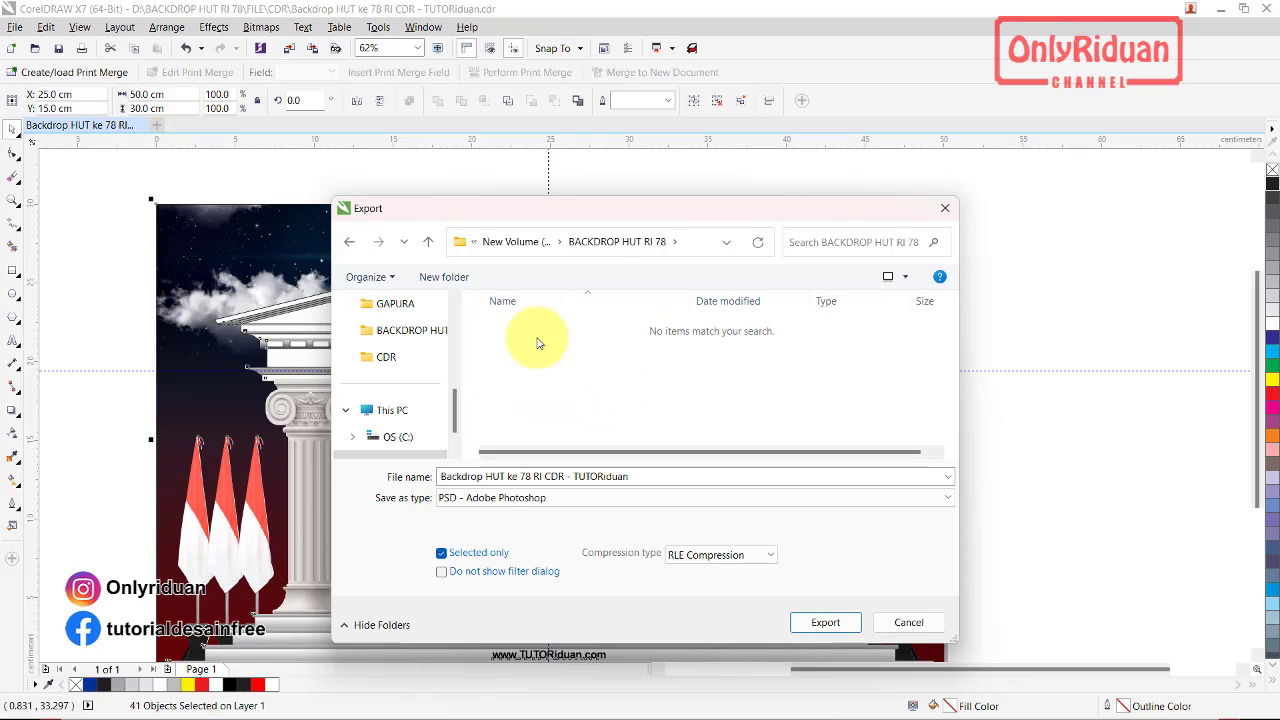
pyautogui.doubleClick(530, 340)
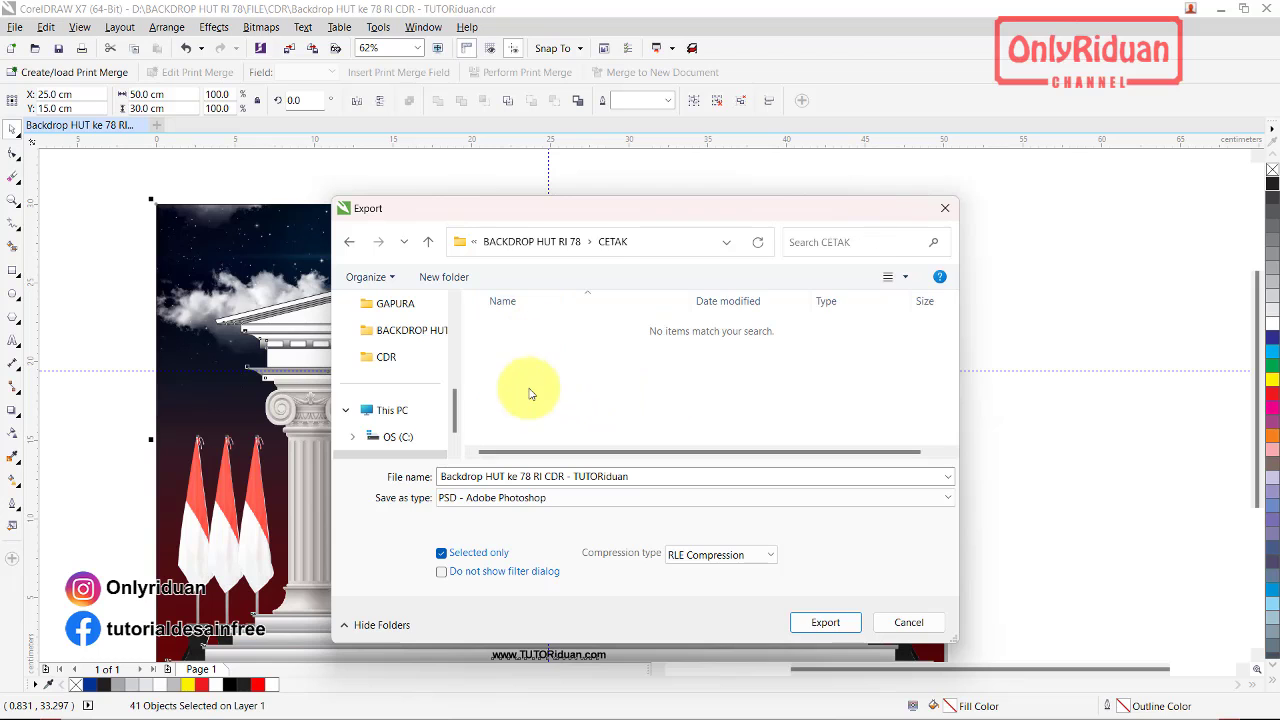
pyautogui.click(522, 502)
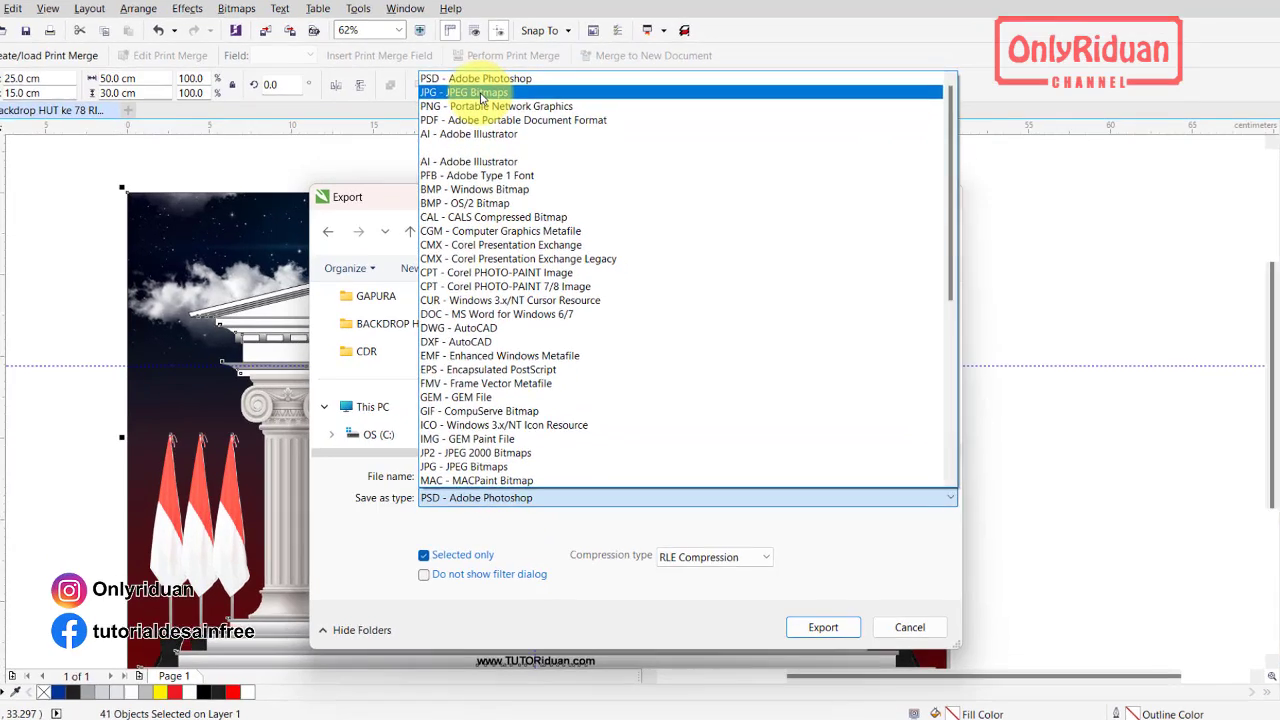
pyautogui.click(497, 108)
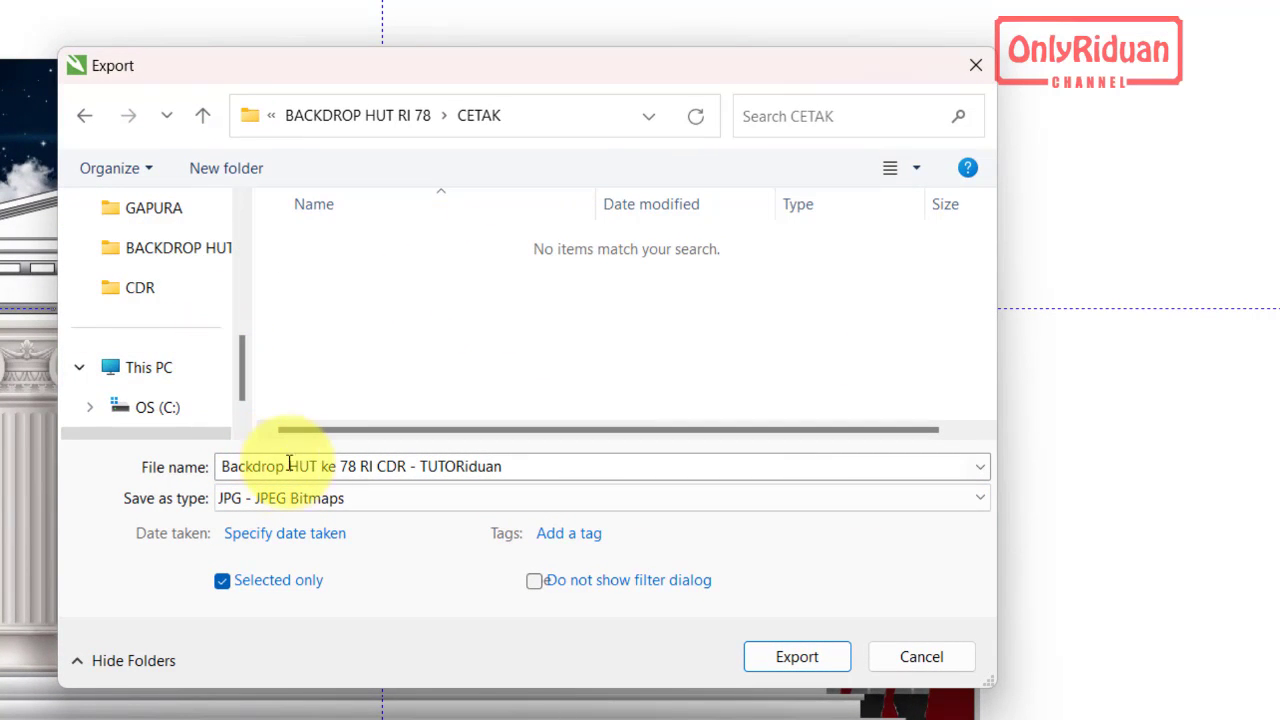
# - Name the export 'Backdrop HUT RI 3X5M 1 LEMBAR MA' and proceed to the JPEG options
pyautogui.click(527, 470)
pyautogui.click(505, 466)
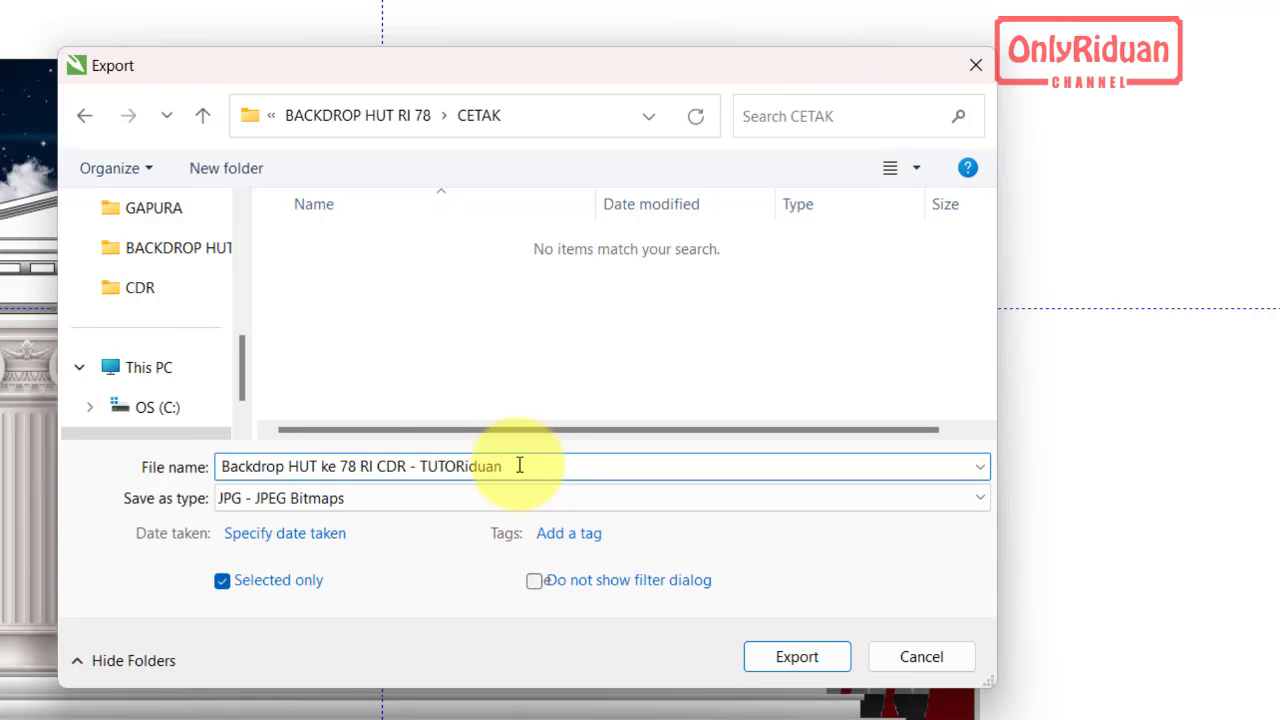
pyautogui.moveTo(519, 466); pyautogui.dragTo(329, 469)
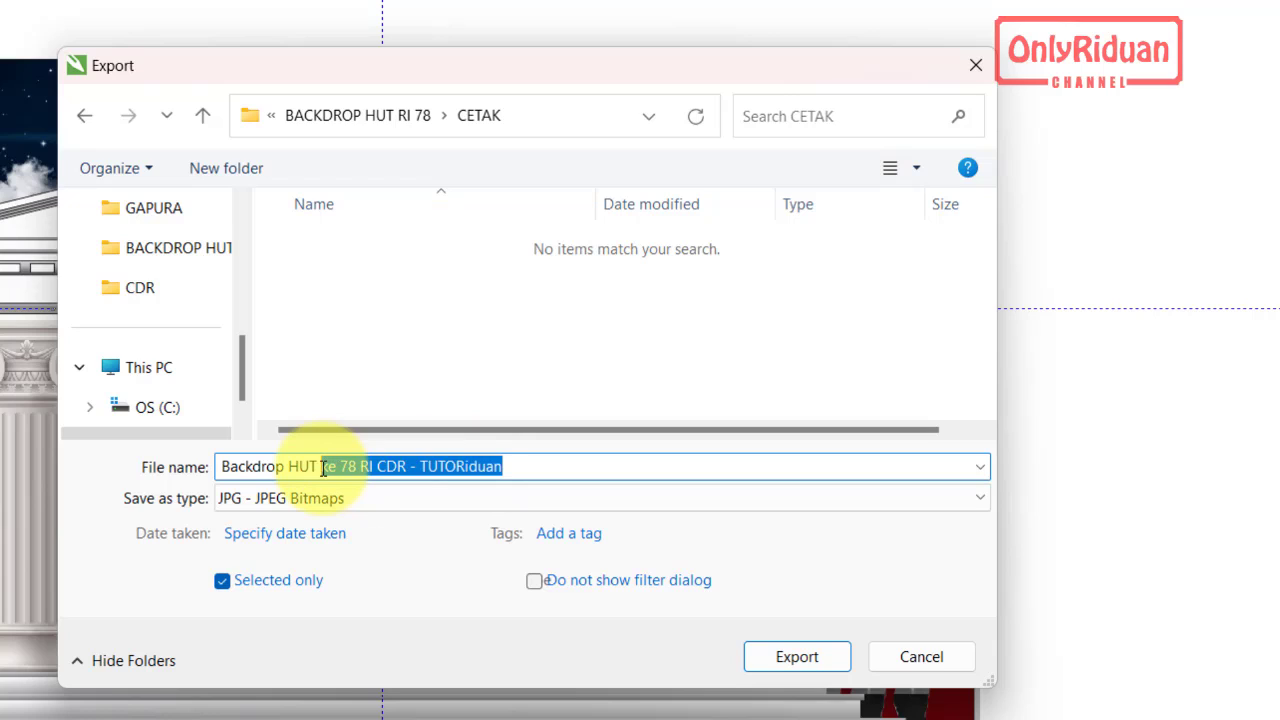
pyautogui.write('RI 3X5M  1 LEMBAR MA')
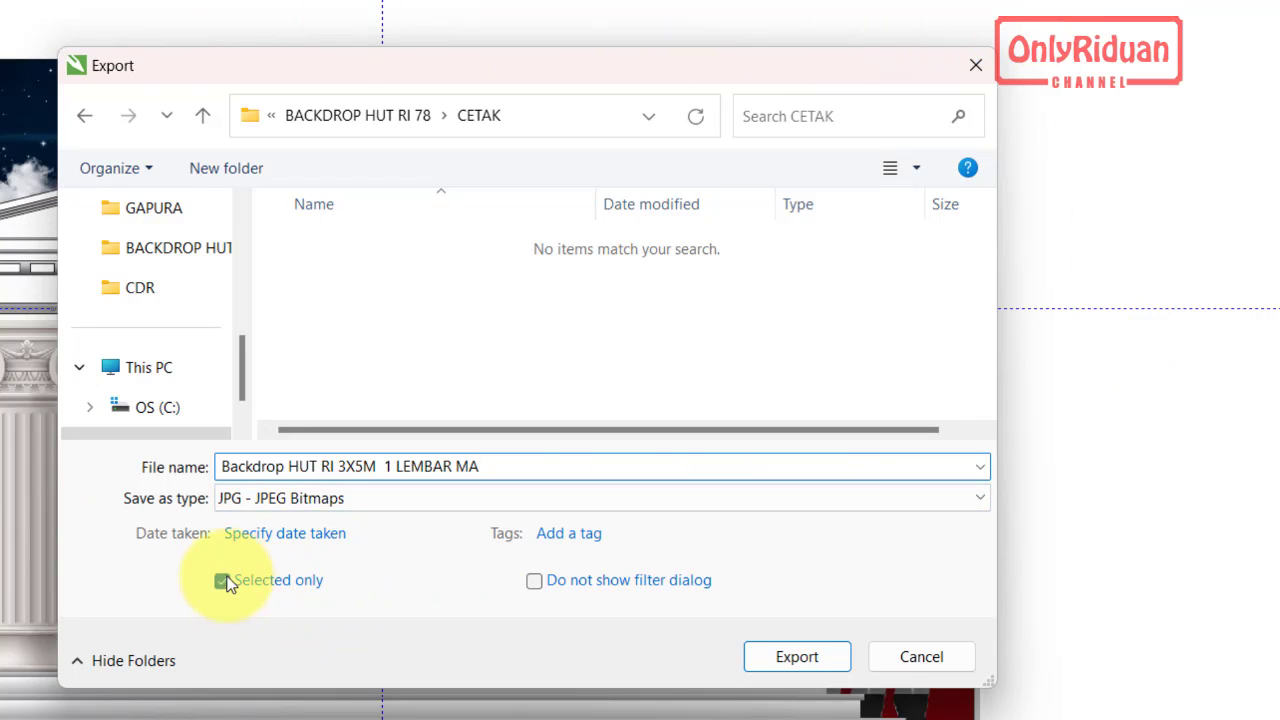
pyautogui.click(795, 657)
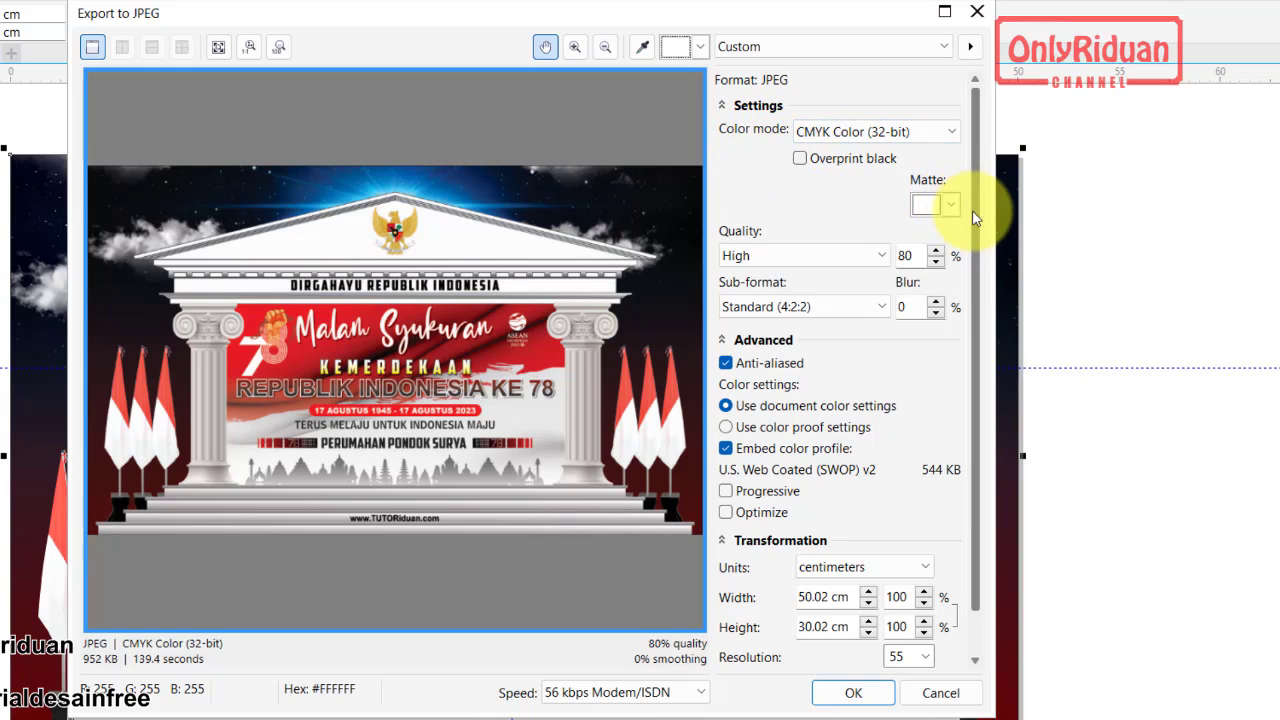
# - Set the JPEG export to 72 resolution and 500 cm width, giving 300.07 cm height
pyautogui.moveTo(973, 210); pyautogui.dragTo(980, 345)
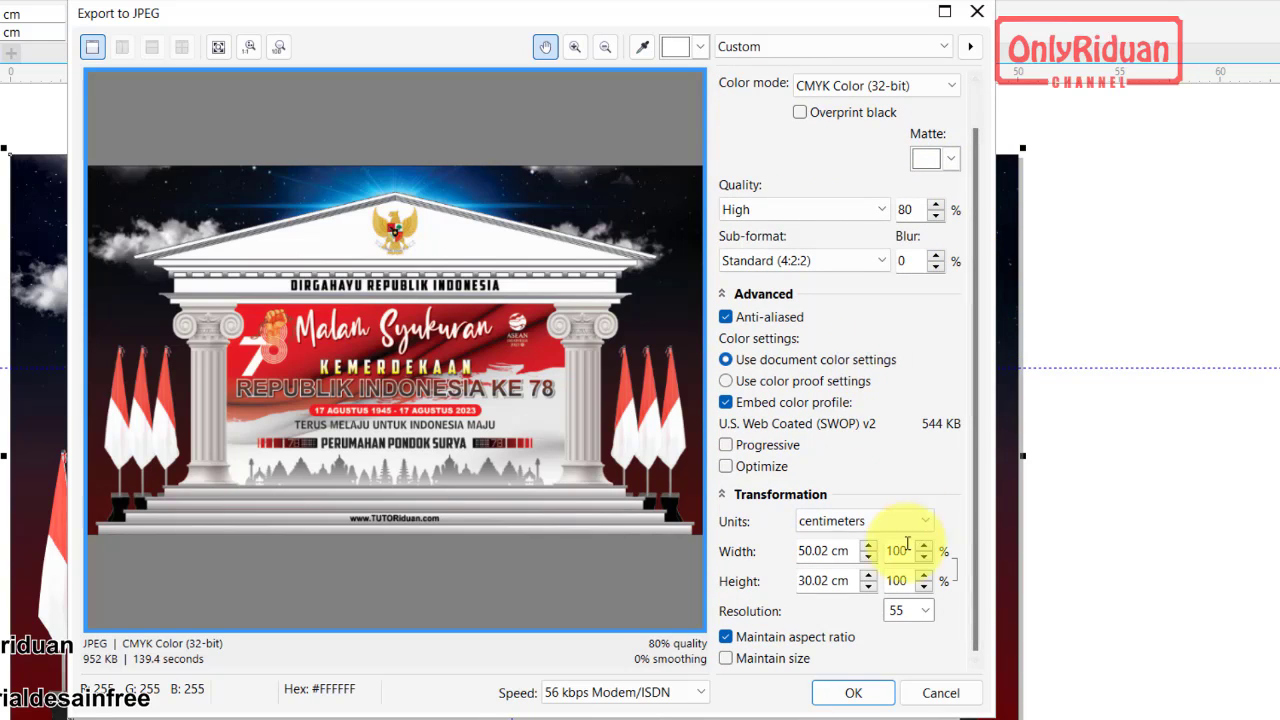
pyautogui.click(926, 612)
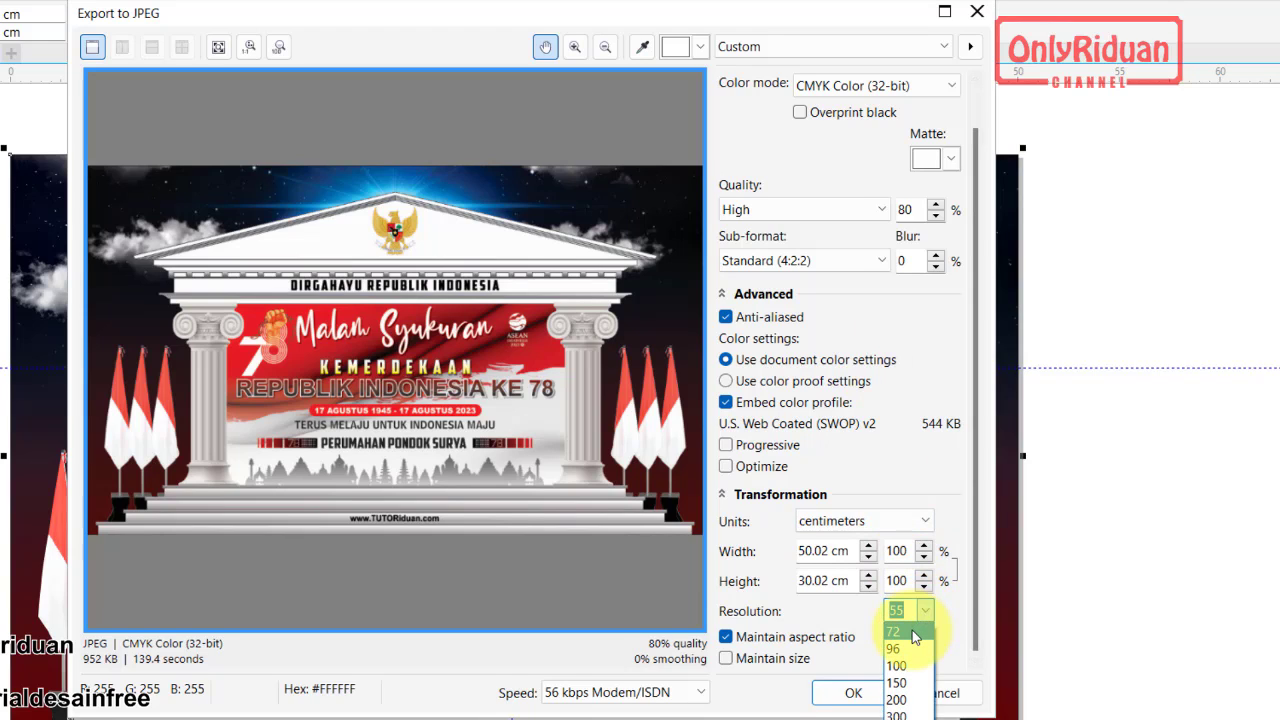
pyautogui.click(908, 631)
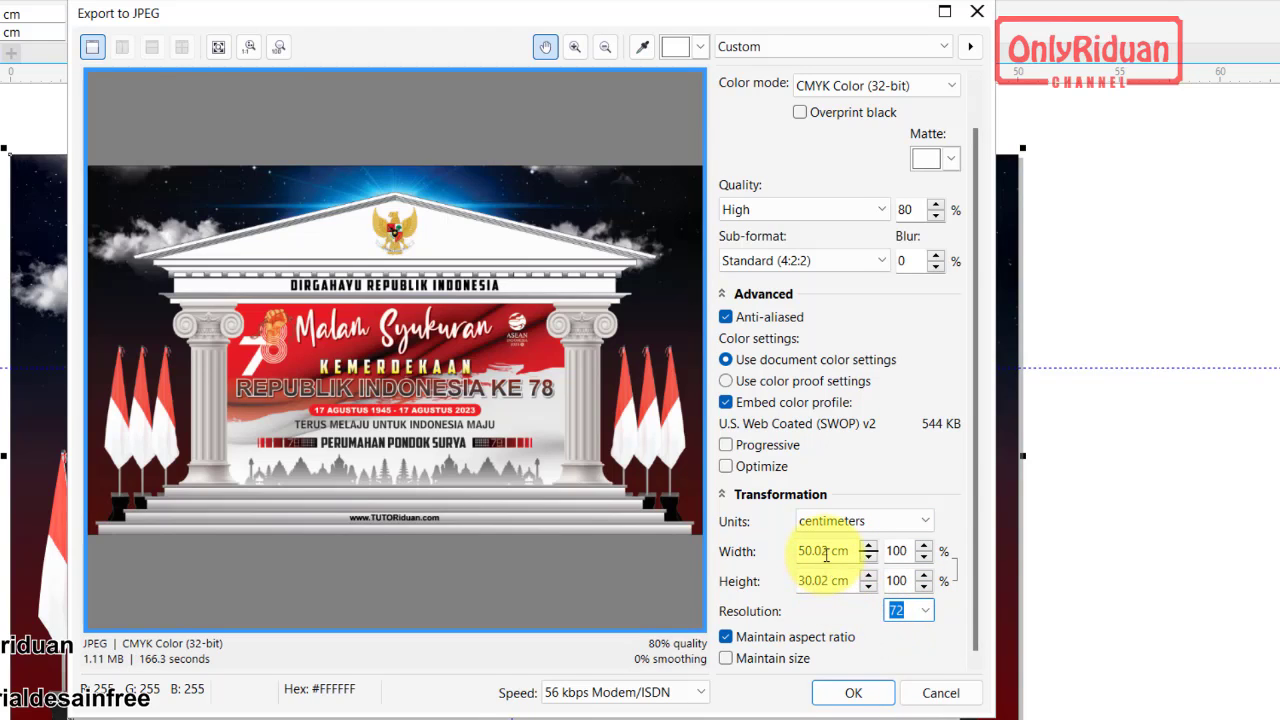
pyautogui.moveTo(826, 553); pyautogui.dragTo(753, 553)
pyautogui.write('5')
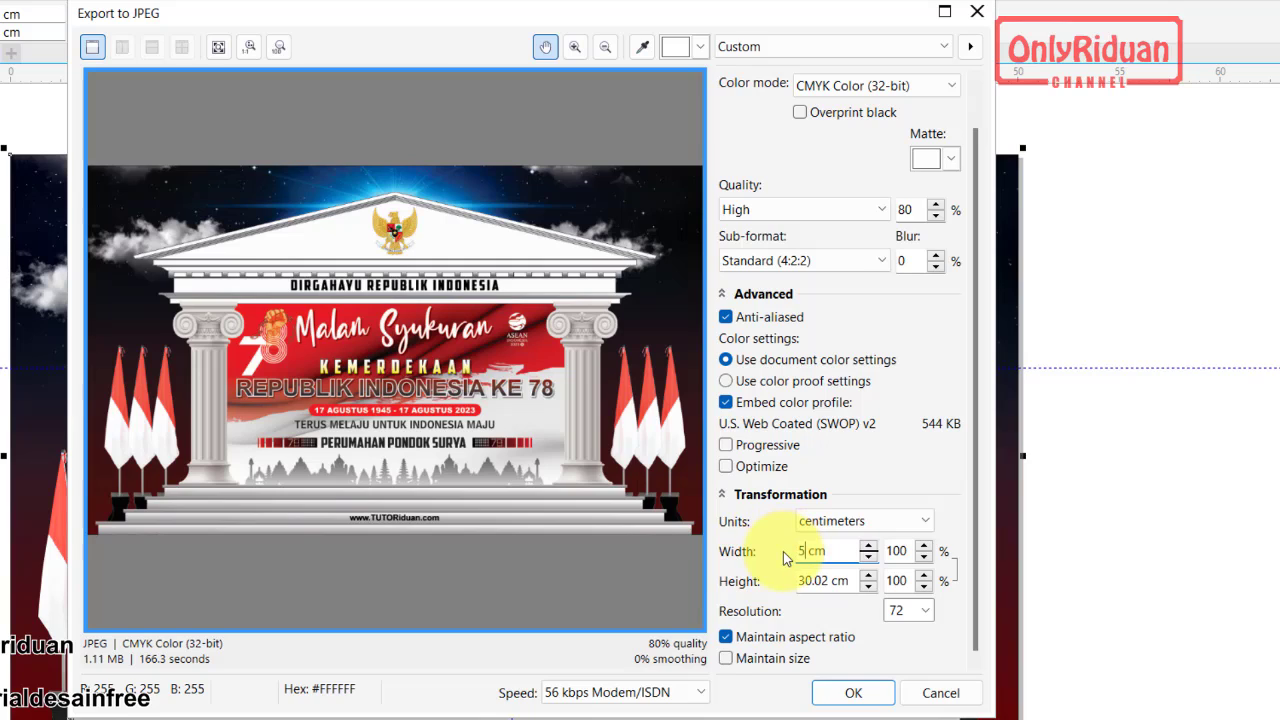
pyautogui.write('00')
pyautogui.click(799, 581)
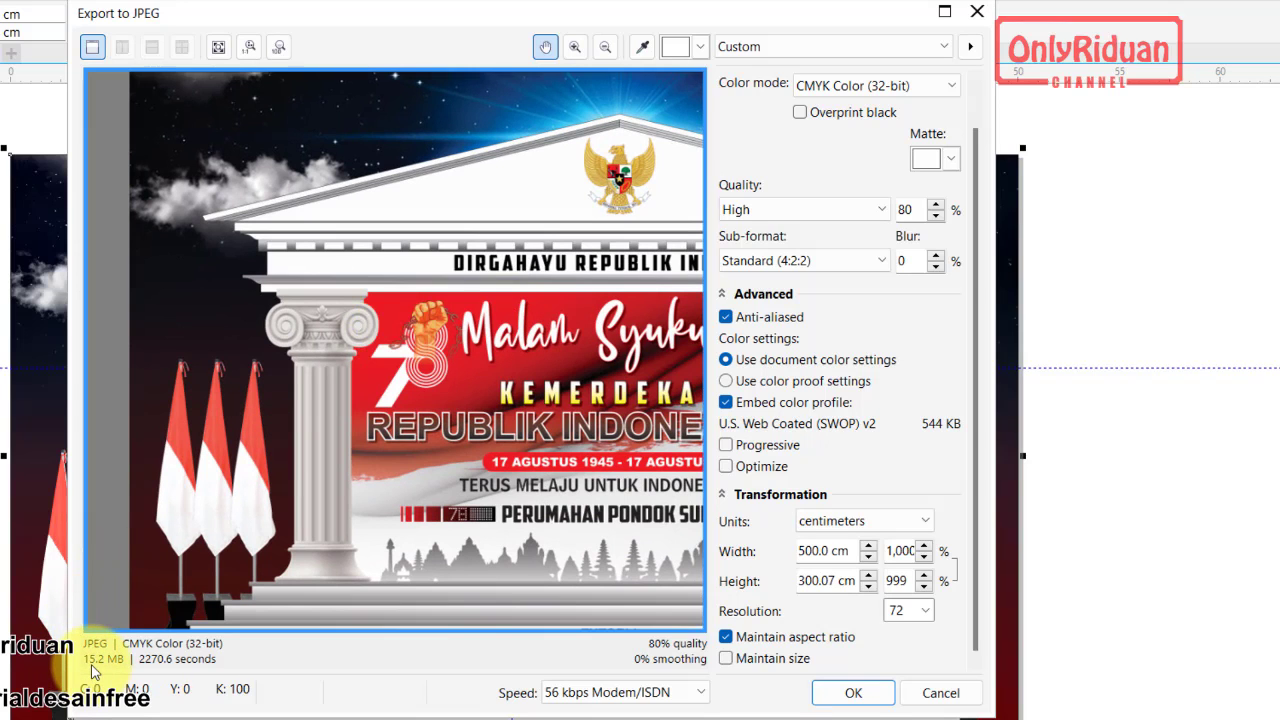
# - Review the 500 cm, 72 dpi, High 80% JPEG settings and preview in the export dialog
pyautogui.scroll(-1, 400, 380)
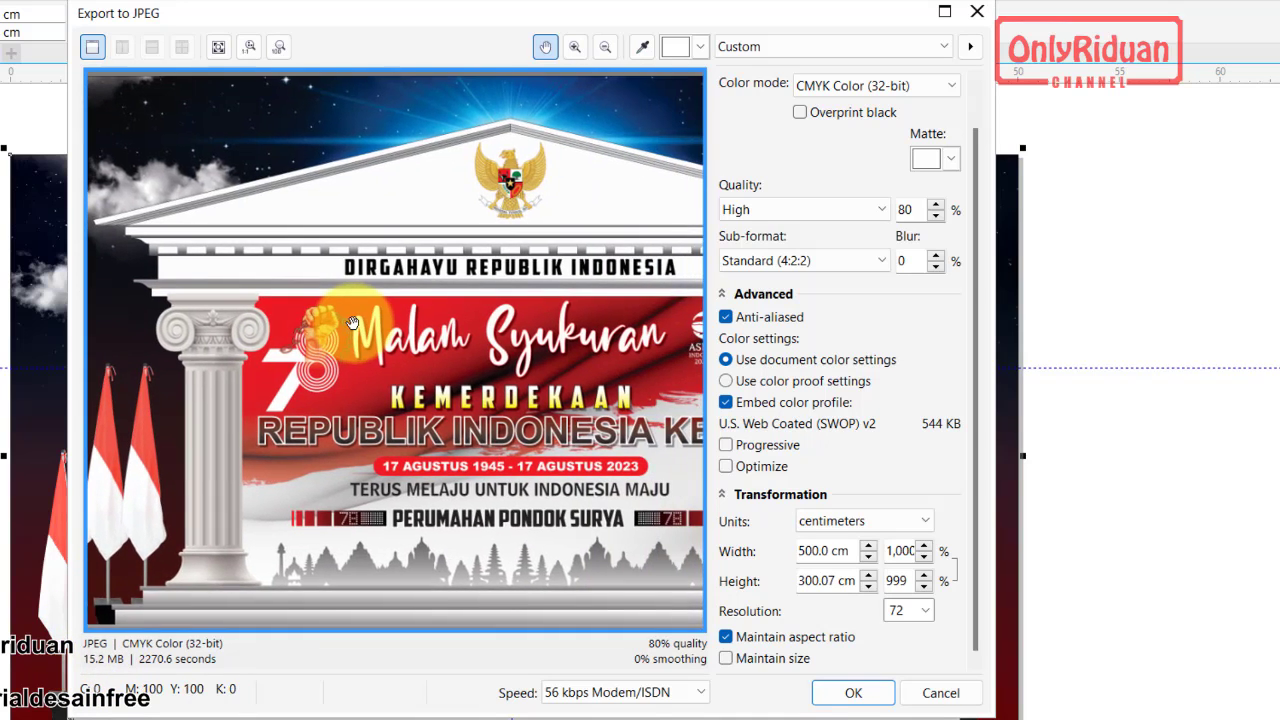
pyautogui.scroll(-1, 400, 380)
pyautogui.scroll(-1, 400, 380)
pyautogui.scroll(1, 400, 380)
pyautogui.scroll(1, 395, 370)
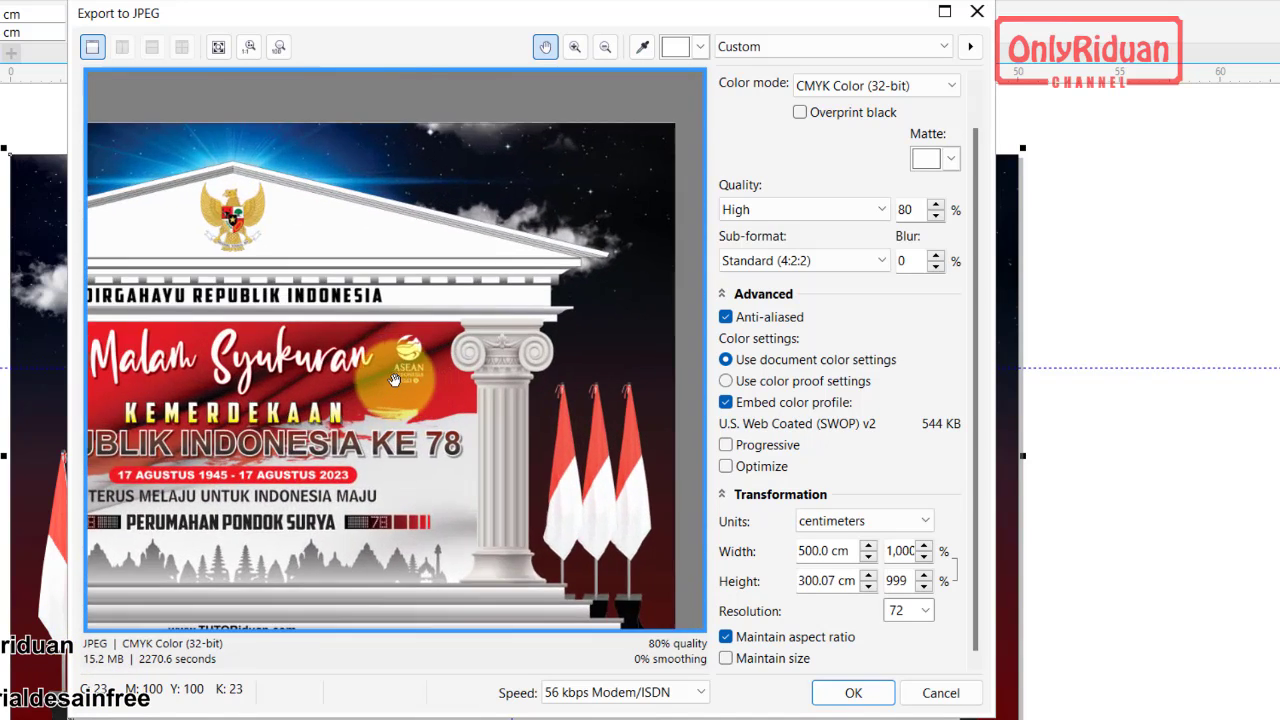
pyautogui.scroll(1, 390, 360)
pyautogui.scroll(1, 377, 336)
pyautogui.scroll(1, 377, 336)
pyautogui.scroll(1, 380, 337)
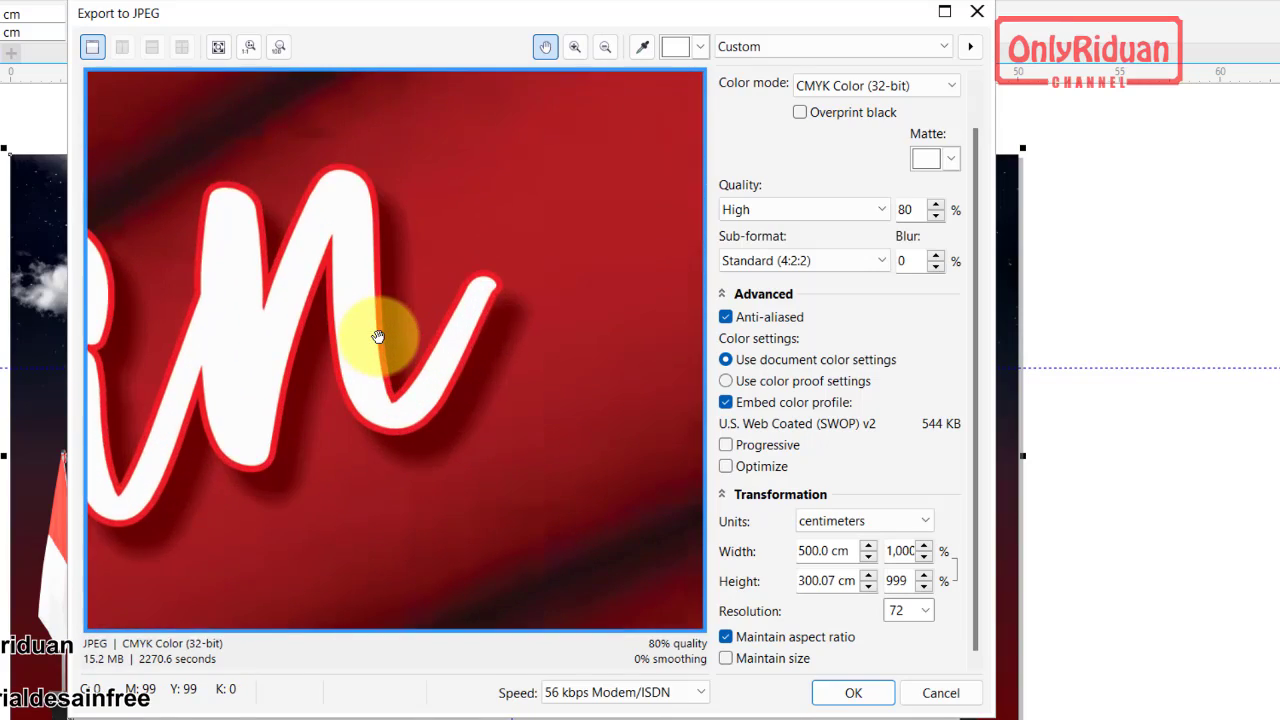
pyautogui.scroll(-1, 380, 337)
pyautogui.scroll(-1, 586, 427)
pyautogui.scroll(-1, 586, 427)
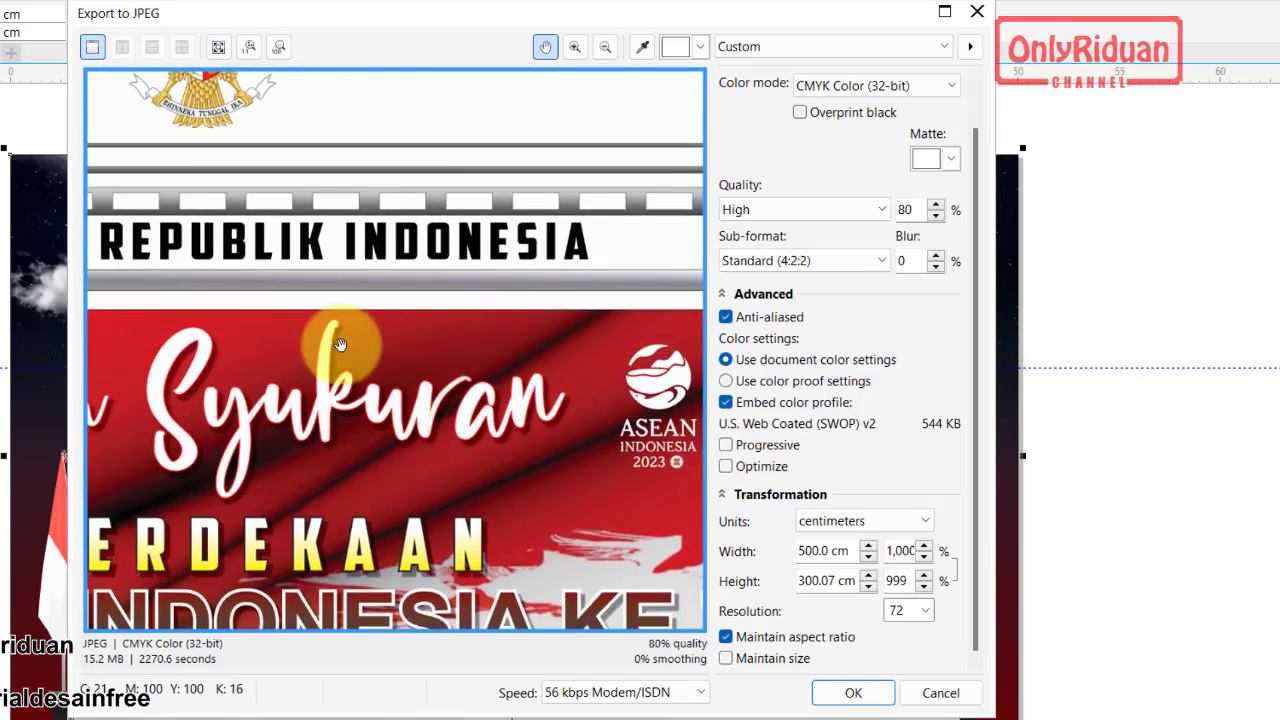
pyautogui.scroll(1, 280, 320)
pyautogui.scroll(1, 301, 366)
pyautogui.scroll(1, 301, 366)
pyautogui.scroll(1, 302, 366)
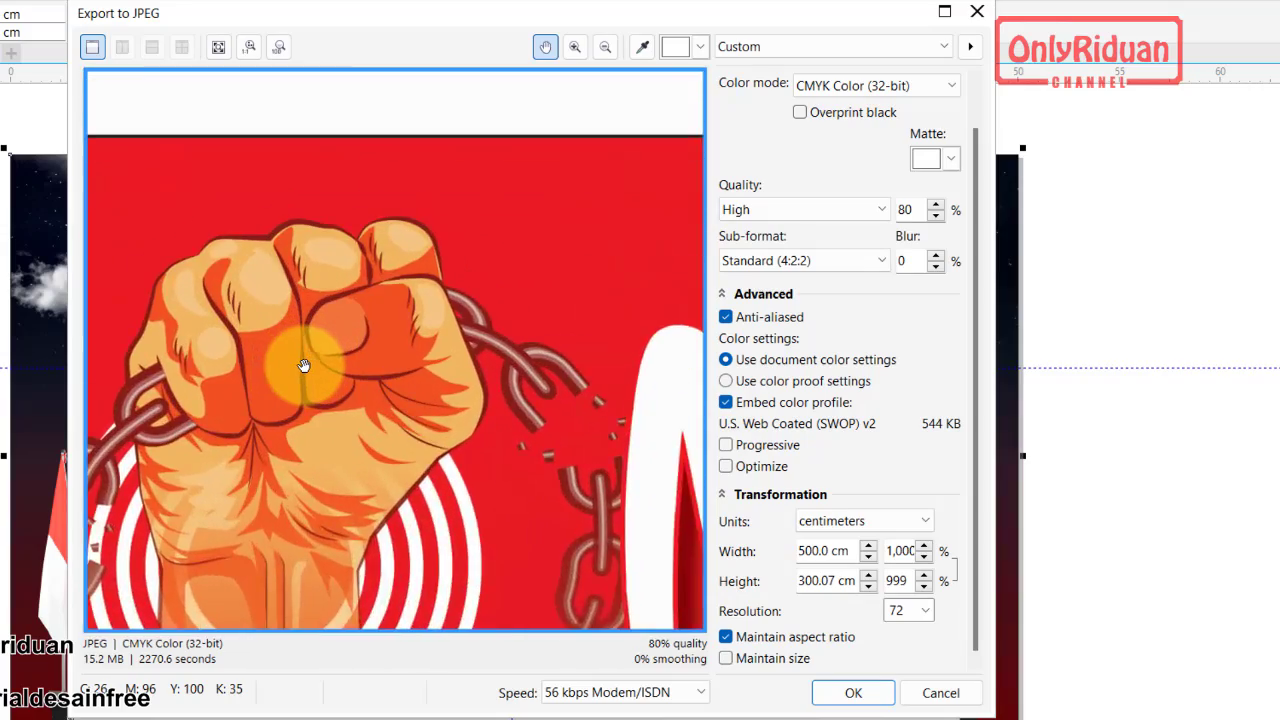
pyautogui.scroll(1, 303, 366)
pyautogui.scroll(-1, 303, 366)
pyautogui.scroll(-1, 301, 366)
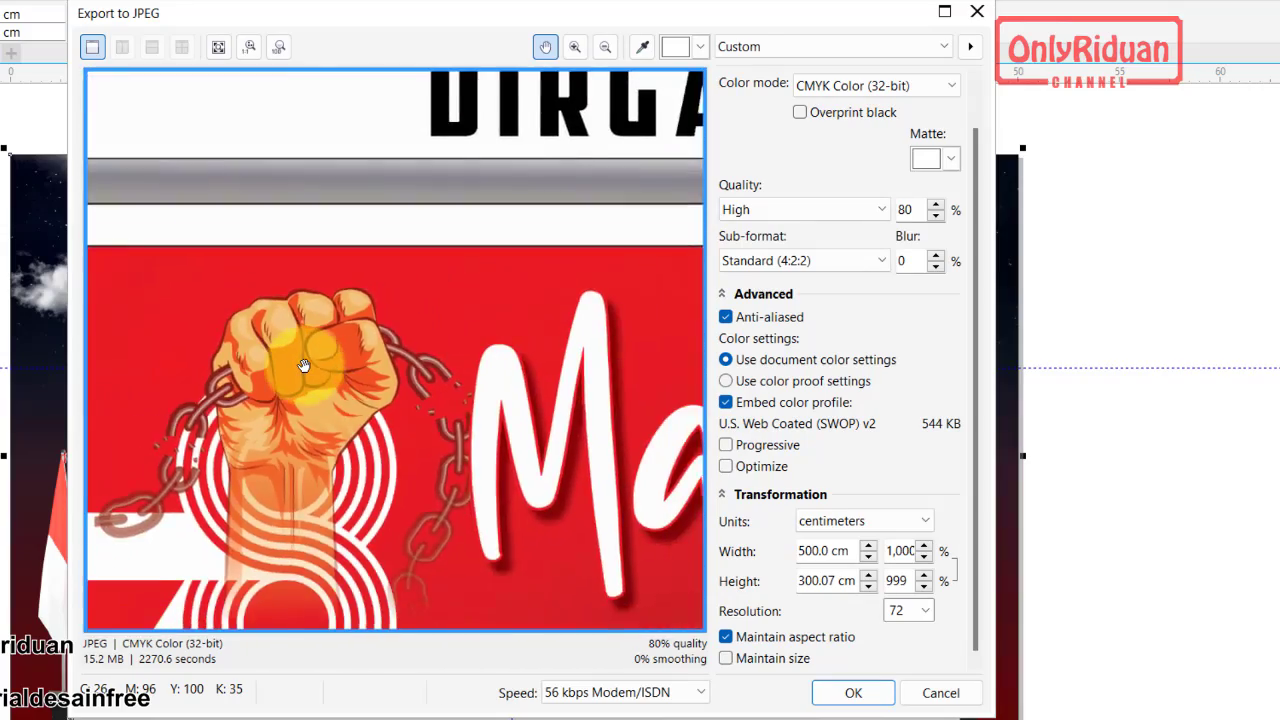
pyautogui.scroll(-1, 301, 366)
pyautogui.click(815, 625)
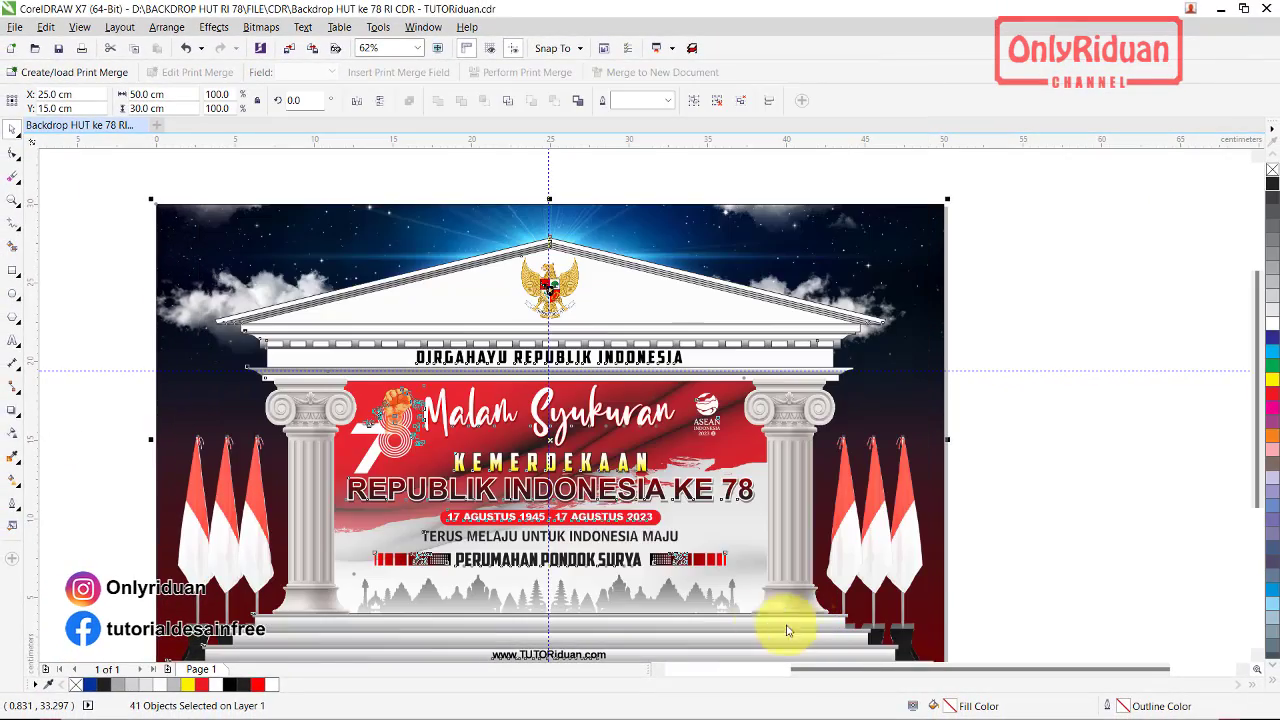
pyautogui.click(1010, 300)
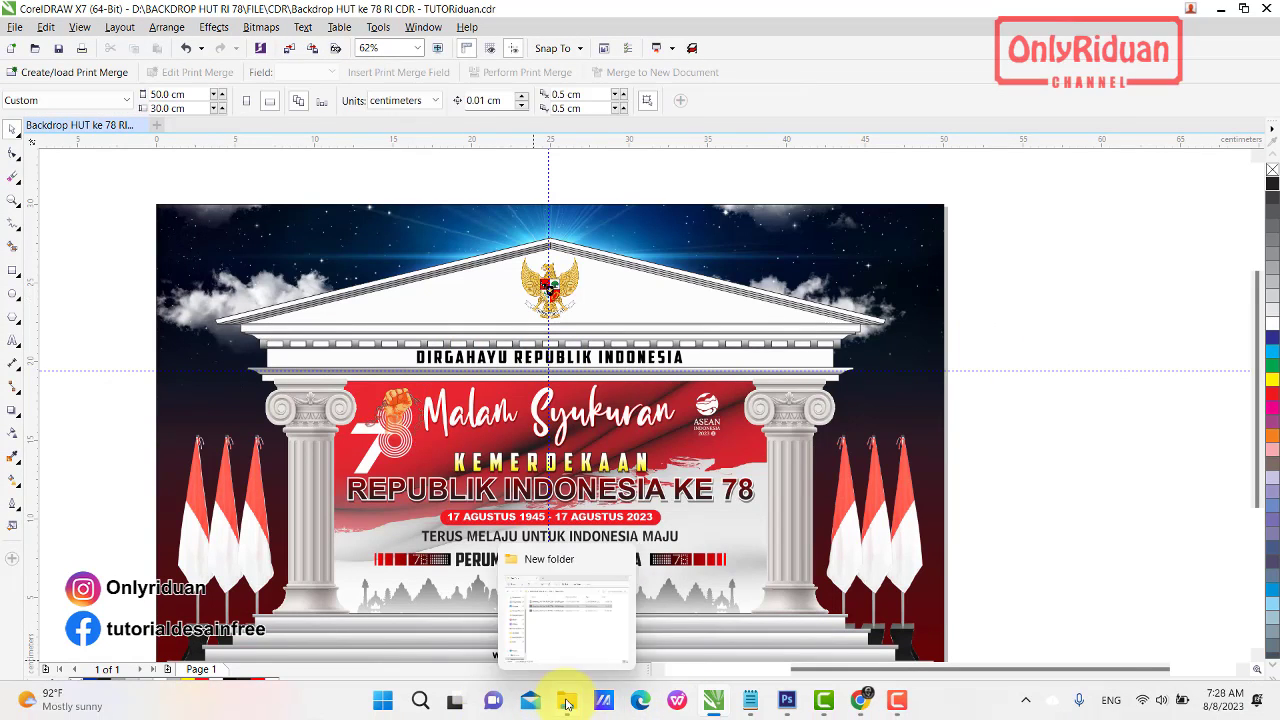
pyautogui.click(566, 700)
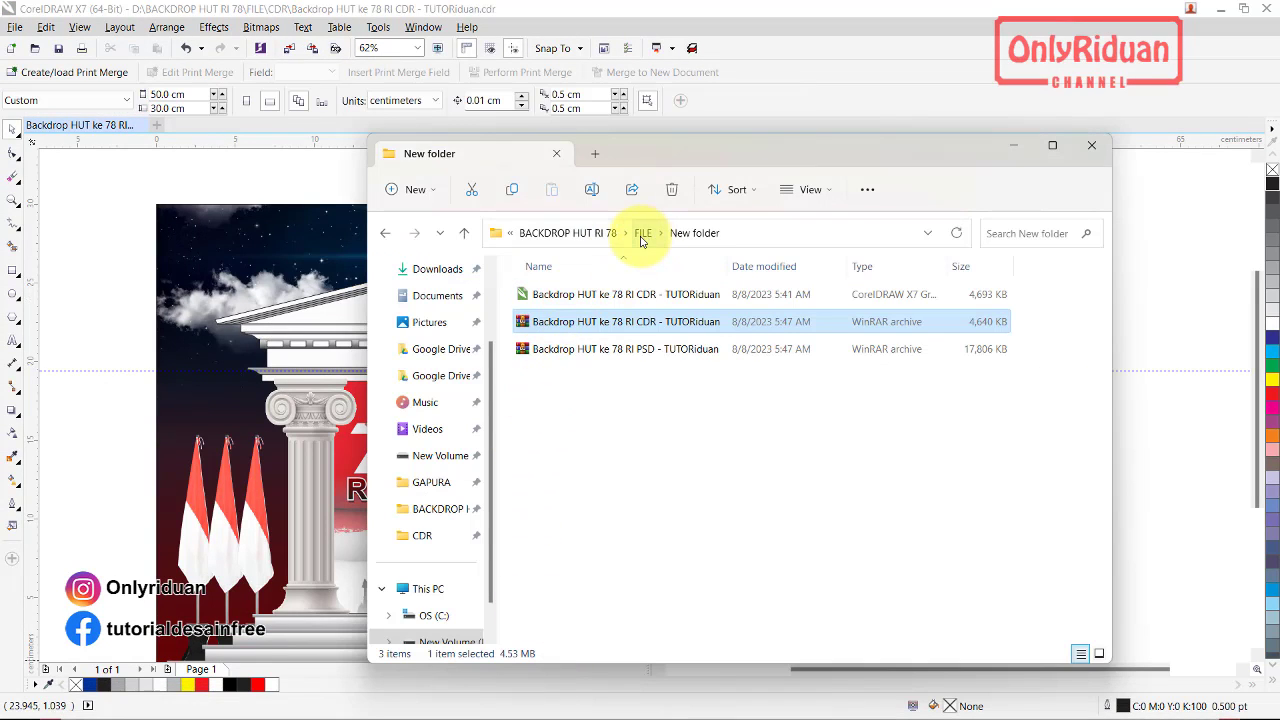
pyautogui.click(567, 232)
pyautogui.doubleClick(551, 297)
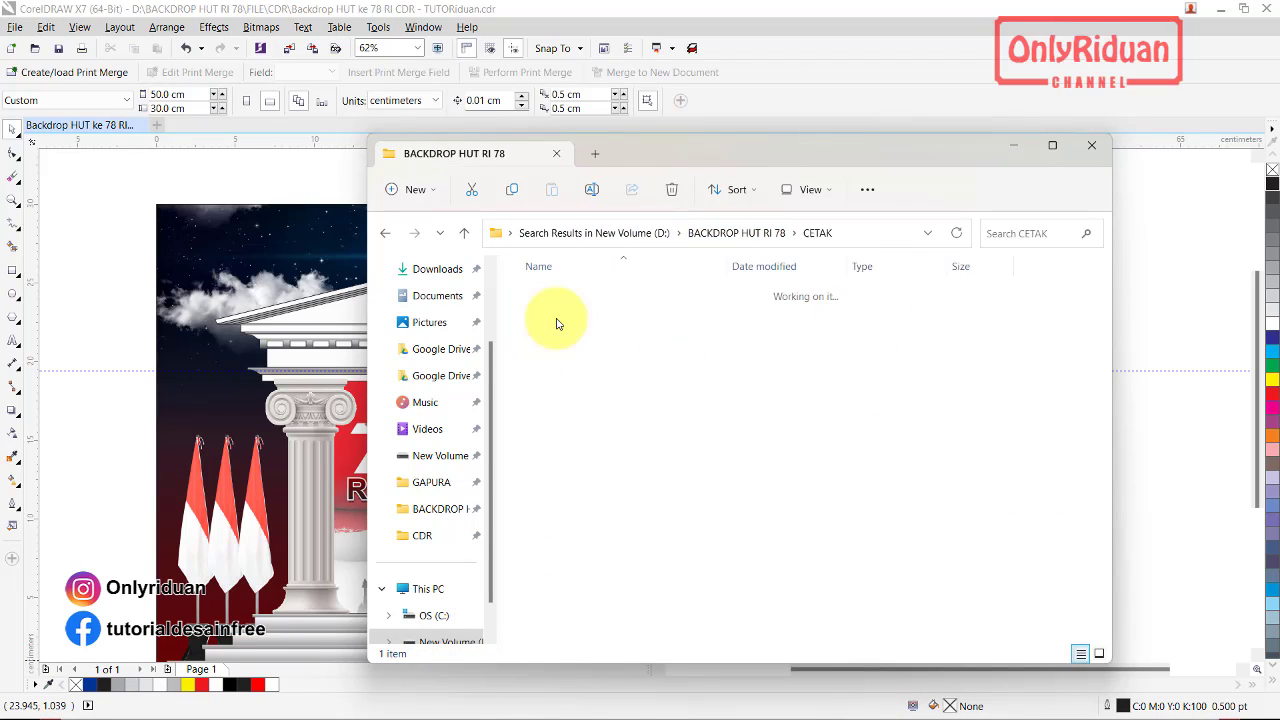
pyautogui.moveTo(555, 318)
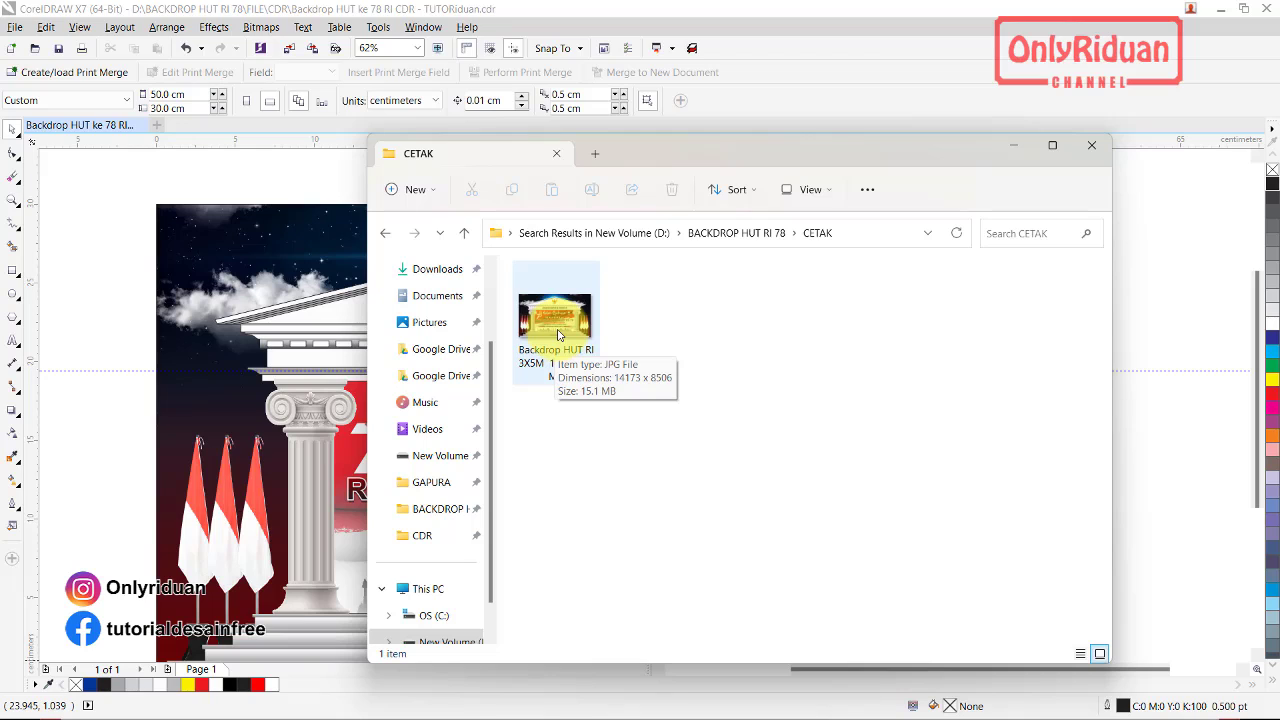
pyautogui.click(561, 320)
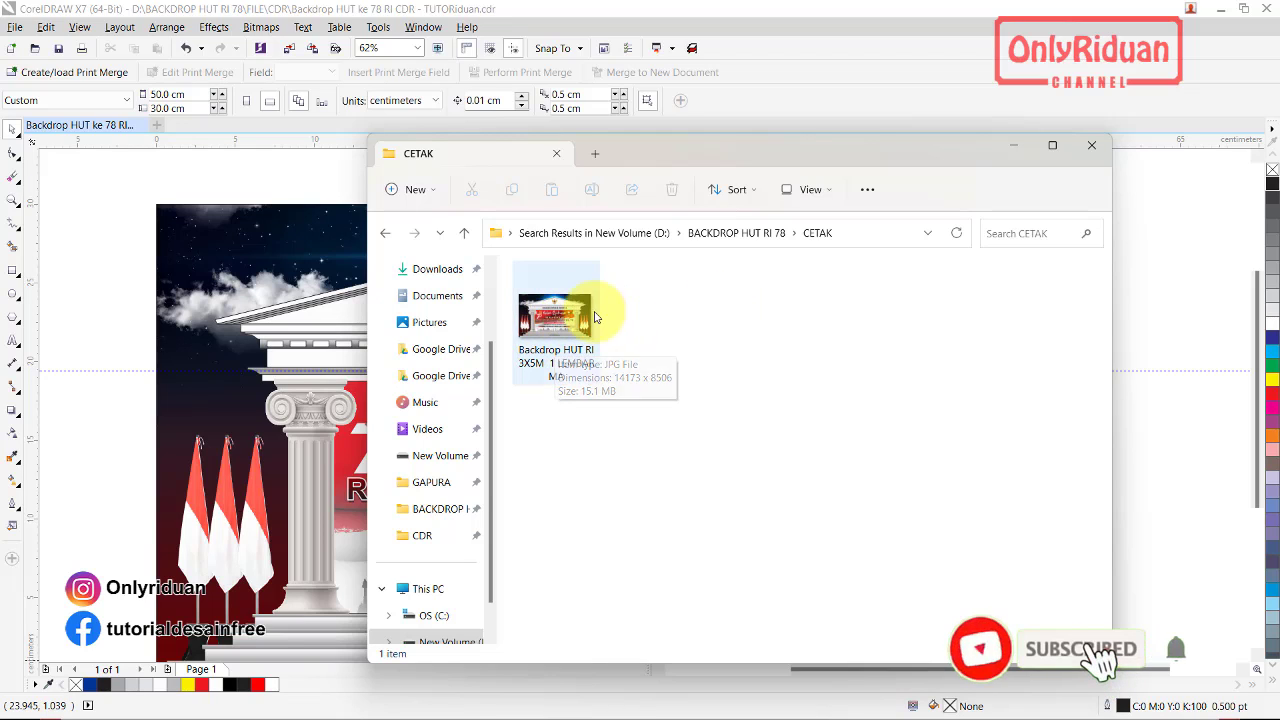
pyautogui.click(1013, 147)
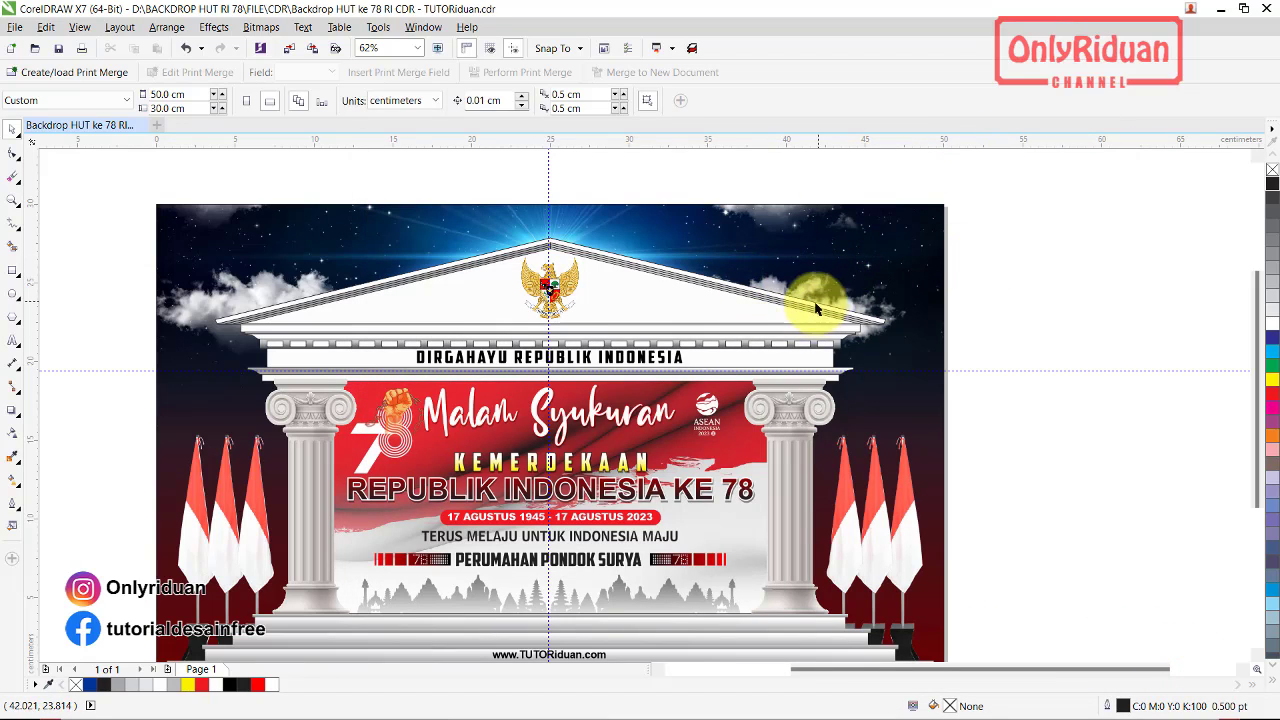
# - Inside the background PowerClip, delete the upper-right, middle and top-left clouds, then finish editing
pyautogui.rightClick(886, 246)
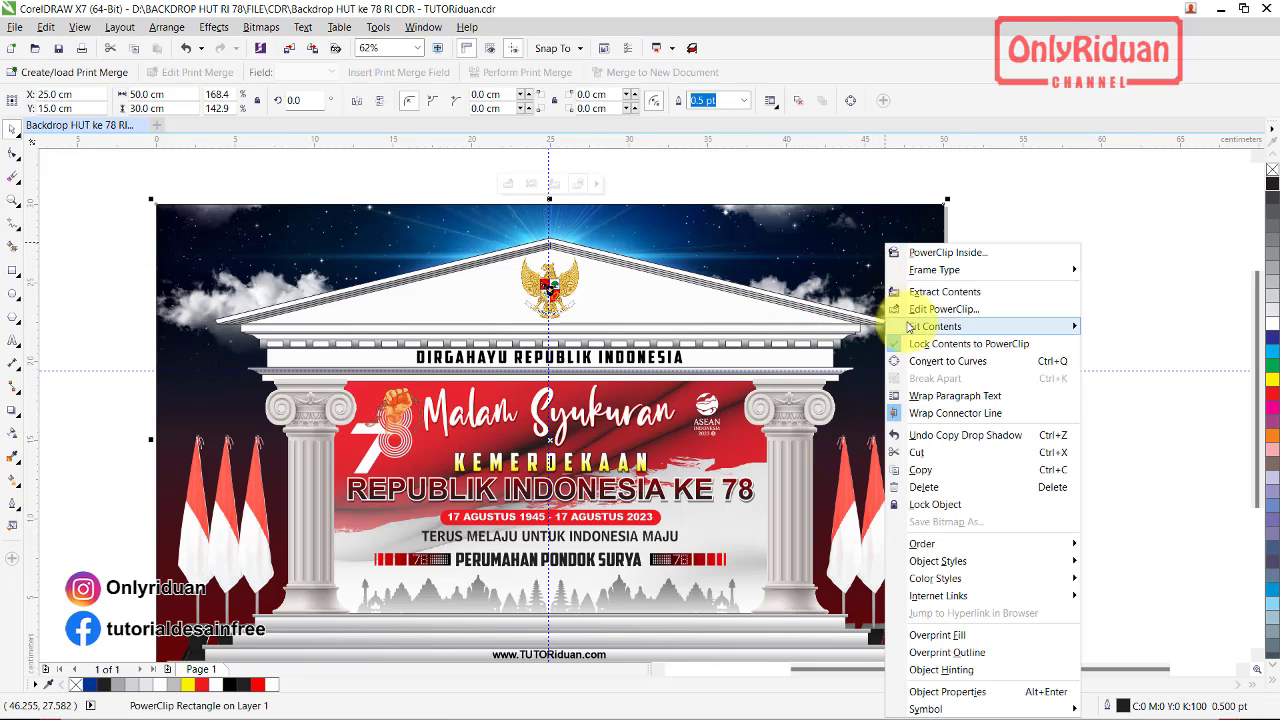
pyautogui.click(938, 311)
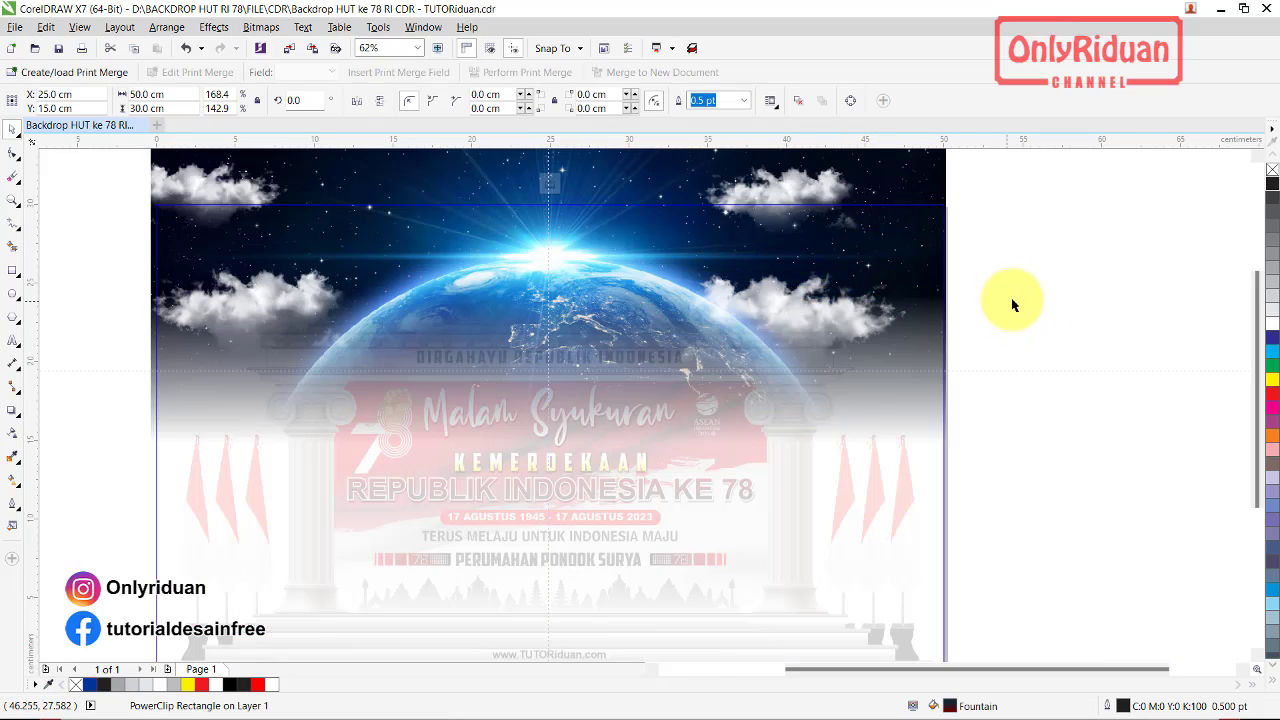
pyautogui.moveTo(785, 185); pyautogui.dragTo(788, 320)
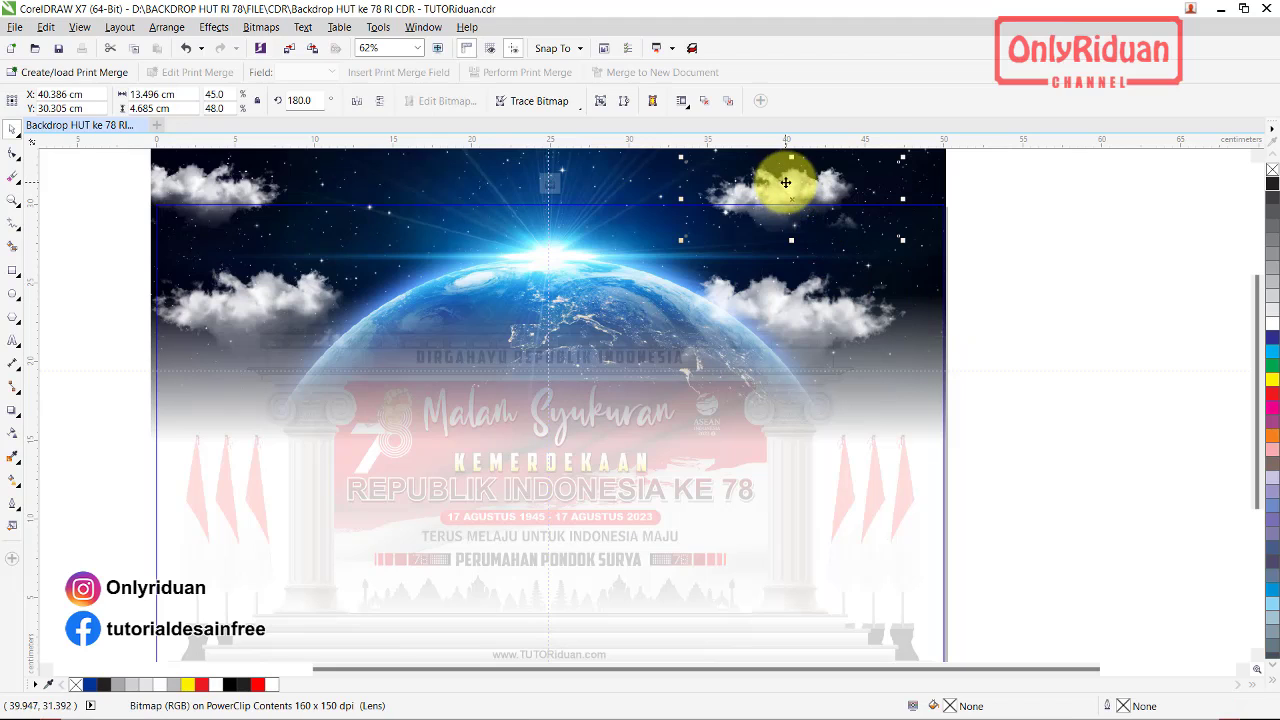
pyautogui.press('Delete')
pyautogui.click(320, 297)
pyautogui.press('Delete')
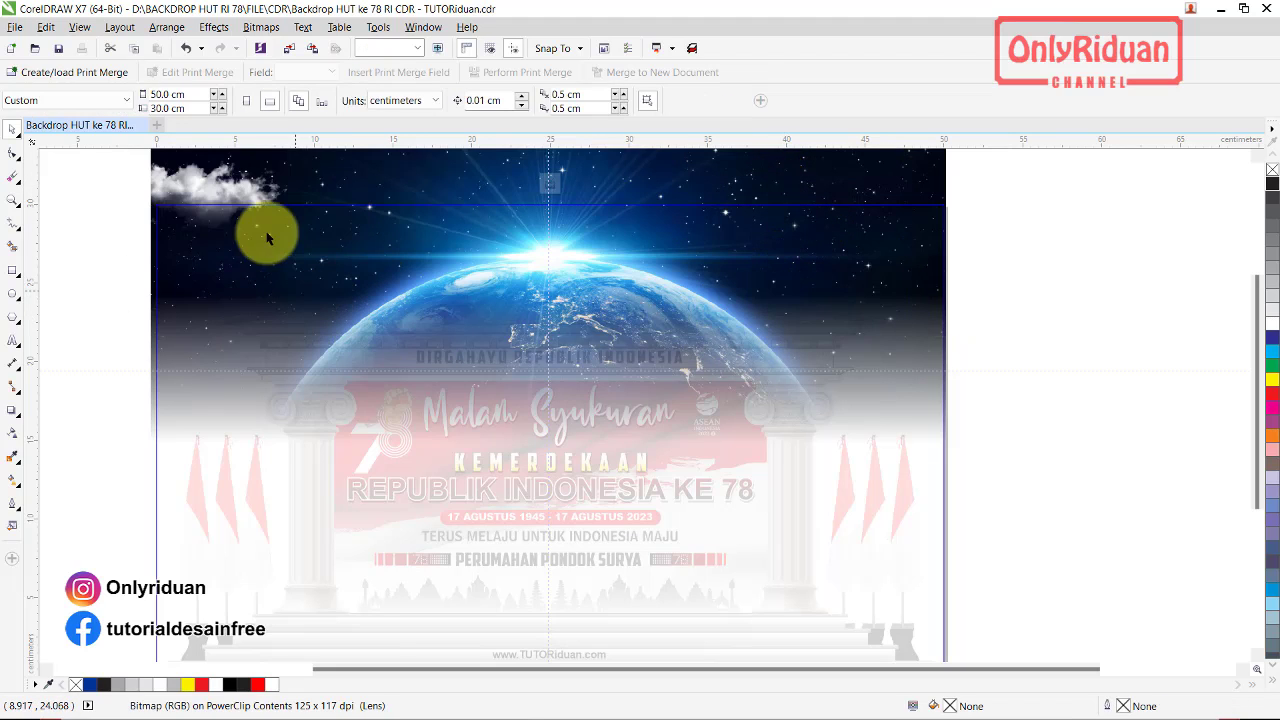
pyautogui.click(228, 172)
pyautogui.press('Delete')
pyautogui.click(794, 220)
pyautogui.rightClick(866, 223)
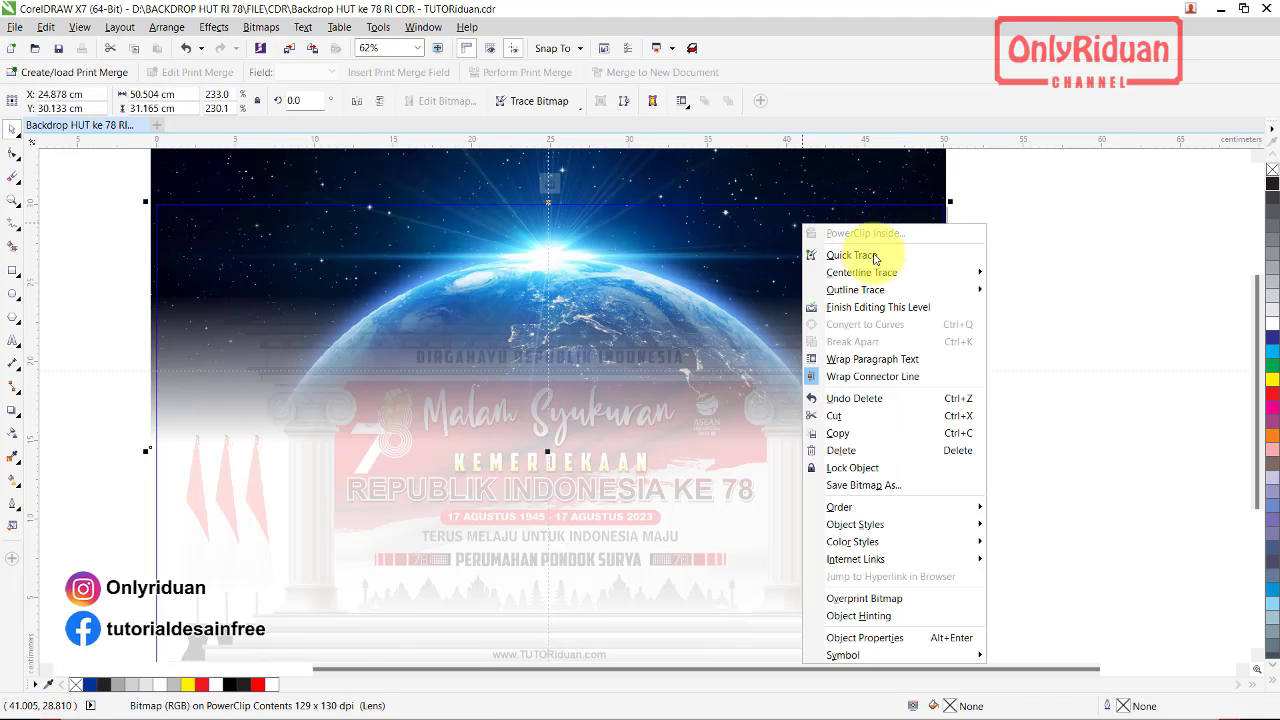
pyautogui.click(914, 303)
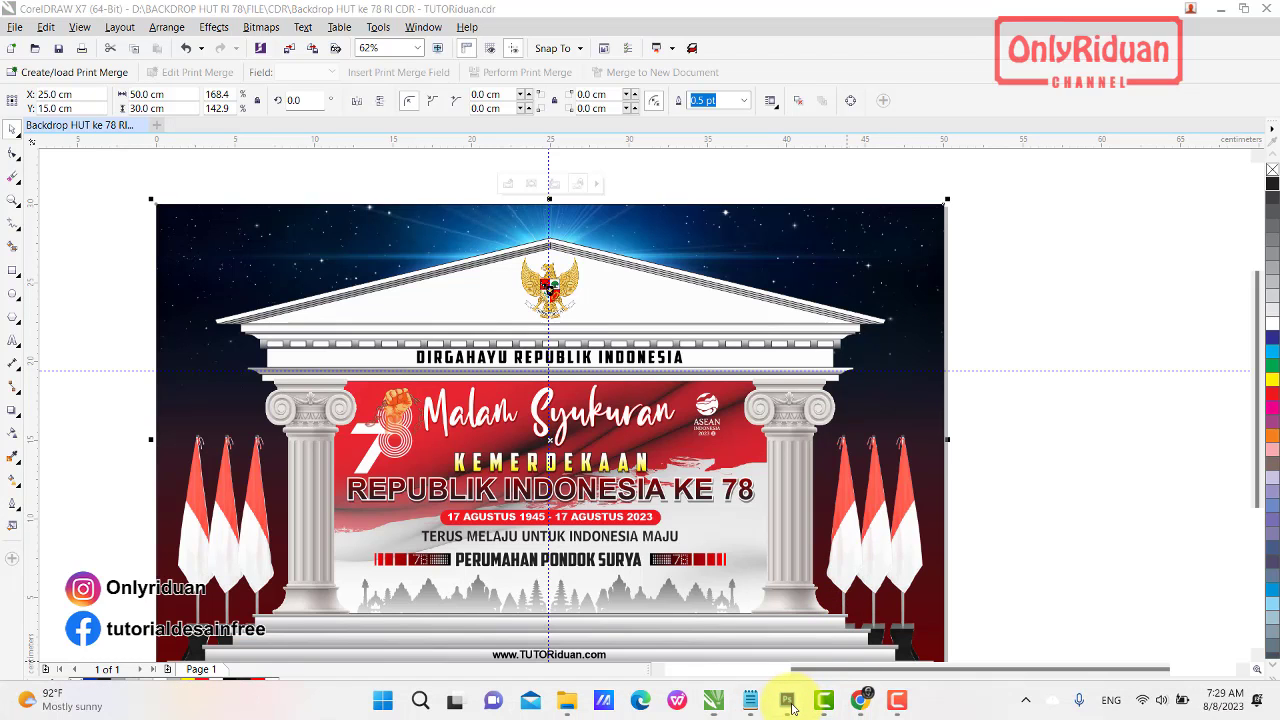
# - Bring the backdrop PSD up in Photoshop with the Move tool active
pyautogui.click(787, 700)
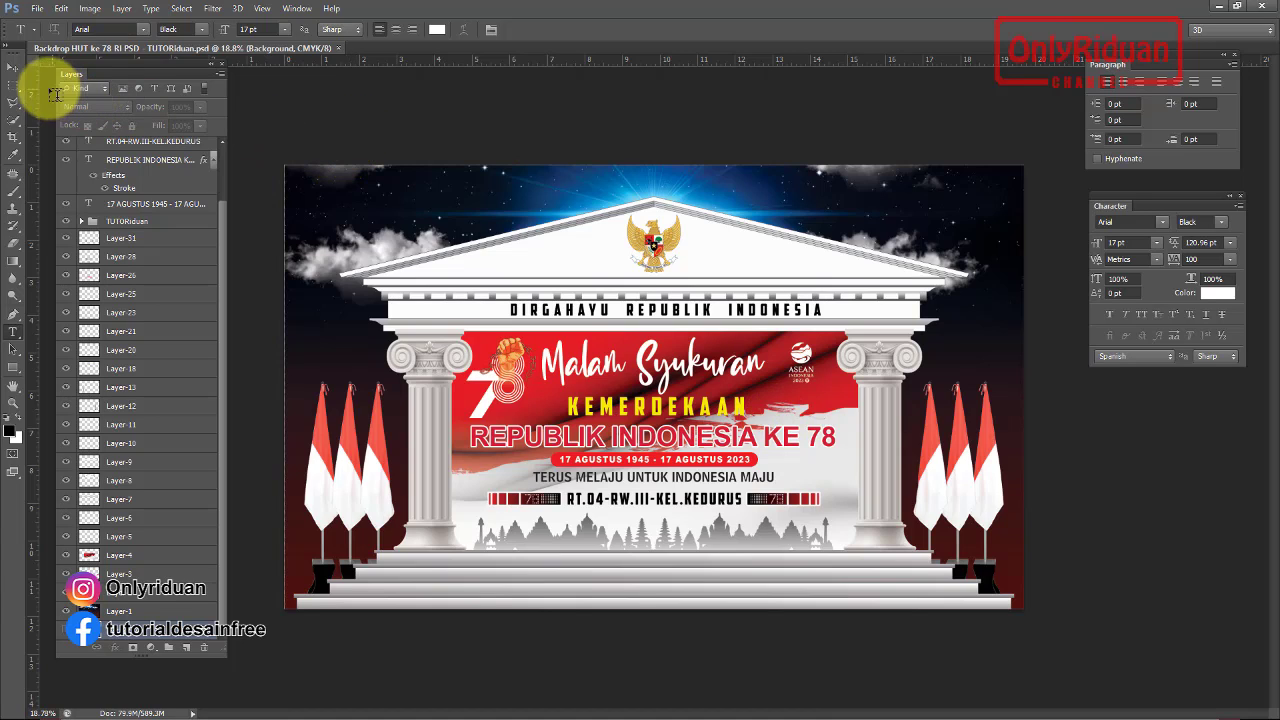
pyautogui.click(13, 68)
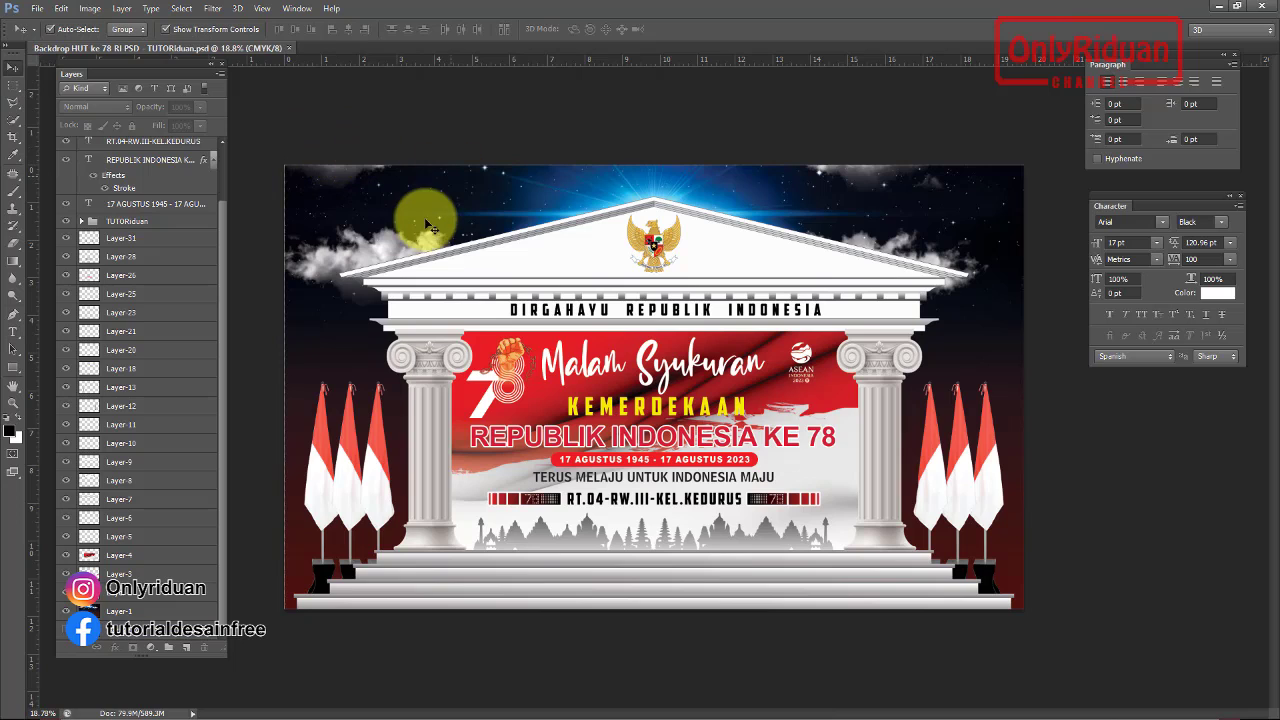
# - Open FILE > New folder in File Explorer and bring up the PSD RAR archive's context menu
pyautogui.click(566, 696)
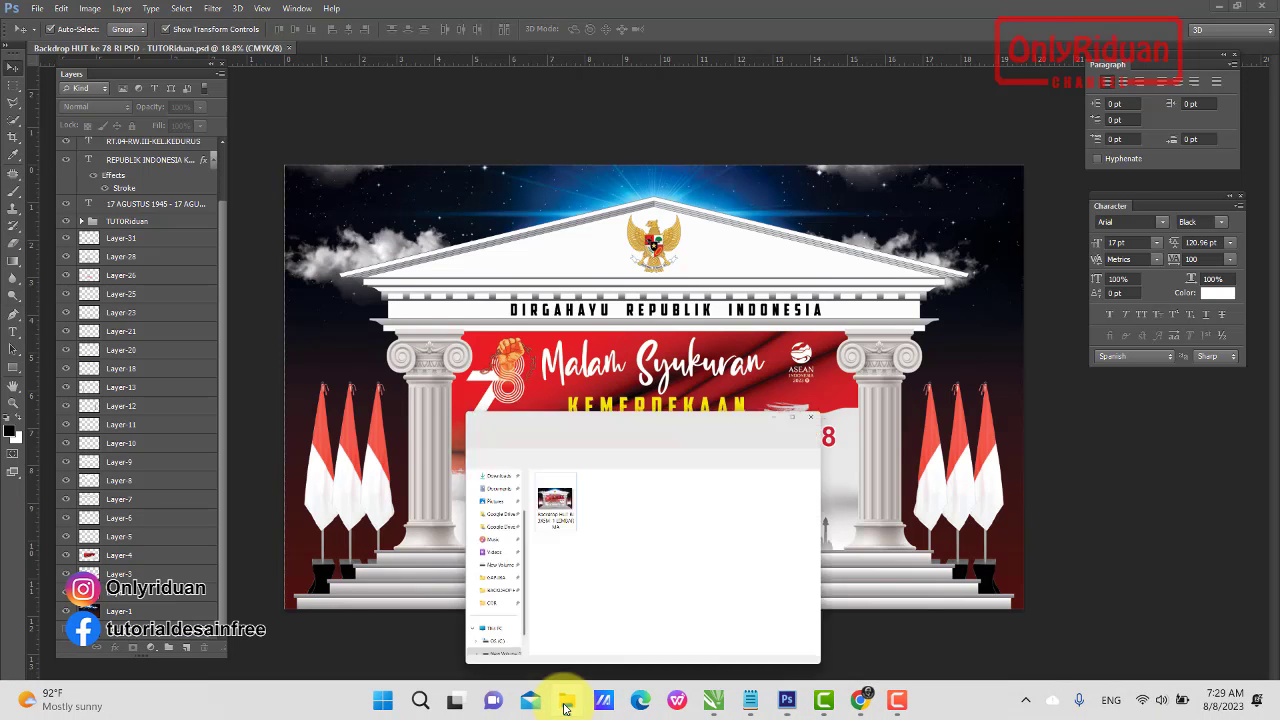
pyautogui.click(385, 232)
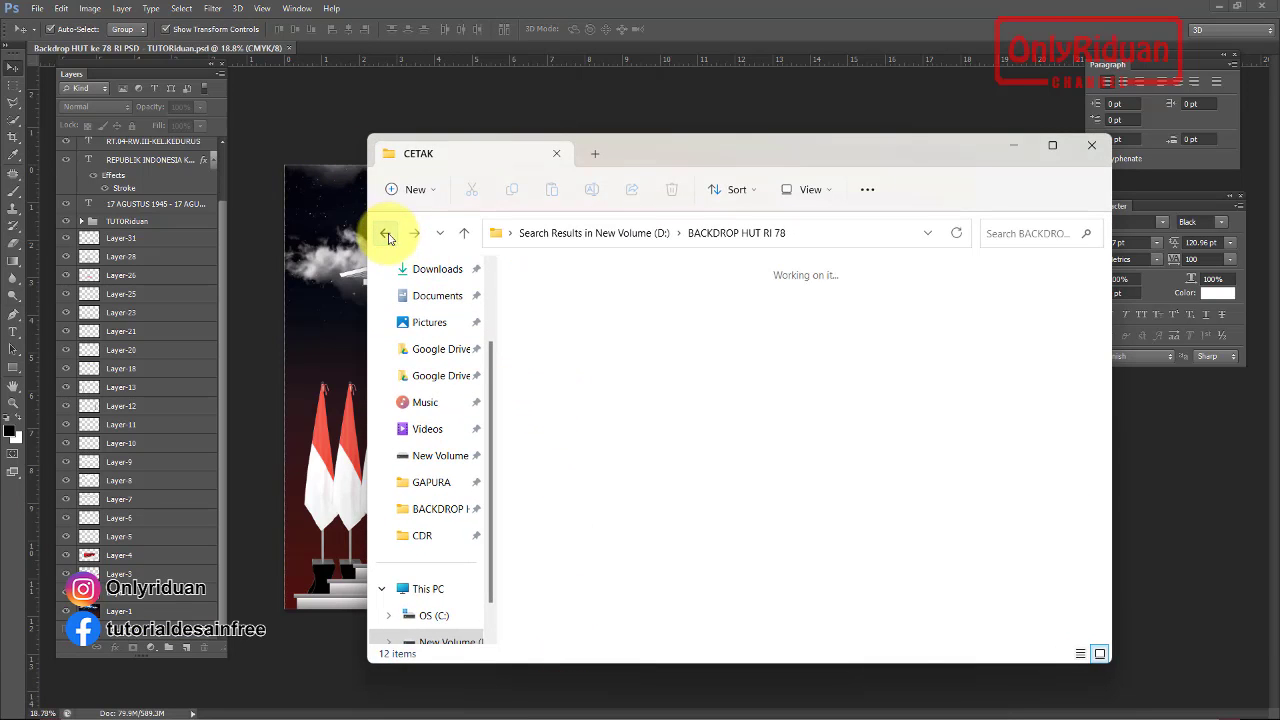
pyautogui.doubleClick(654, 332)
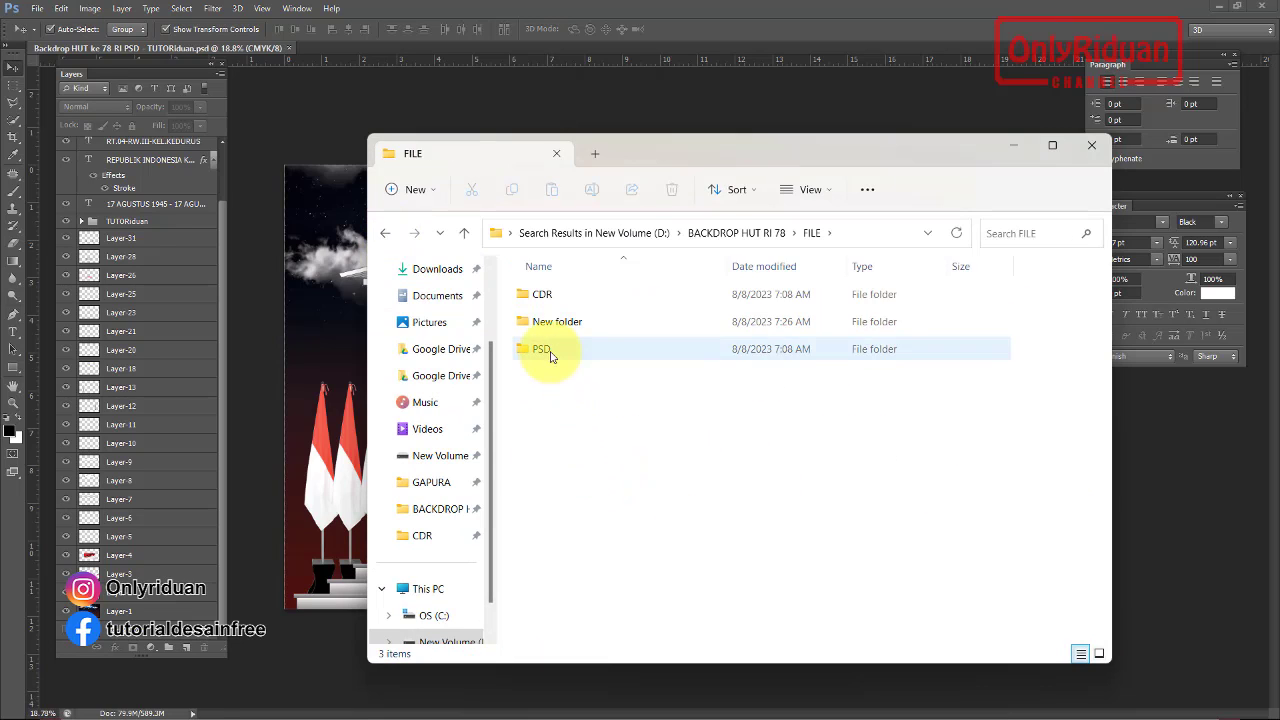
pyautogui.click(535, 349)
pyautogui.doubleClick(551, 321)
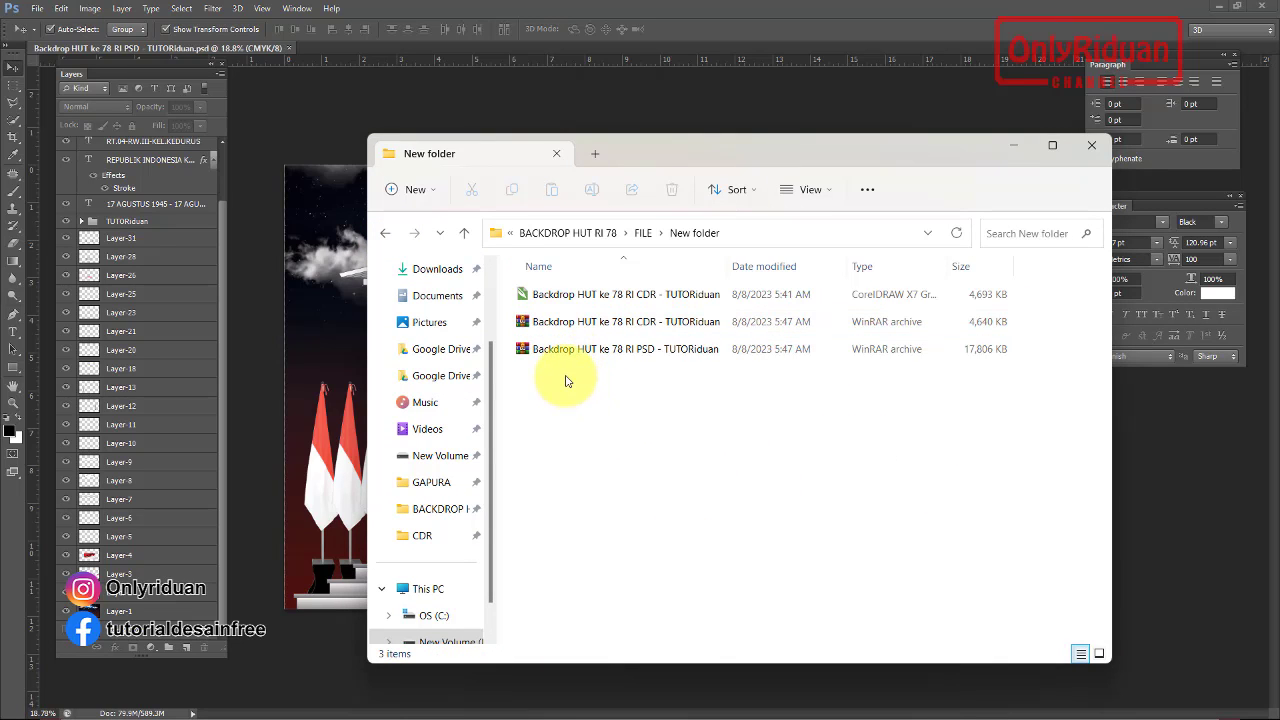
pyautogui.click(620, 349)
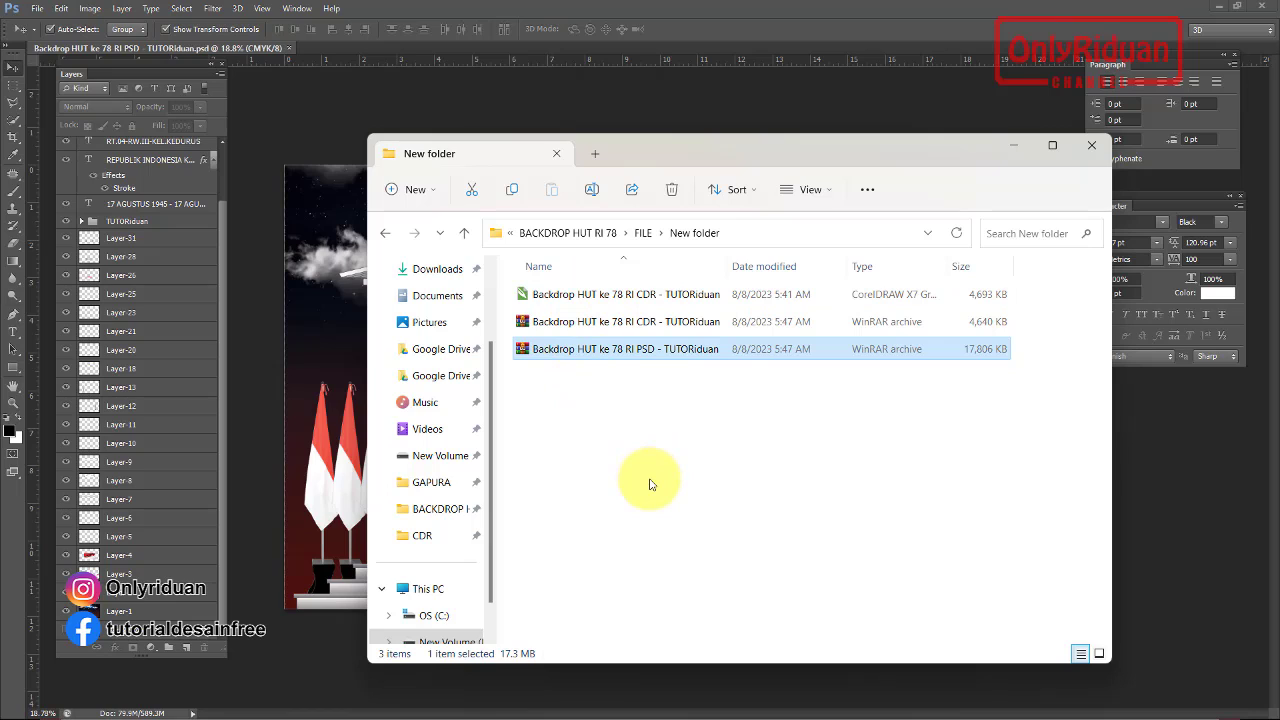
pyautogui.rightClick(590, 355)
pyautogui.moveTo(660, 599)
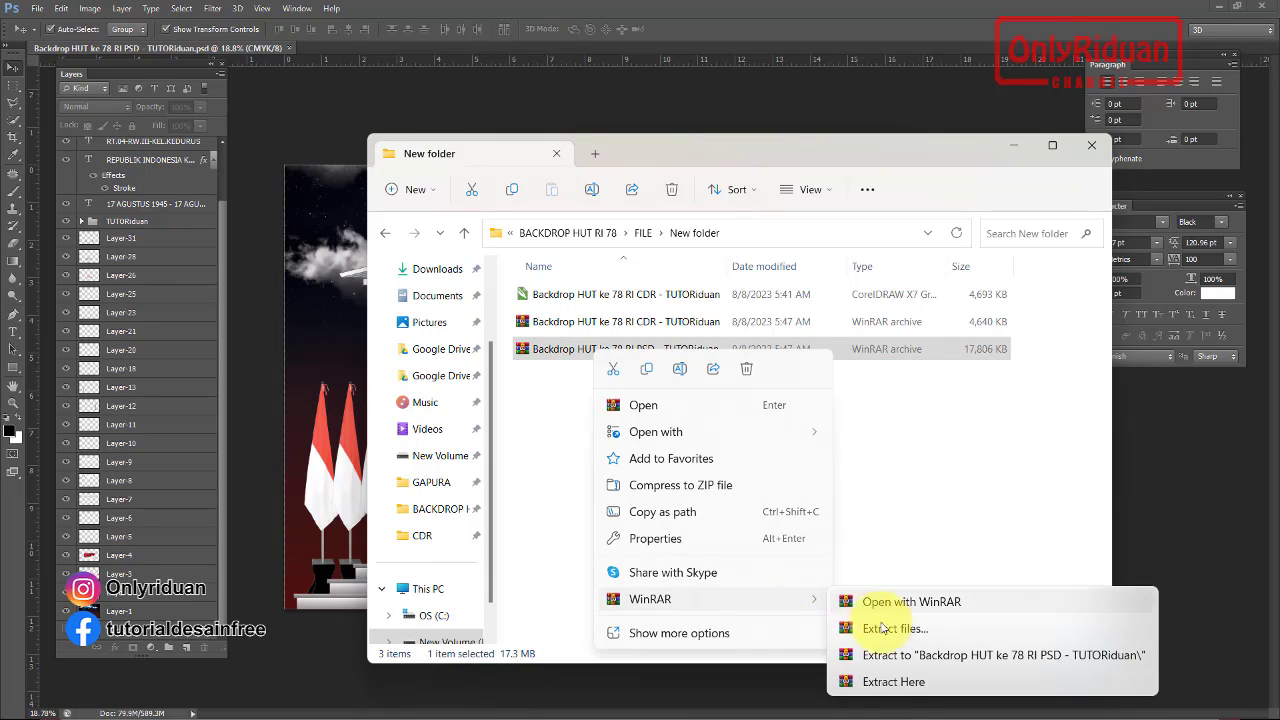
# - Extract the PSD RAR archive here, entering the archive password
pyautogui.click(893, 681)
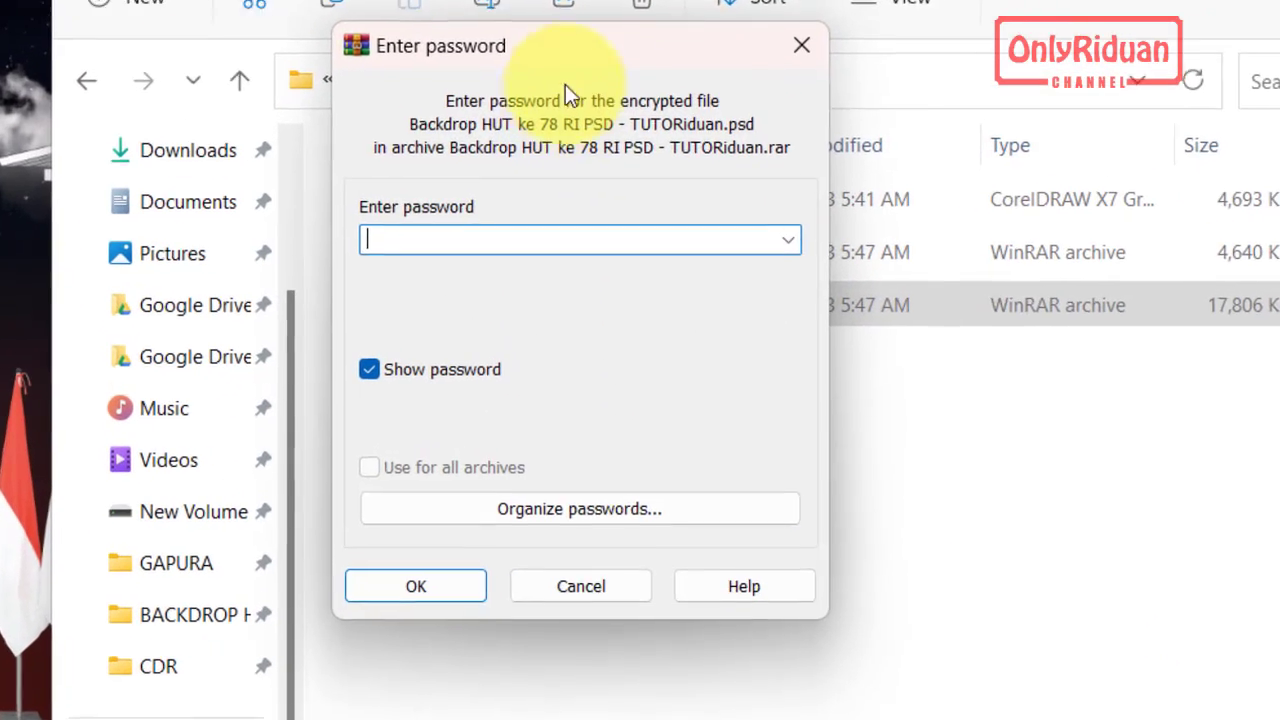
pyautogui.moveTo(586, 45)
pyautogui.mouseDown()
pyautogui.moveTo(841, 199)
pyautogui.moveTo(764, 144)
pyautogui.mouseUp()
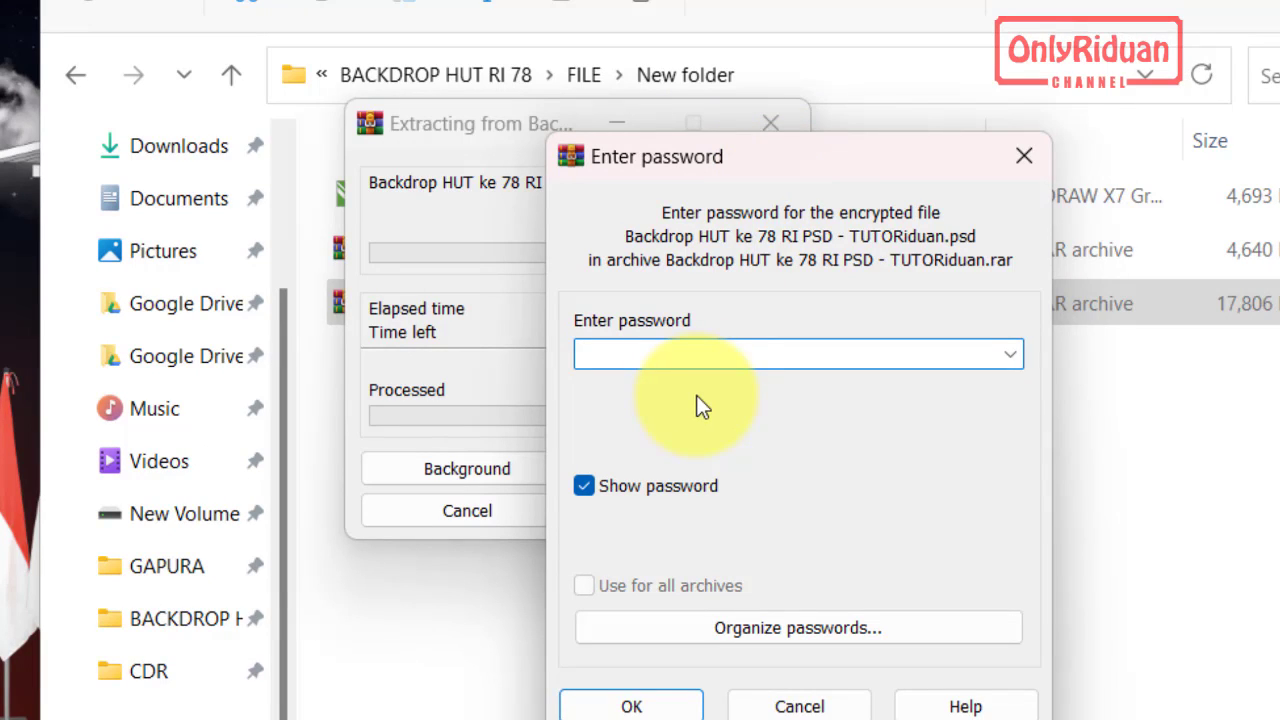
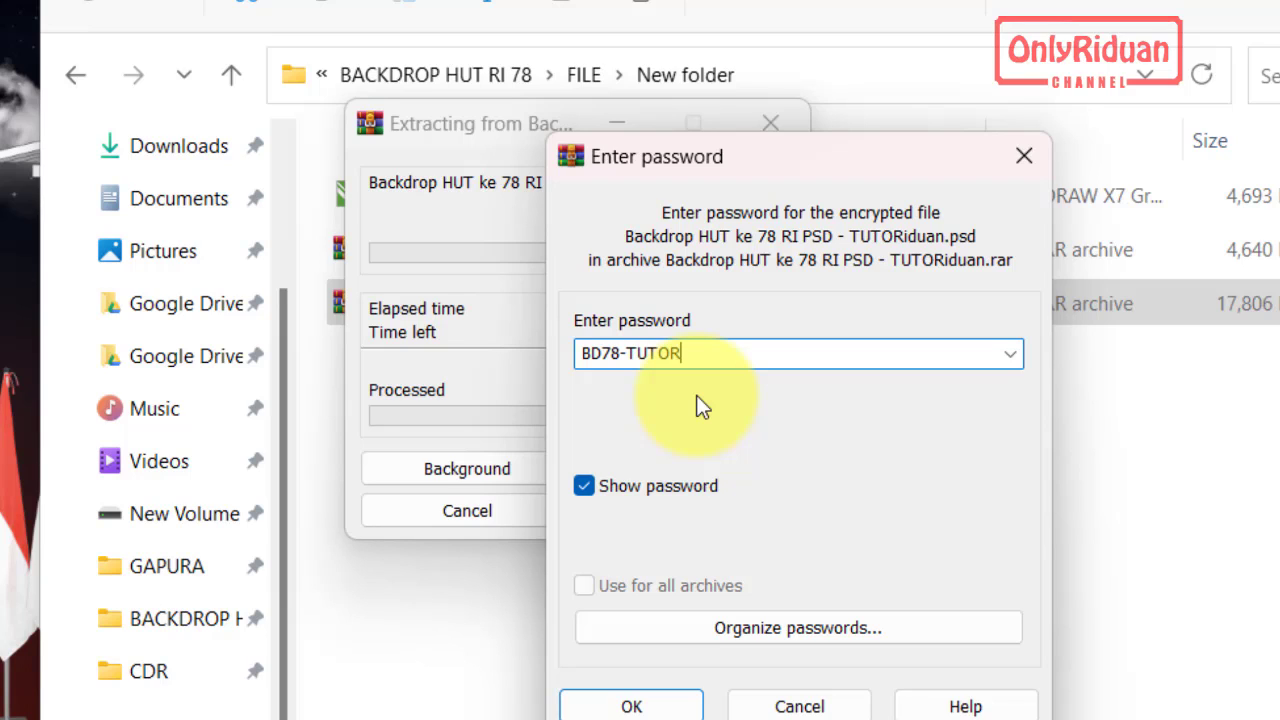
pyautogui.click(640, 703)
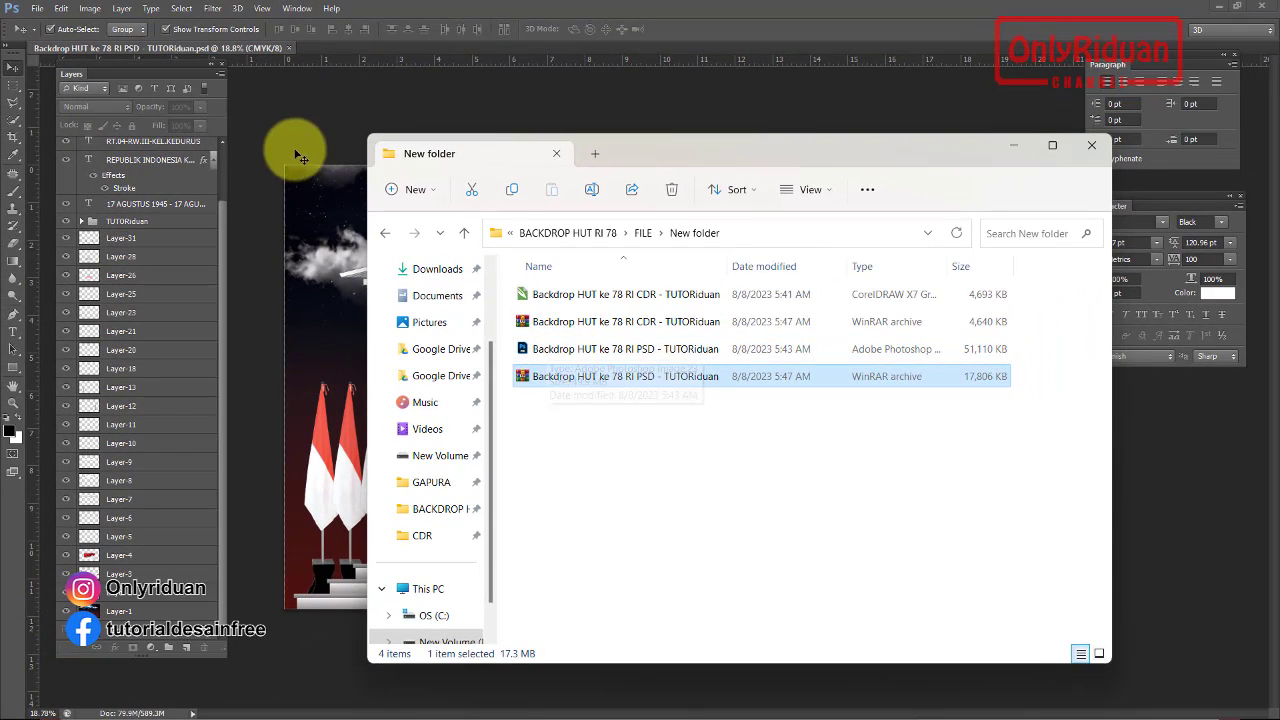
# - Bring the backdrop PSD back to the front and scroll up the Layers panel
pyautogui.click(293, 128)
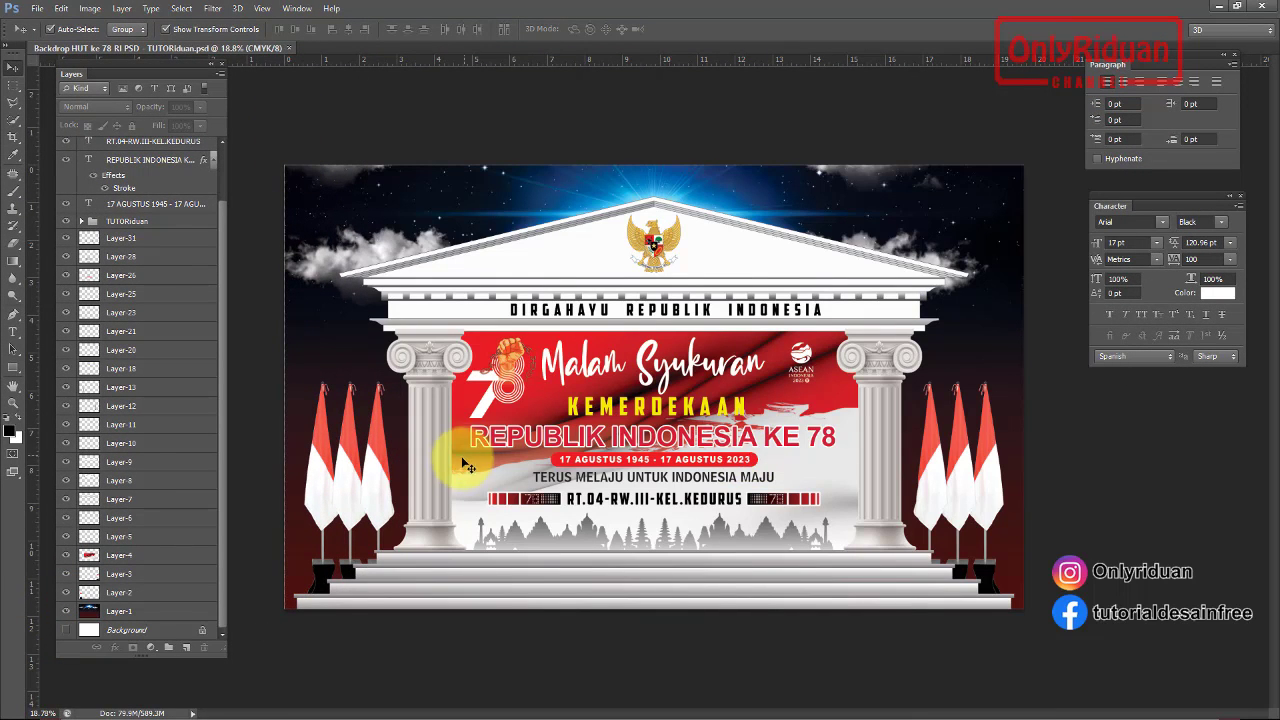
pyautogui.scroll(3, 222, 309)
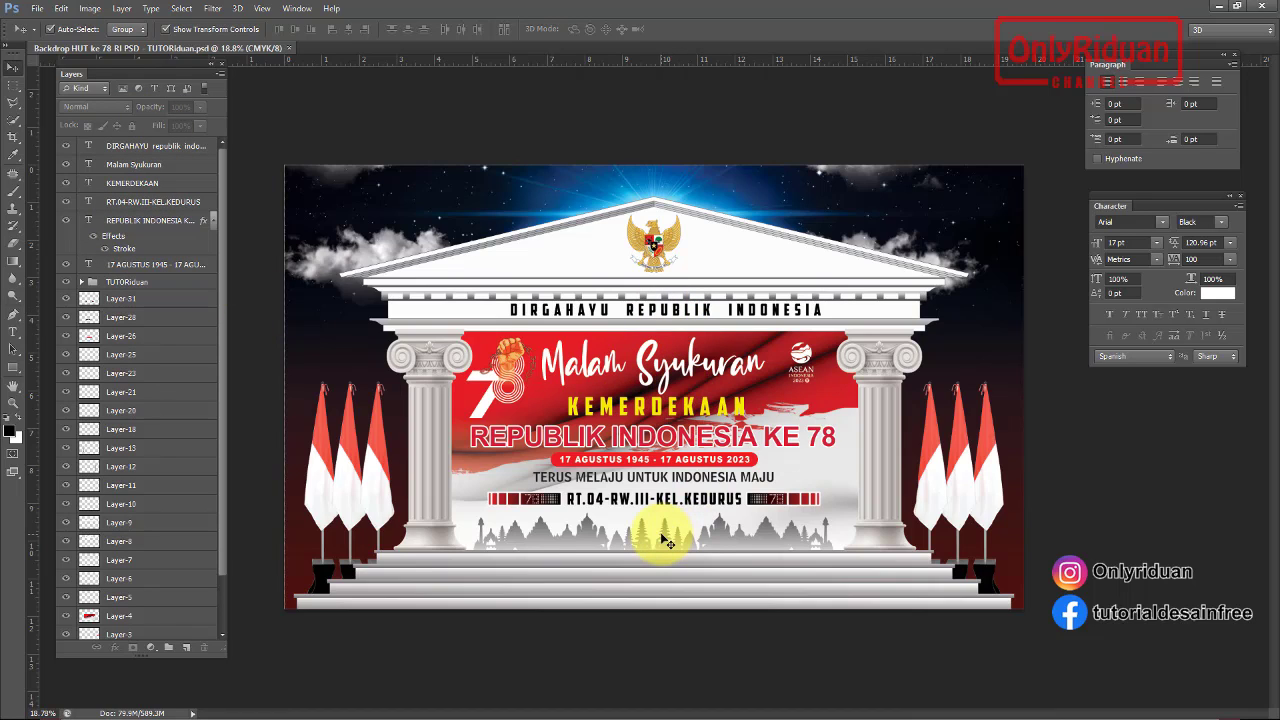
# - Replace the RT.04-RW.III-KEL.KEDURUS text with 'PERUMAHAN PONDOK SURYA'
pyautogui.click(137, 205)
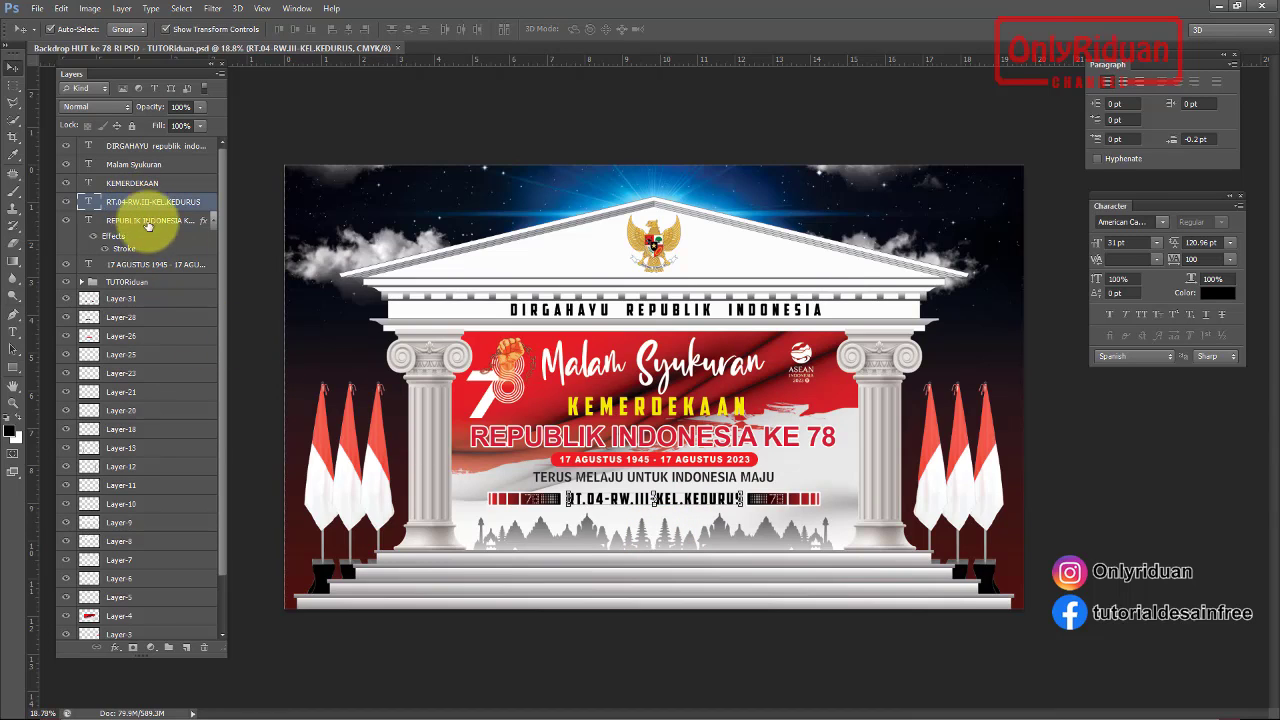
pyautogui.click(13, 331)
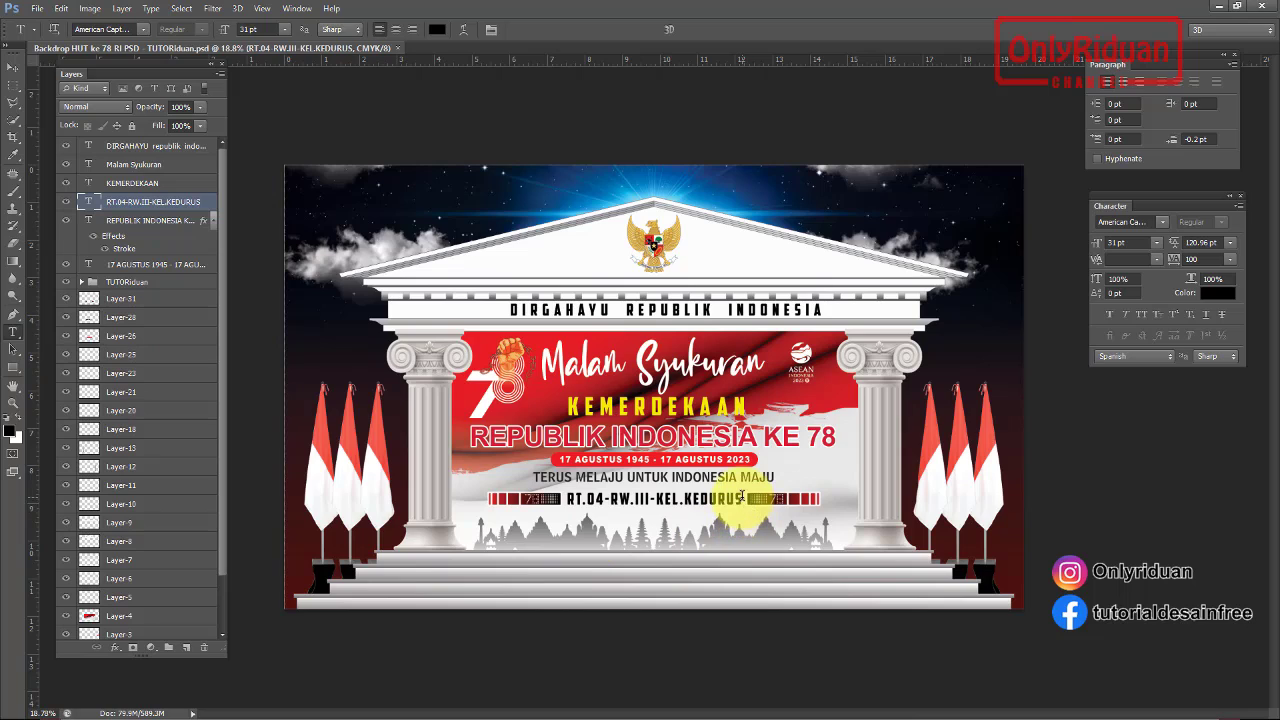
pyautogui.moveTo(742, 497); pyautogui.dragTo(570, 495)
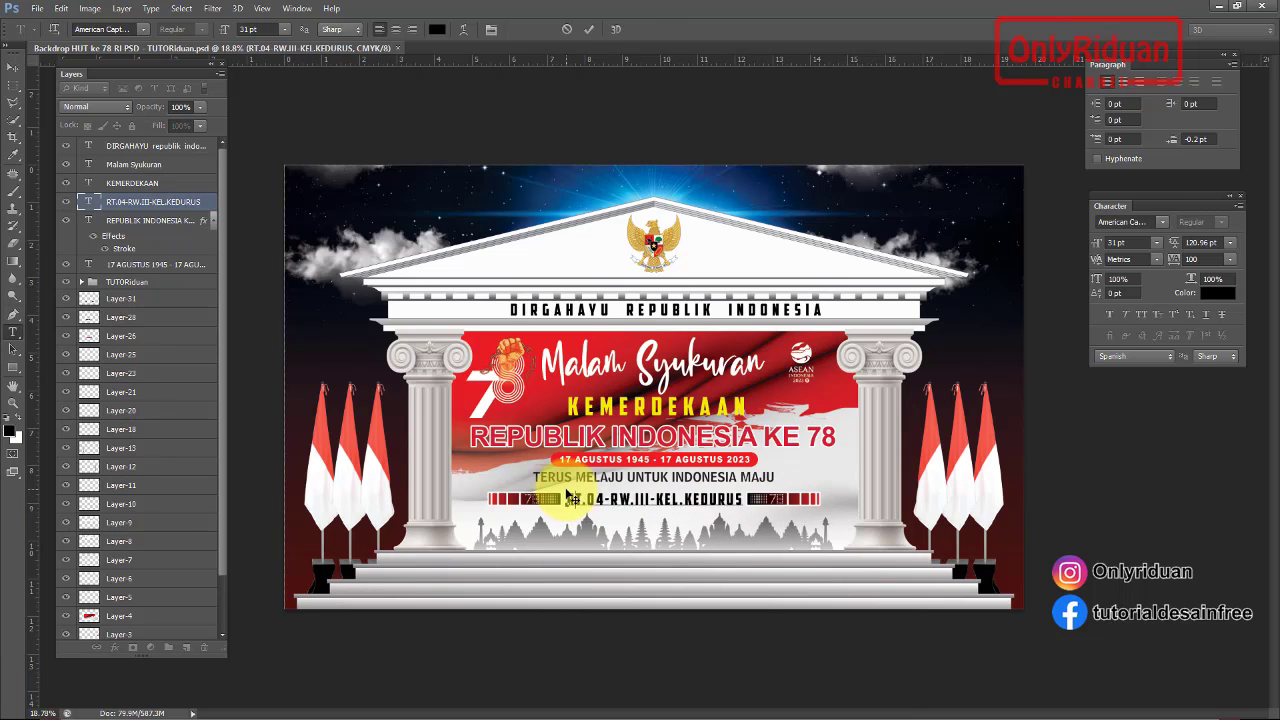
pyautogui.write('RT')
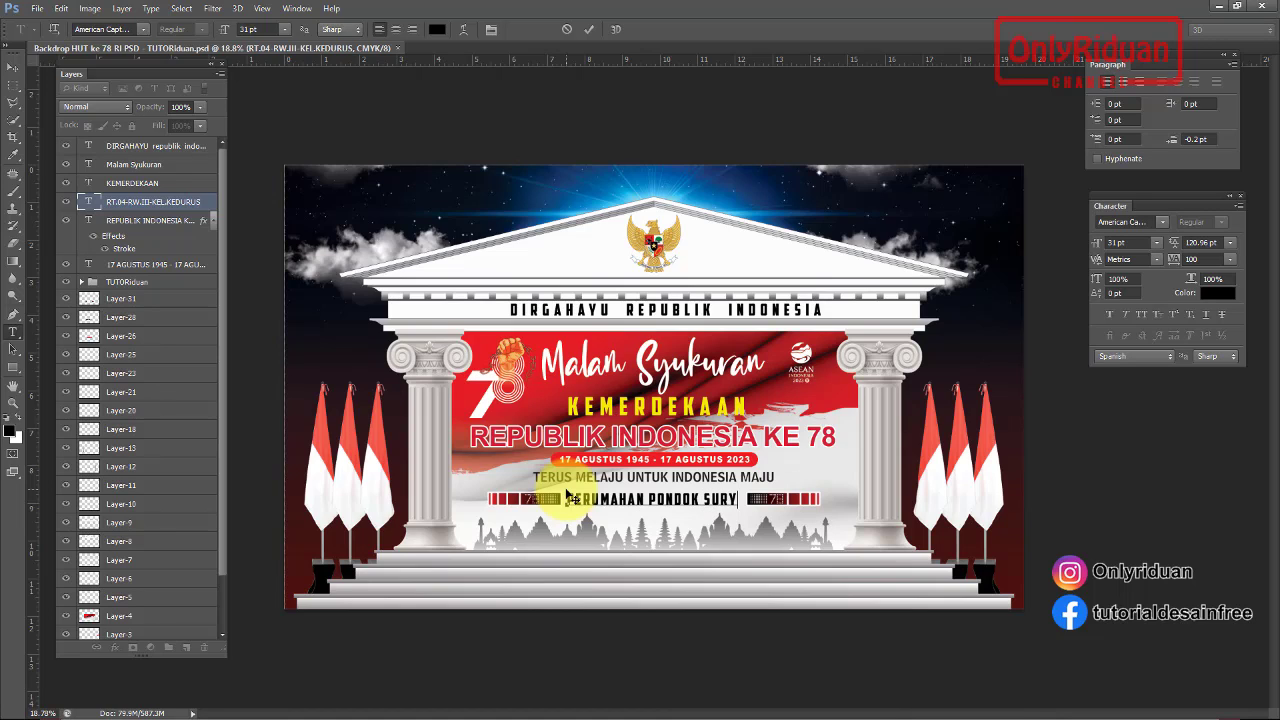
pyautogui.click(13, 67)
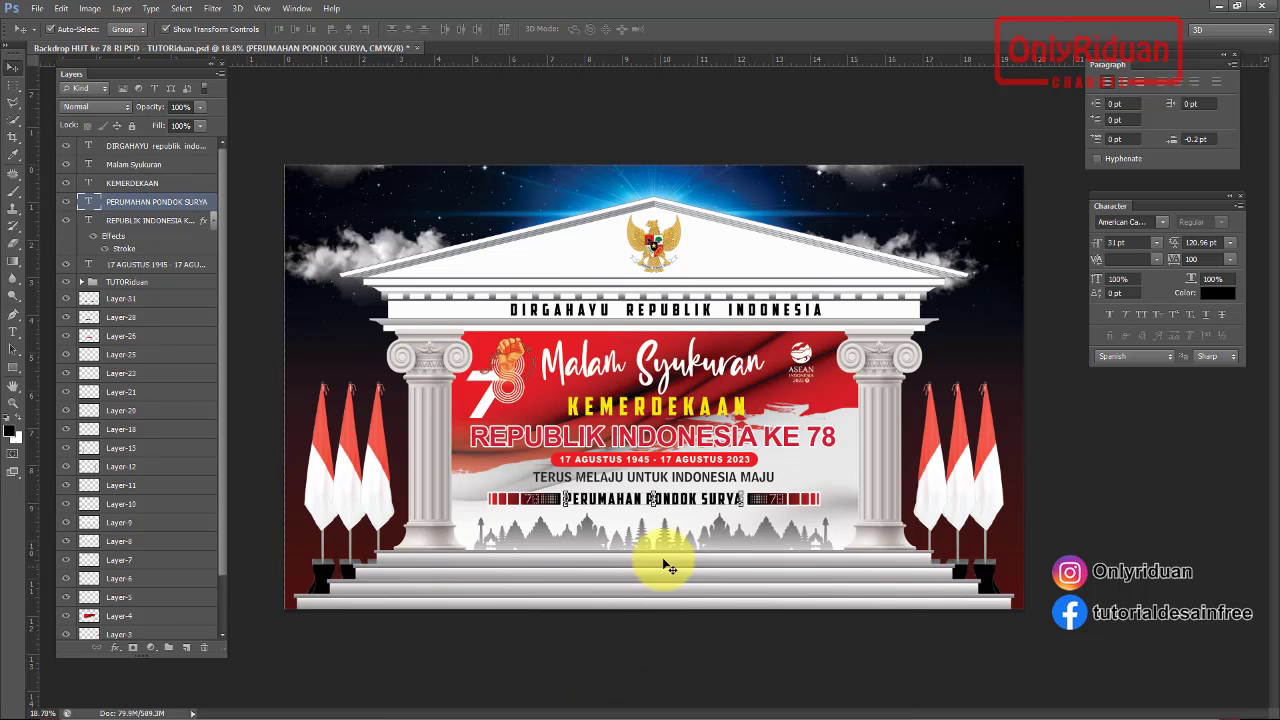
# - Select the Malam Syukuran layer and add a Stroke layer effect
pyautogui.scroll(2, 648, 403)
pyautogui.scroll(1, 648, 403)
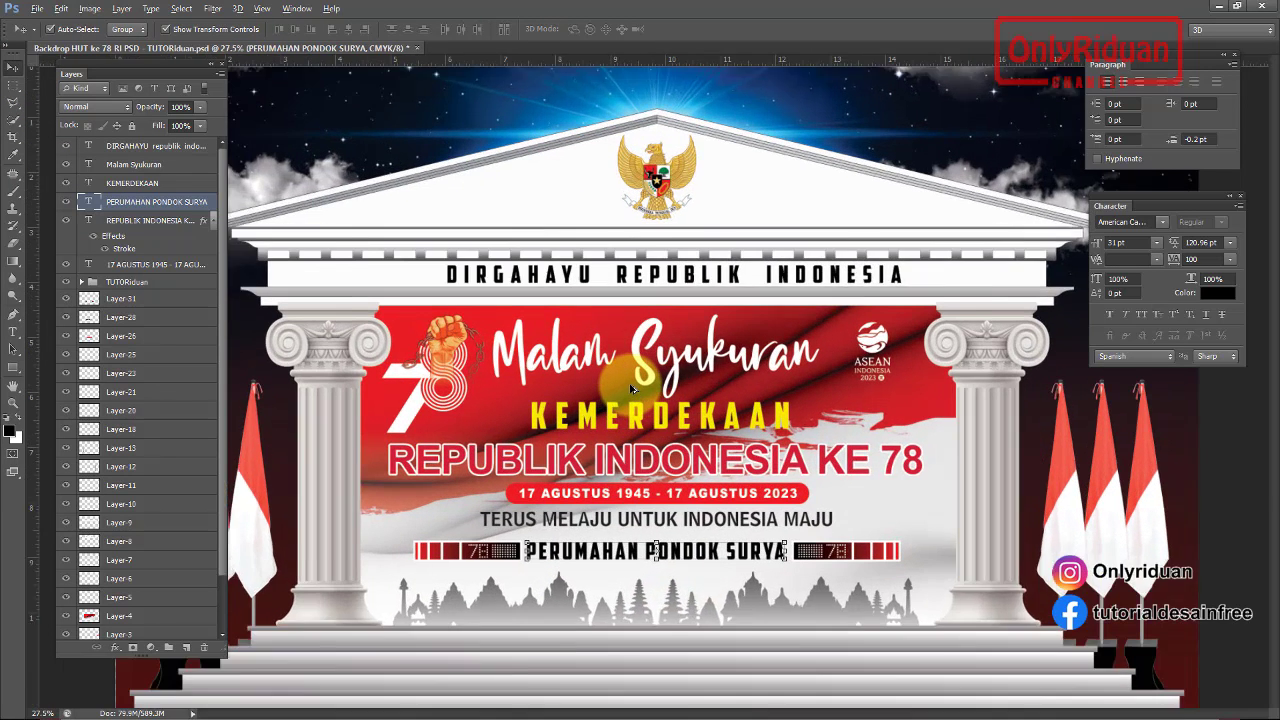
pyautogui.scroll(1, 645, 398)
pyautogui.scroll(2, 642, 393)
pyautogui.scroll(2, 638, 387)
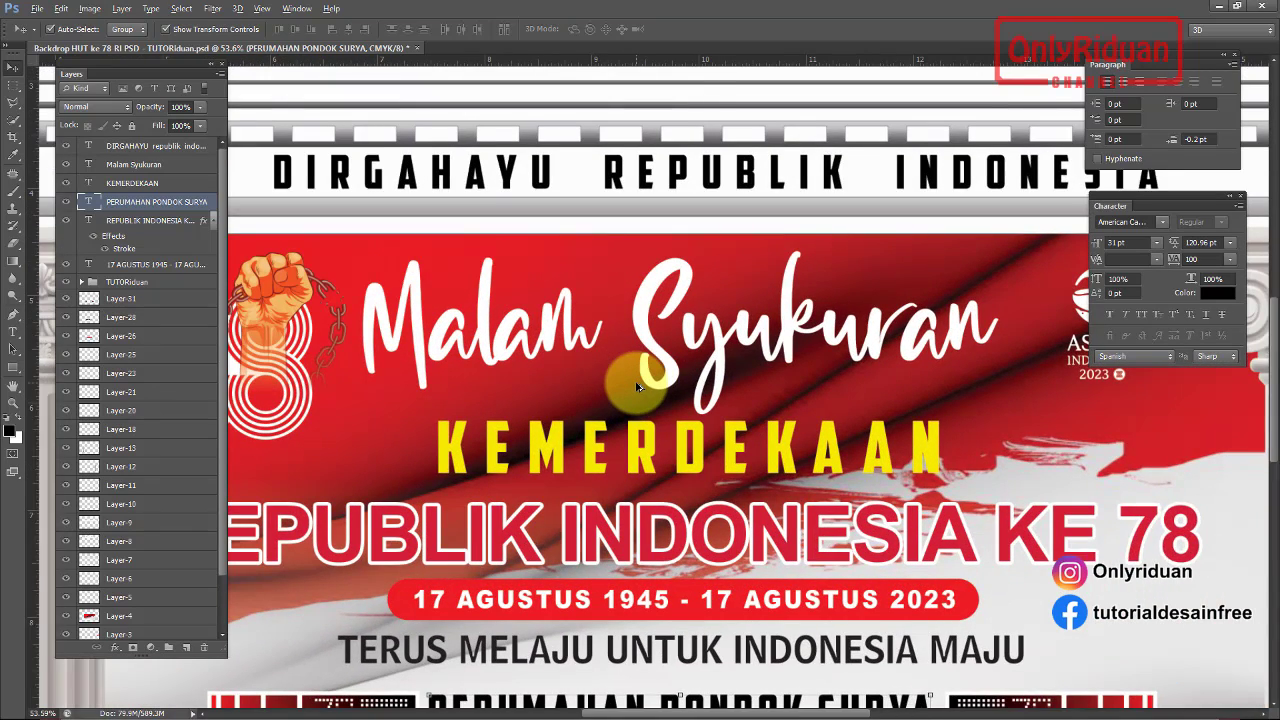
pyautogui.scroll(-1, 622, 380)
pyautogui.scroll(-1, 625, 372)
pyautogui.scroll(1, 645, 366)
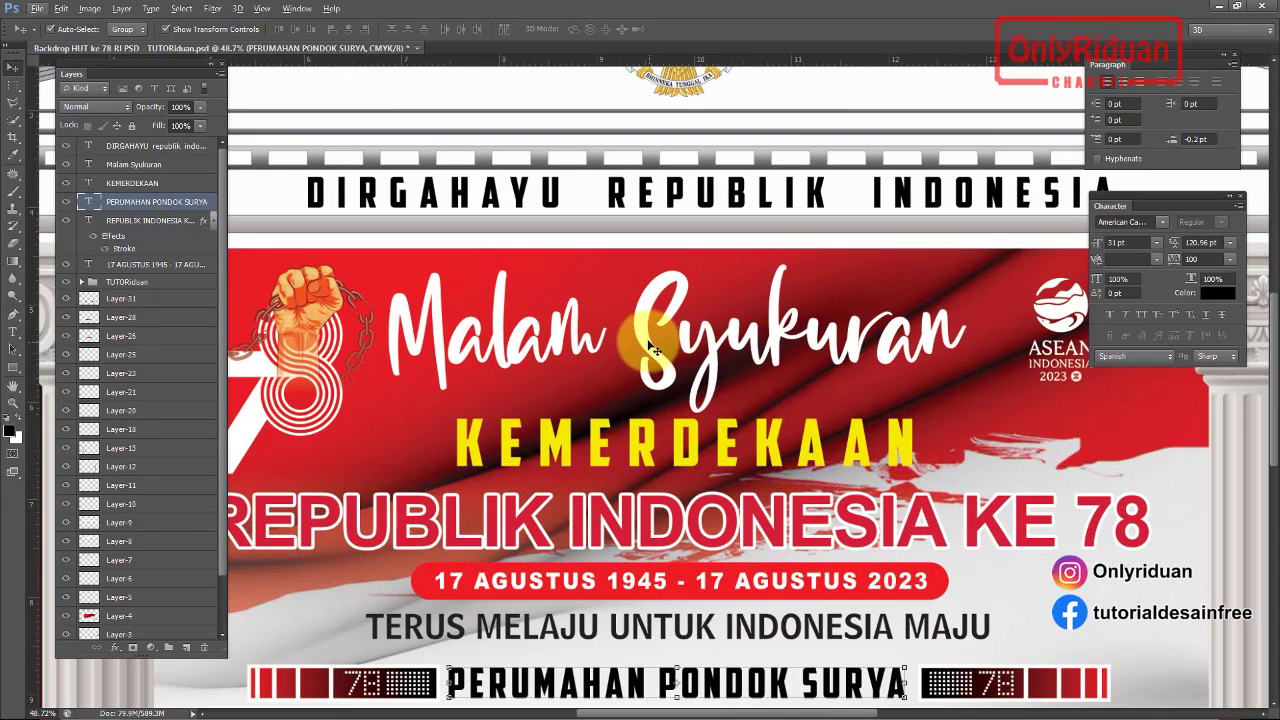
pyautogui.click(650, 345)
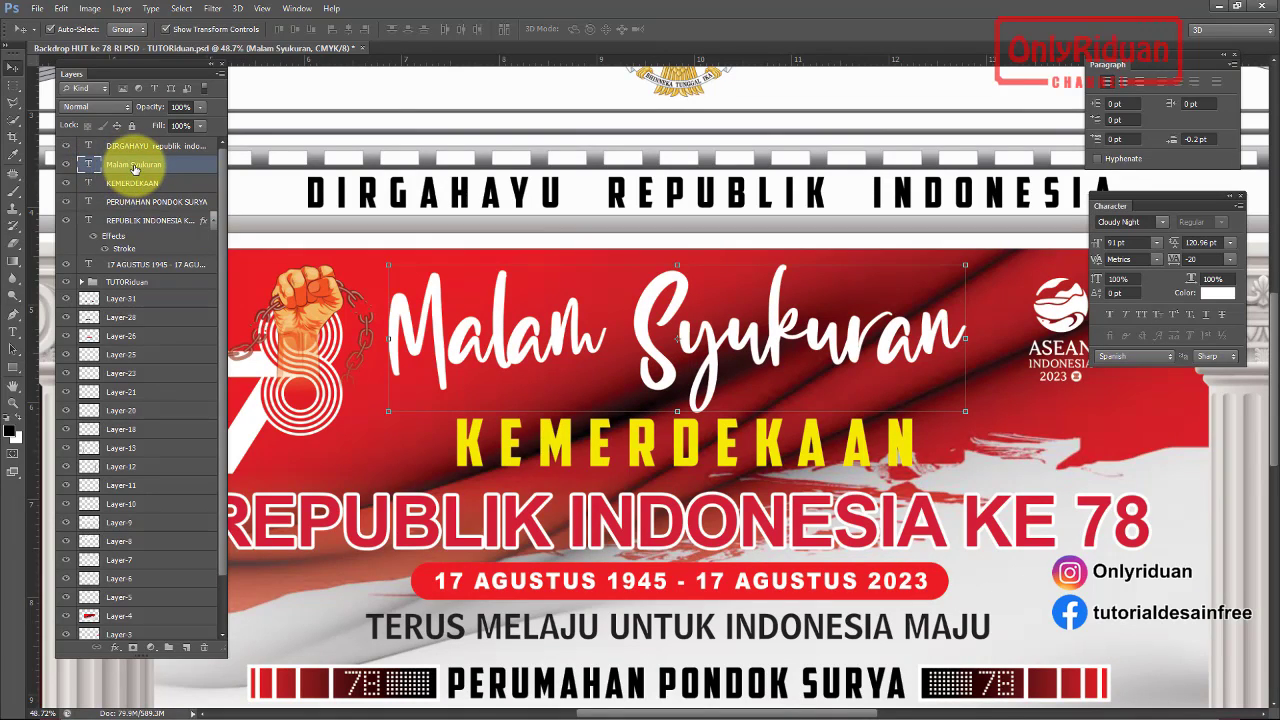
pyautogui.click(115, 649)
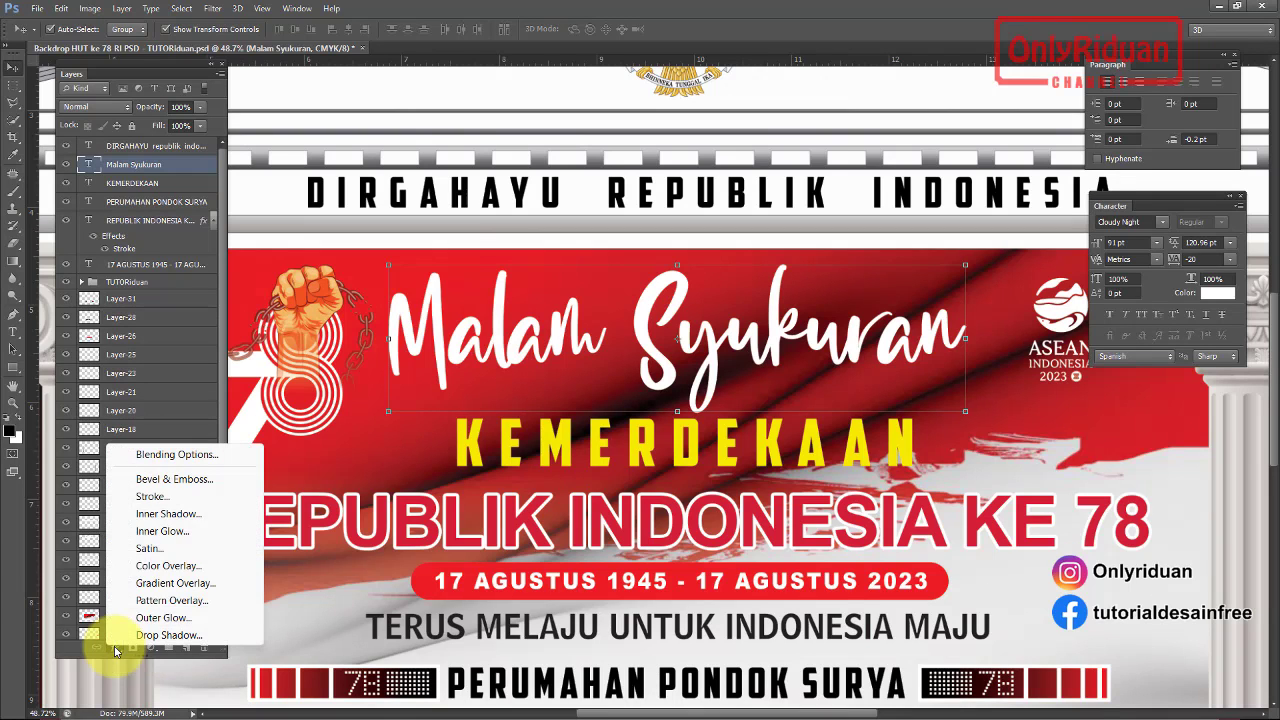
pyautogui.click(164, 498)
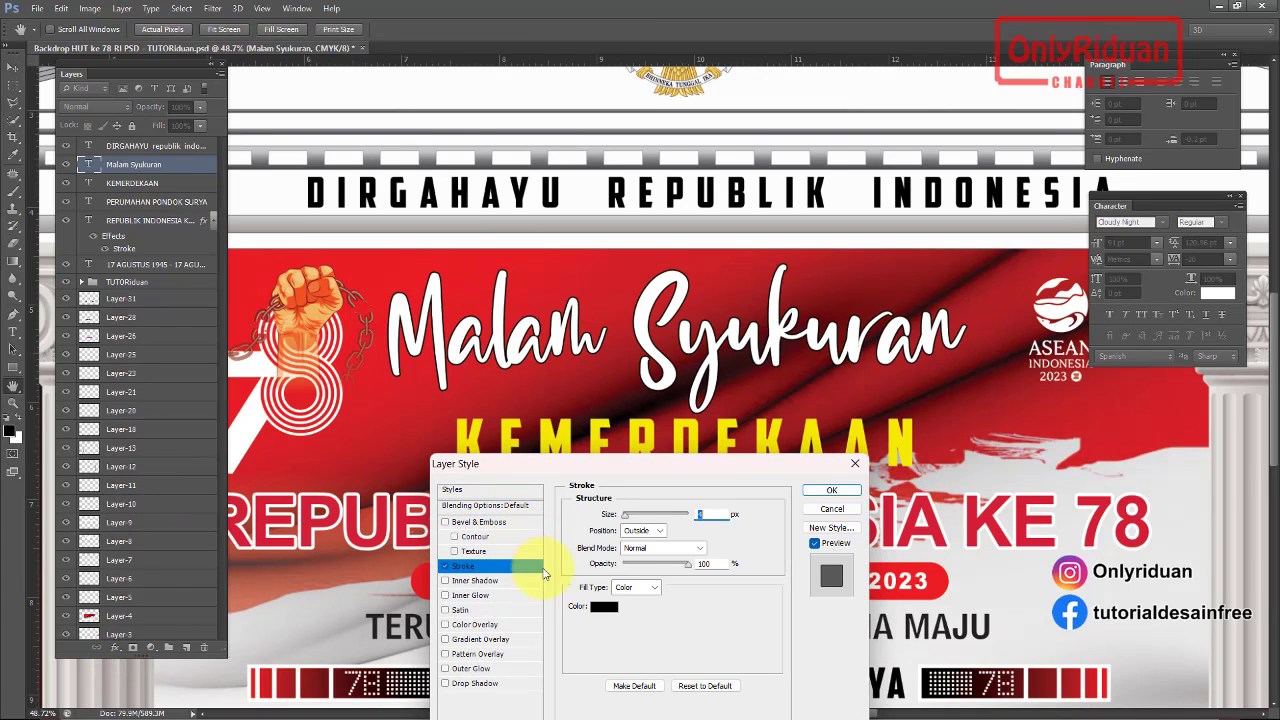
# - Make the Malam Syukuran stroke red with size 10 and apply it
pyautogui.click(605, 608)
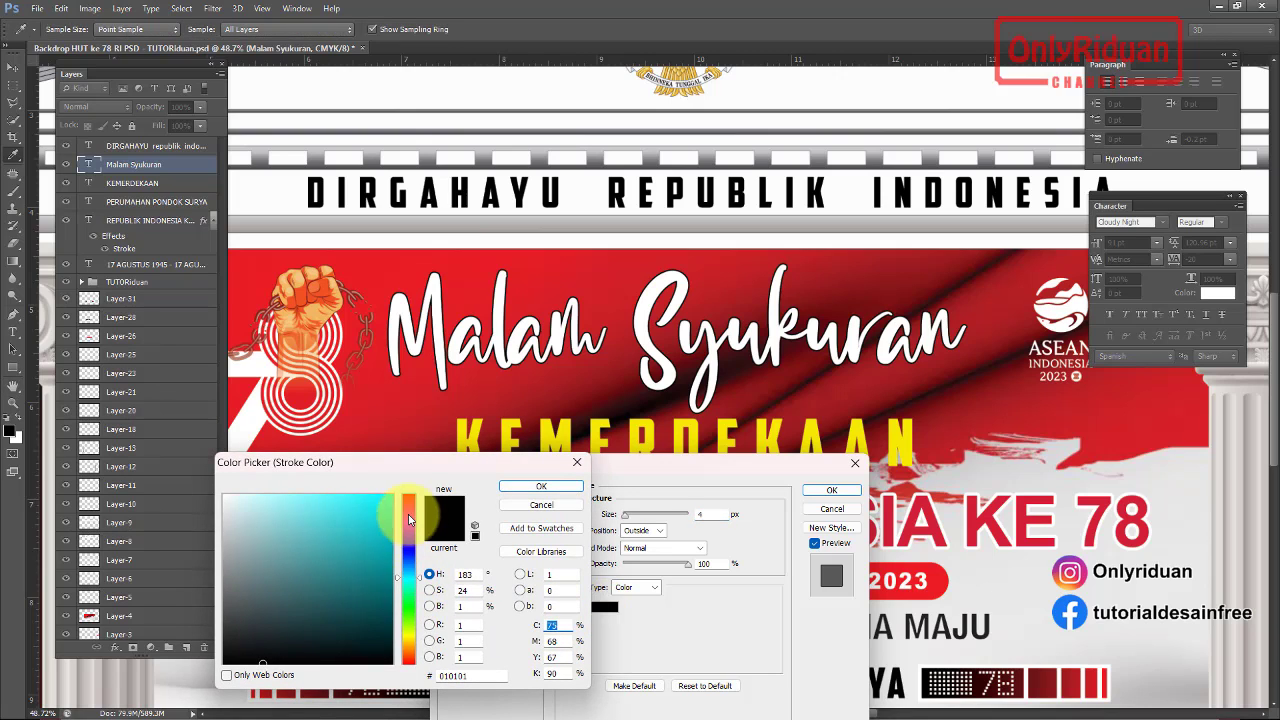
pyautogui.click(392, 500)
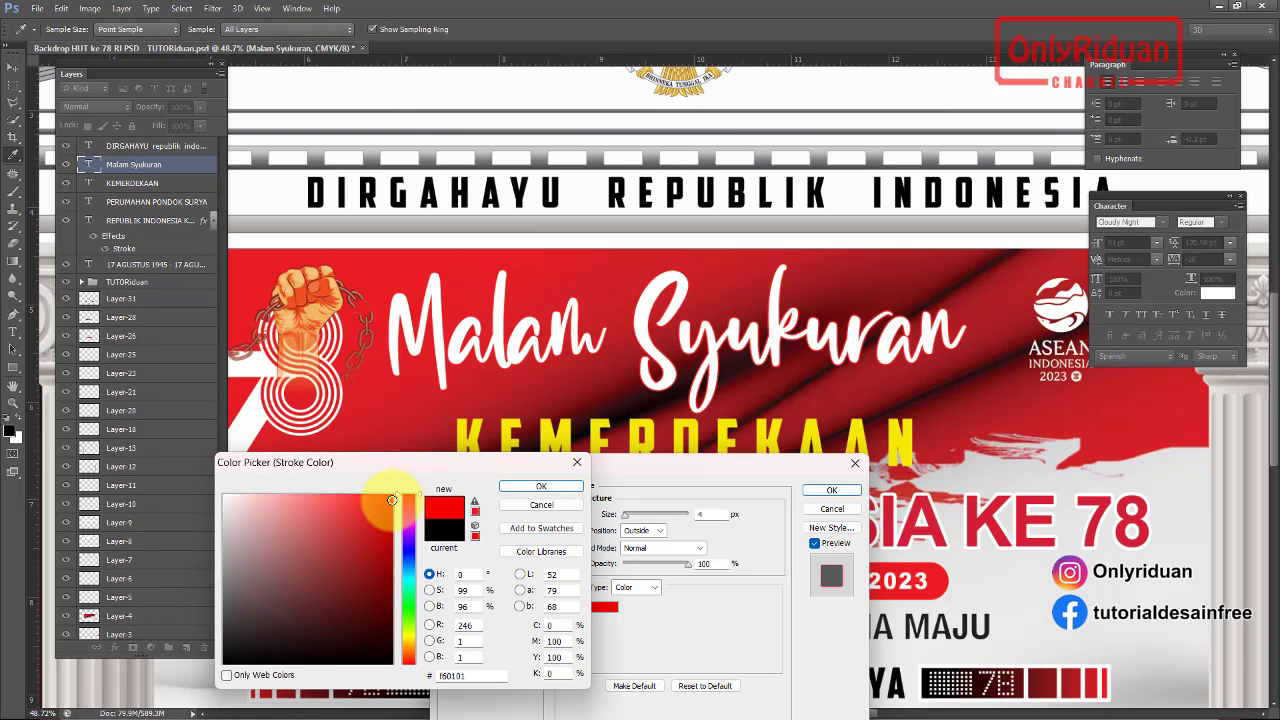
pyautogui.moveTo(392, 500); pyautogui.dragTo(392, 558)
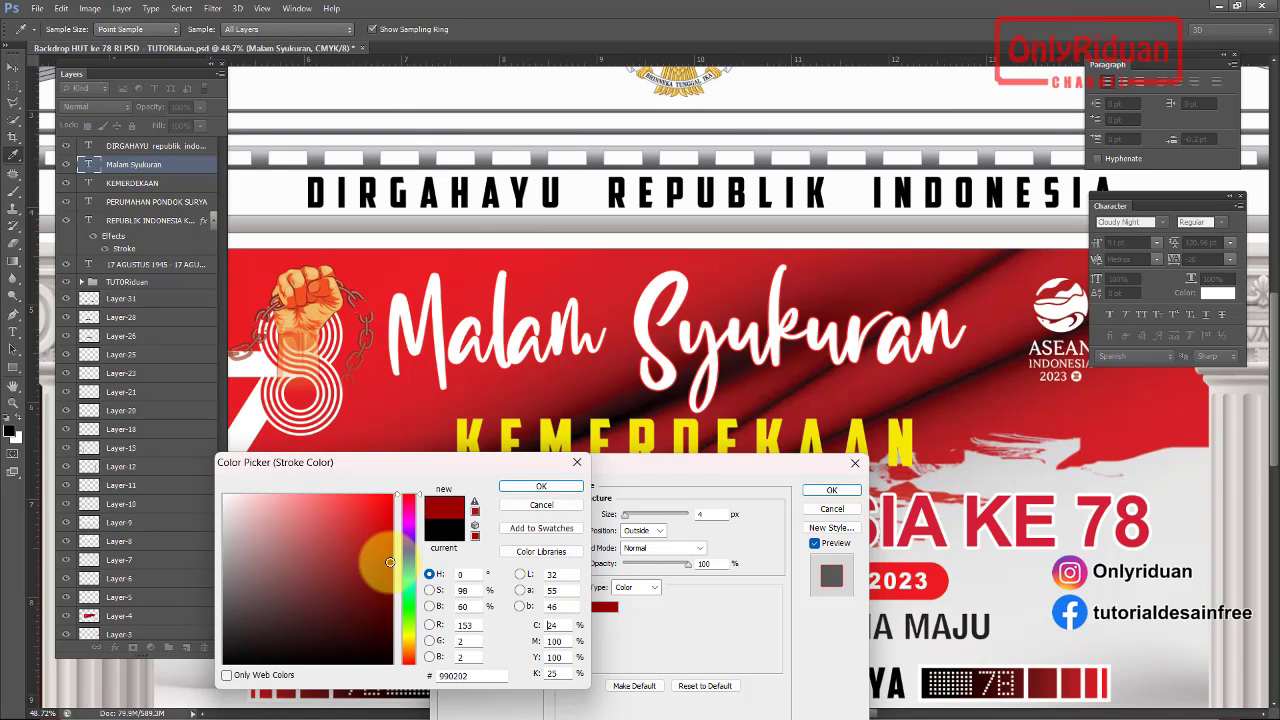
pyautogui.click(395, 495)
pyautogui.click(560, 486)
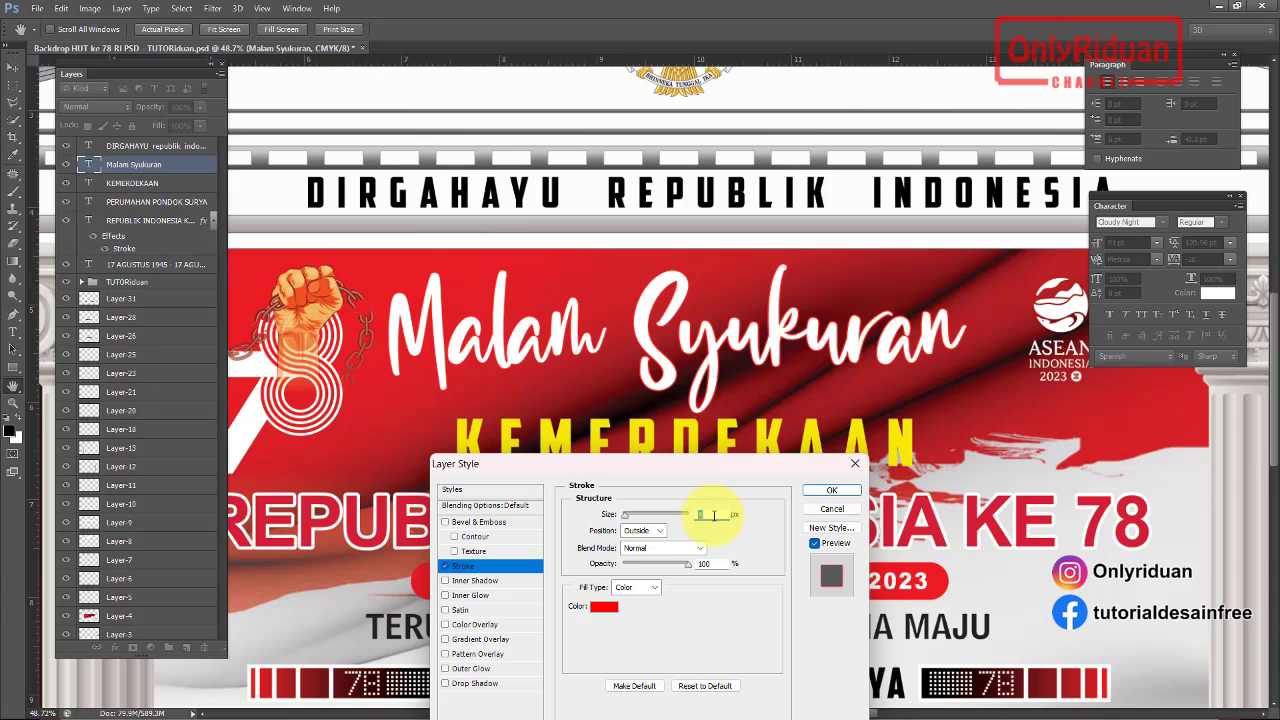
pyautogui.write('10')
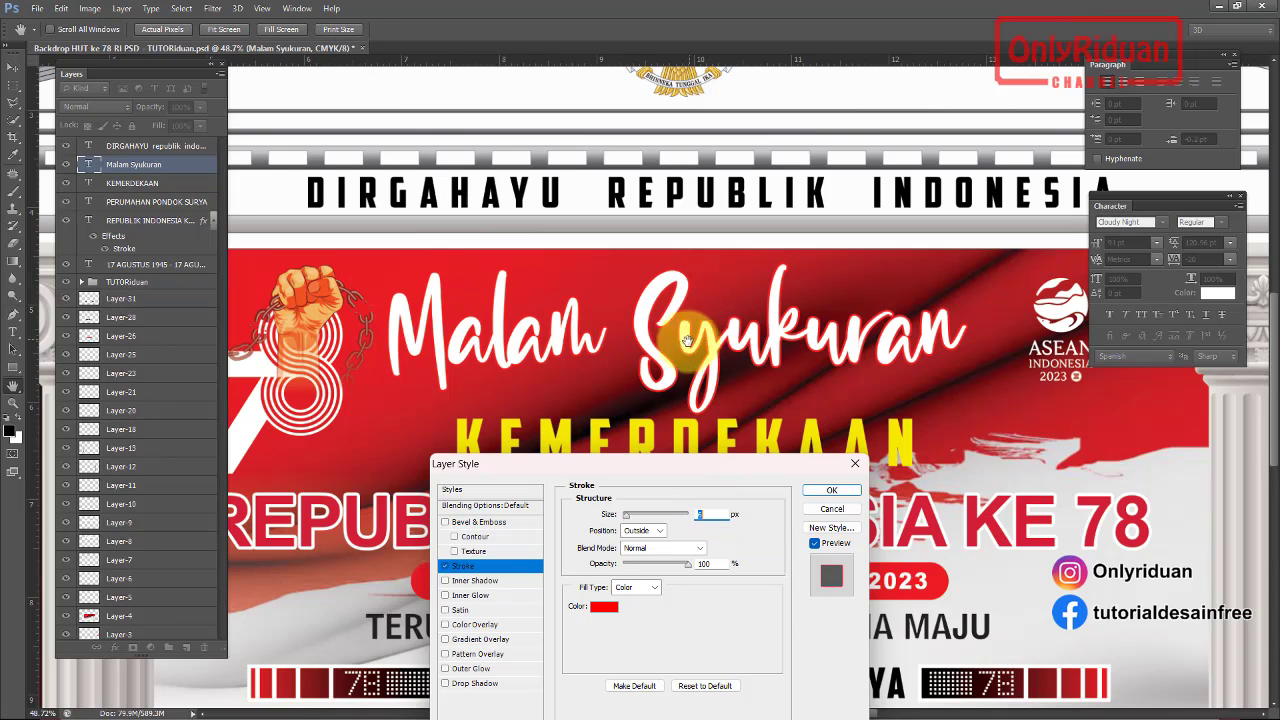
pyautogui.click(606, 514)
pyautogui.click(831, 490)
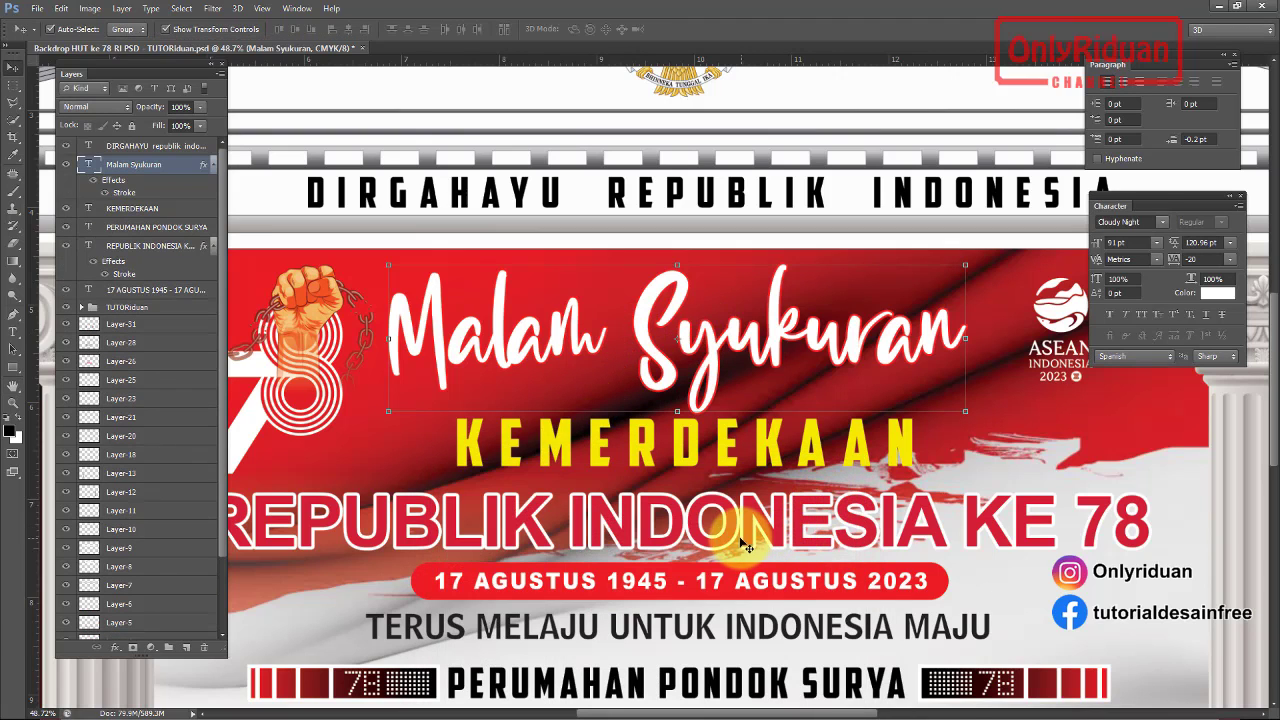
pyautogui.click(776, 460)
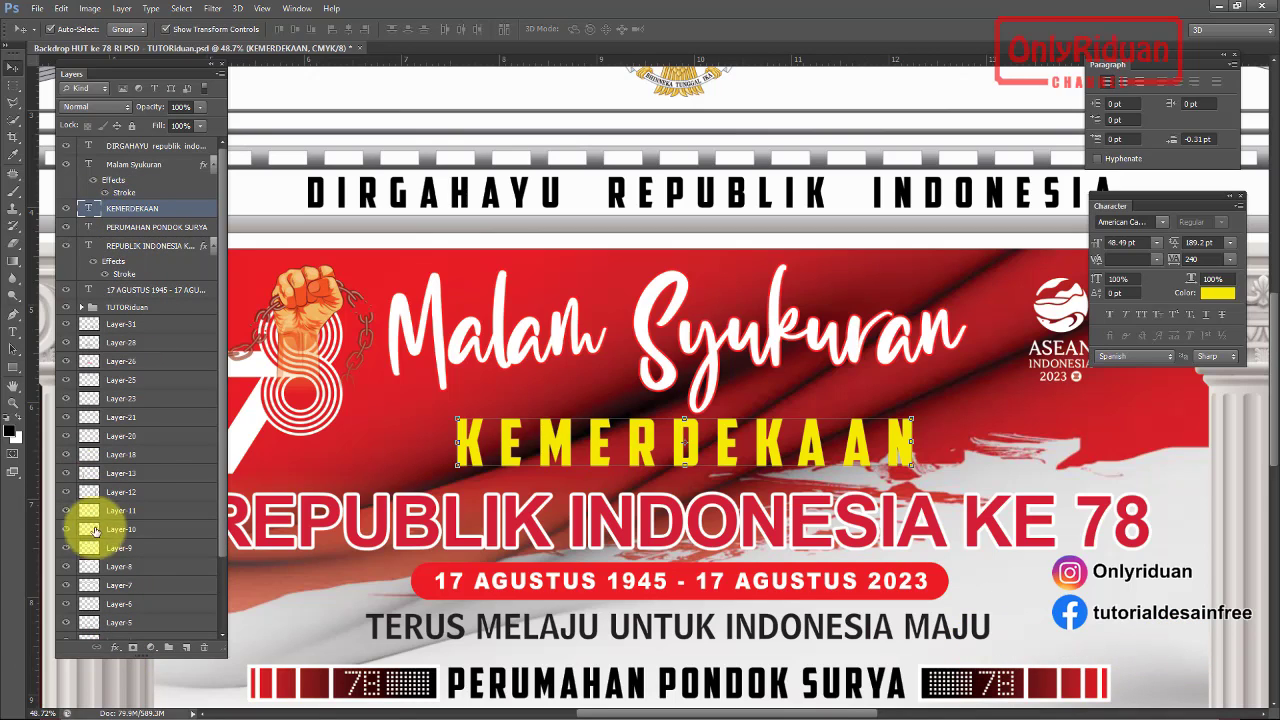
# - Add a Gradient Overlay to KEMERDEKAAN with its first colour stop set to yellow
pyautogui.click(115, 648)
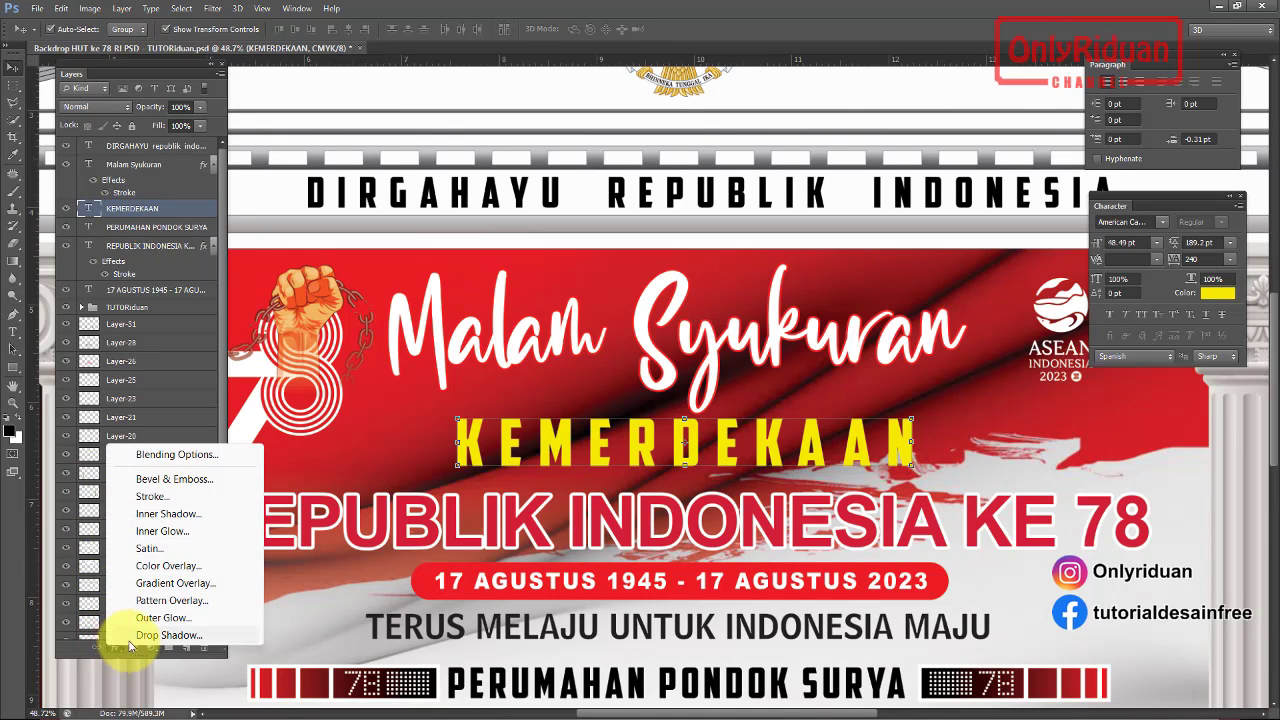
pyautogui.click(182, 584)
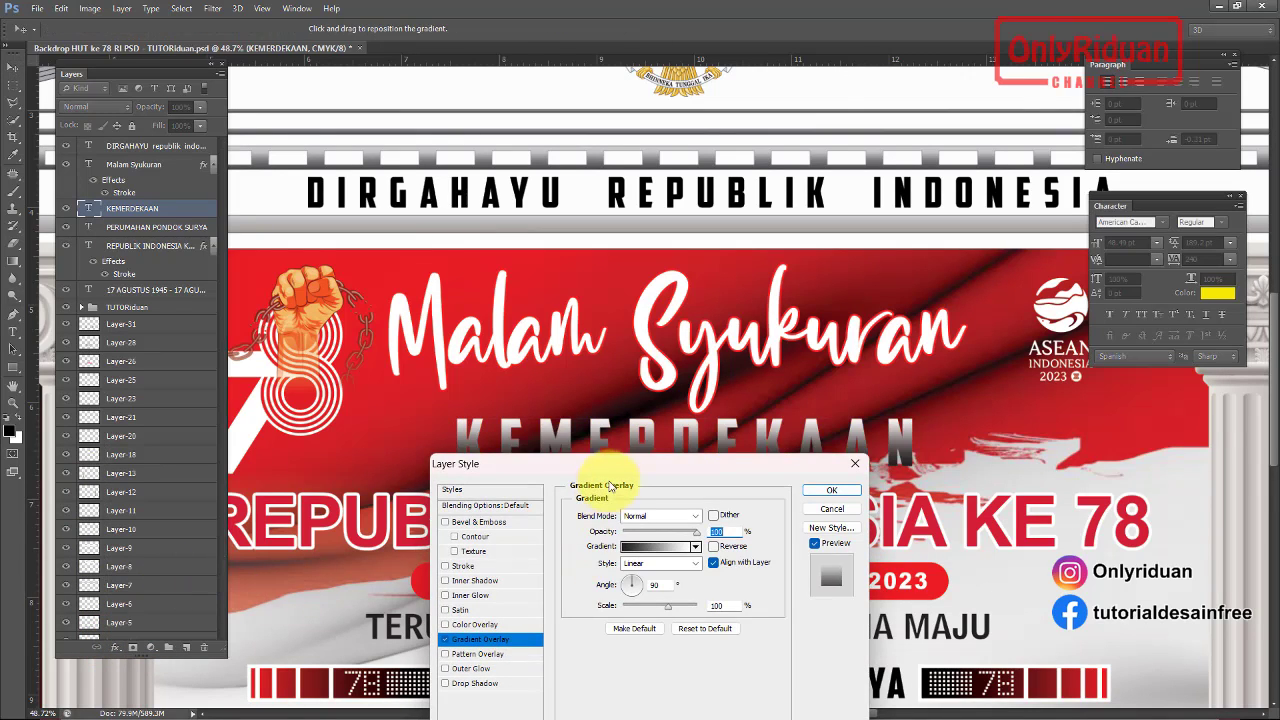
pyautogui.moveTo(619, 471); pyautogui.dragTo(488, 515)
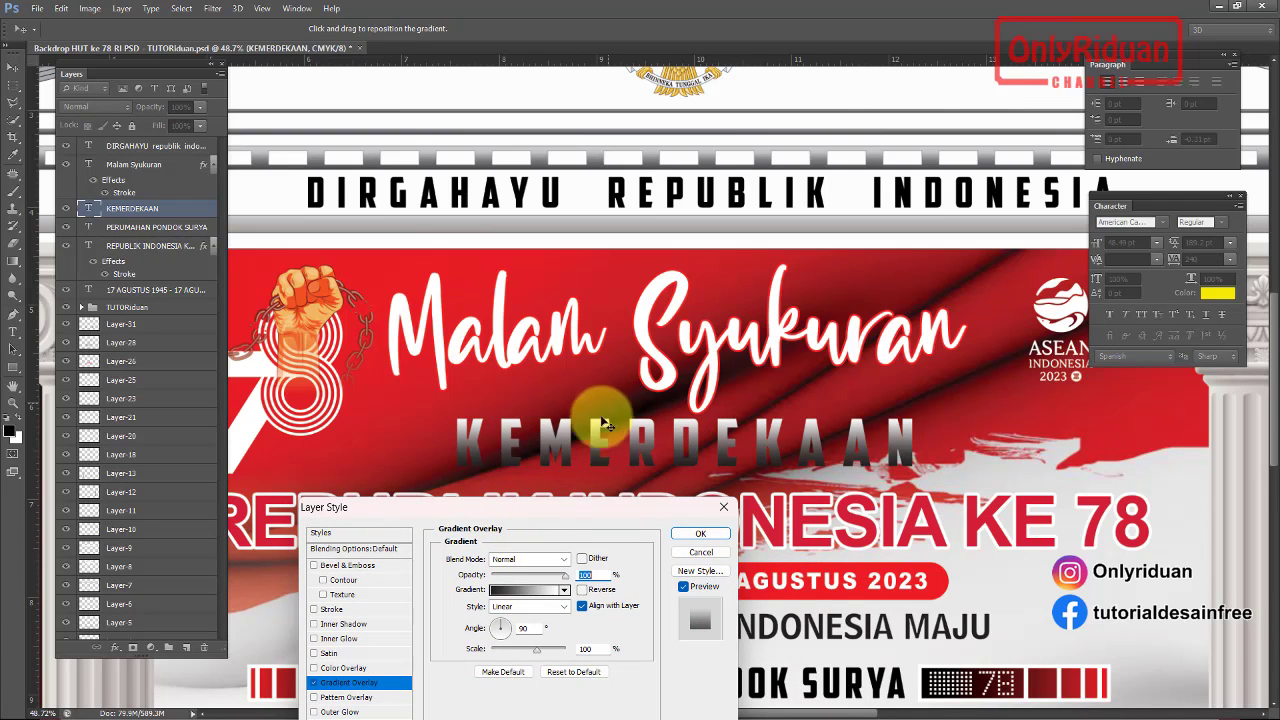
pyautogui.click(522, 592)
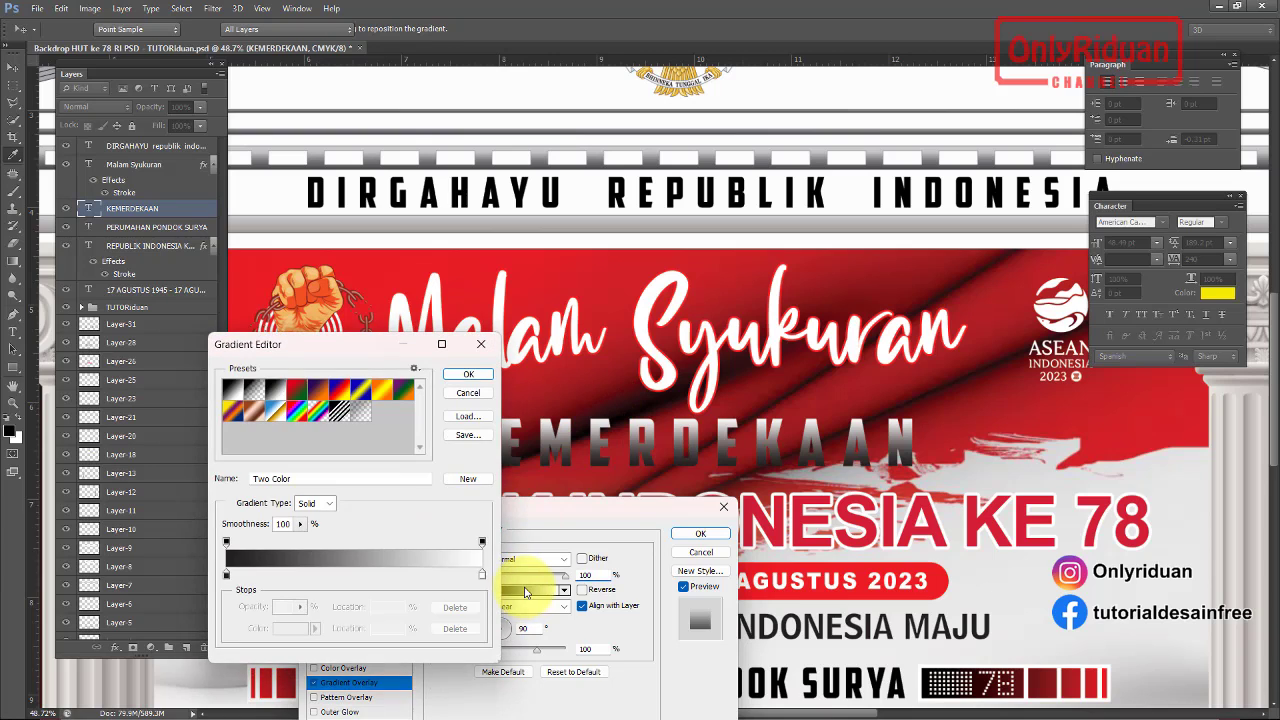
pyautogui.moveTo(363, 354)
pyautogui.mouseDown()
pyautogui.moveTo(367, 392)
pyautogui.moveTo(360, 366)
pyautogui.mouseUp()
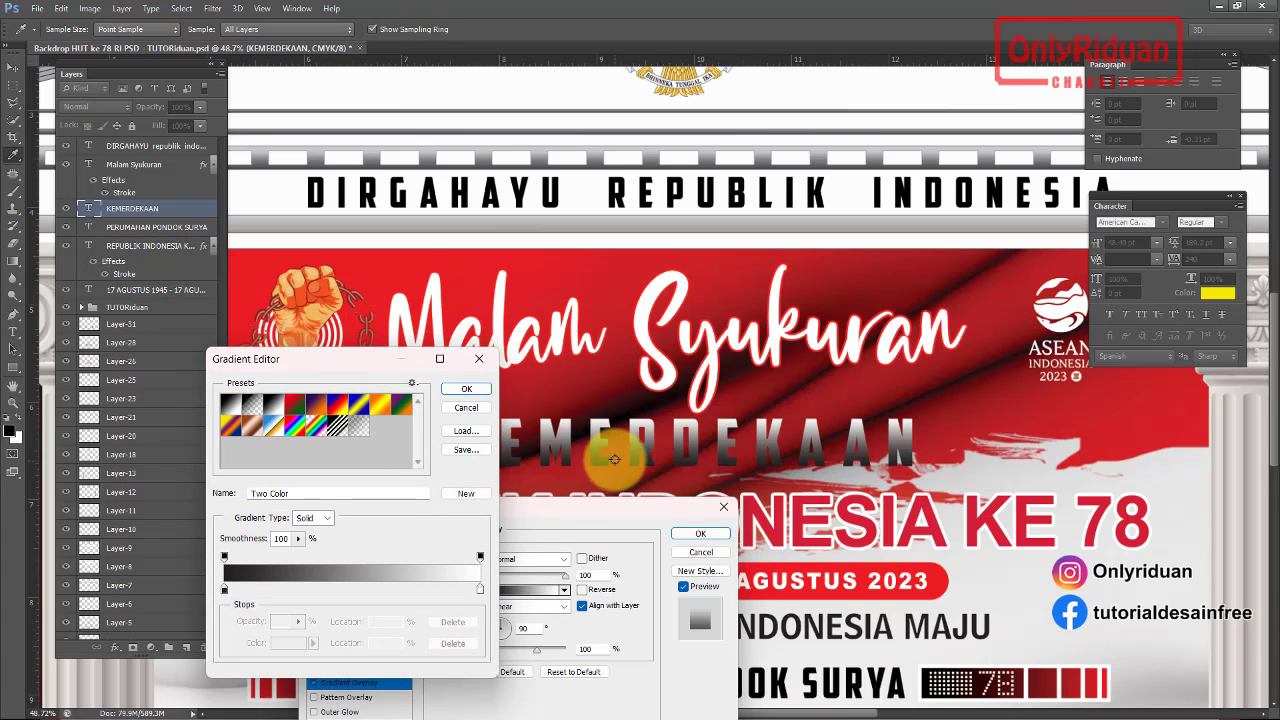
pyautogui.click(224, 589)
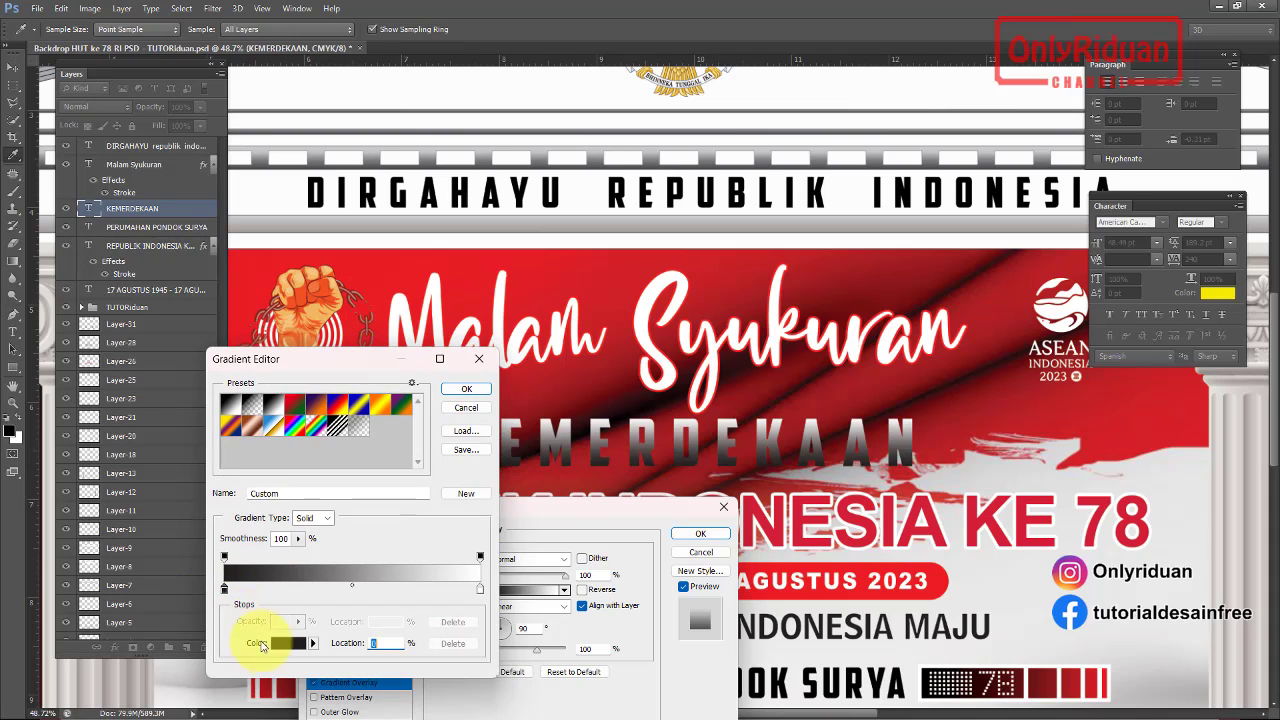
pyautogui.click(288, 645)
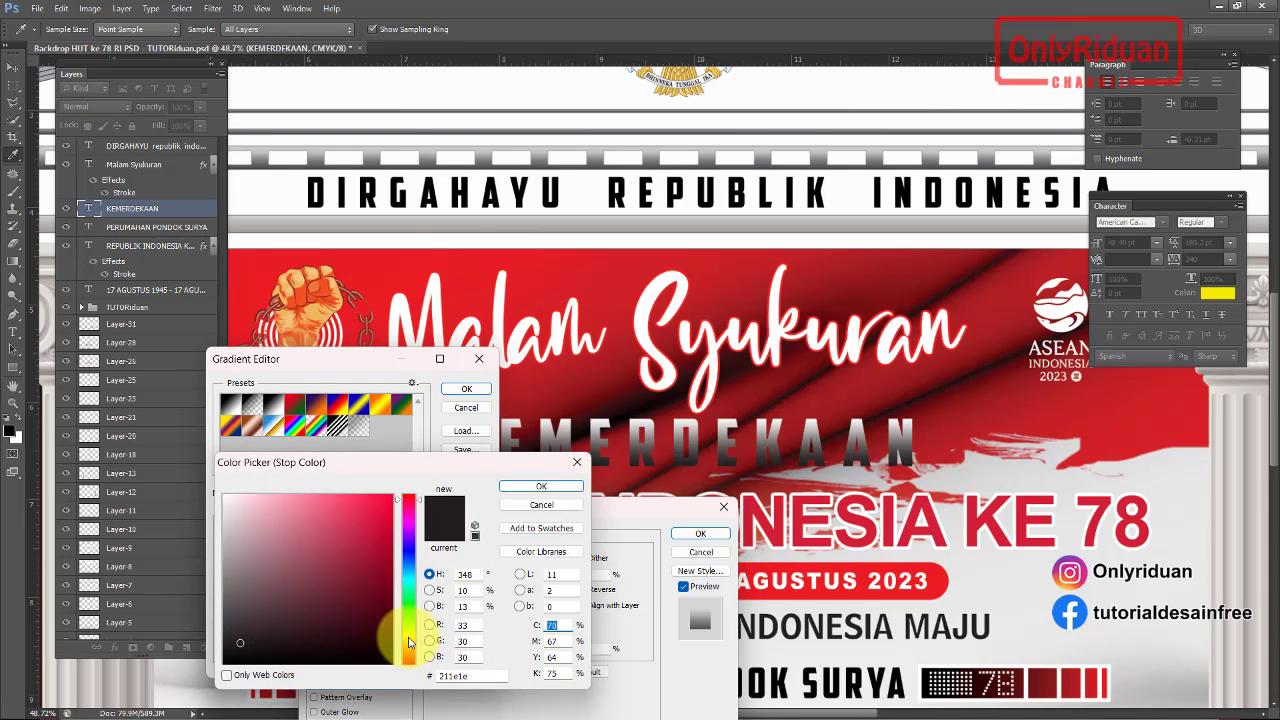
pyautogui.click(408, 638)
pyautogui.click(389, 503)
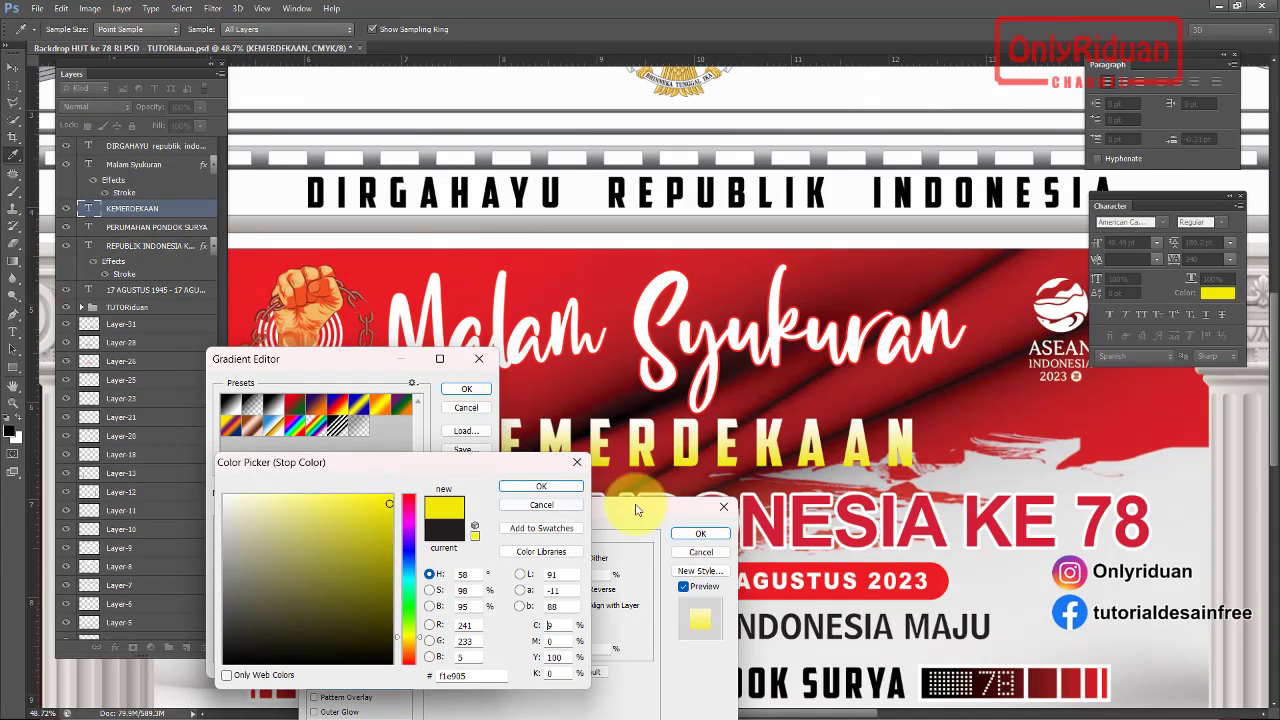
pyautogui.click(541, 487)
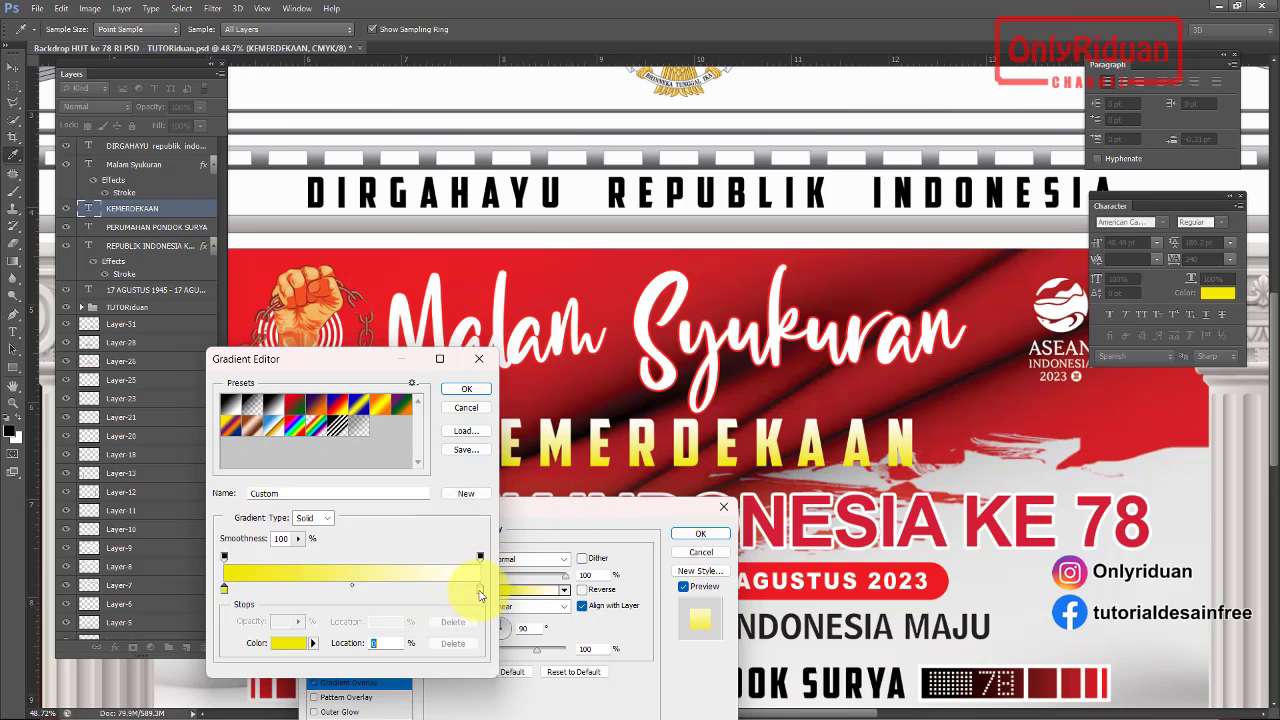
pyautogui.click(466, 388)
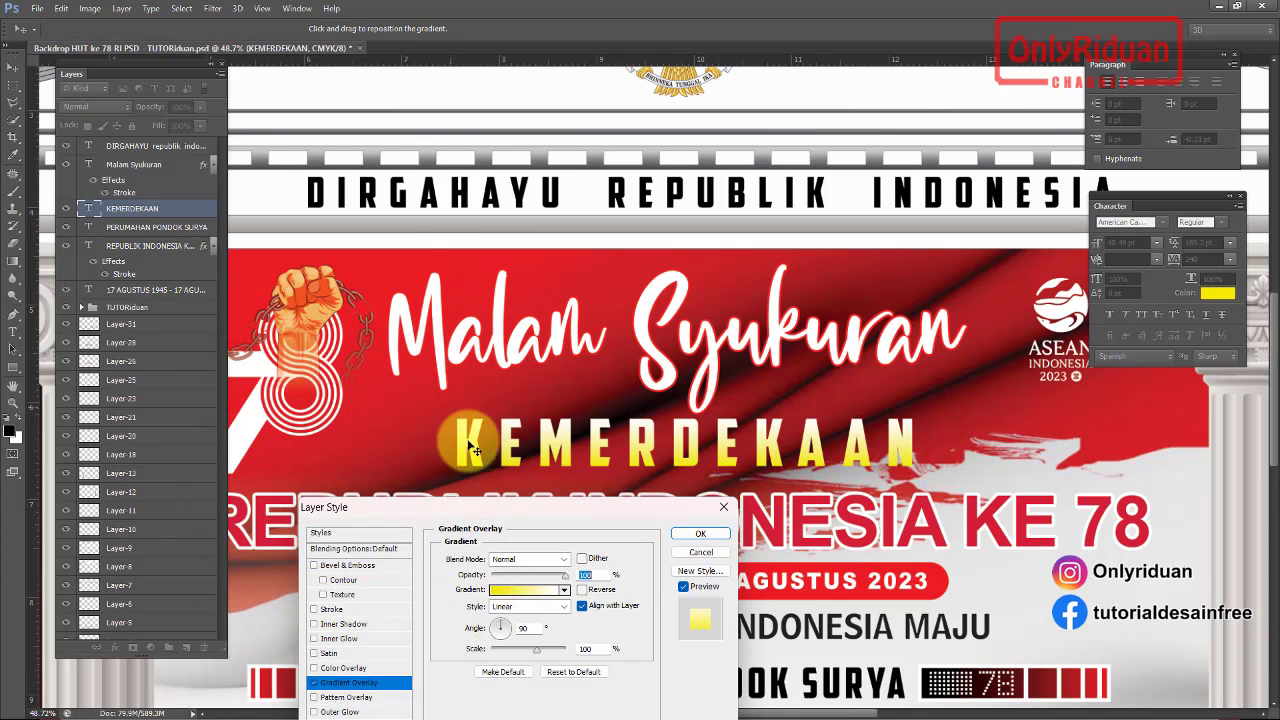
# - Add an outside Stroke to KEMERDEKAAN and apply both effects
pyautogui.moveTo(530, 507)
pyautogui.mouseDown()
pyautogui.moveTo(1027, 436)
pyautogui.moveTo(1004, 321)
pyautogui.mouseUp()
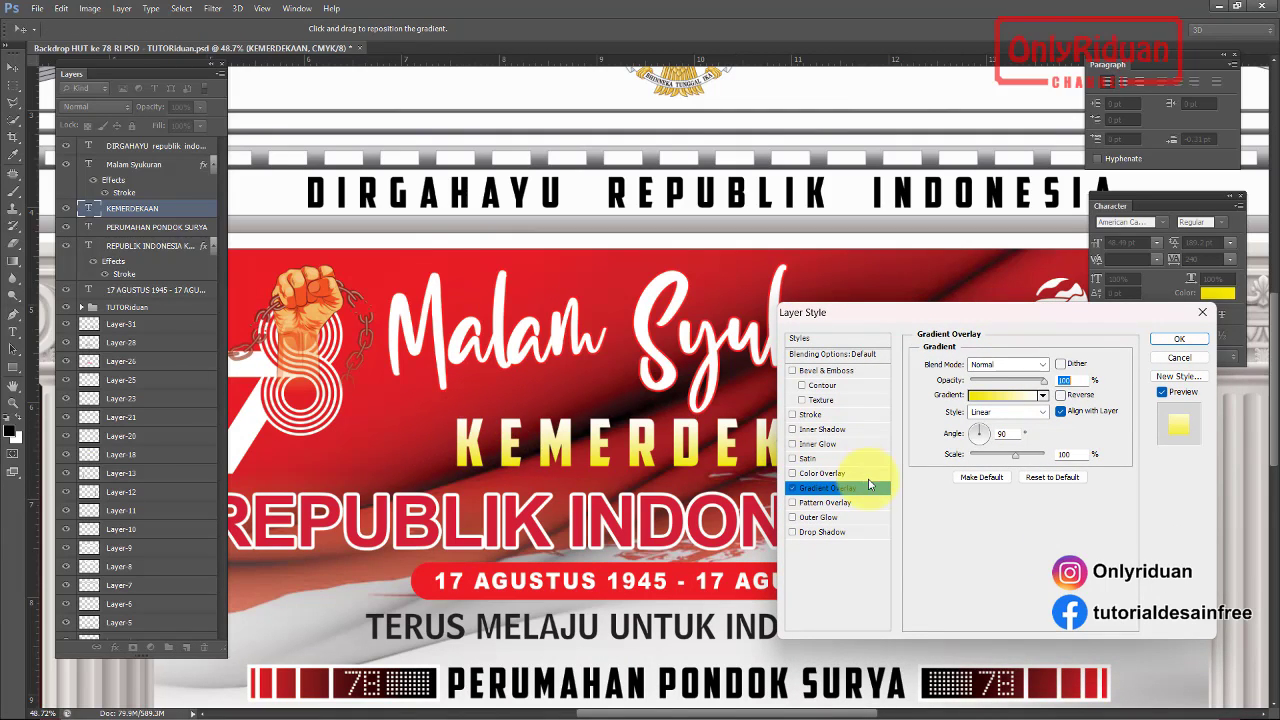
pyautogui.click(810, 416)
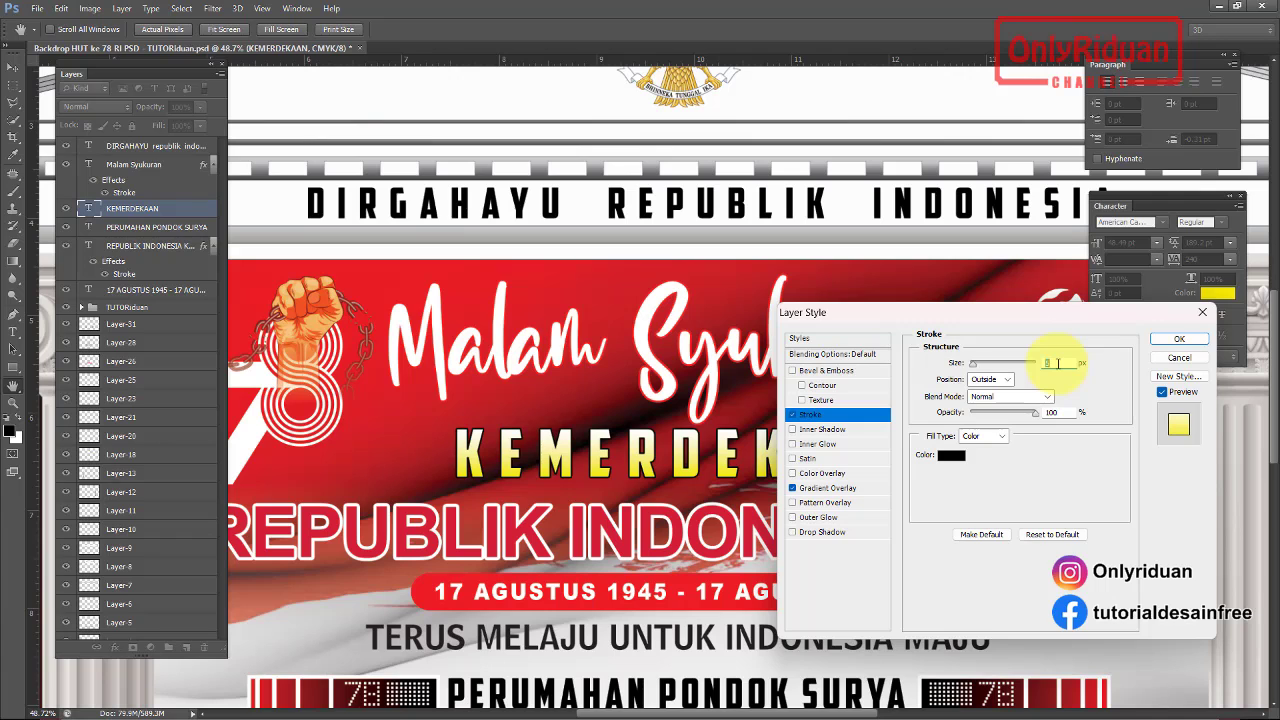
pyautogui.click(1179, 340)
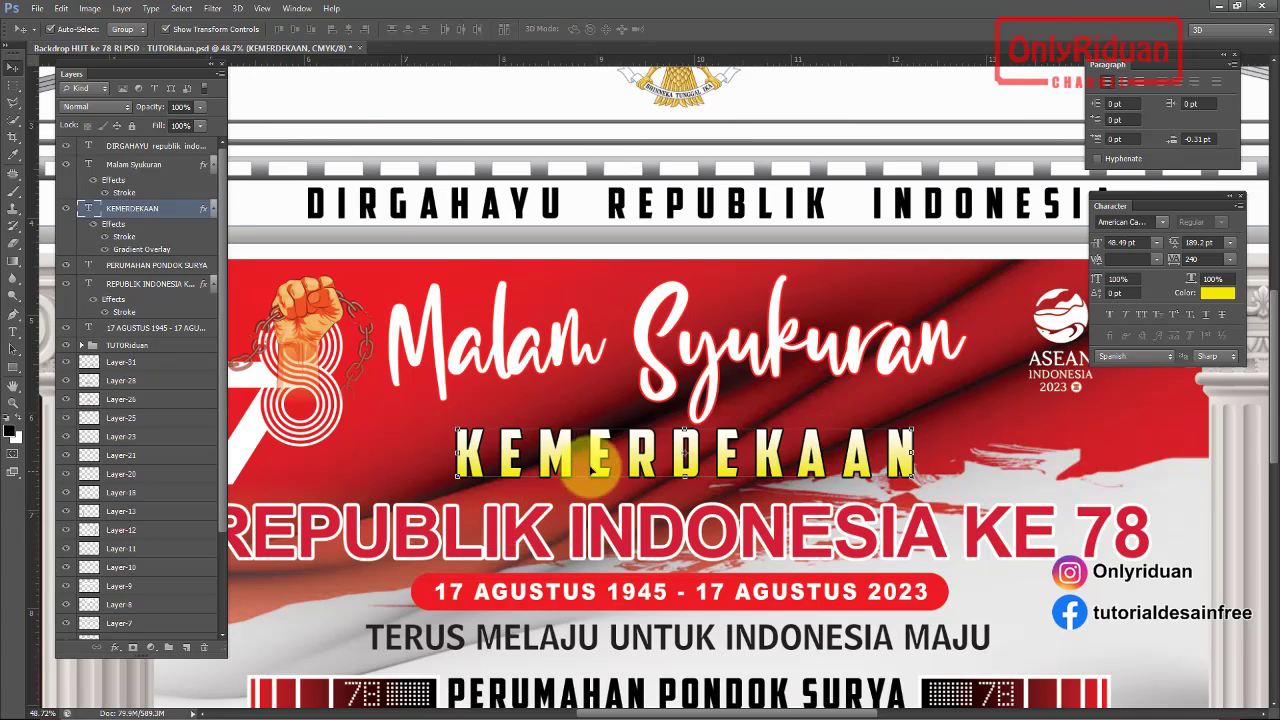
# - Give the Malam Syukuran layer a drop shadow with 25 px distance, 14% spread and 9 px size
pyautogui.click(708, 373)
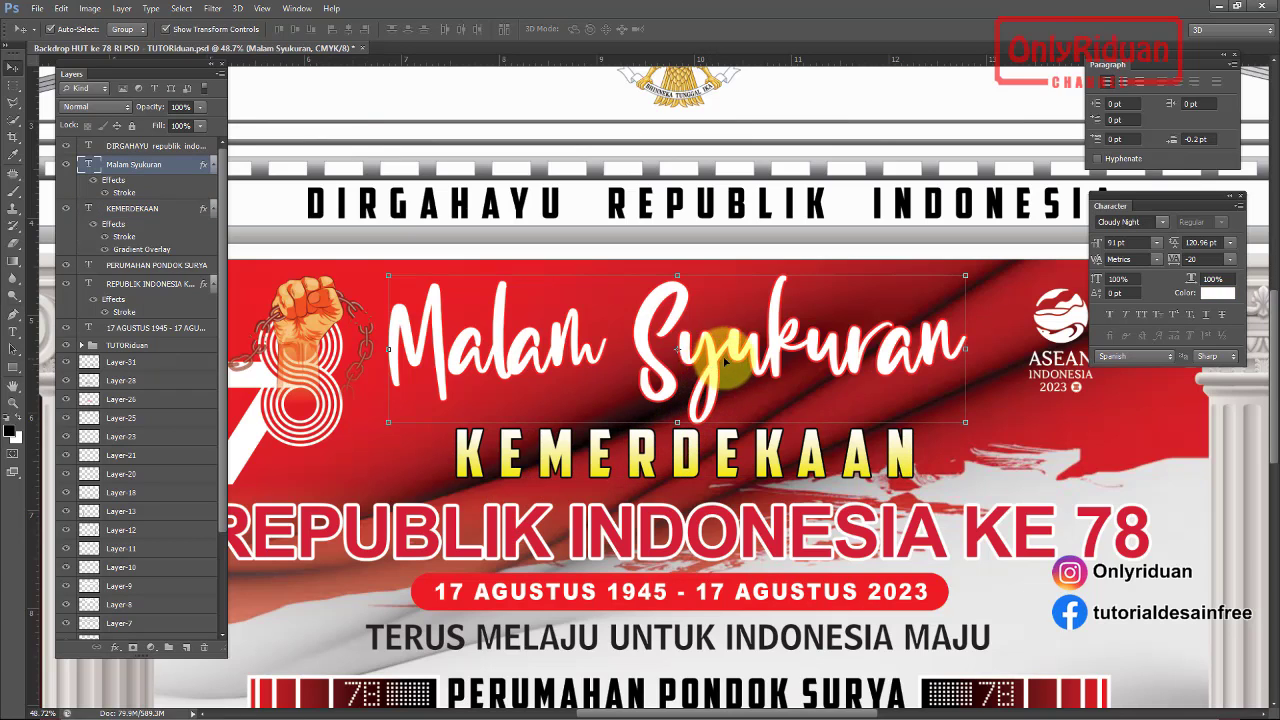
pyautogui.click(145, 172)
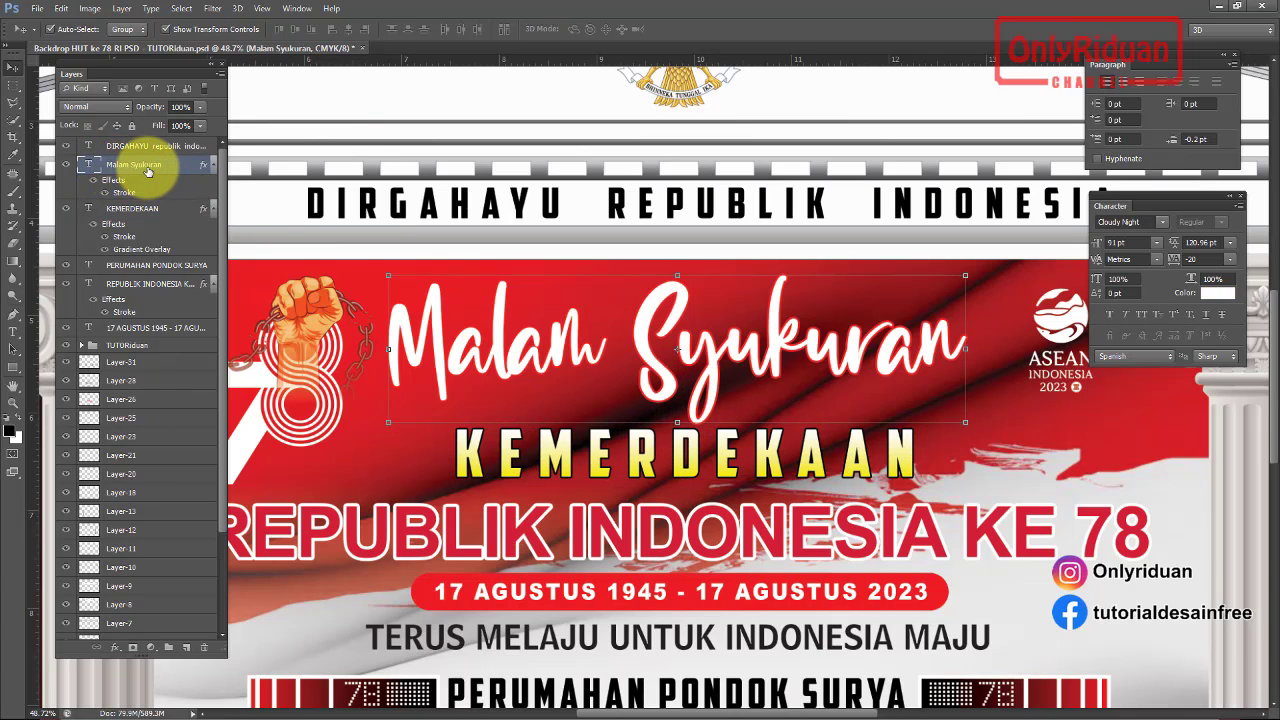
pyautogui.click(114, 652)
pyautogui.click(150, 638)
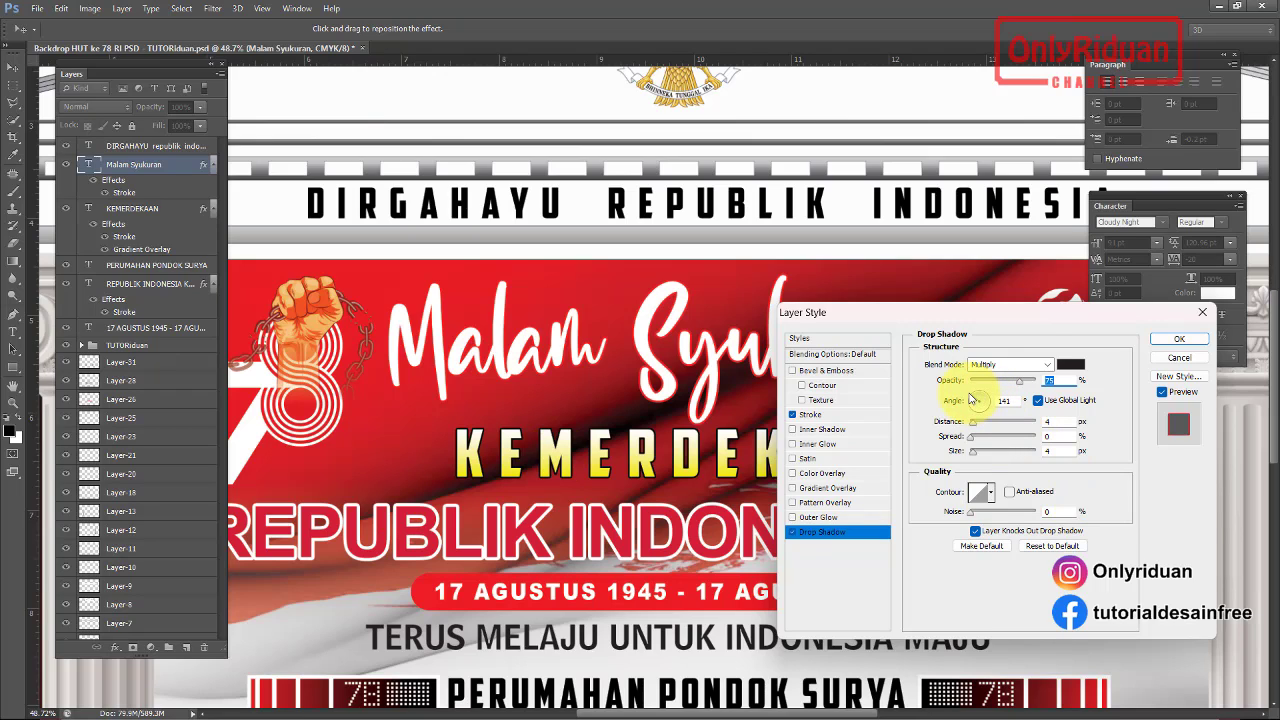
pyautogui.press('Tab')
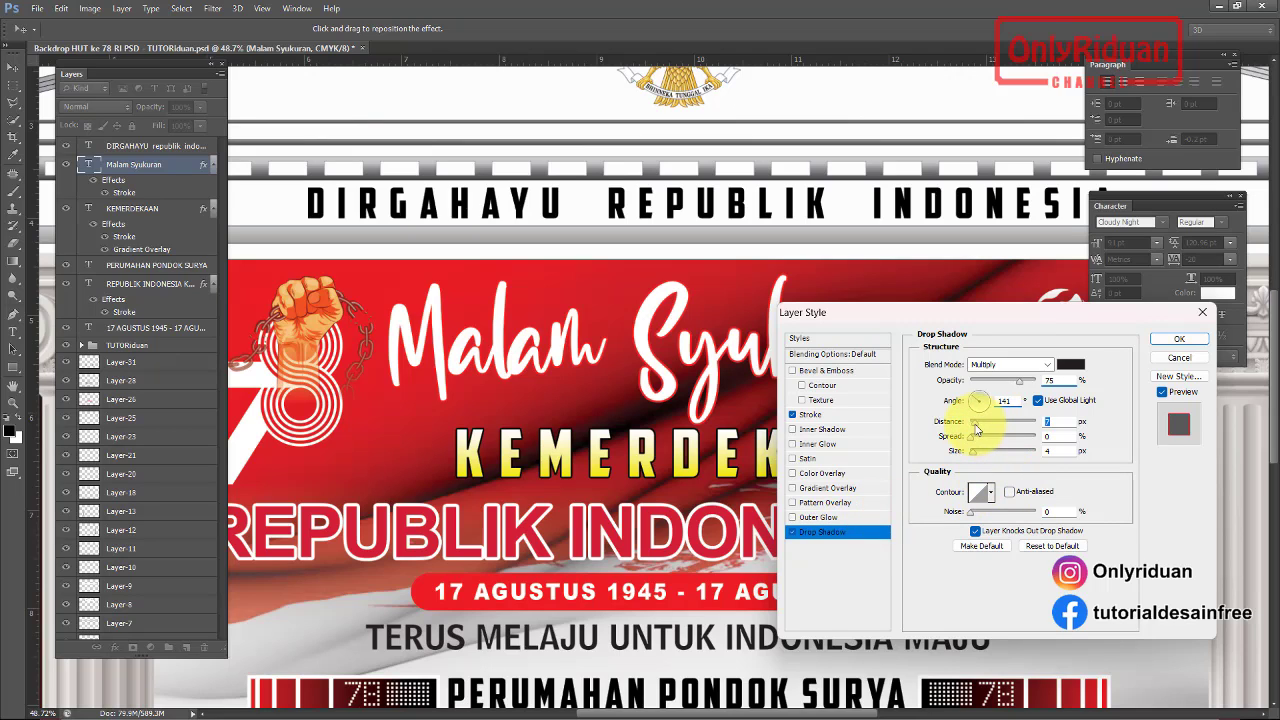
pyautogui.moveTo(977, 428); pyautogui.dragTo(988, 428)
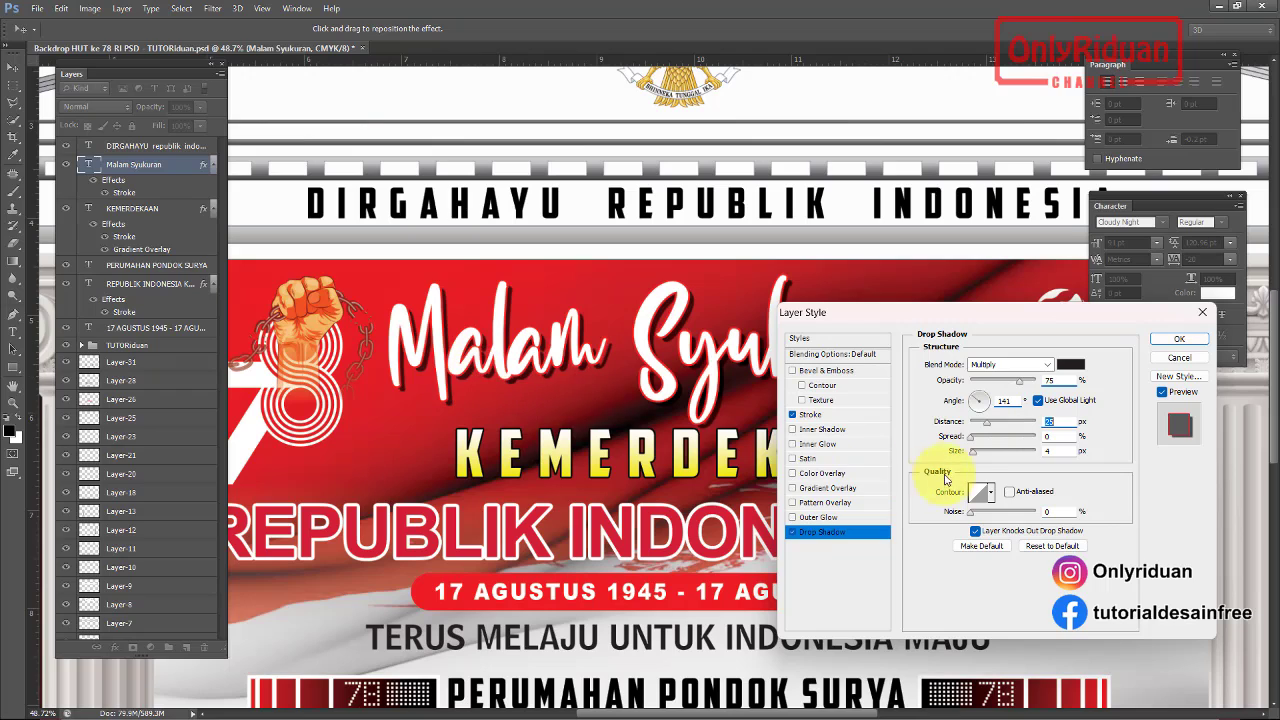
pyautogui.moveTo(975, 443); pyautogui.dragTo(982, 443)
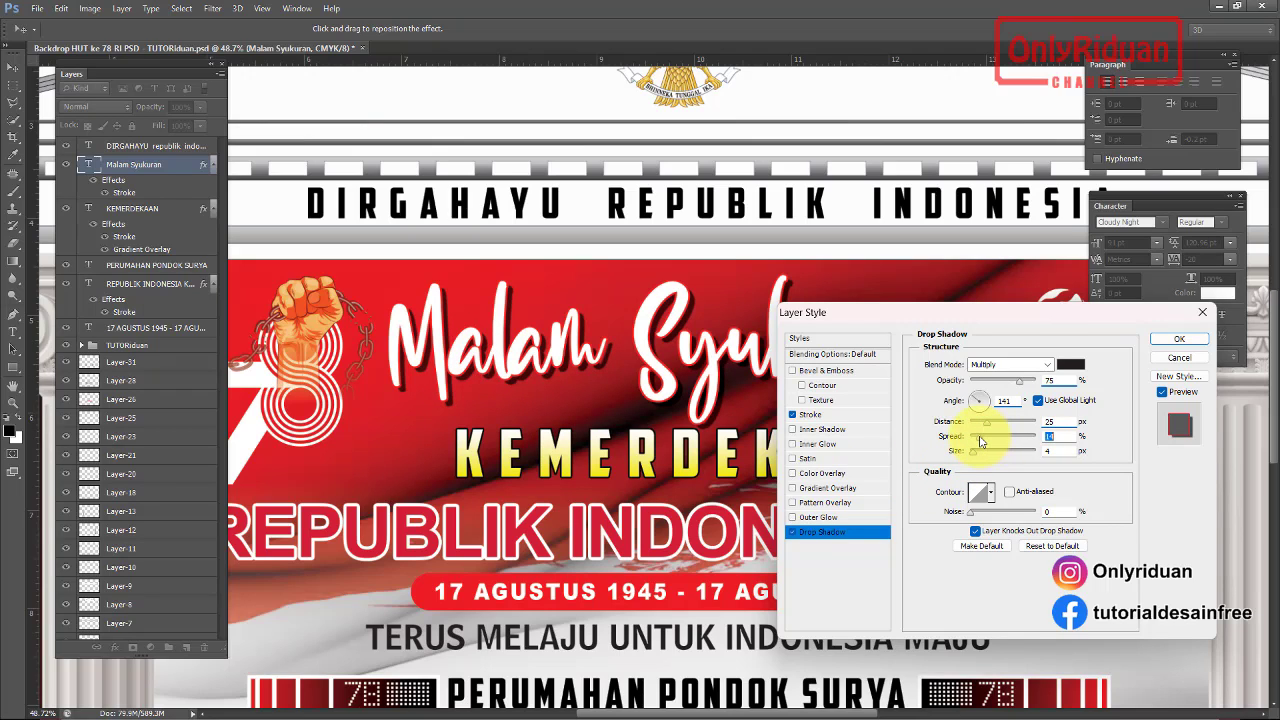
pyautogui.moveTo(972, 456); pyautogui.dragTo(982, 457)
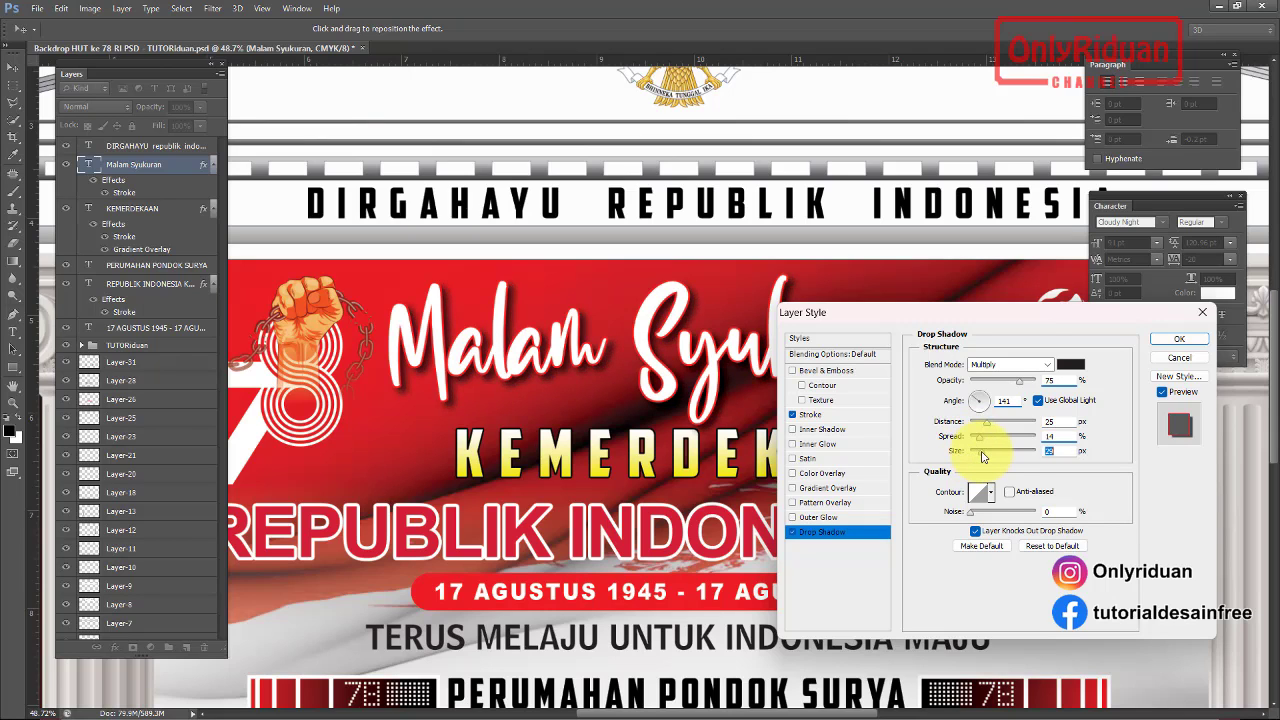
pyautogui.moveTo(977, 455); pyautogui.dragTo(979, 455)
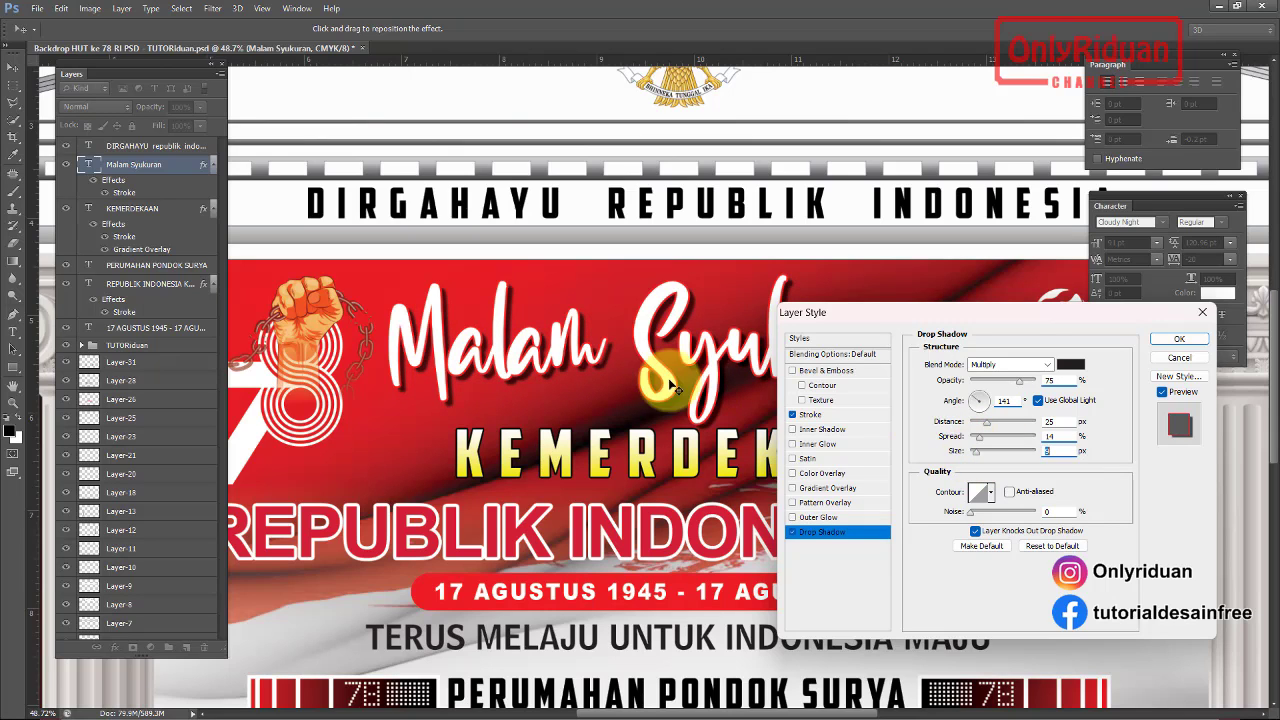
pyautogui.click(1176, 340)
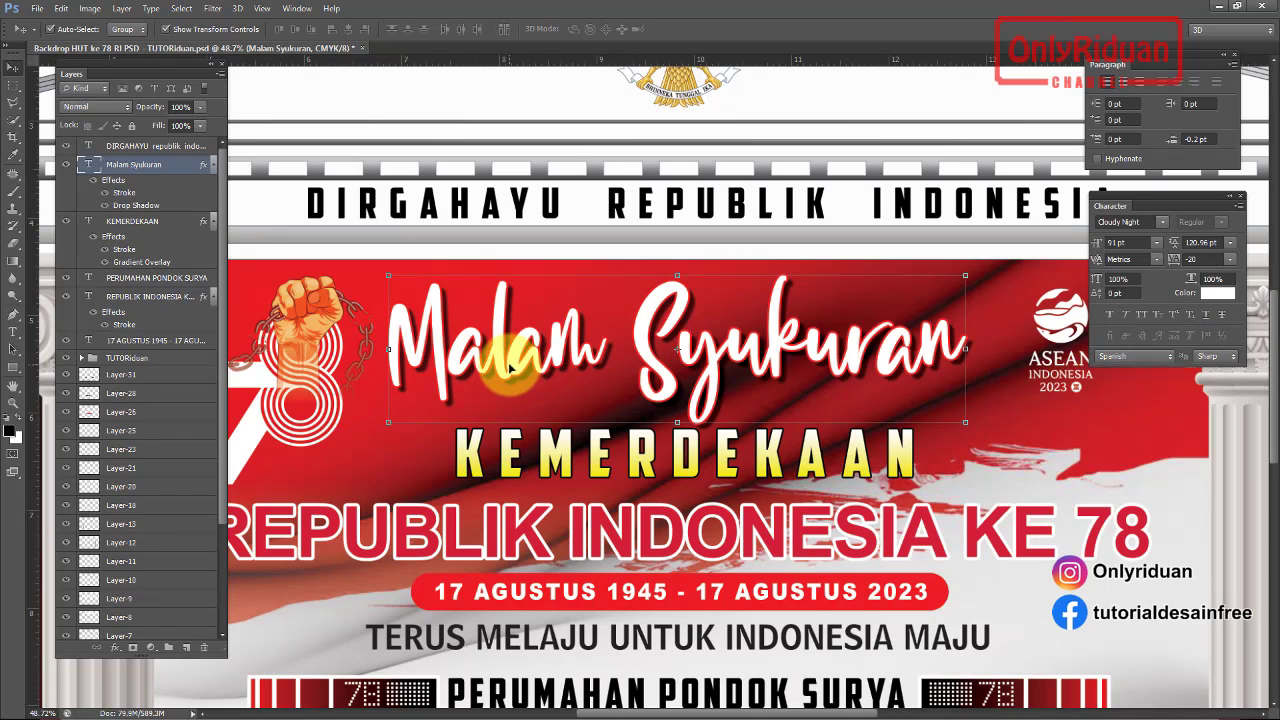
# - Add a drop shadow offset 21 px to the KEMERDEKAAN text layer
pyautogui.click(598, 462)
pyautogui.click(115, 648)
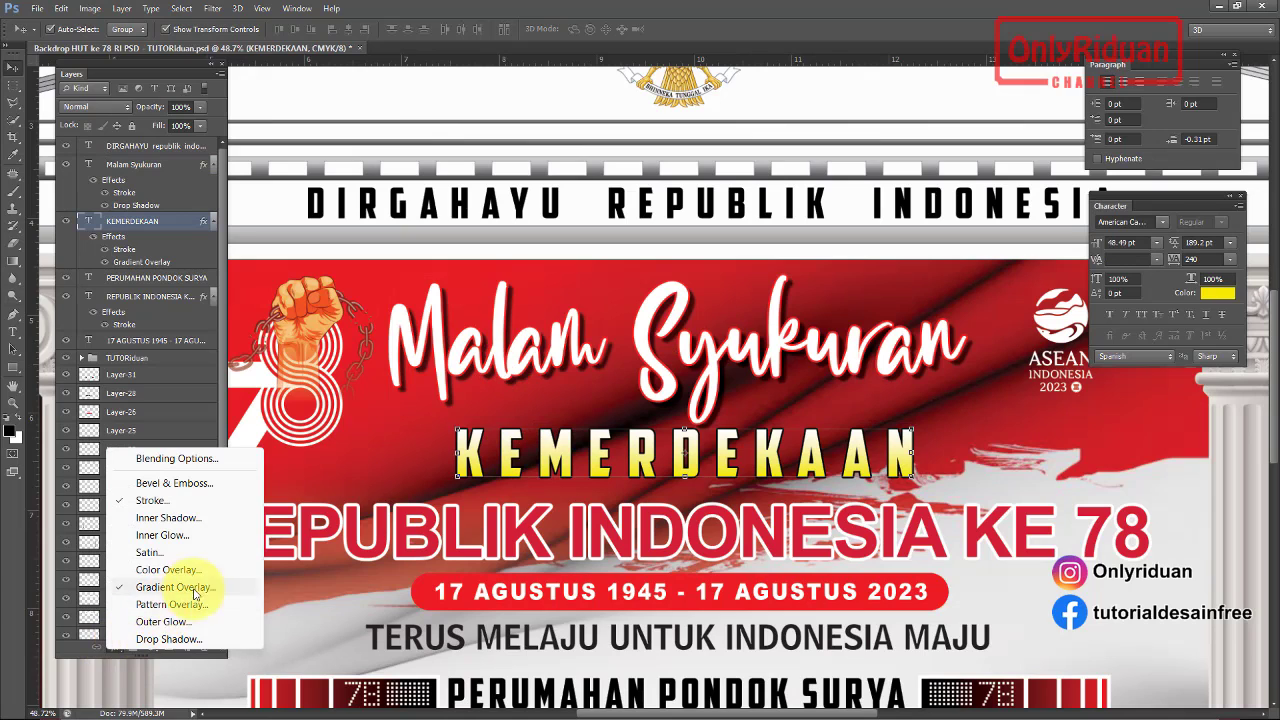
pyautogui.click(171, 639)
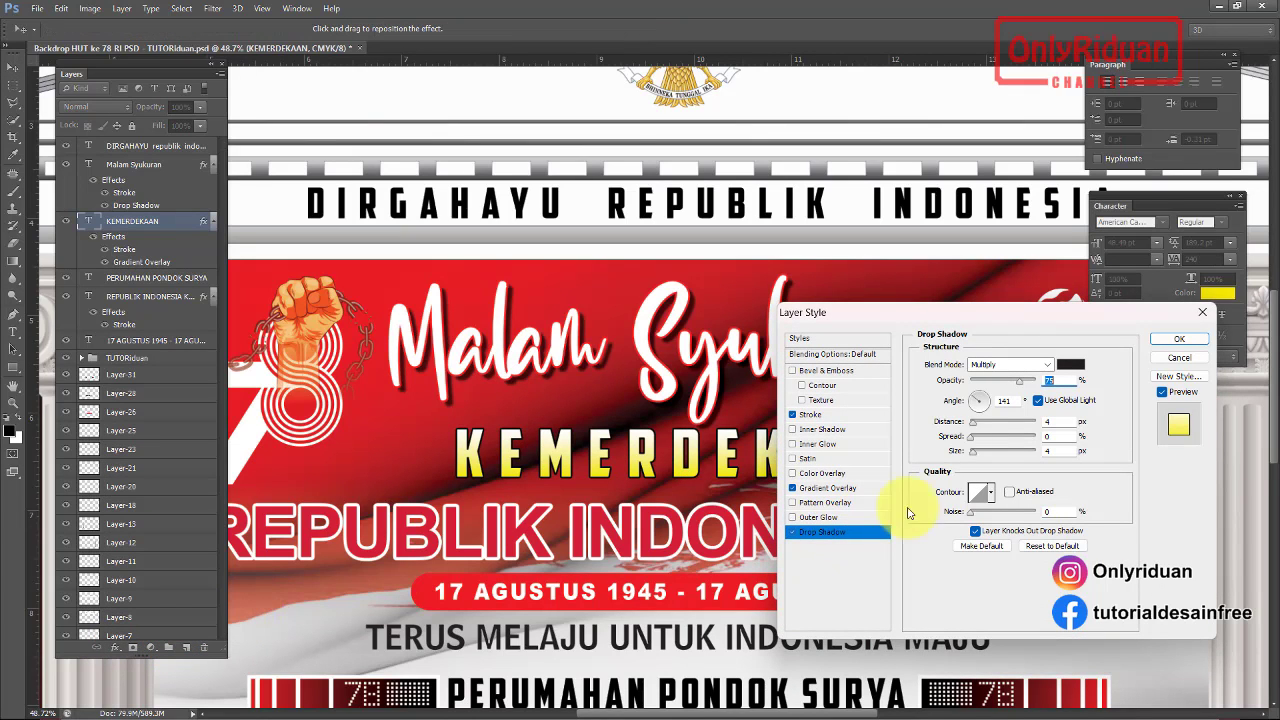
pyautogui.moveTo(973, 428); pyautogui.dragTo(986, 428)
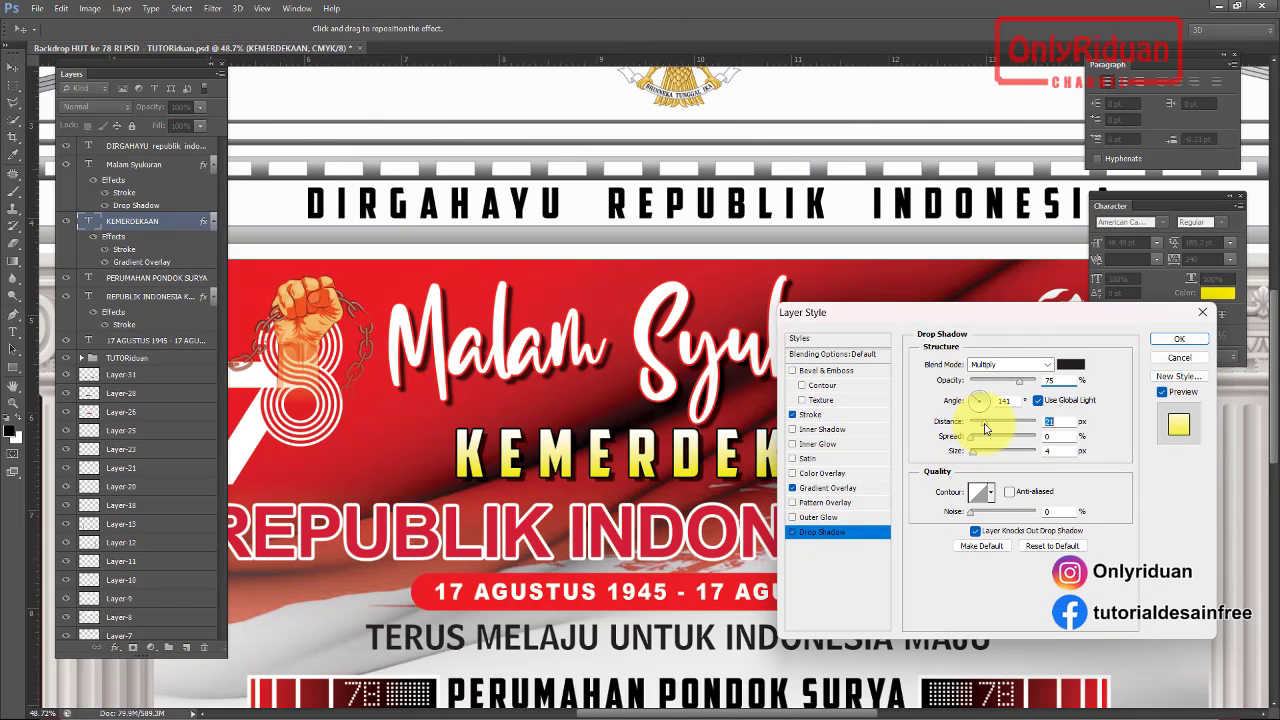
pyautogui.click(1180, 340)
# - Add a softer drop shadow offset 27 px to REPUBLIK INDONESIA KE 78
pyautogui.click(742, 537)
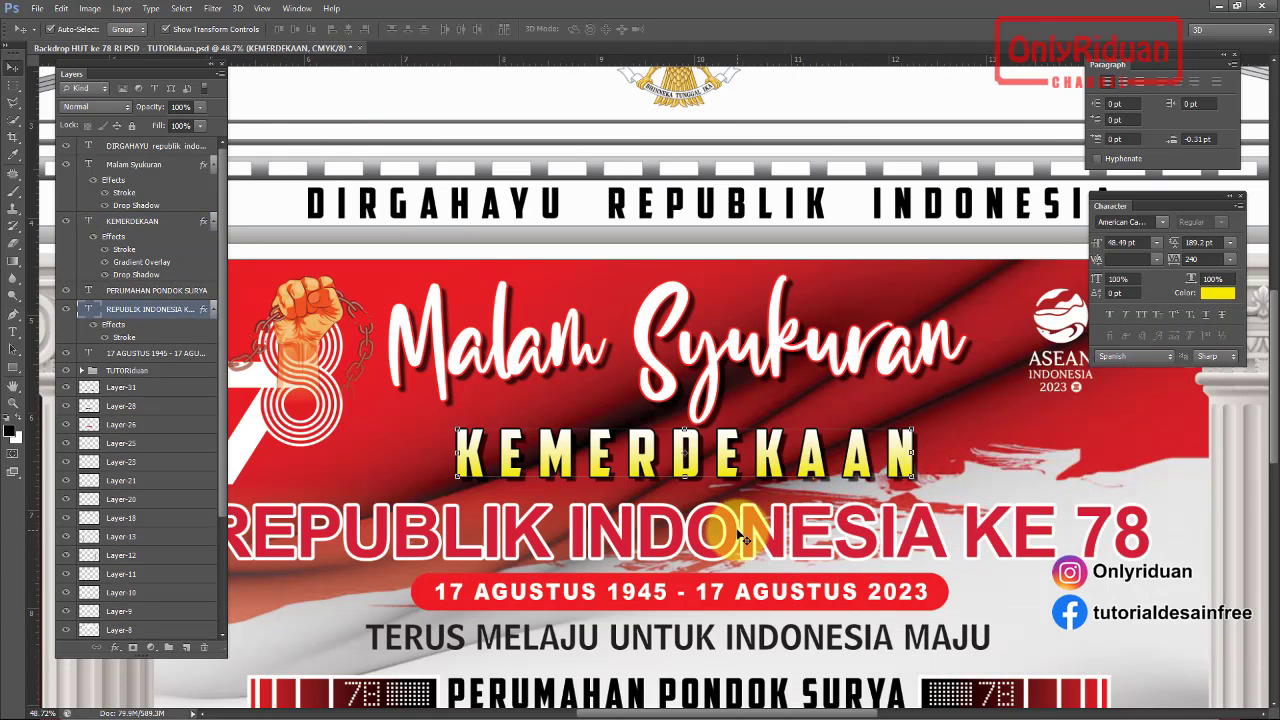
pyautogui.click(116, 647)
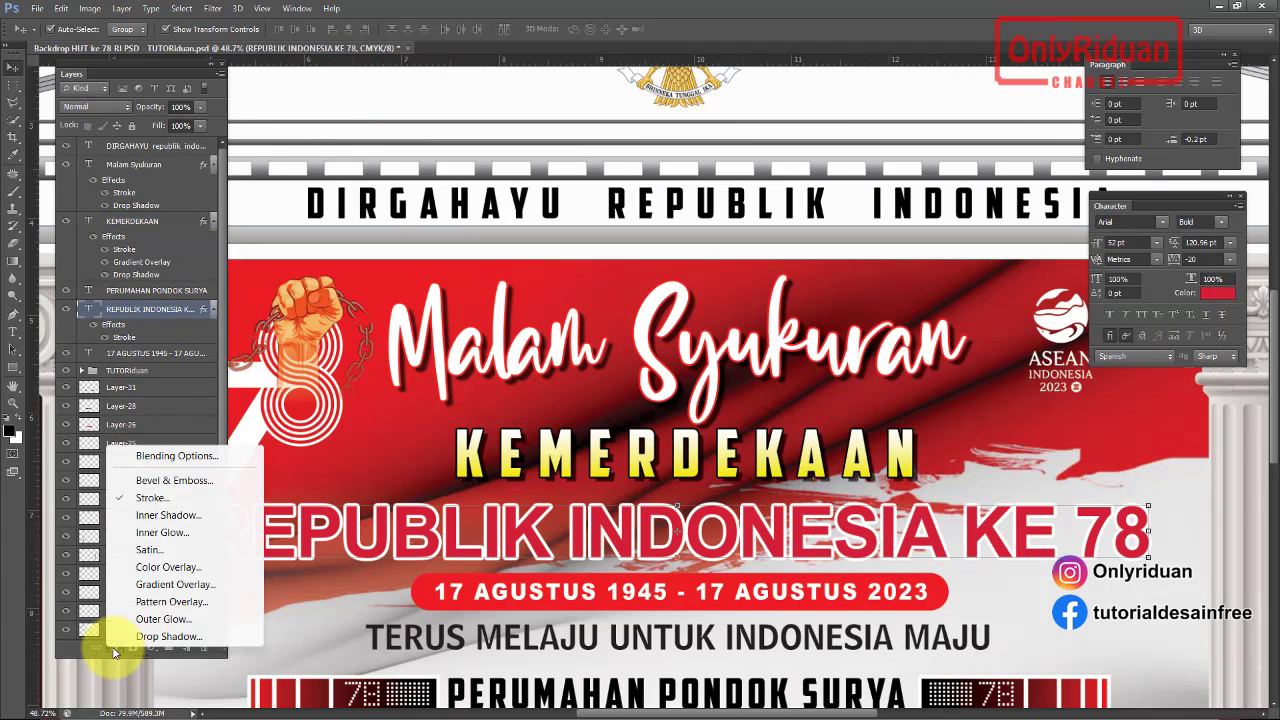
pyautogui.click(168, 636)
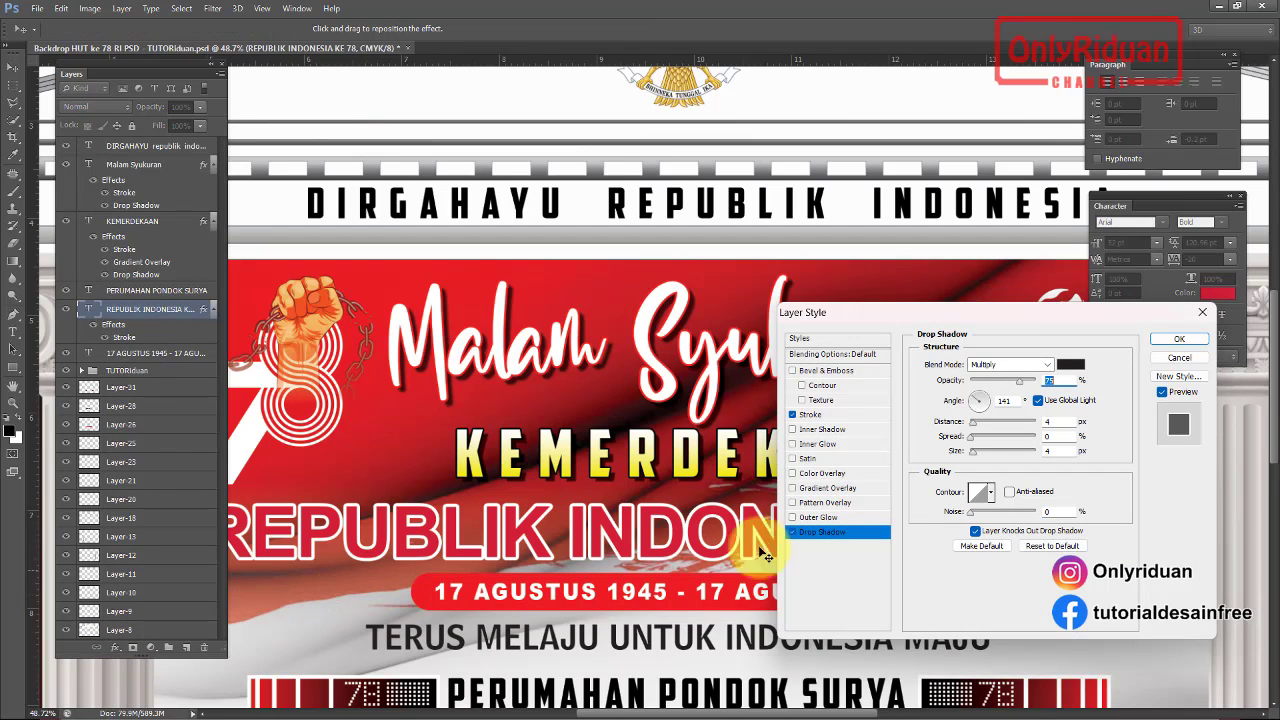
pyautogui.moveTo(976, 428); pyautogui.dragTo(989, 427)
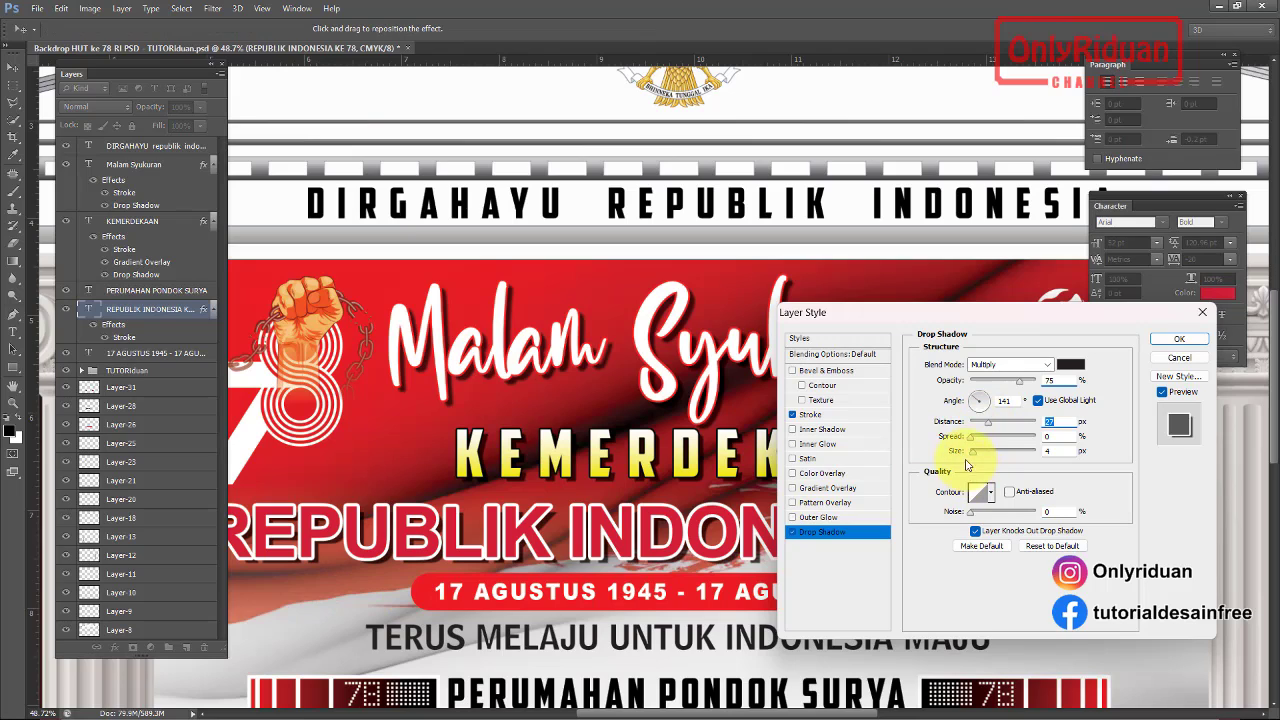
pyautogui.moveTo(977, 456); pyautogui.dragTo(980, 455)
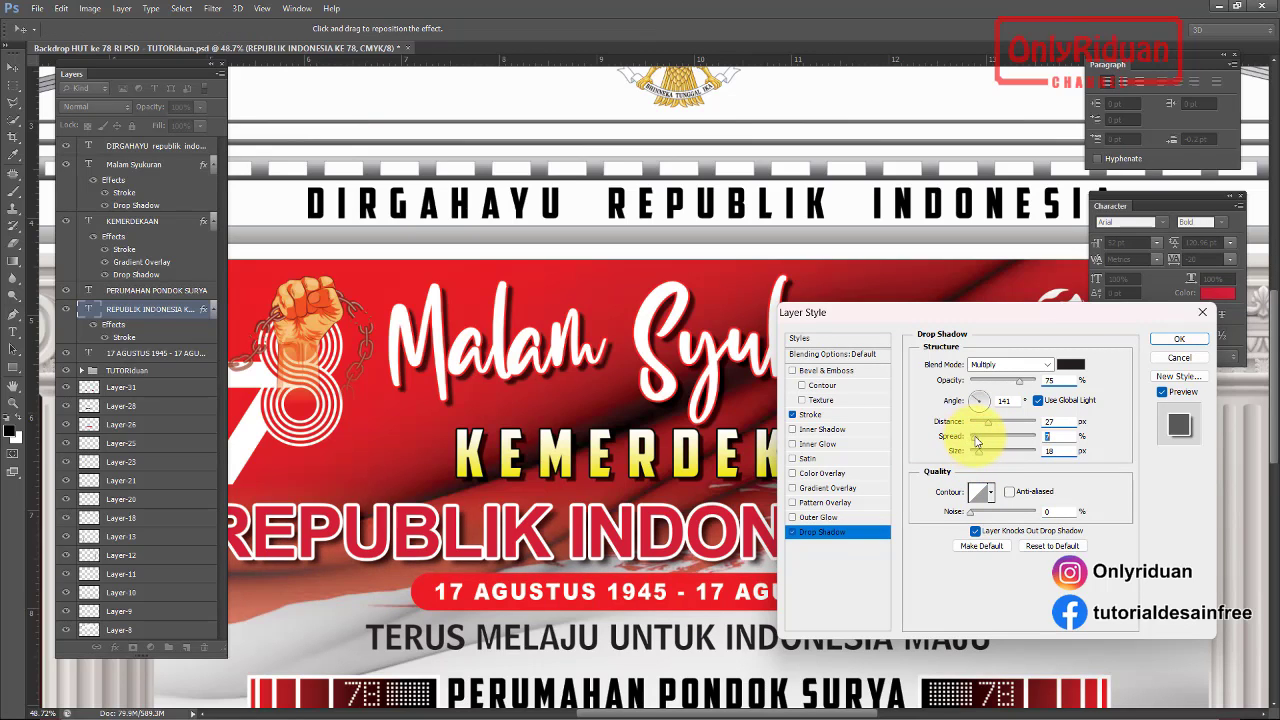
pyautogui.click(1180, 338)
# - Zoom out and back in to review the three shadowed headings
pyautogui.scroll(-2, 815, 342)
pyautogui.scroll(-3, 600, 338)
pyautogui.scroll(-3, 337, 334)
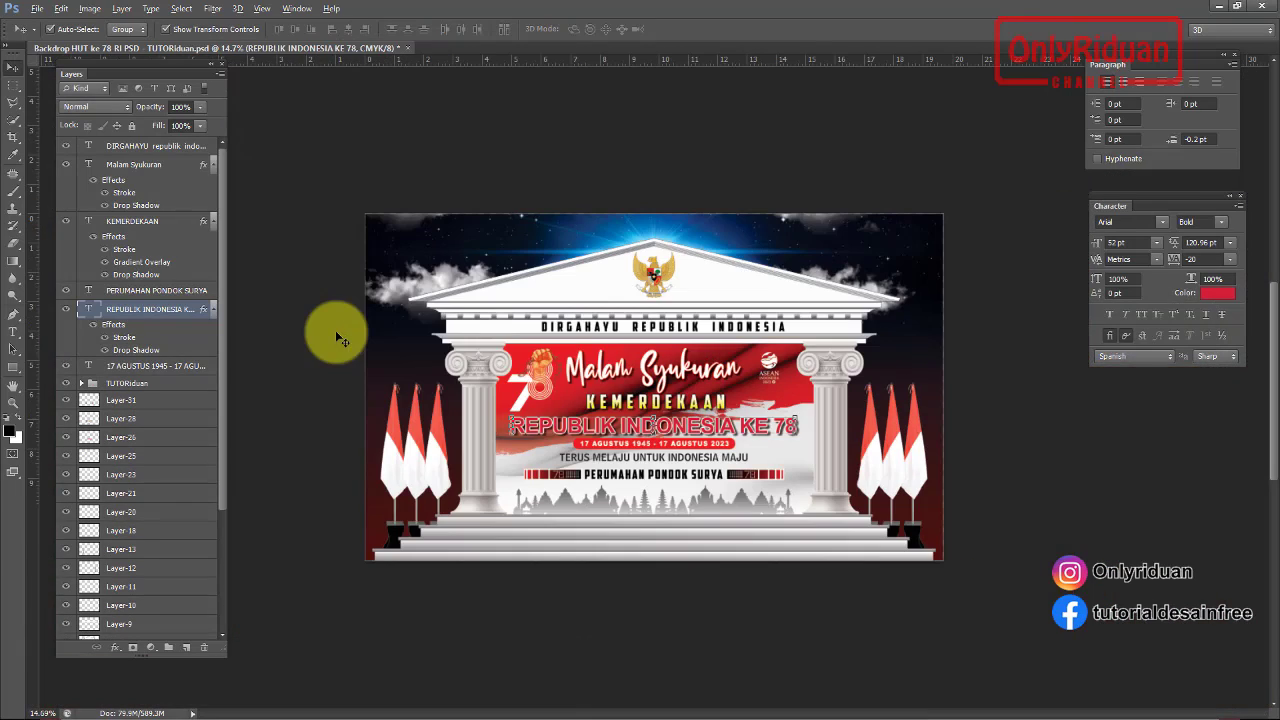
pyautogui.scroll(1, 857, 508)
pyautogui.scroll(1, 929, 508)
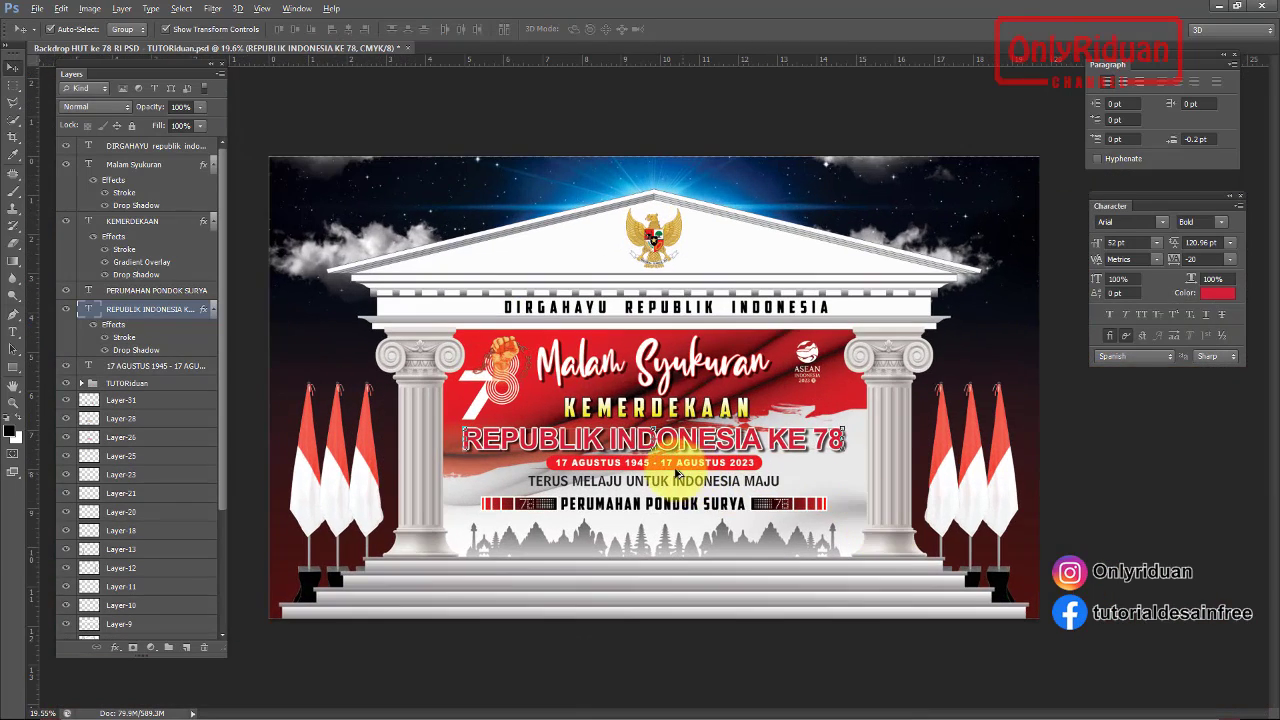
pyautogui.scroll(1, 672, 467)
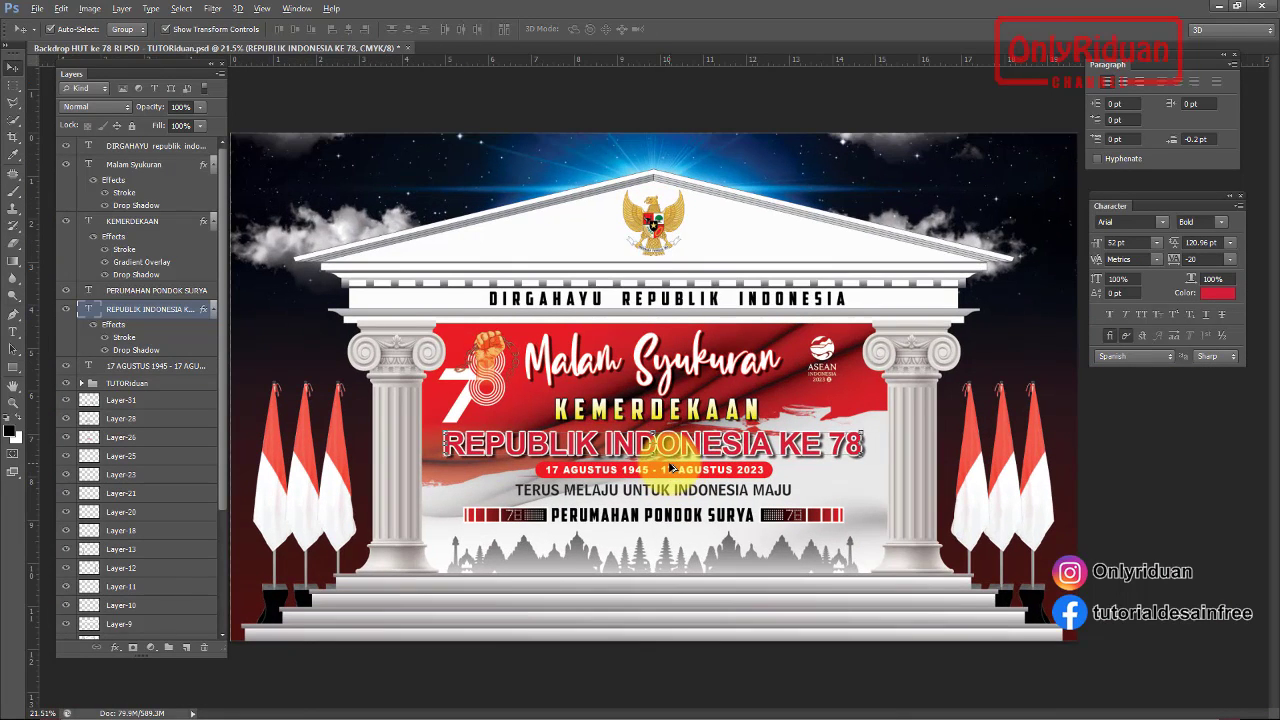
pyautogui.scroll(1, 672, 467)
pyautogui.scroll(-2, 672, 467)
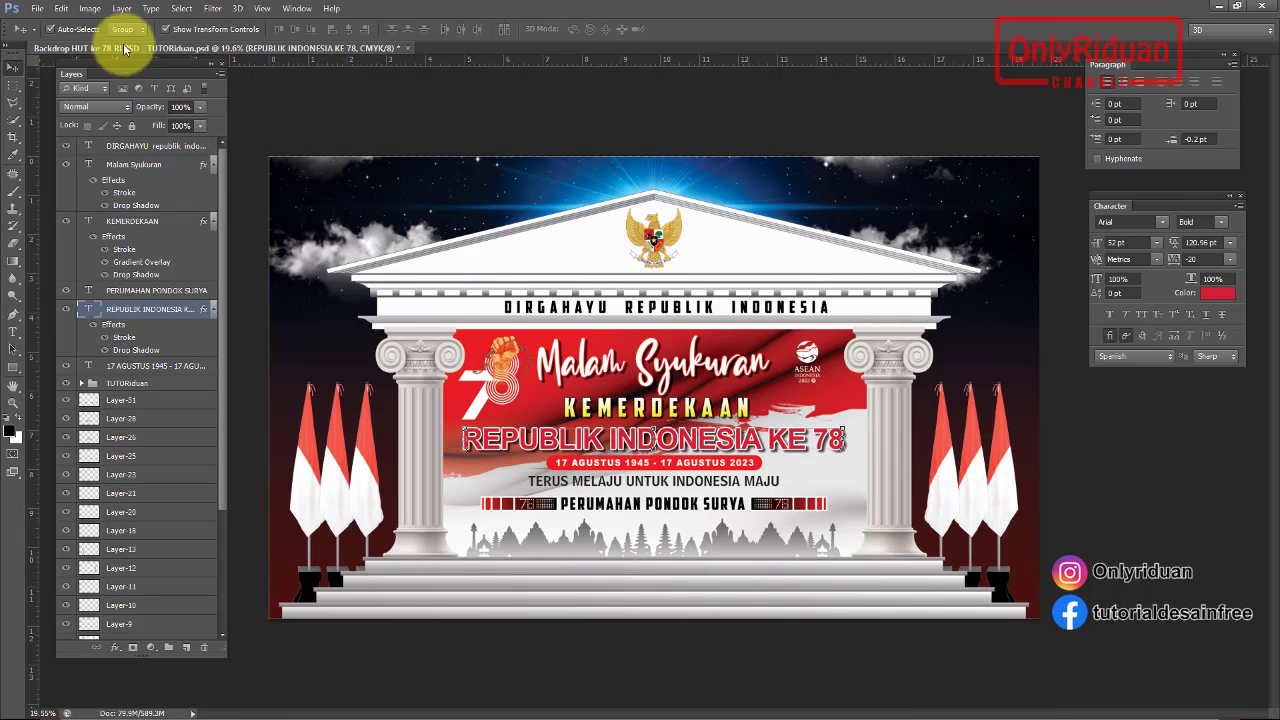
# - In Image Size, switch to centimetres, set resolution 72 and width 500 cm (300.1 cm high)
pyautogui.click(90, 8)
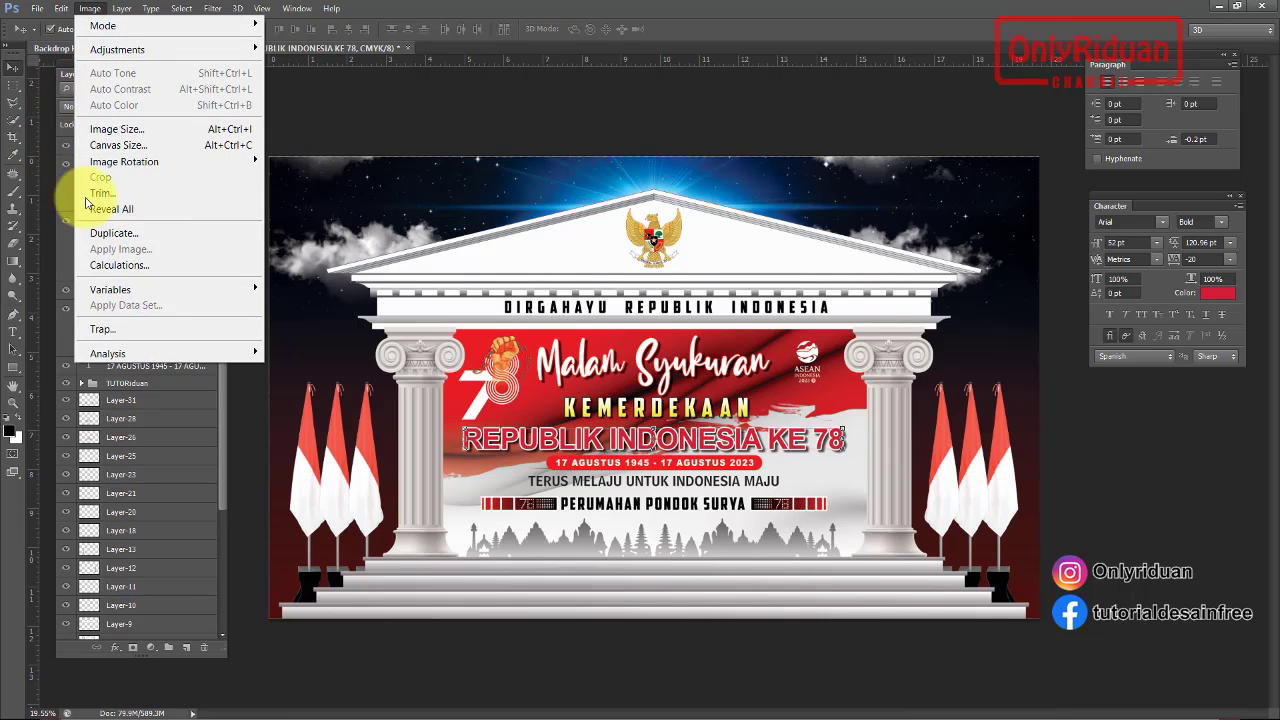
pyautogui.click(112, 129)
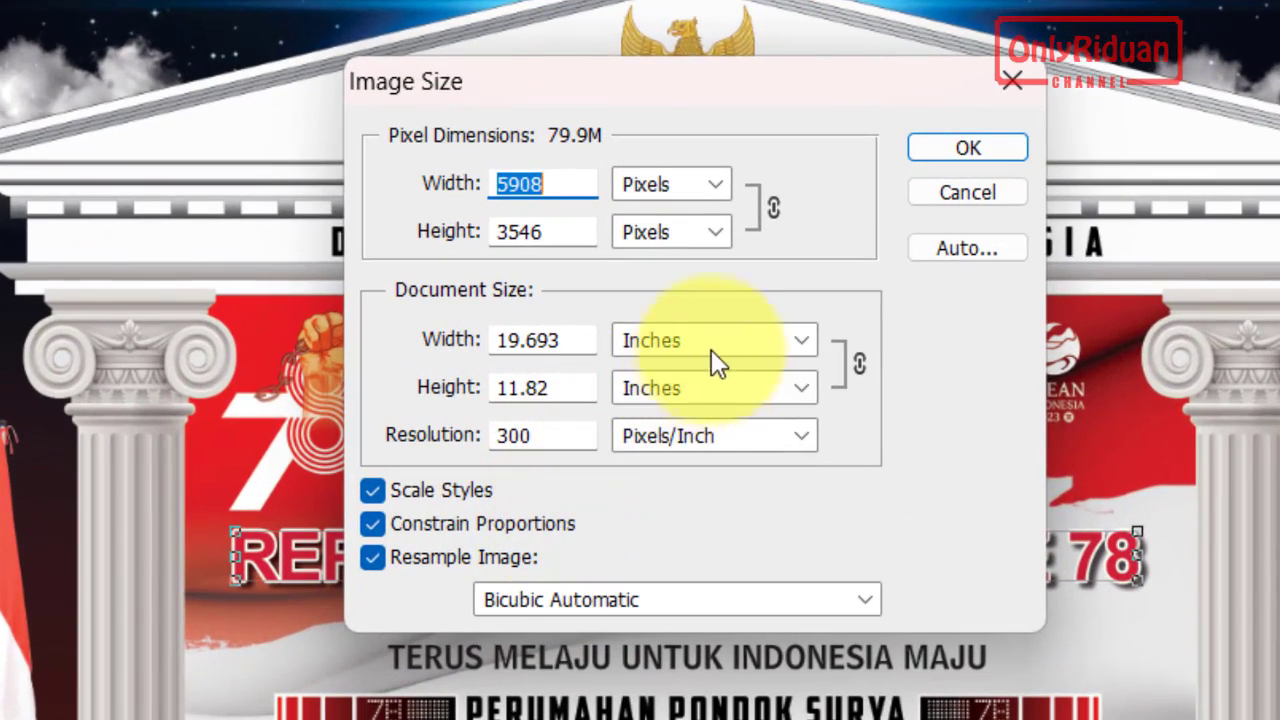
pyautogui.click(706, 345)
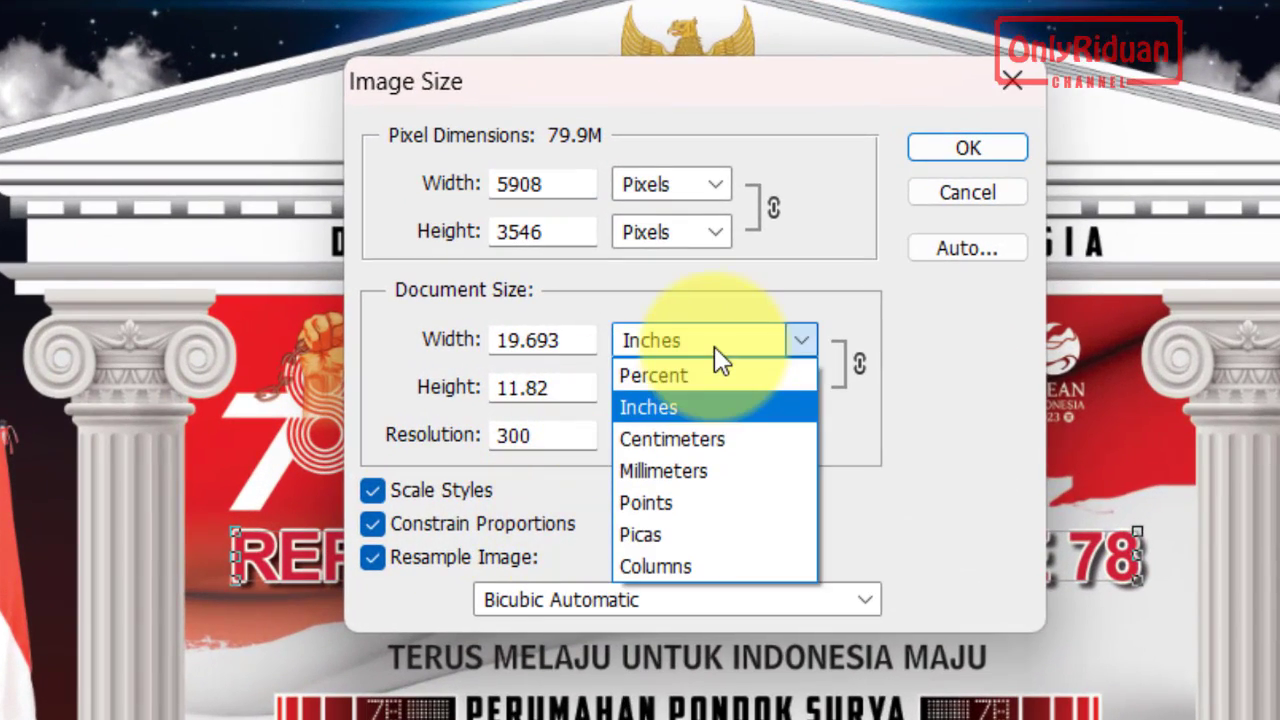
pyautogui.click(700, 437)
pyautogui.click(560, 349)
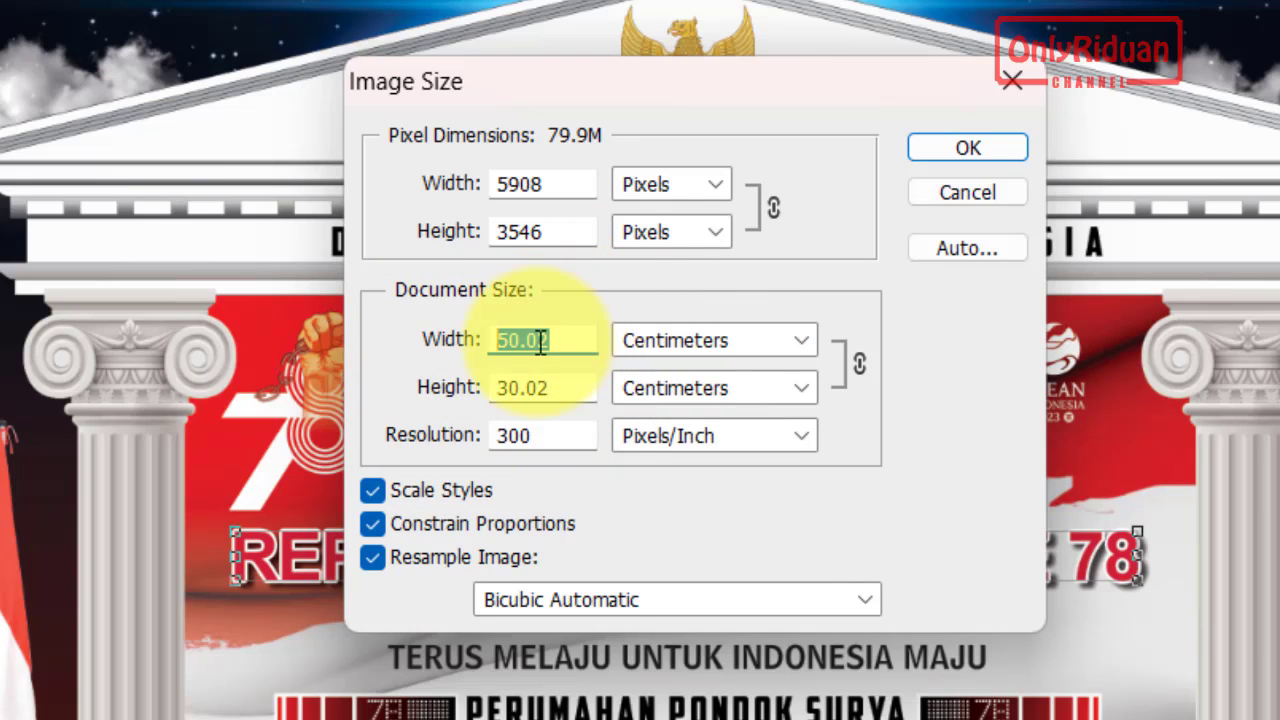
pyautogui.click(528, 435)
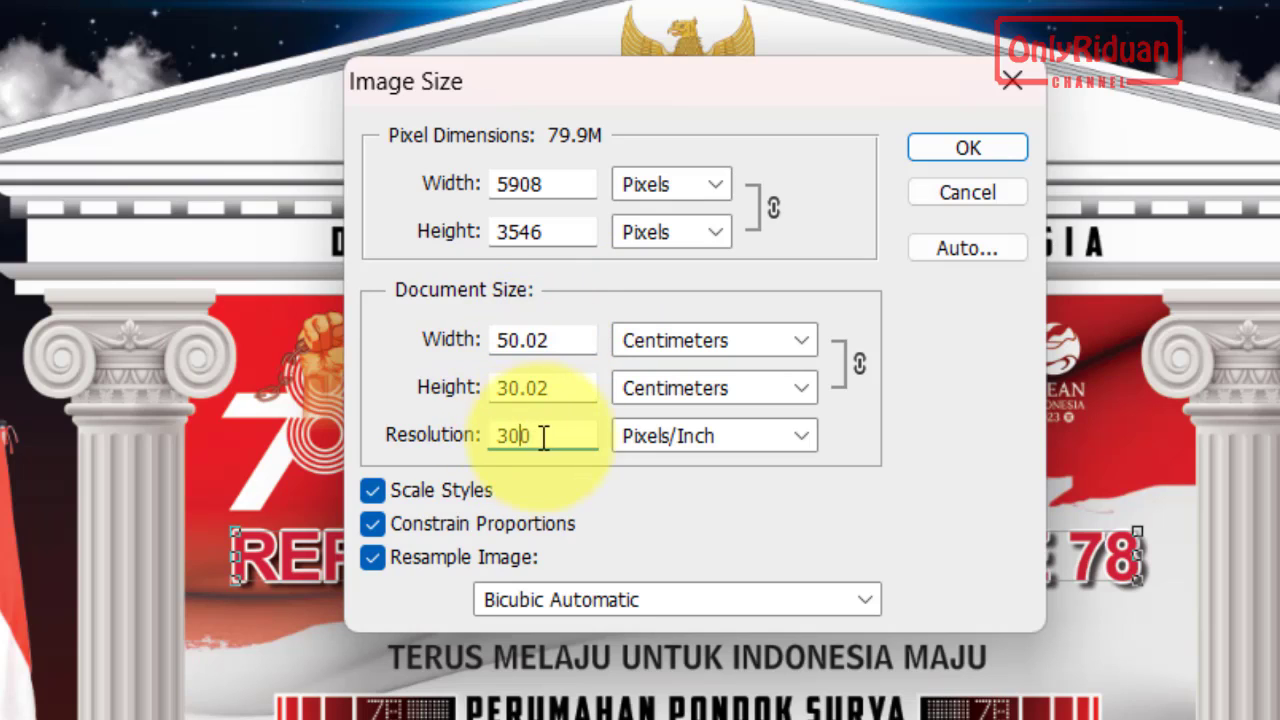
pyautogui.doubleClick(525, 432)
pyautogui.write('7')
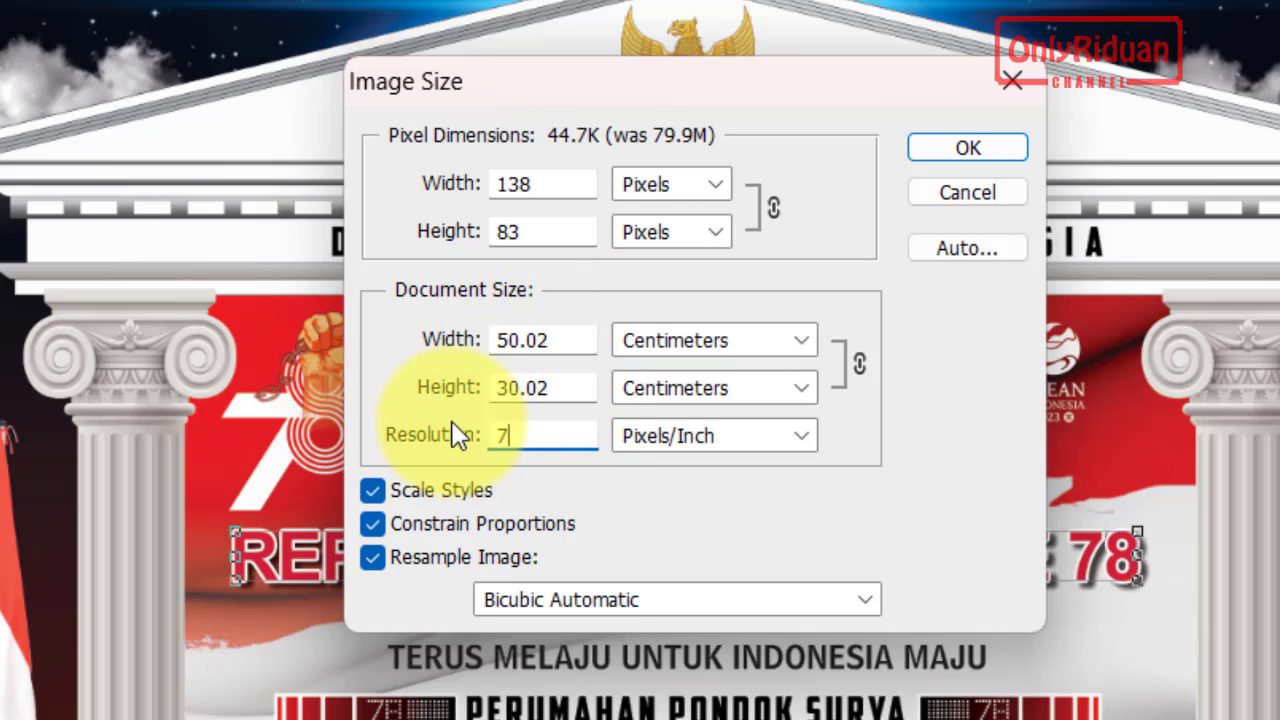
pyautogui.write('2')
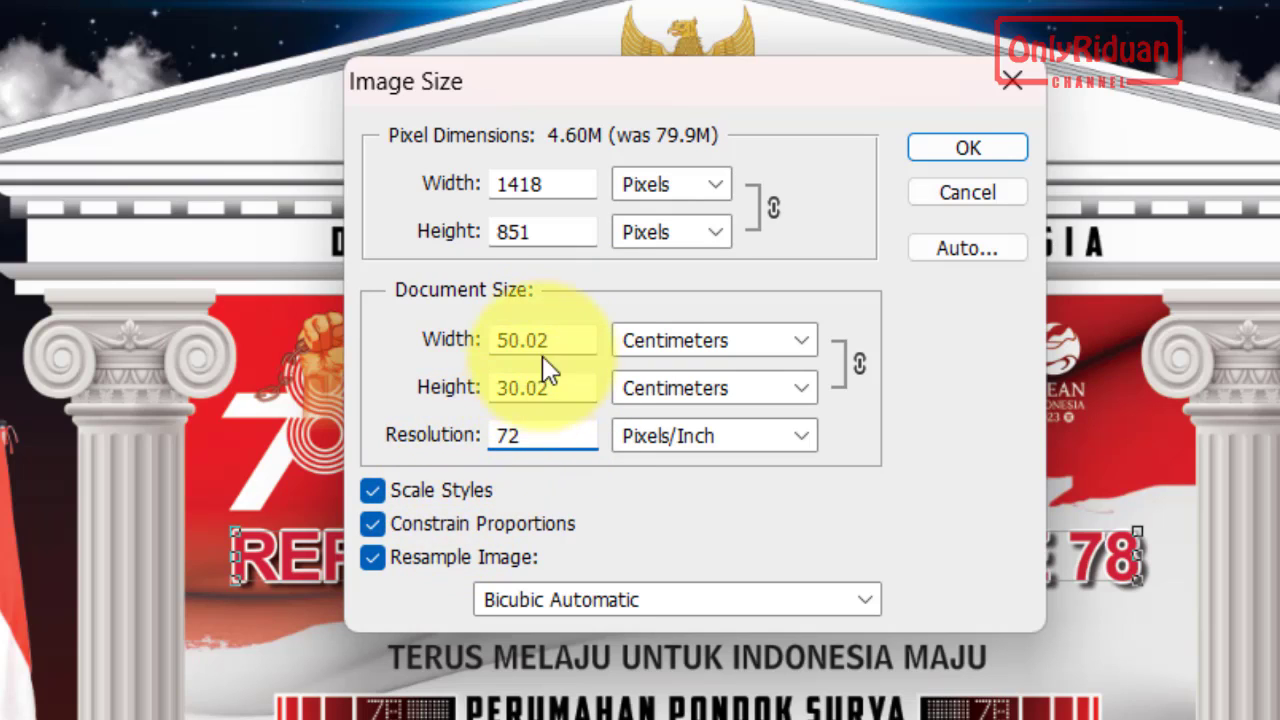
pyautogui.click(555, 338)
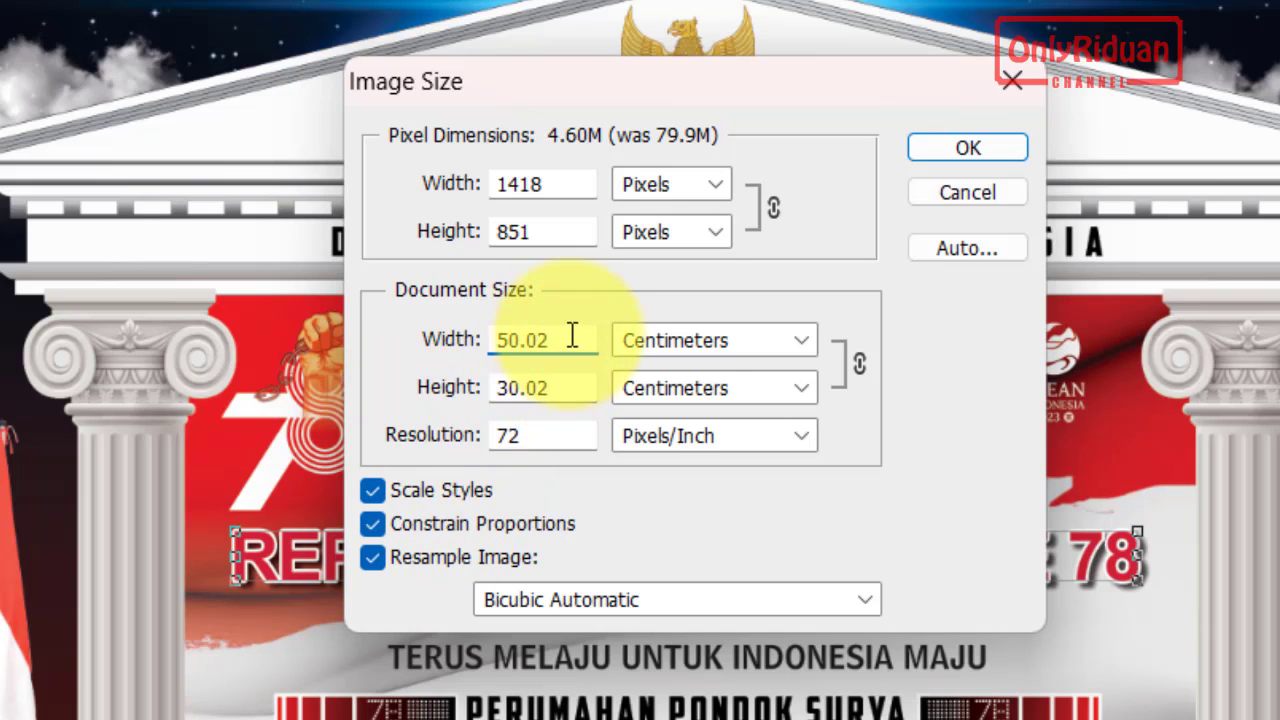
pyautogui.moveTo(566, 337); pyautogui.dragTo(476, 340)
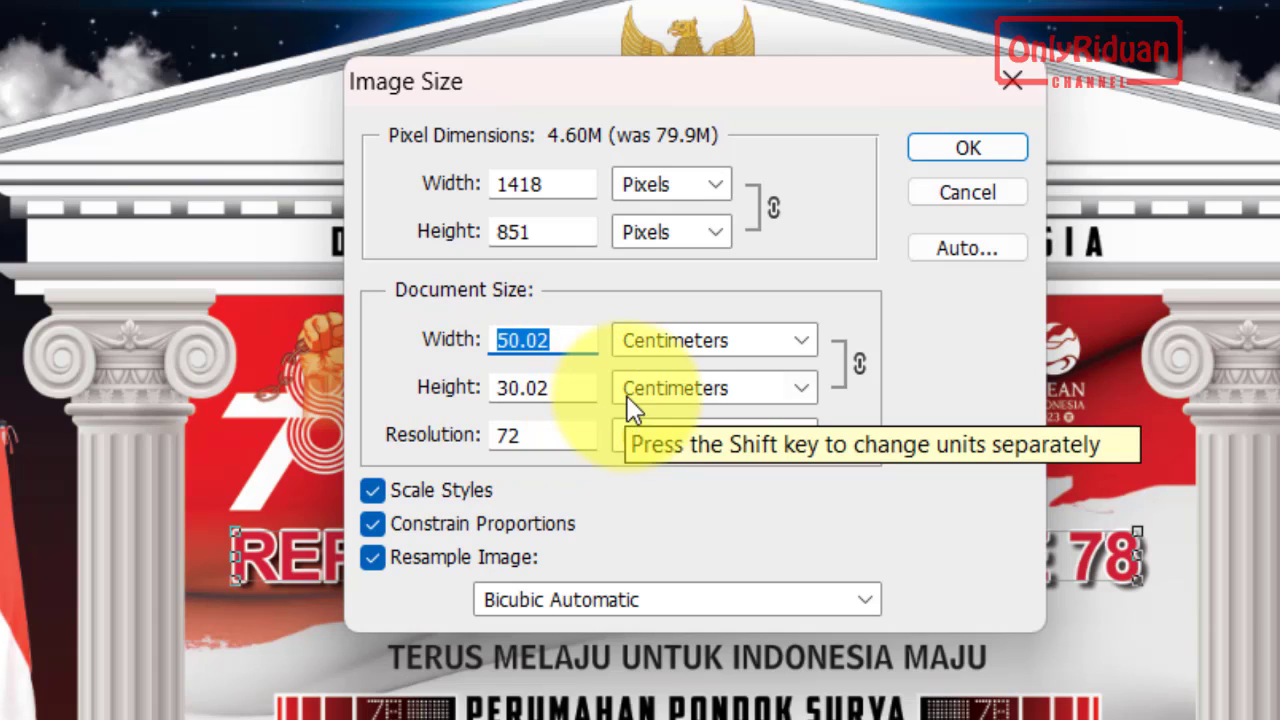
pyautogui.write('500')
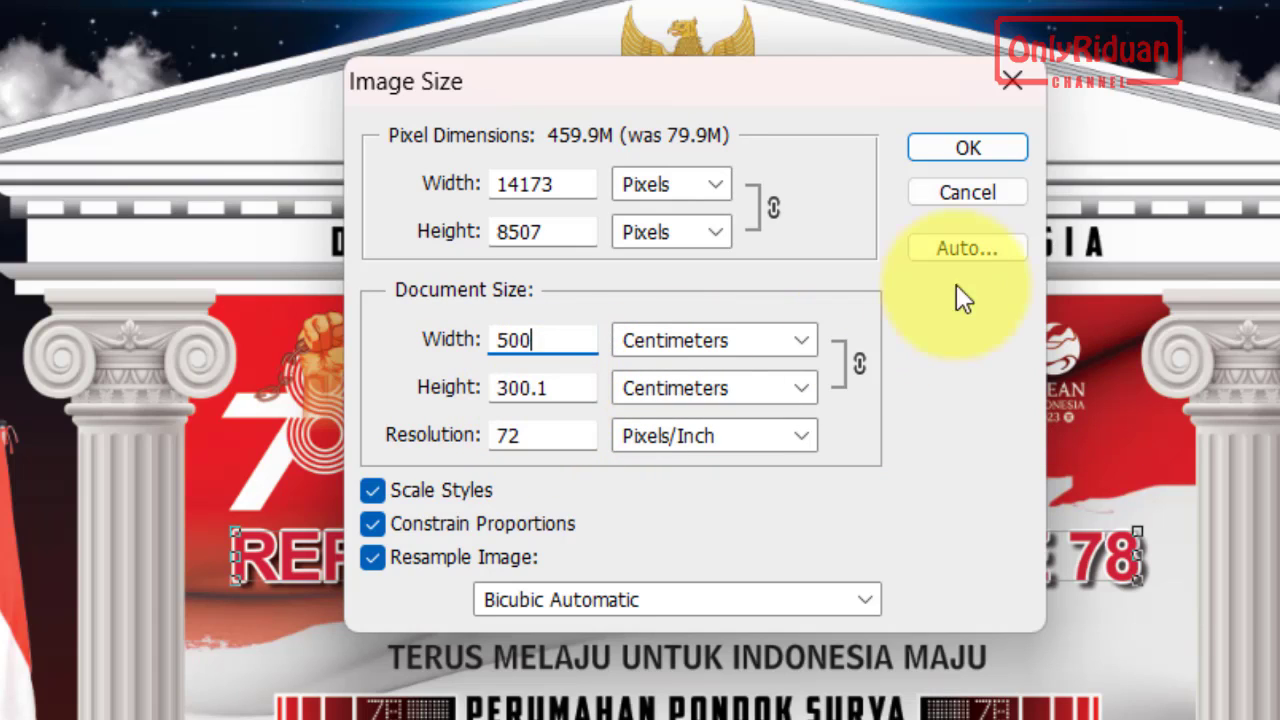
pyautogui.click(950, 147)
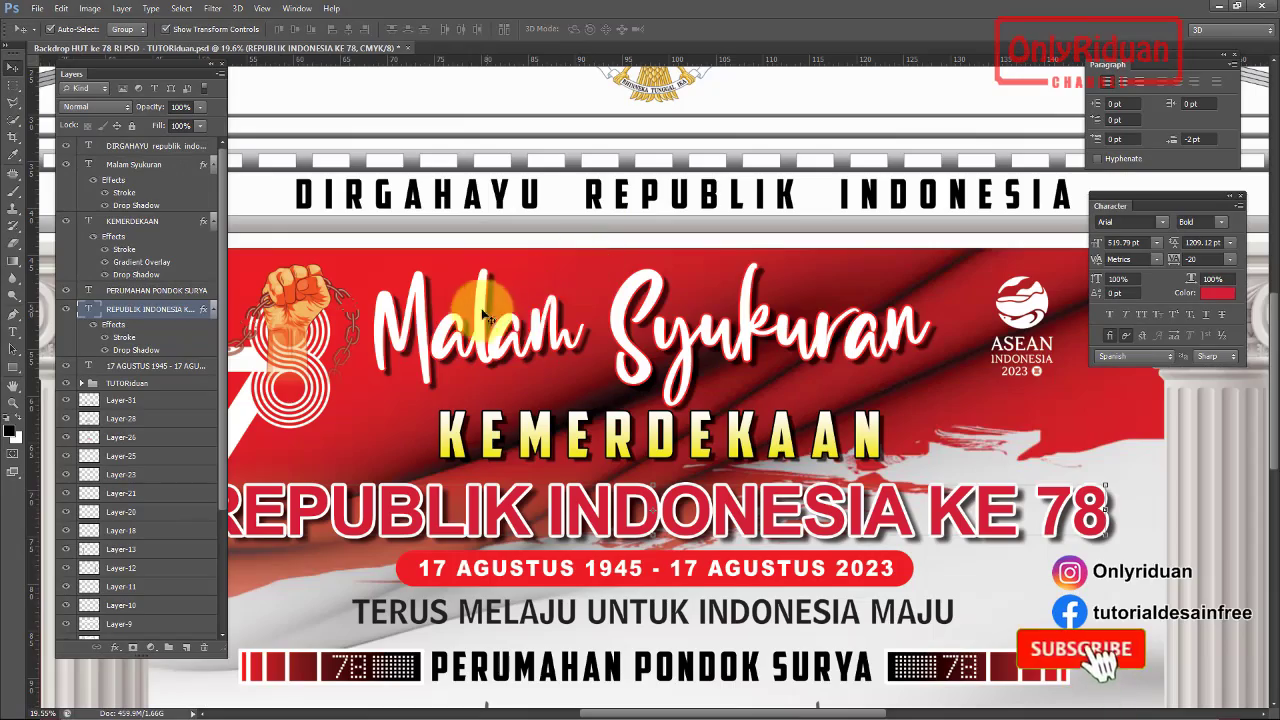
# - Zoom in and out to inspect the whole resized backdrop design
pyautogui.scroll(-1, 490, 312)
pyautogui.scroll(-1, 510, 308)
pyautogui.scroll(-2, 530, 306)
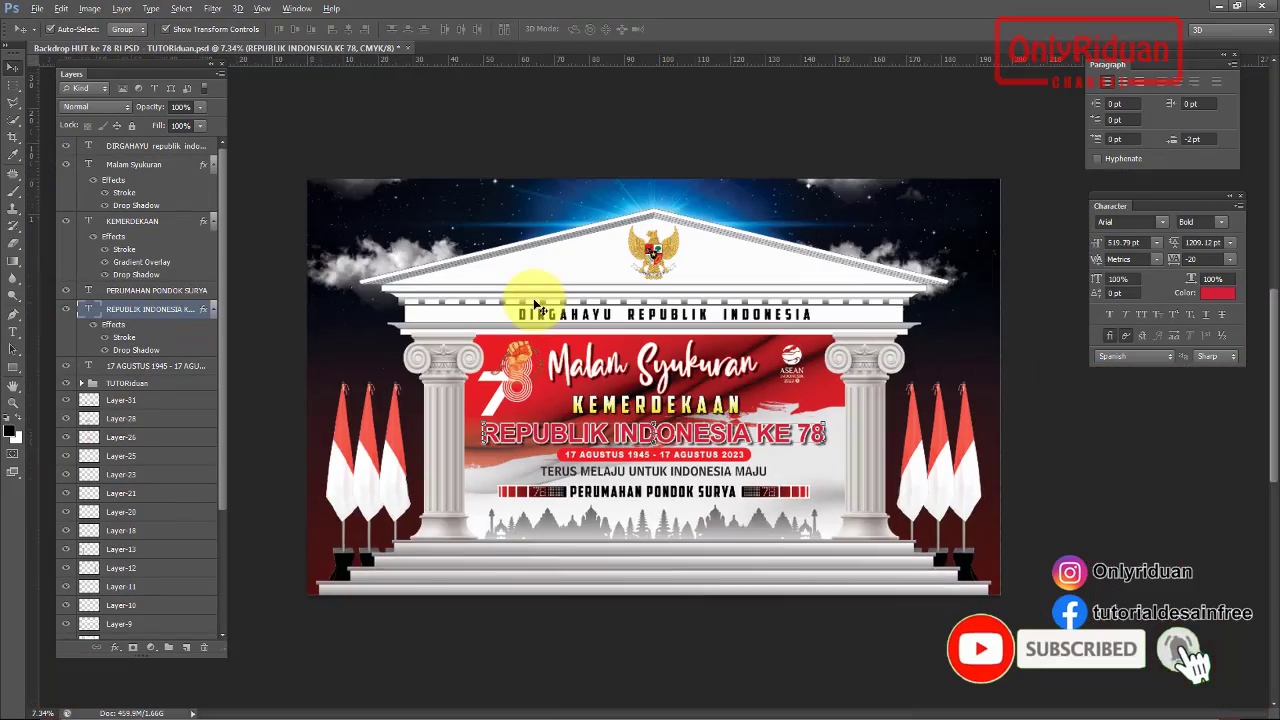
pyautogui.scroll(1, 530, 300)
pyautogui.scroll(1, 531, 309)
pyautogui.scroll(2, 571, 334)
pyautogui.scroll(1, 580, 345)
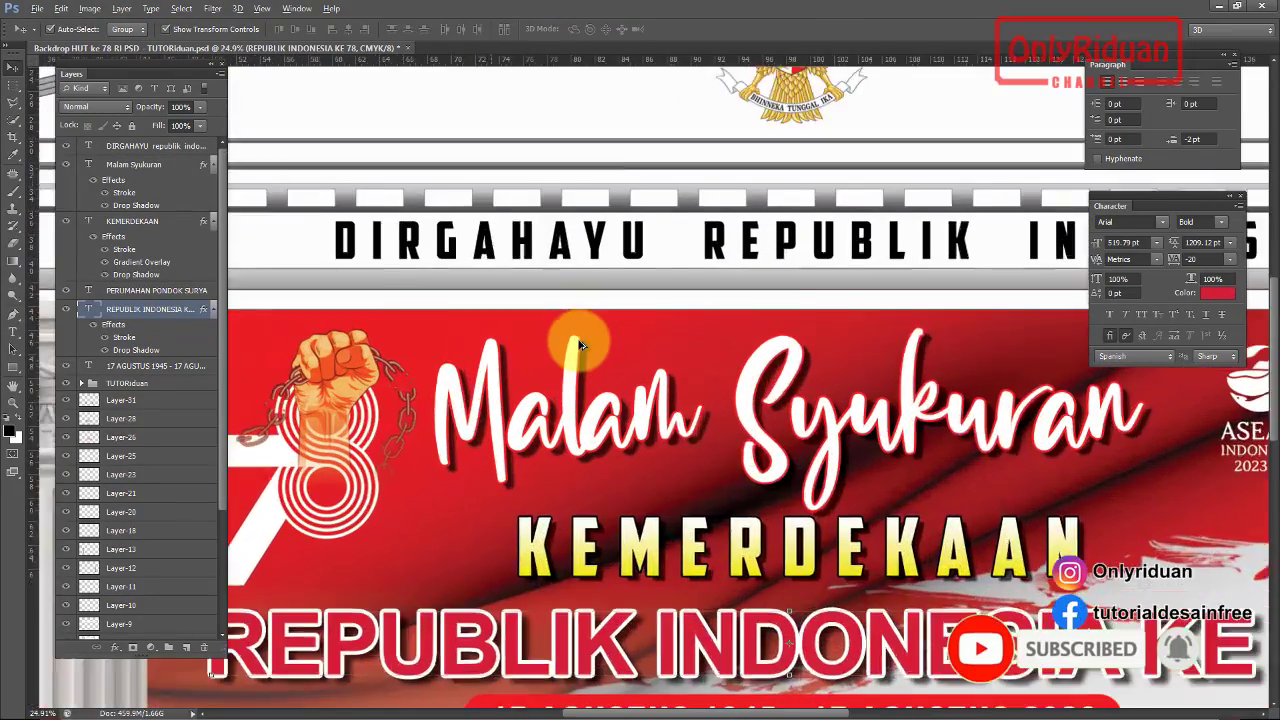
pyautogui.scroll(1, 580, 345)
pyautogui.scroll(1, 580, 345)
pyautogui.scroll(-1, 580, 345)
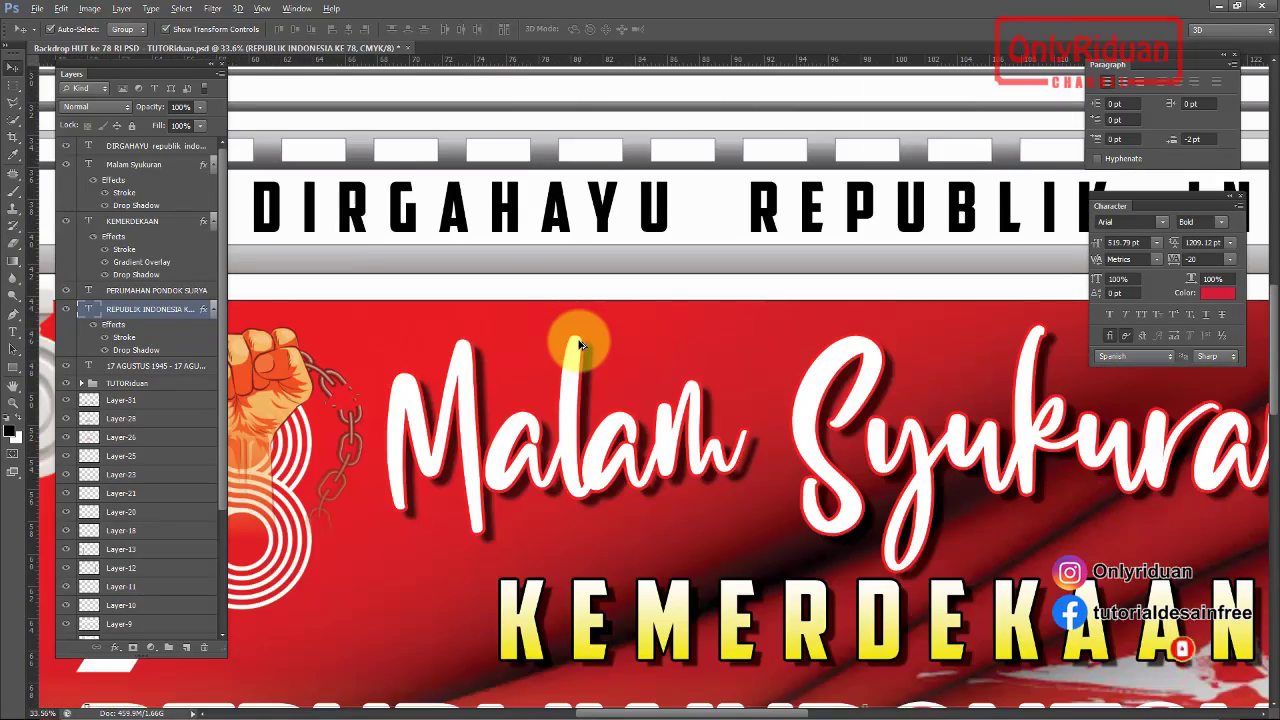
pyautogui.scroll(-1, 580, 345)
pyautogui.scroll(-1, 580, 345)
pyautogui.scroll(-2, 580, 345)
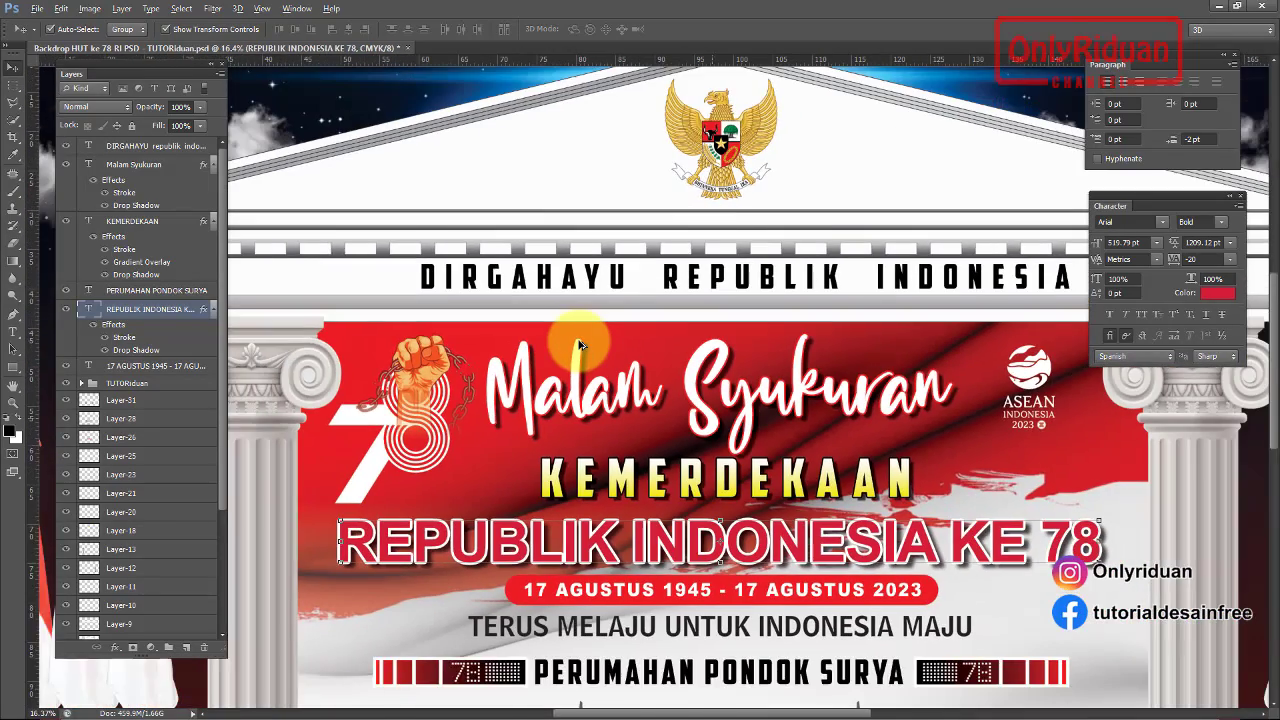
pyautogui.scroll(-1, 580, 345)
pyautogui.scroll(-1, 580, 345)
pyautogui.scroll(-1, 580, 345)
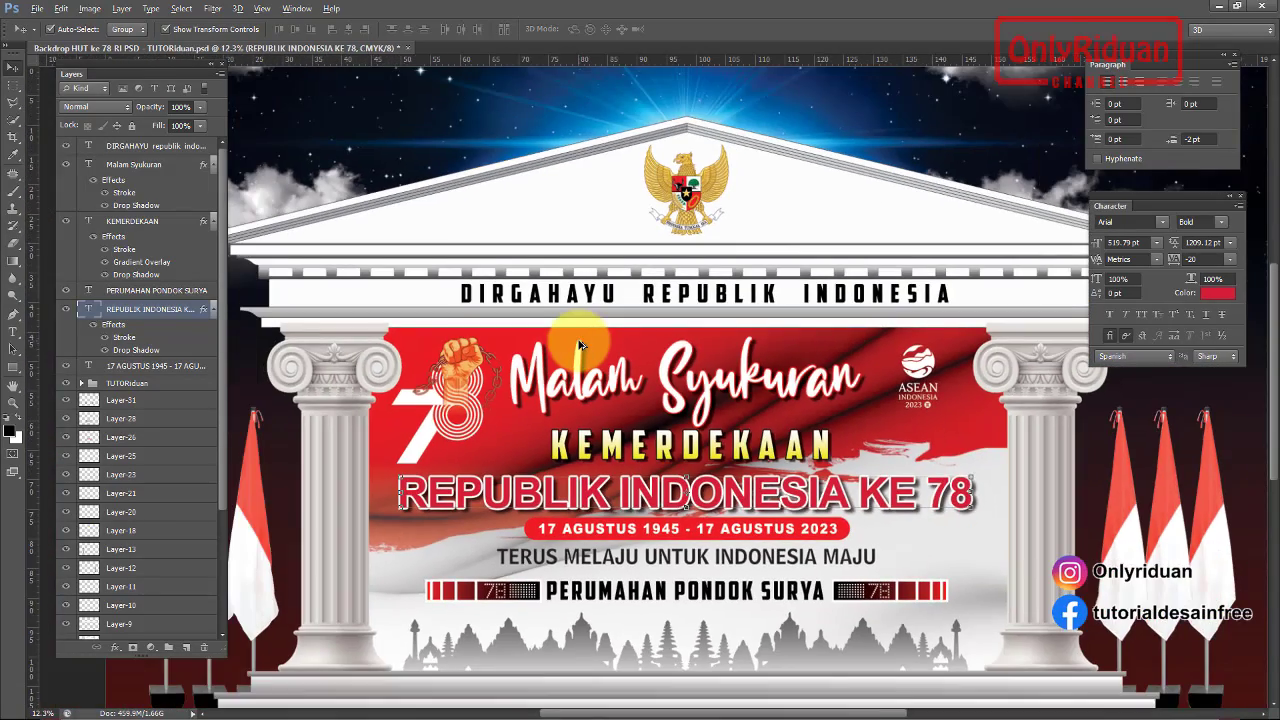
pyautogui.scroll(-1, 580, 345)
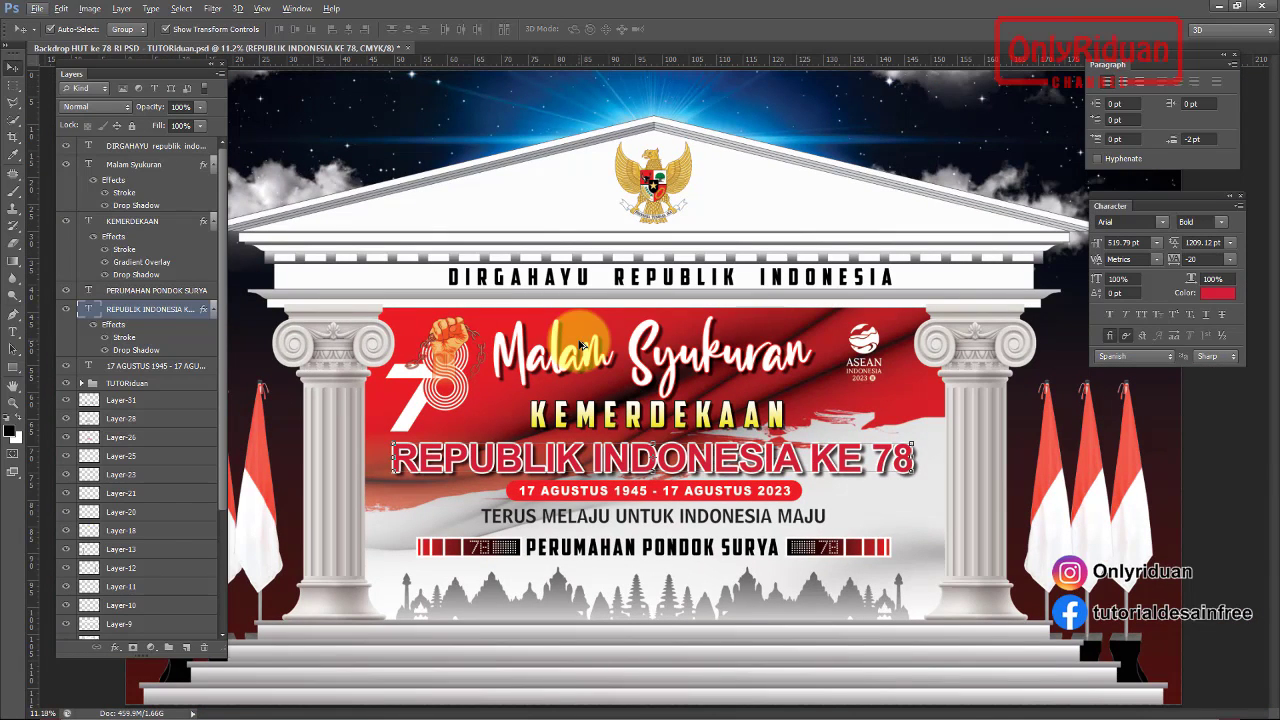
pyautogui.click(37, 9)
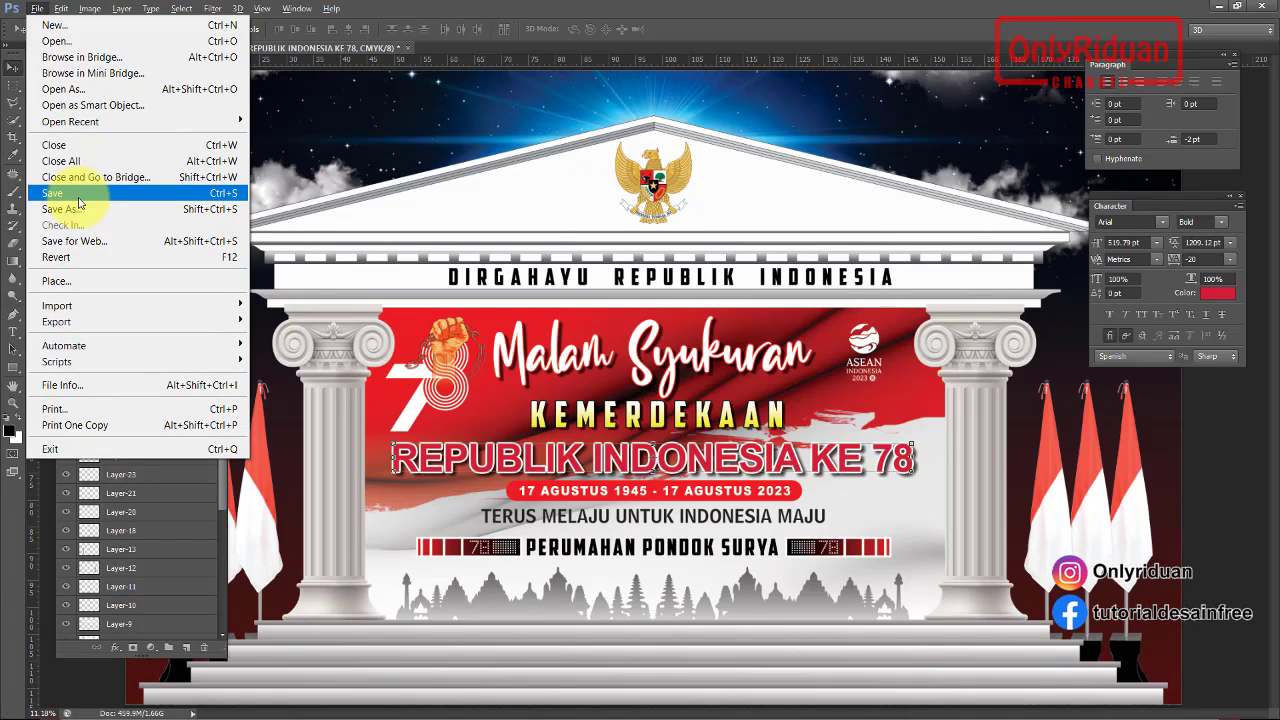
# - Save As into the BACKDROP HUT RI 78 > CETAK folder with JPEG format
pyautogui.click(78, 208)
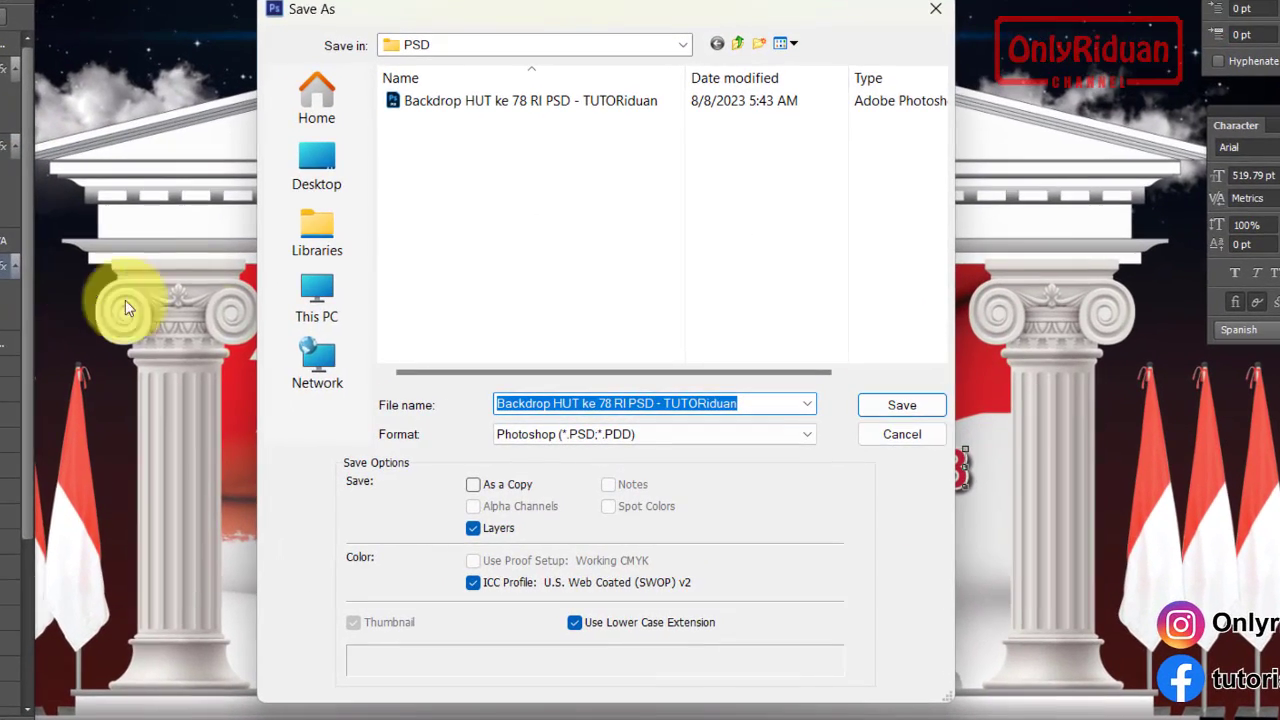
pyautogui.click(737, 43)
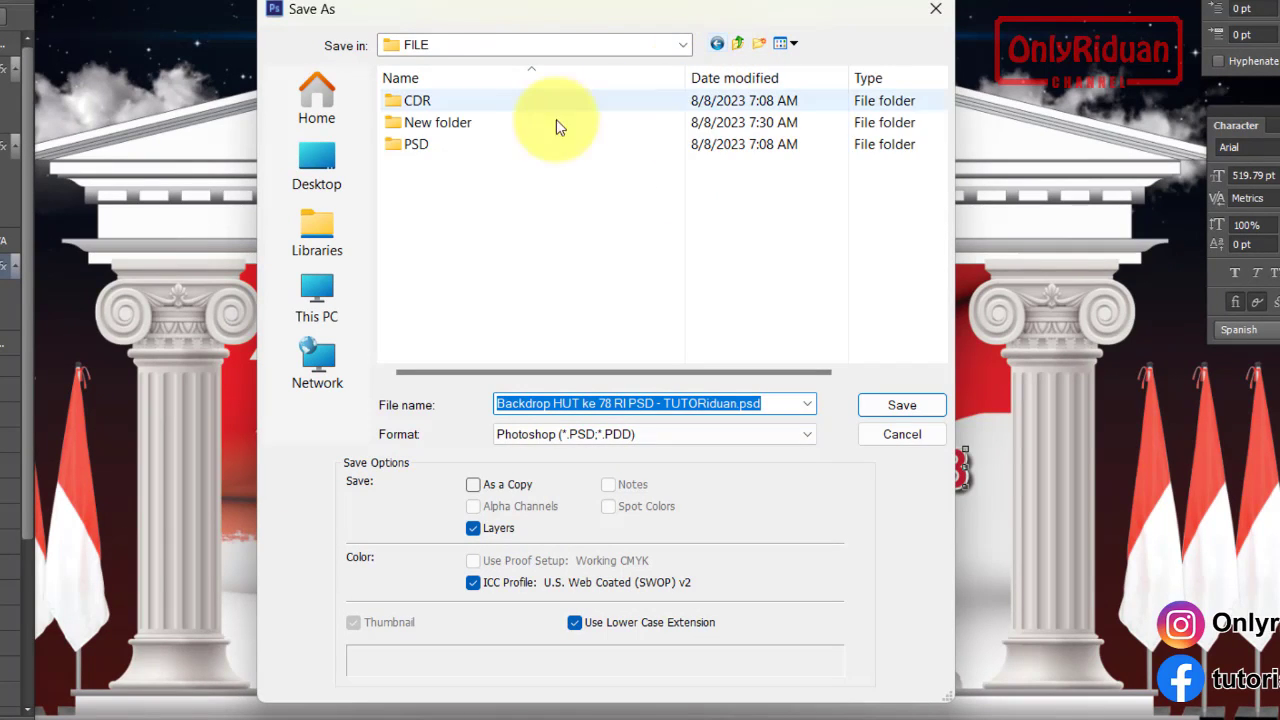
pyautogui.click(737, 43)
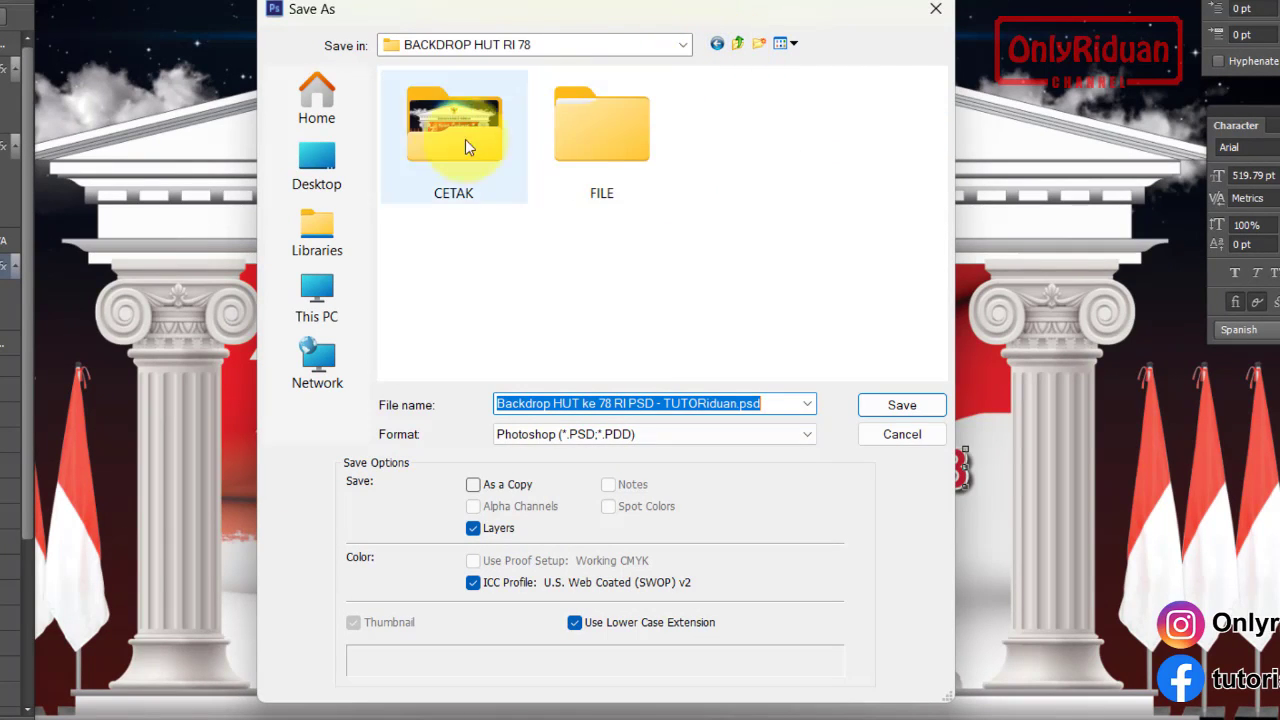
pyautogui.doubleClick(465, 147)
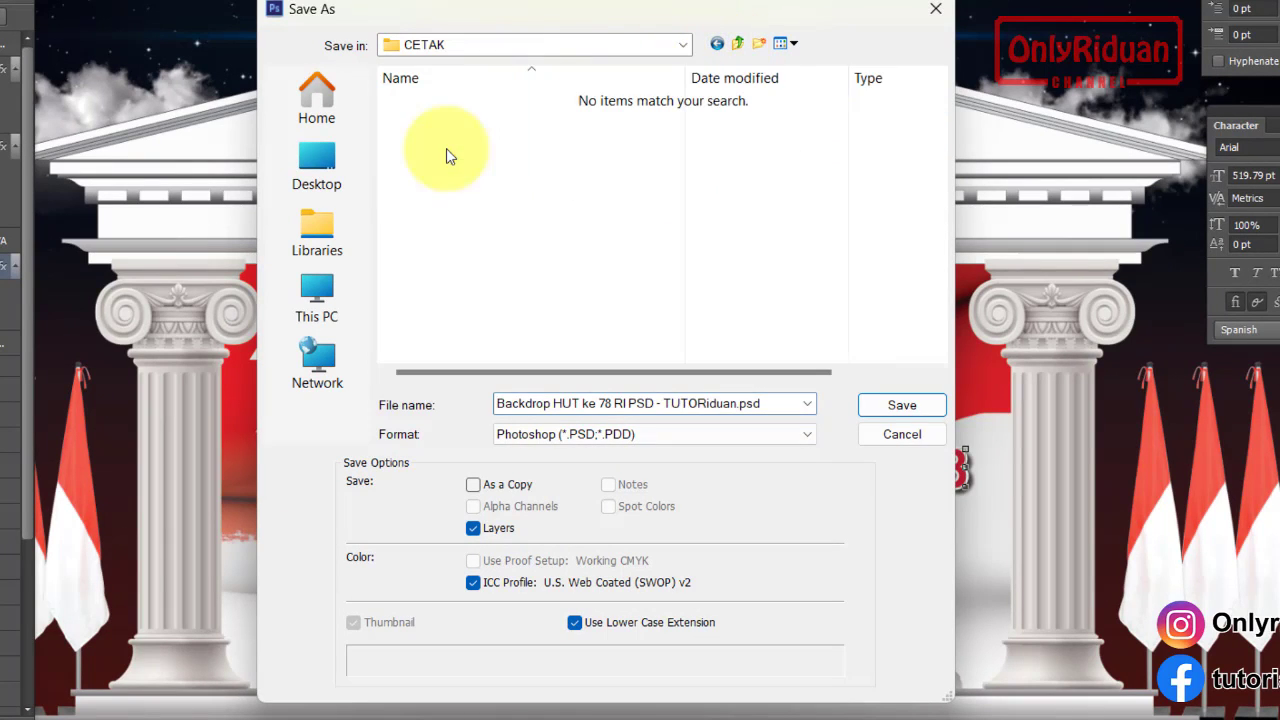
pyautogui.click(576, 430)
pyautogui.click(588, 533)
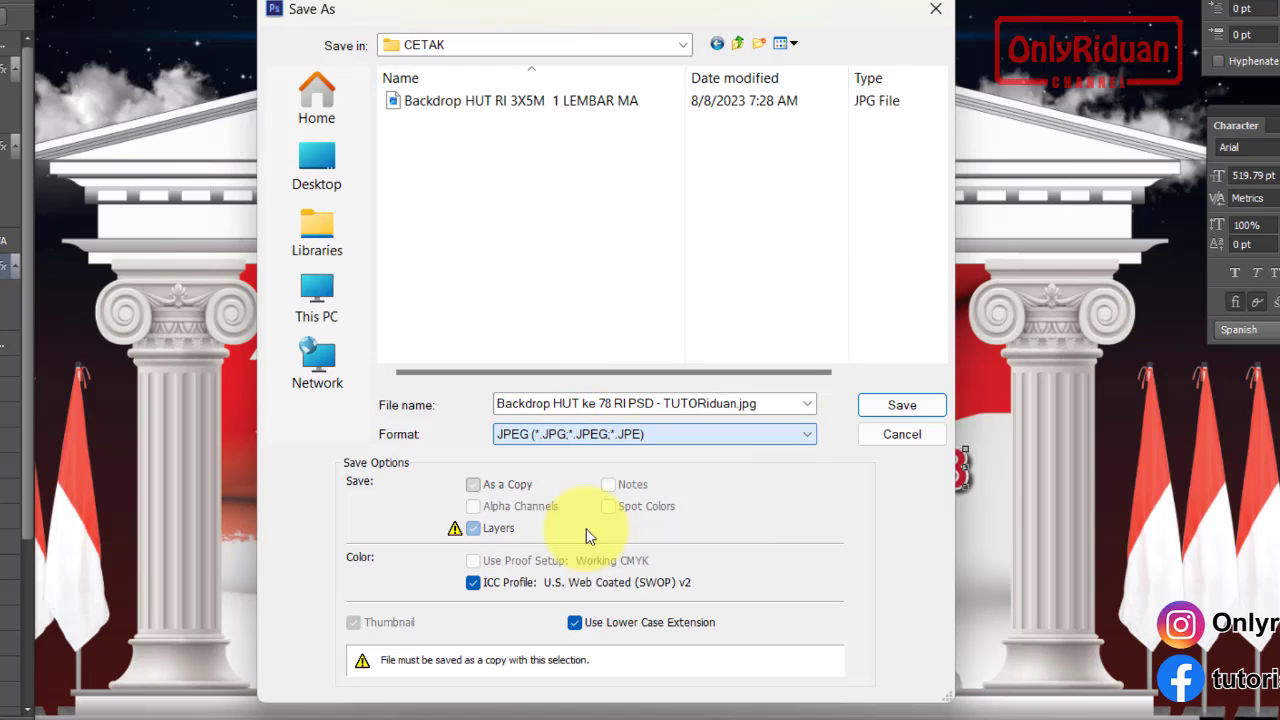
# - Remove PSD to name the file Backdrop HUT RI 78 3X5M 1 LEMBAR MA and save
pyautogui.click(633, 402)
pyautogui.click(588, 404)
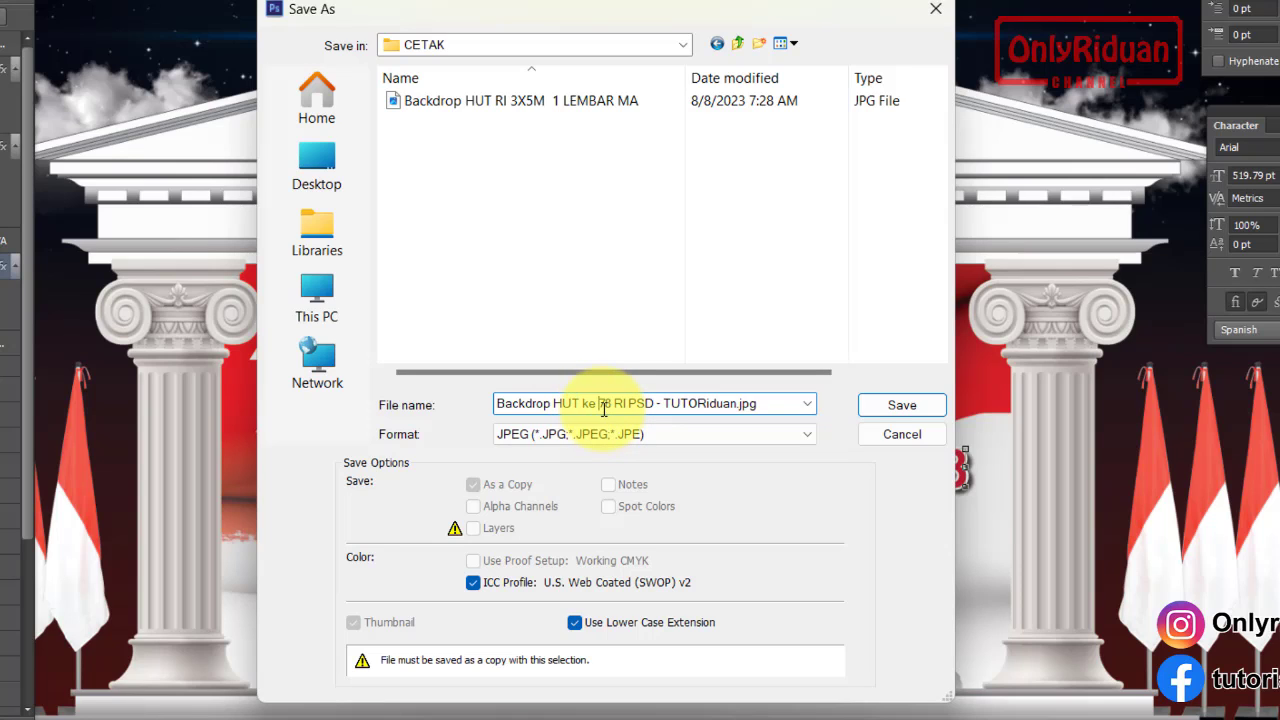
pyautogui.press('BackSpace')
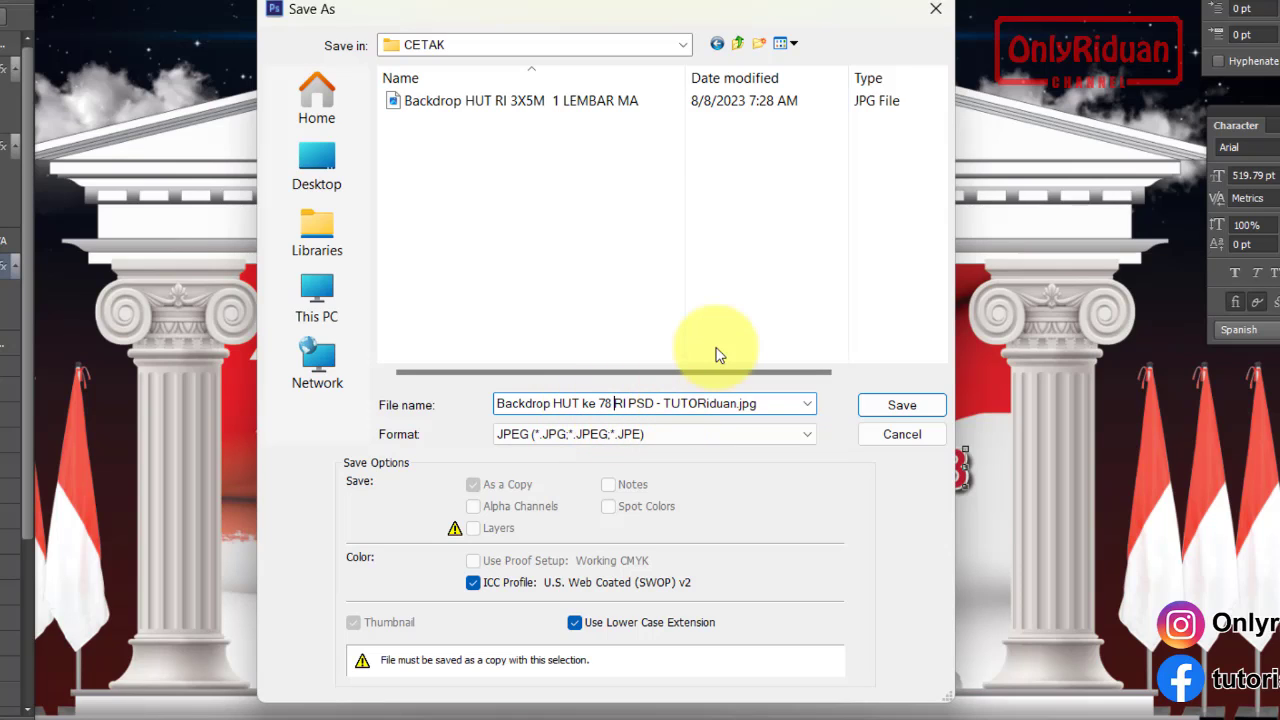
pyautogui.press('BackSpace')
pyautogui.press('BackSpace')
pyautogui.press('BackSpace')
pyautogui.press('BackSpace')
pyautogui.press('BackSpace')
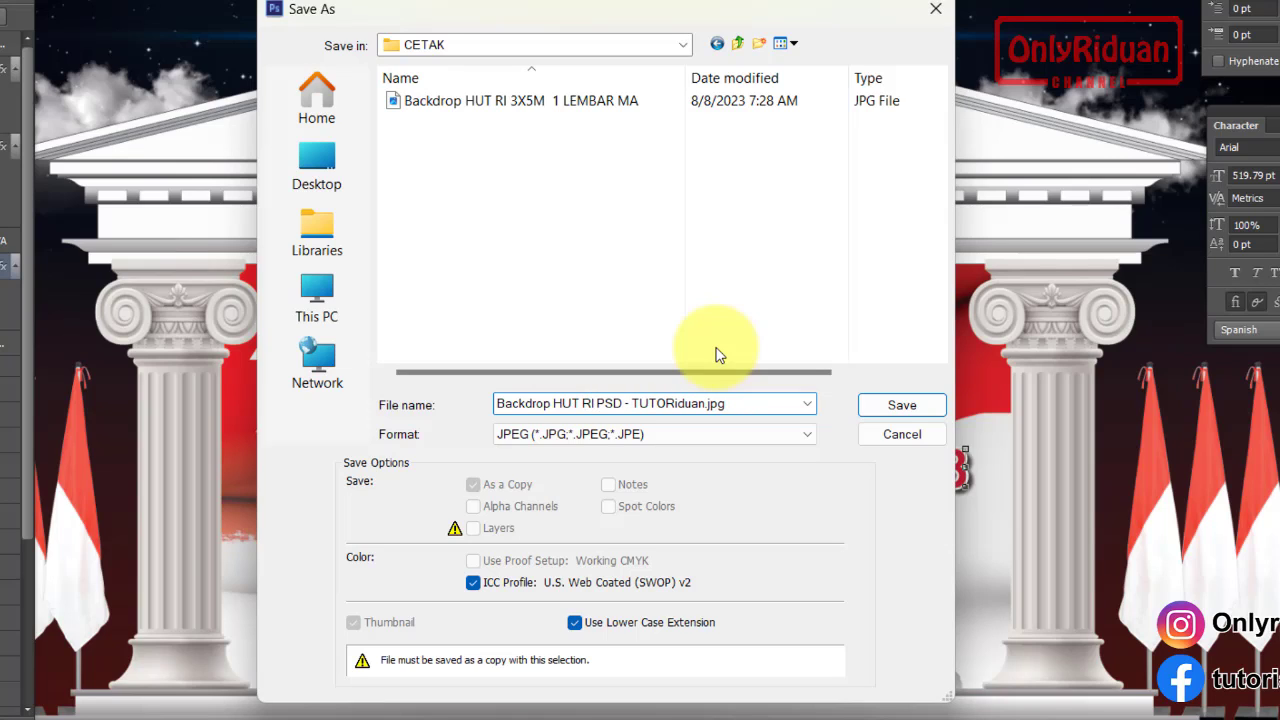
pyautogui.press('Right')
pyautogui.press('Right')
pyautogui.press('Right')
pyautogui.press('Delete')
pyautogui.press('Delete')
pyautogui.press('Delete')
pyautogui.press('Delete')
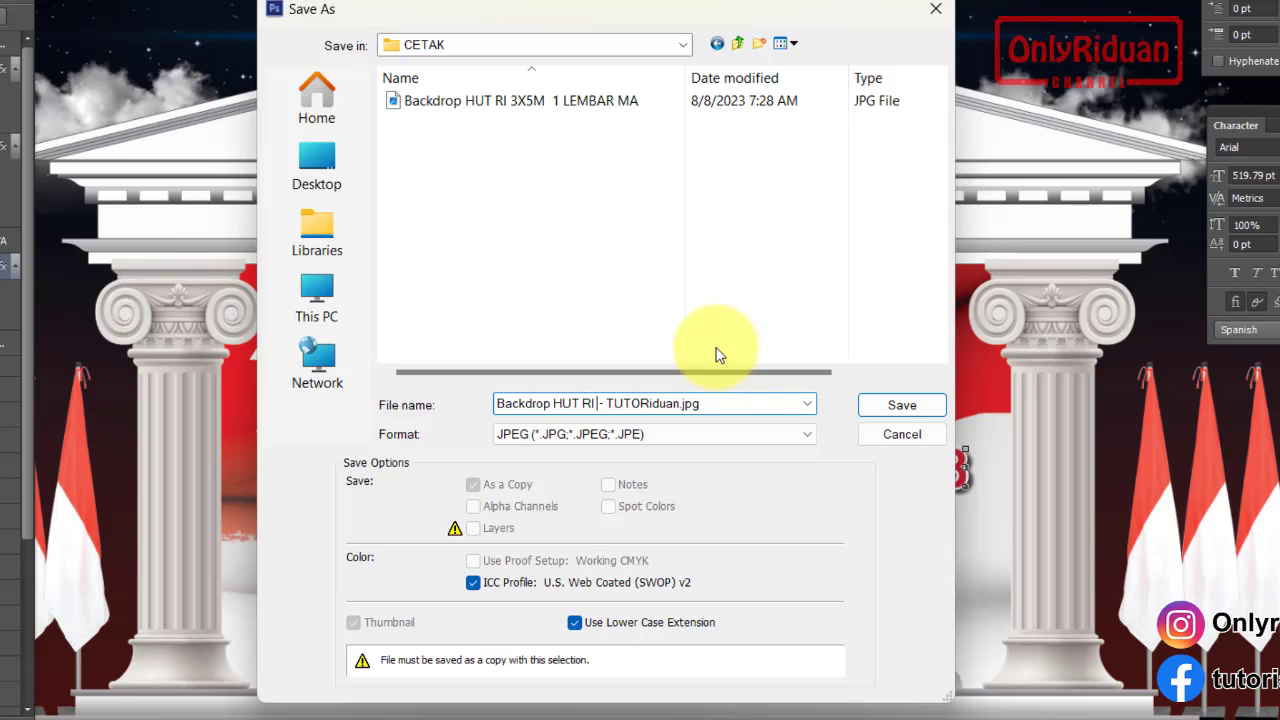
pyautogui.click(744, 397)
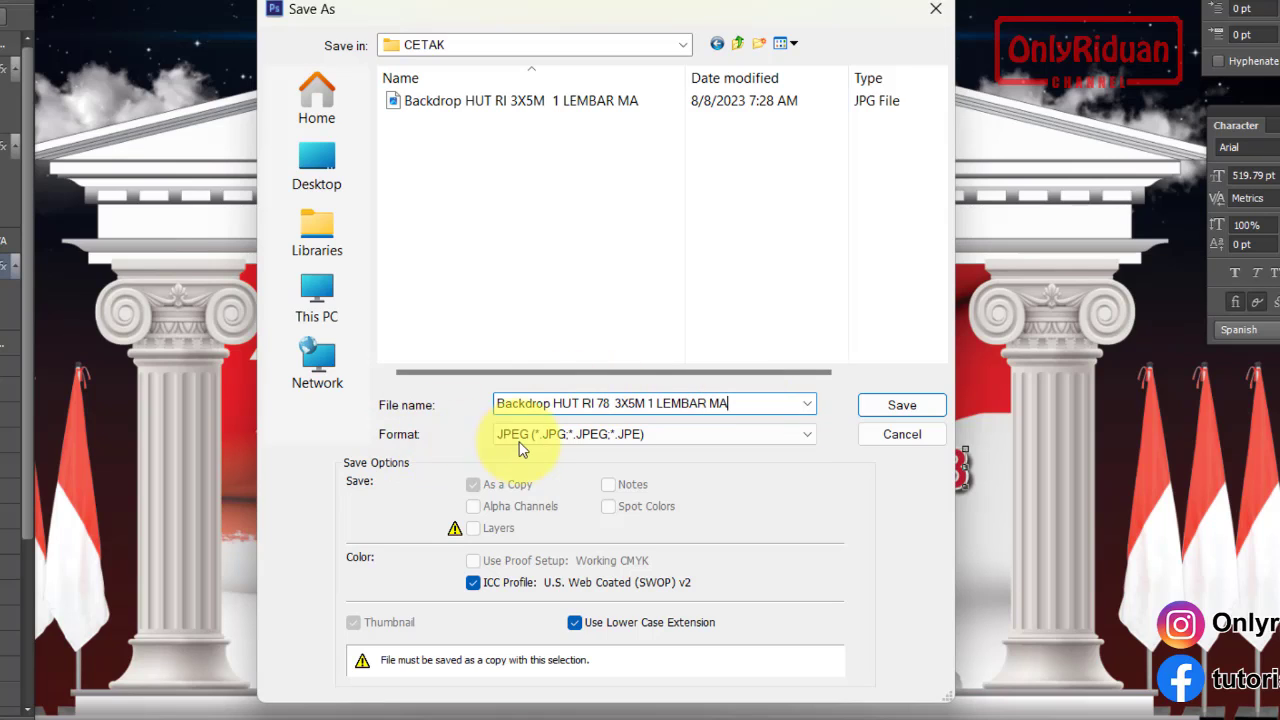
pyautogui.click(902, 406)
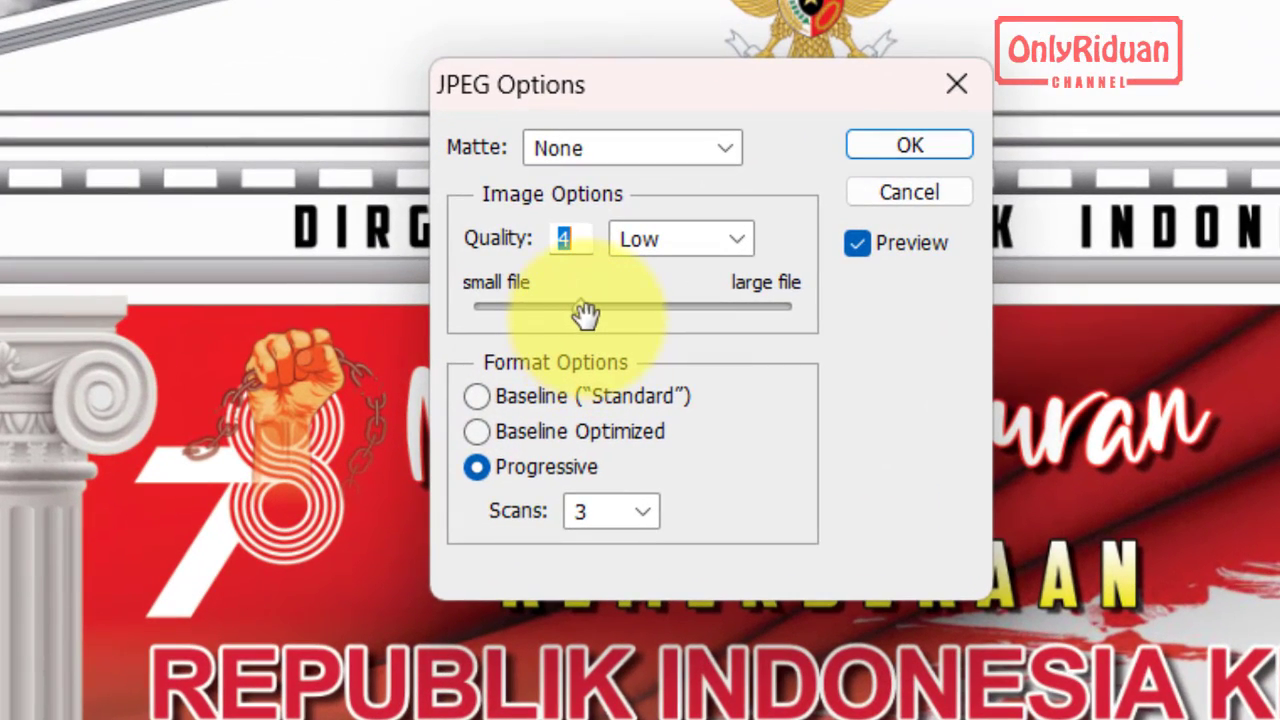
# - Set the JPEG Options quality to 11 (Maximum) and confirm the save
pyautogui.moveTo(585, 308); pyautogui.dragTo(700, 308)
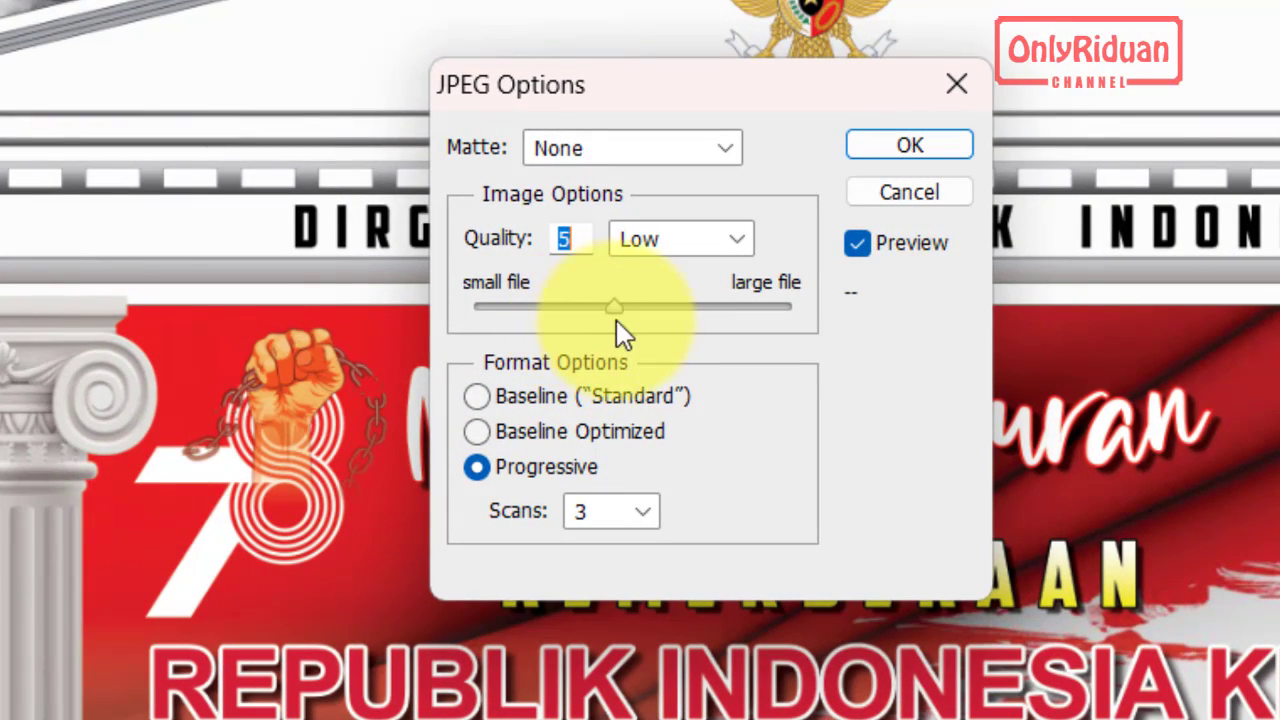
pyautogui.moveTo(781, 321); pyautogui.dragTo(846, 334)
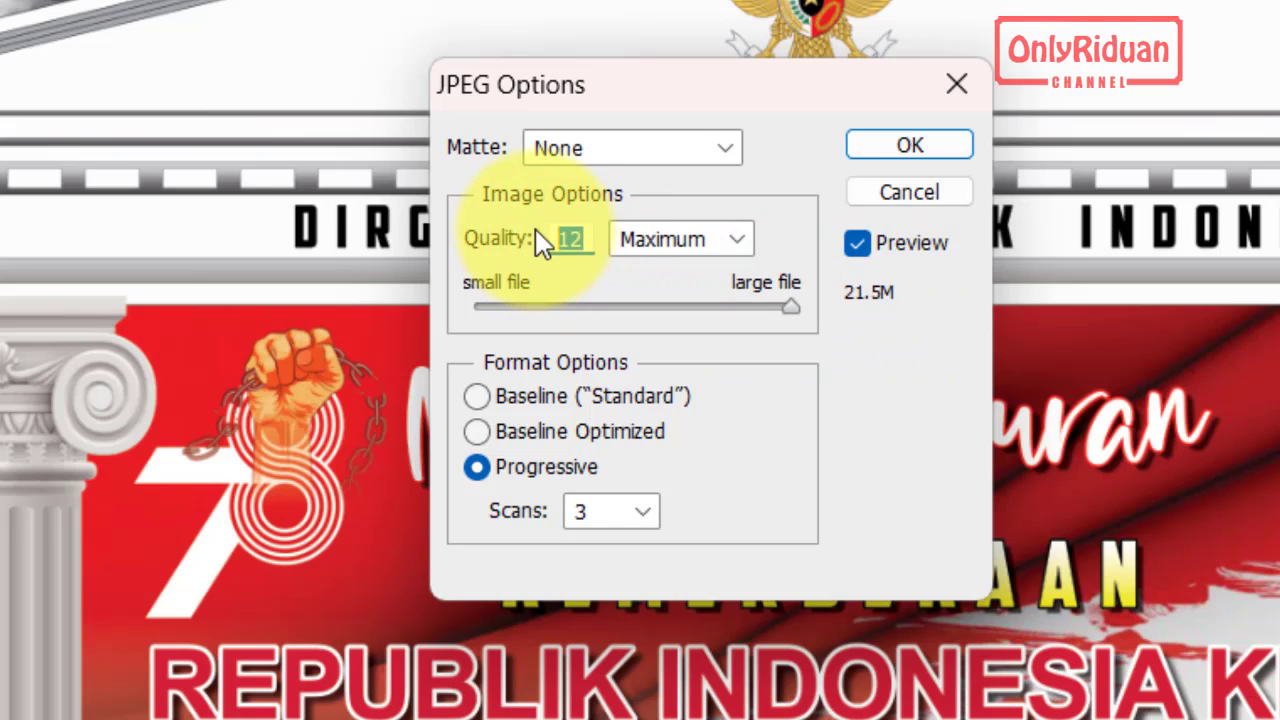
pyautogui.write('10')
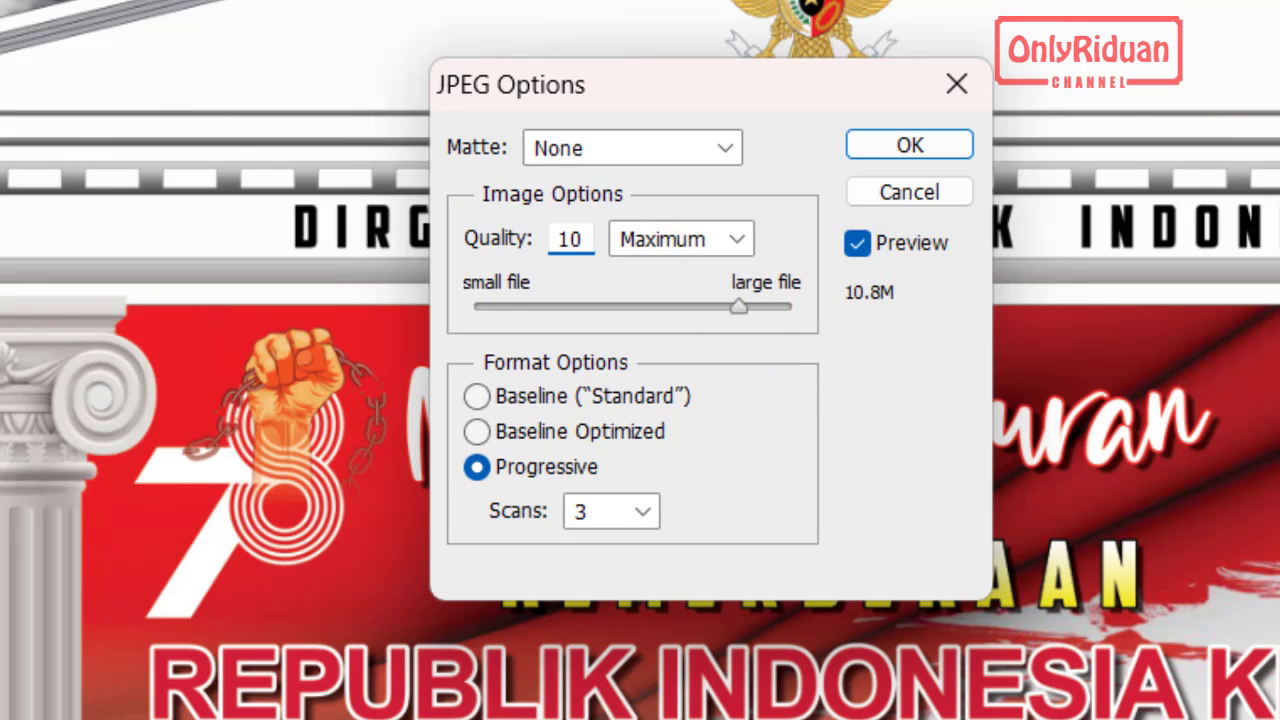
pyautogui.press('BackSpace')
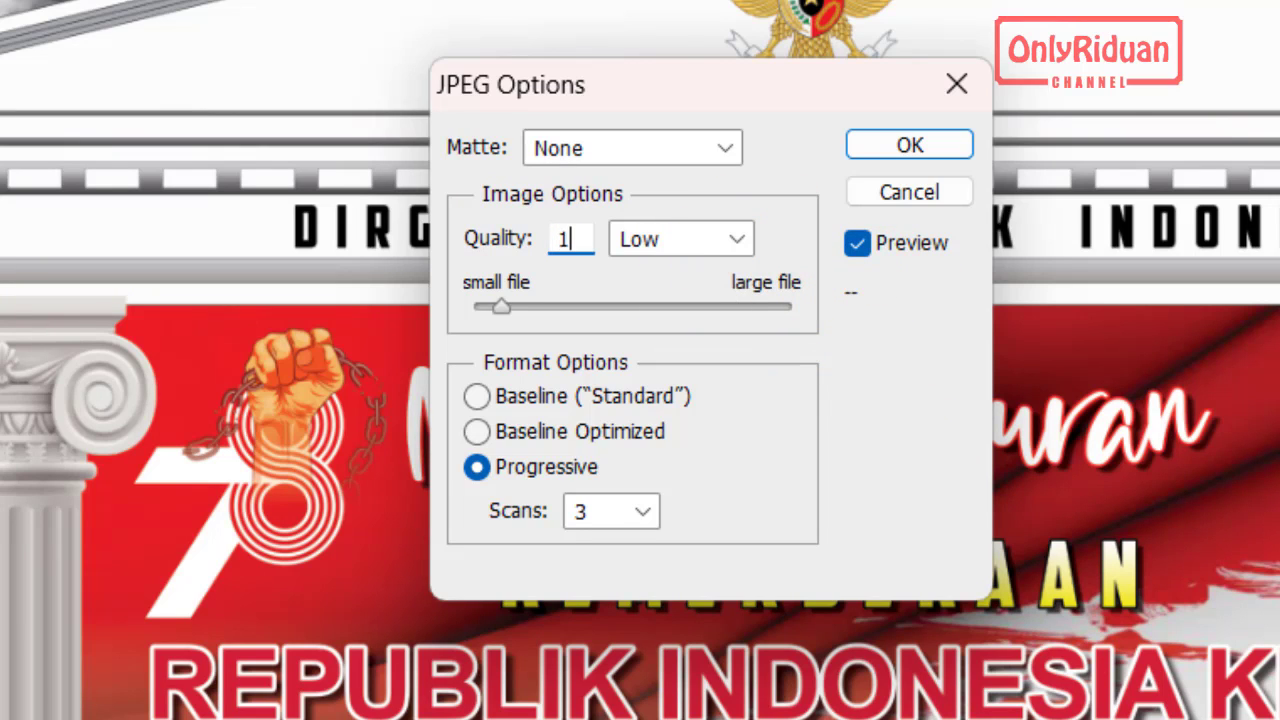
pyautogui.write('1')
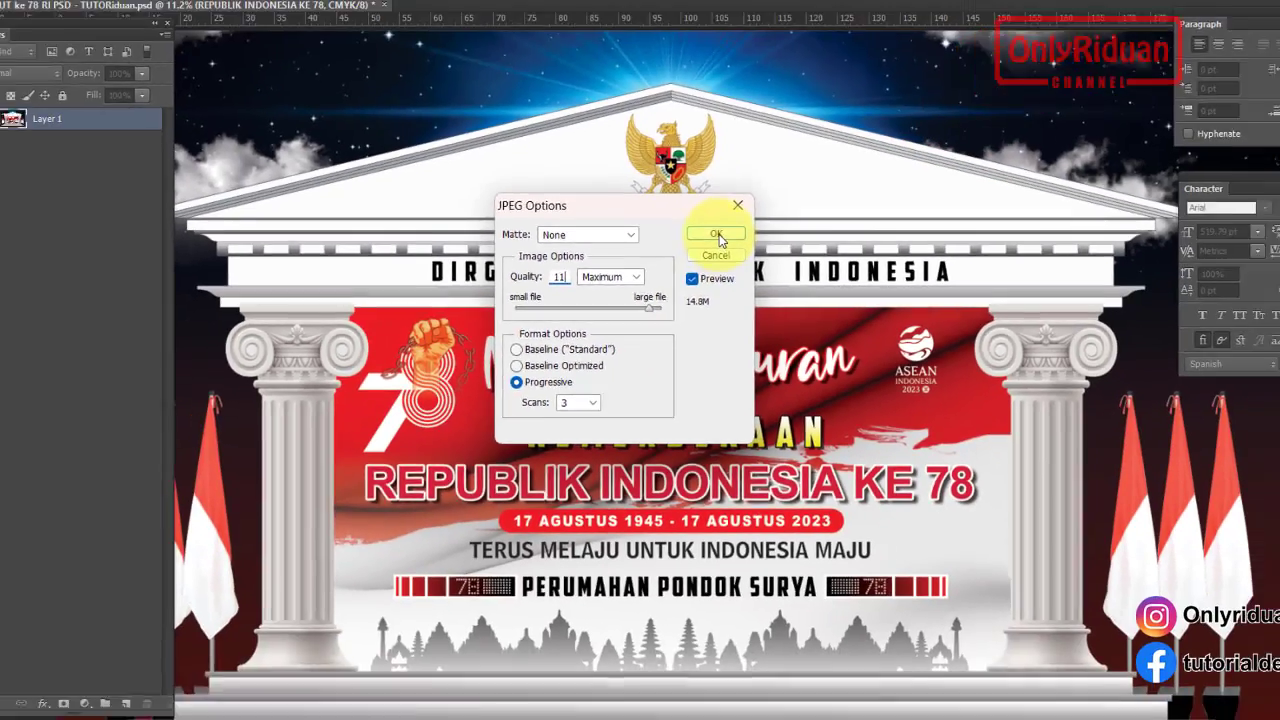
pyautogui.click(722, 217)
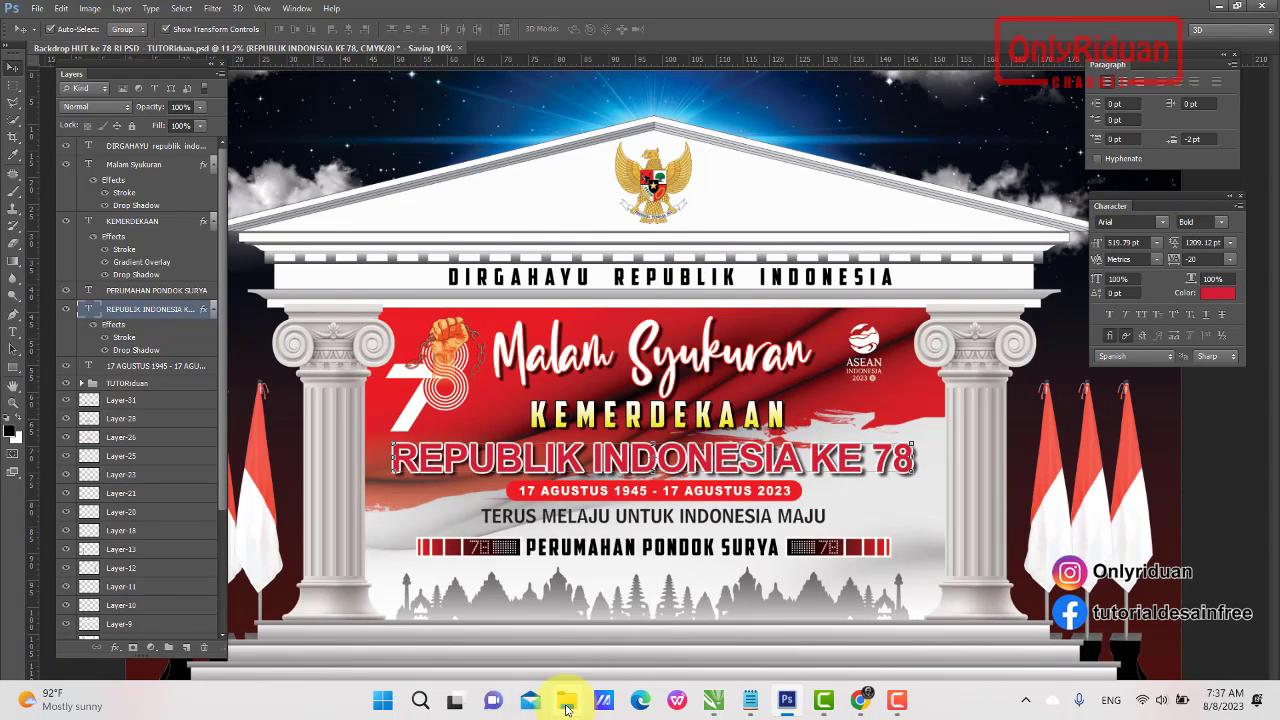
# - In File Explorer, open BACKDROP HUT RI 78 > CETAK and select the backdrop JPGs
pyautogui.click(566, 706)
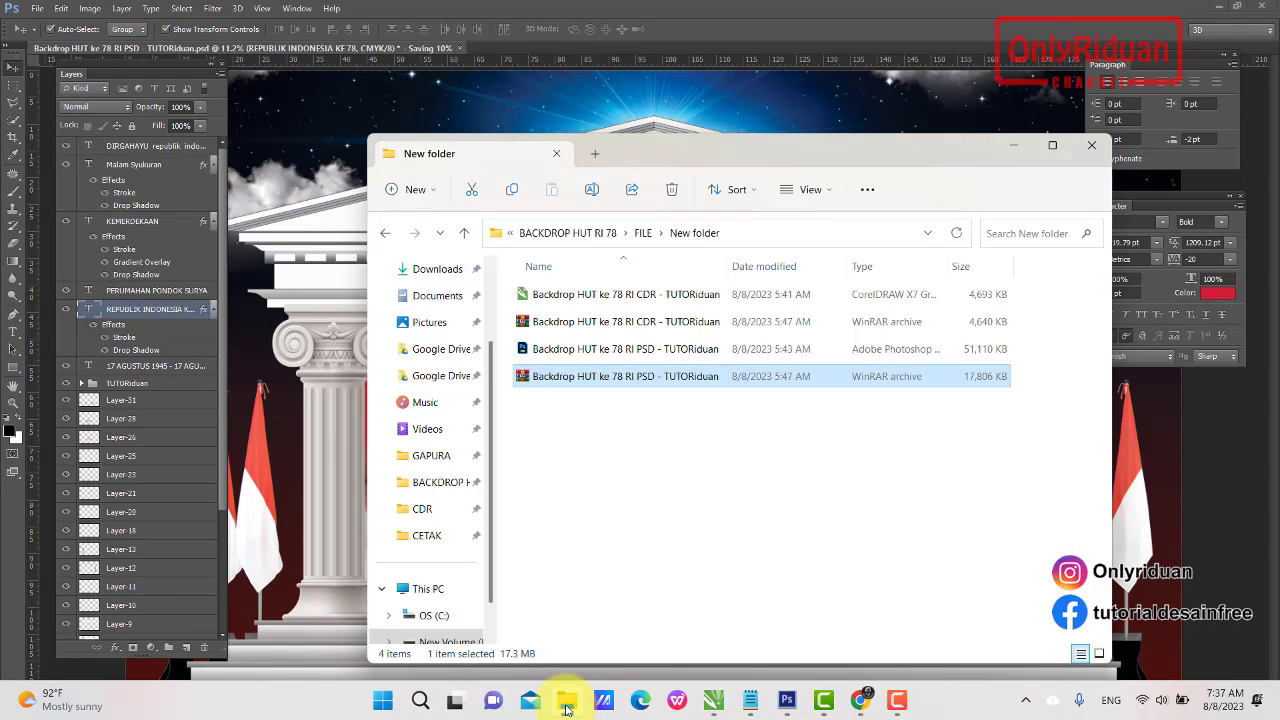
pyautogui.click(603, 235)
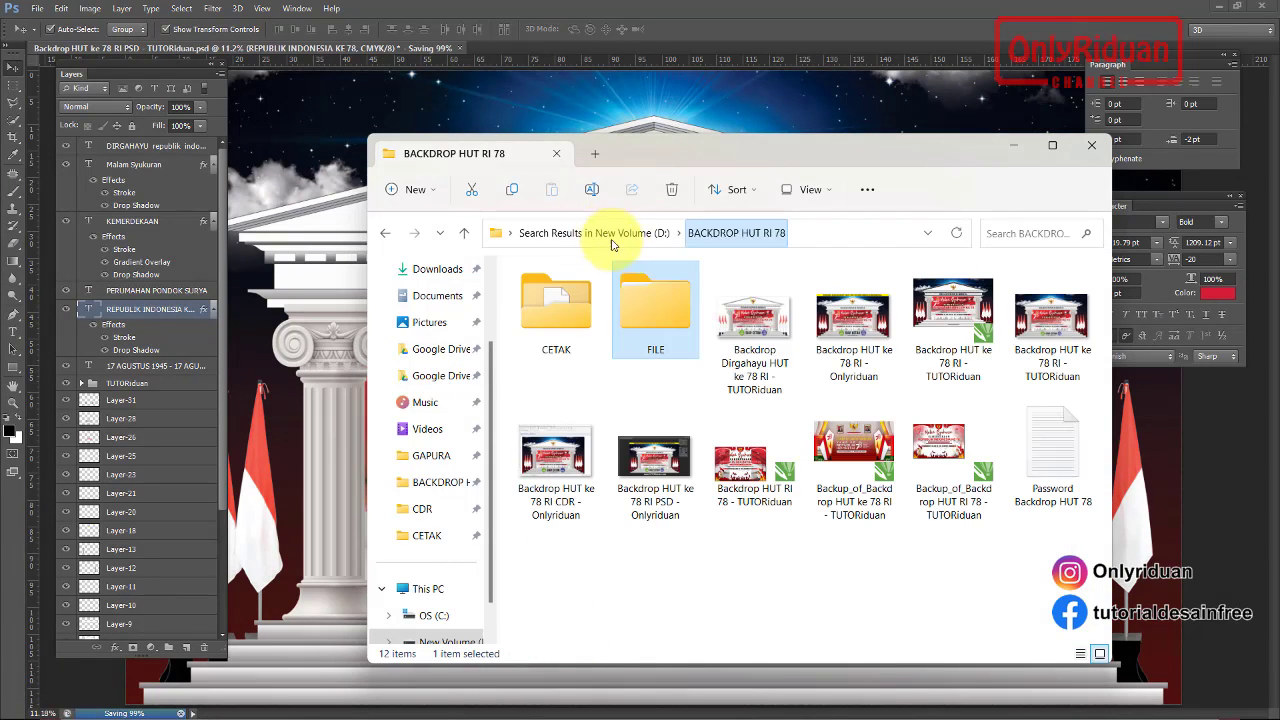
pyautogui.doubleClick(559, 322)
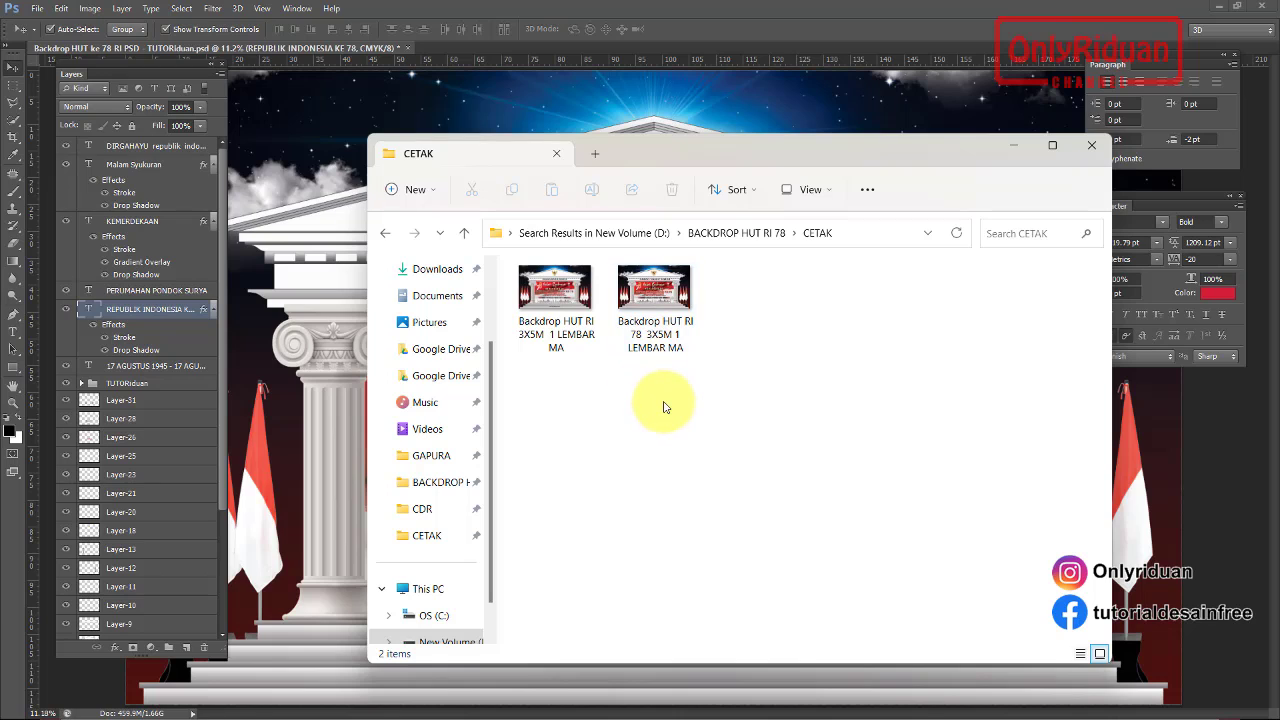
pyautogui.click(677, 297)
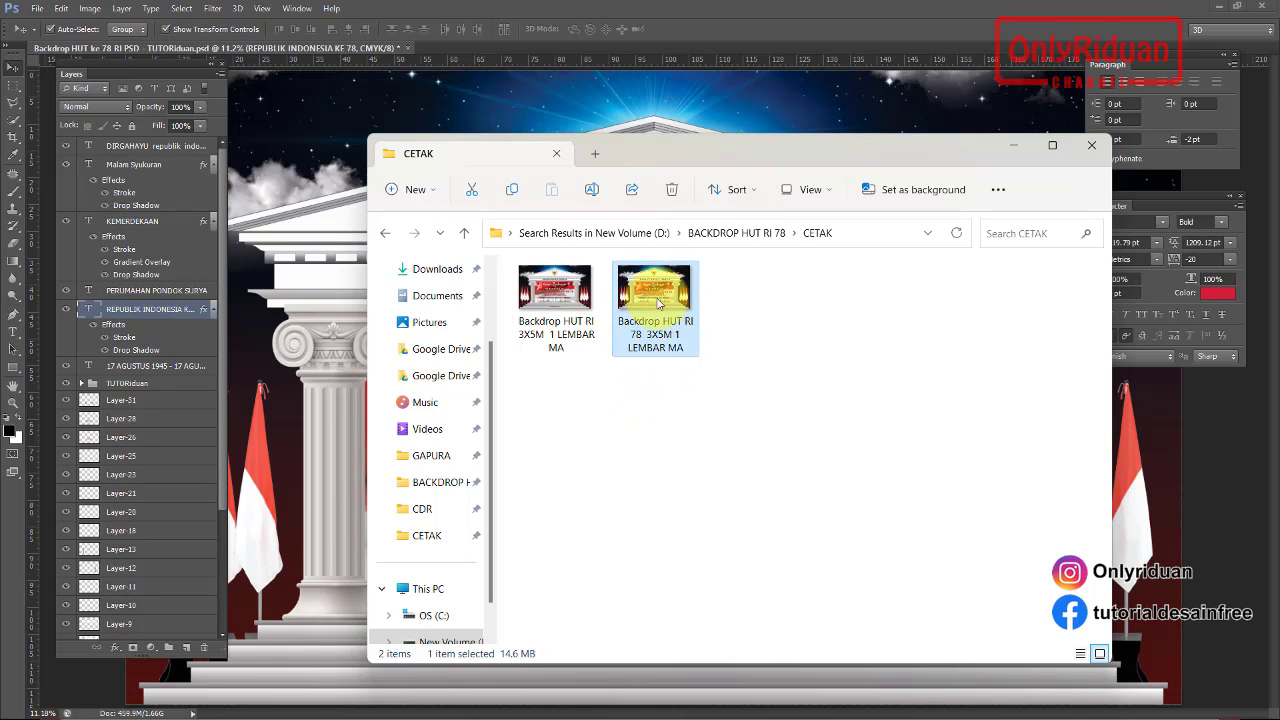
pyautogui.click(552, 304)
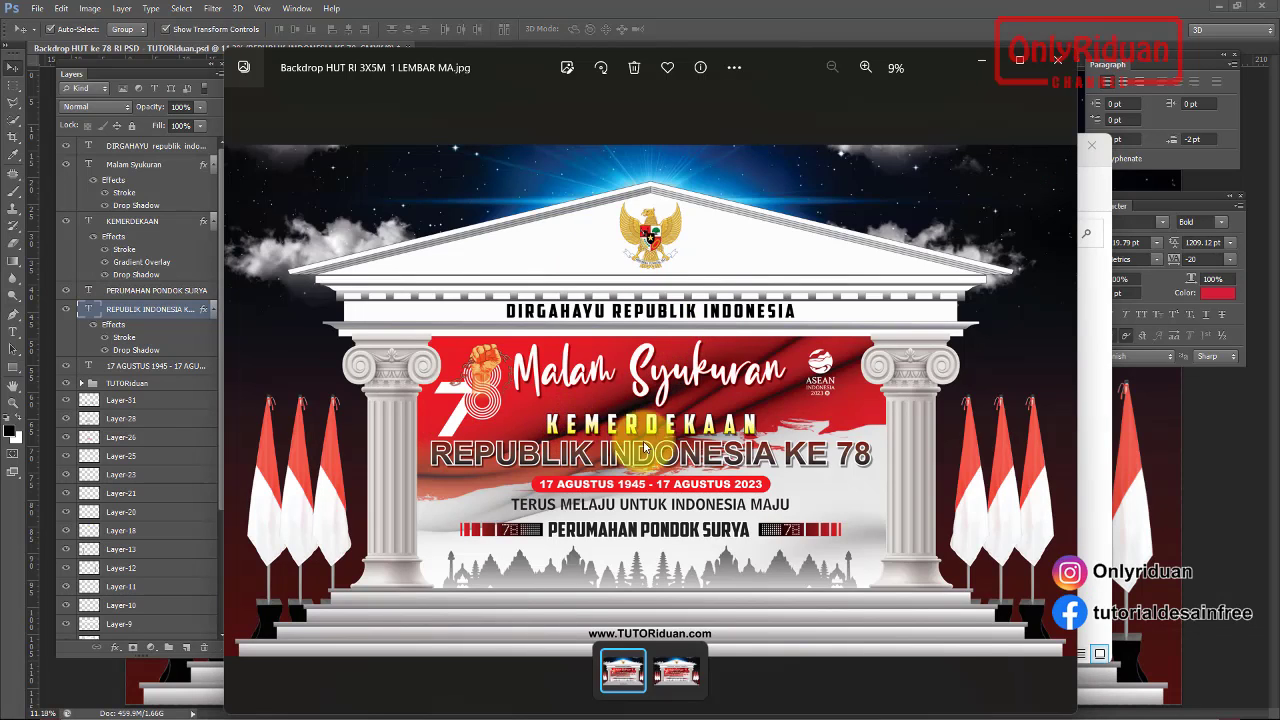
# - Show Backdrop HUT RI 78 3X5M 1 LEMBAR MA.jpg from the Photos filmstrip
pyautogui.click(1064, 402)
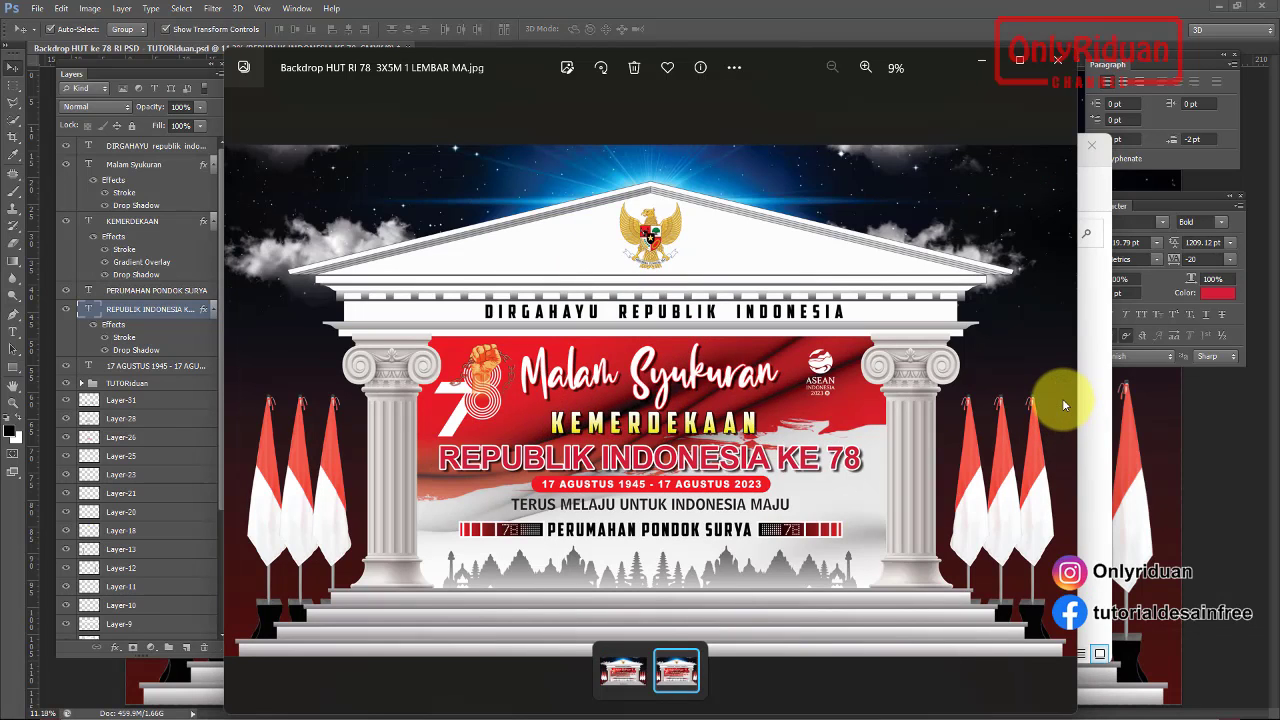